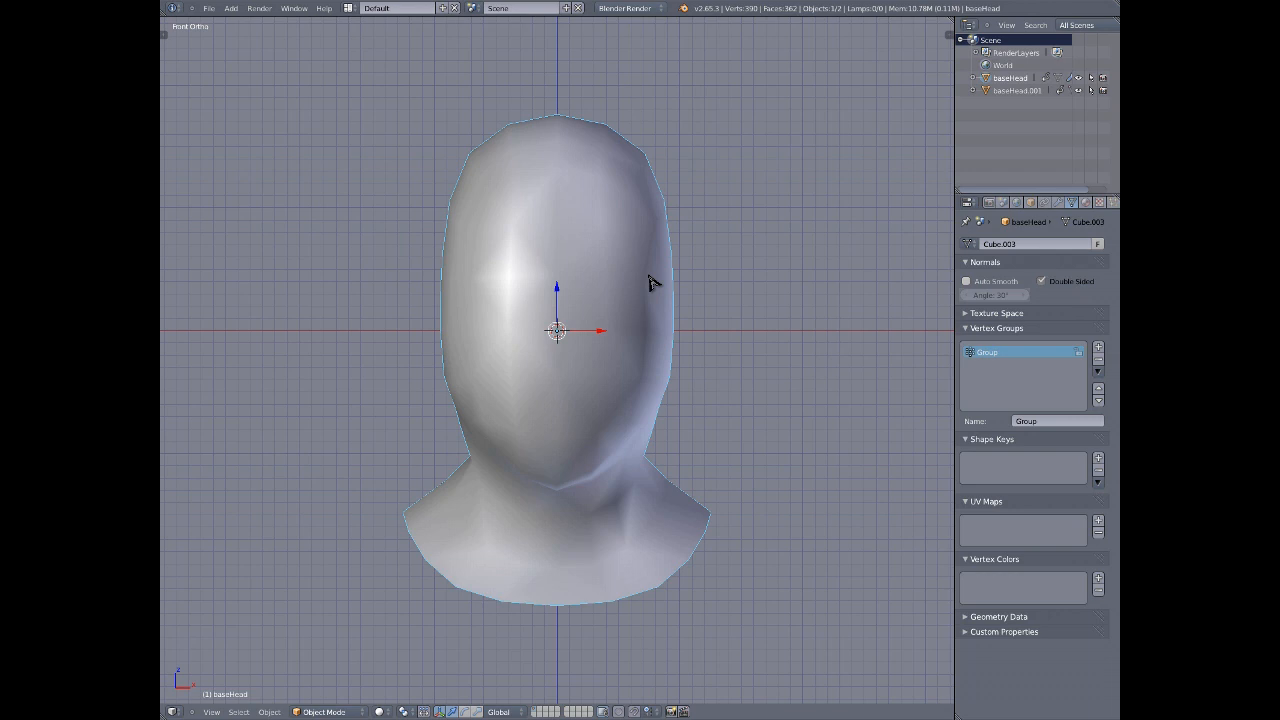
# - Add a particle system to the baseHead object and look through its settings
pyautogui.click(1113, 202)
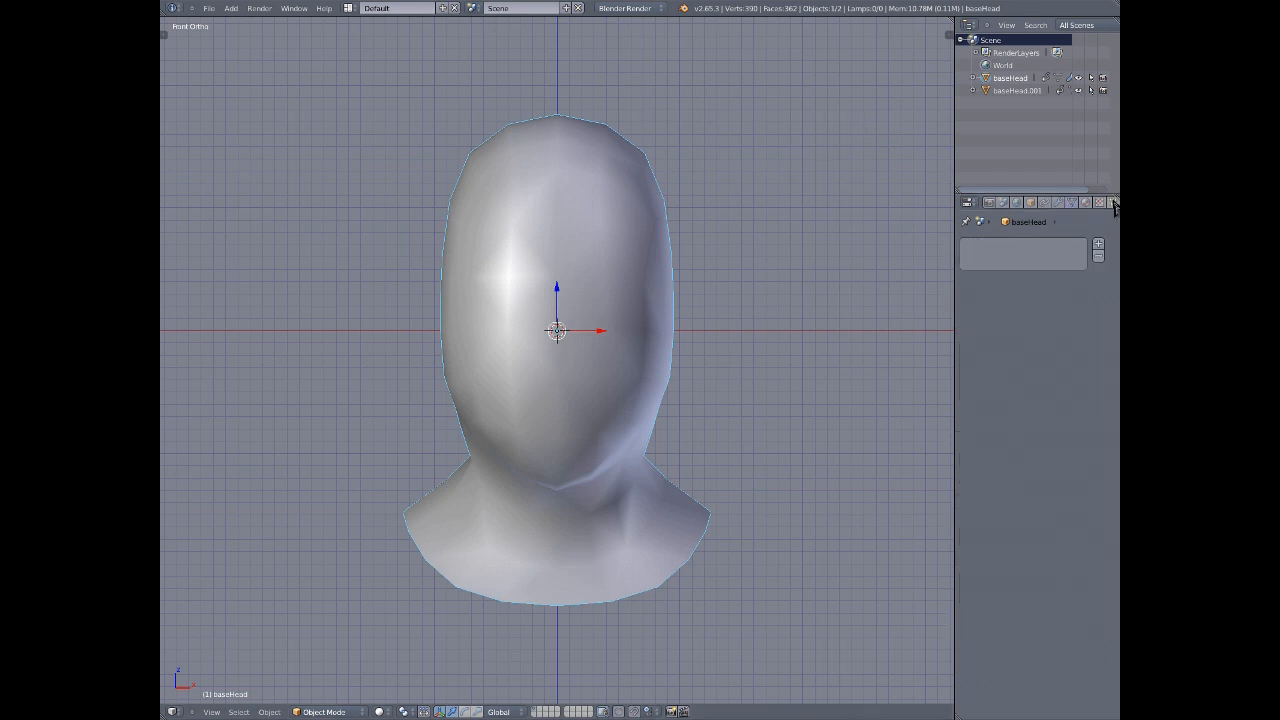
pyautogui.click(1099, 248)
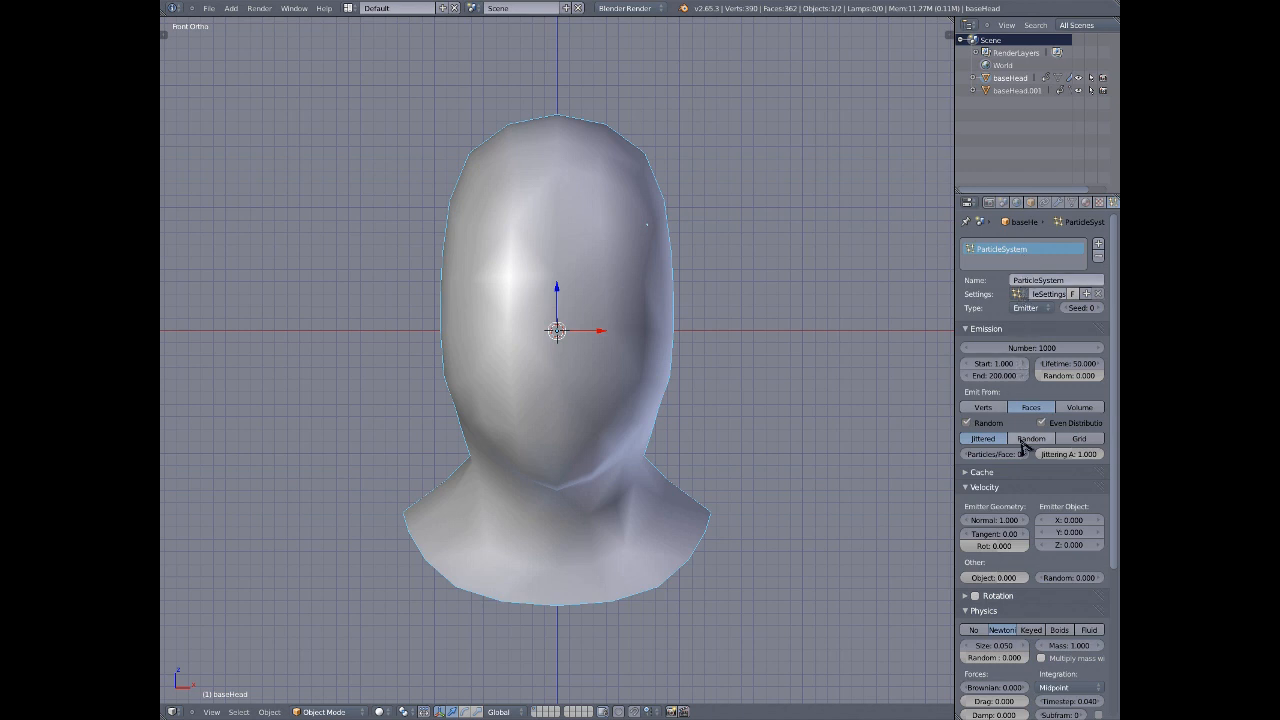
pyautogui.scroll(-5, 1030, 444)
pyautogui.scroll(5, 1036, 444)
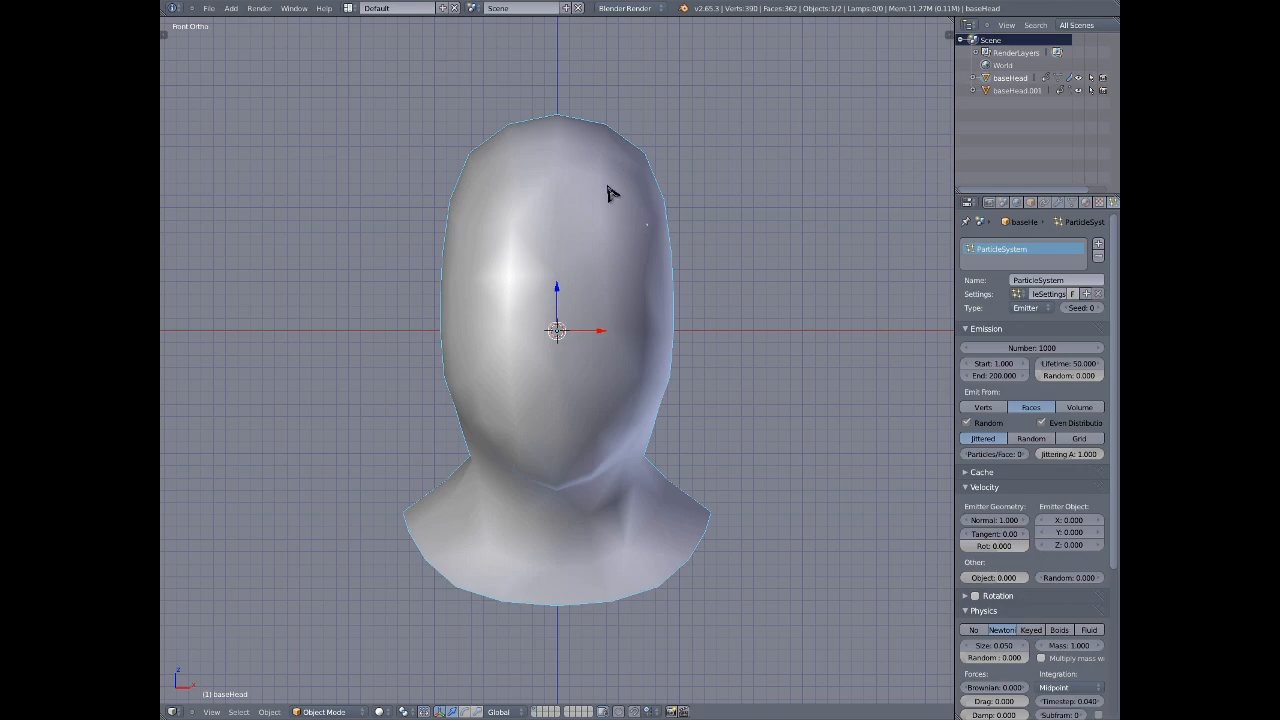
# - Select the inner scalp mesh baseHead.001 and add a particle system of type Hair to it
pyautogui.press('z')
pyautogui.moveTo(630, 175); pyautogui.dragTo(538, 192, button='middle')
pyautogui.press('KP_1')
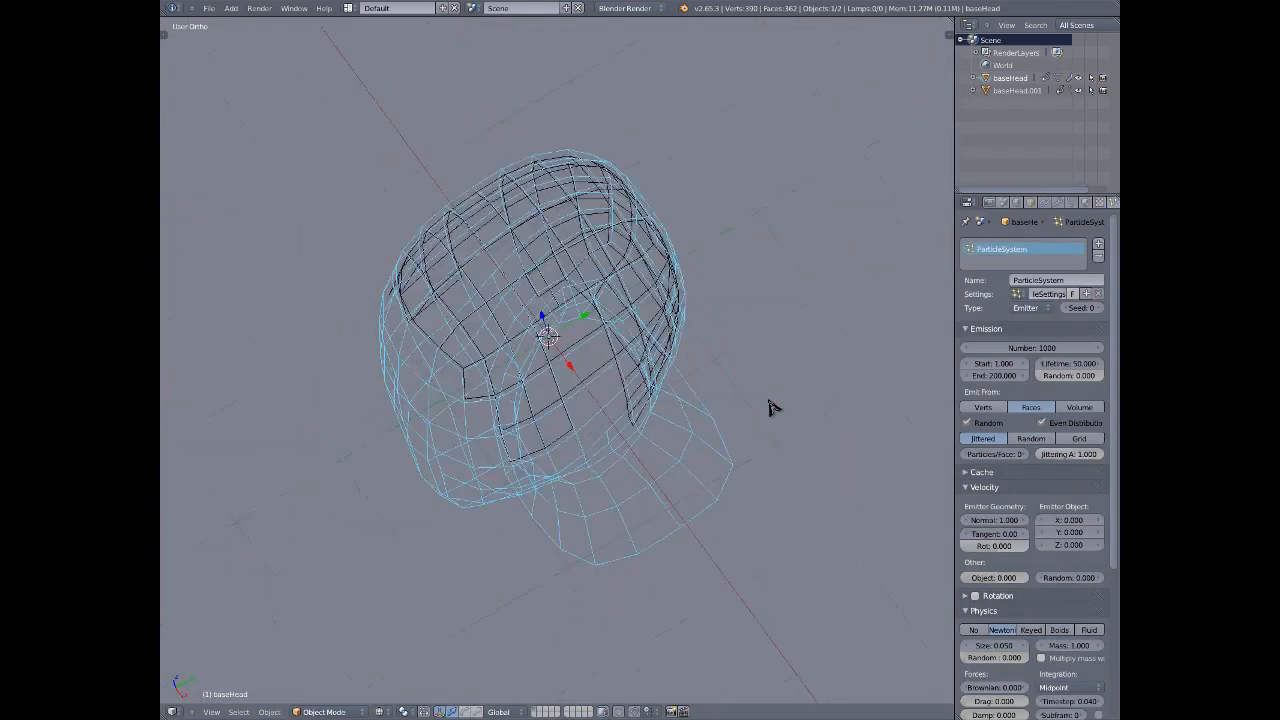
pyautogui.rightClick(550, 171)
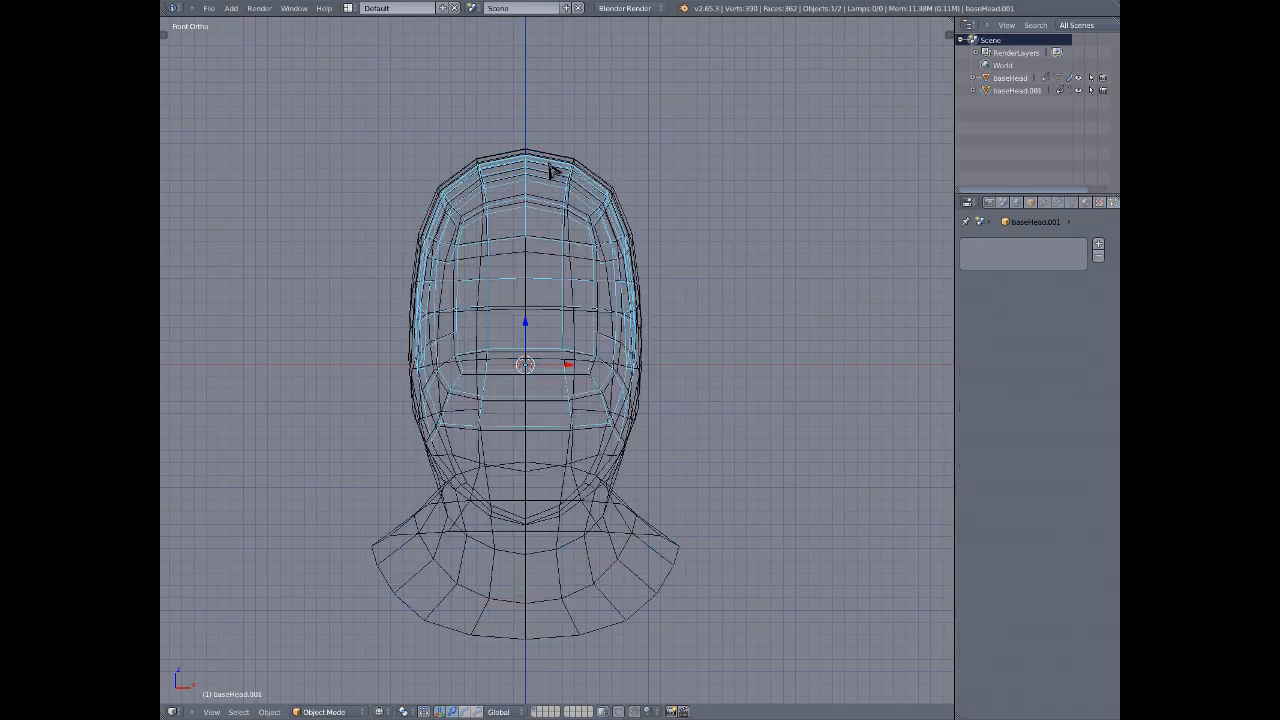
pyautogui.press('z')
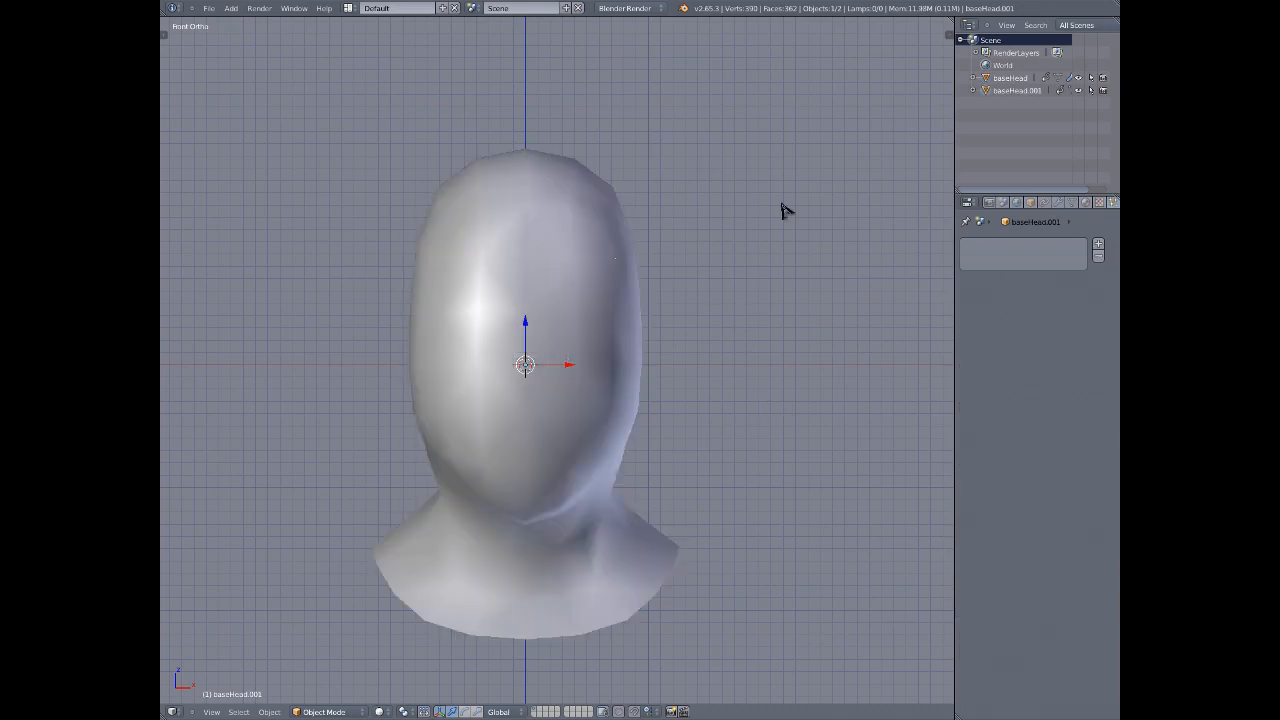
pyautogui.click(1100, 245)
pyautogui.click(1027, 305)
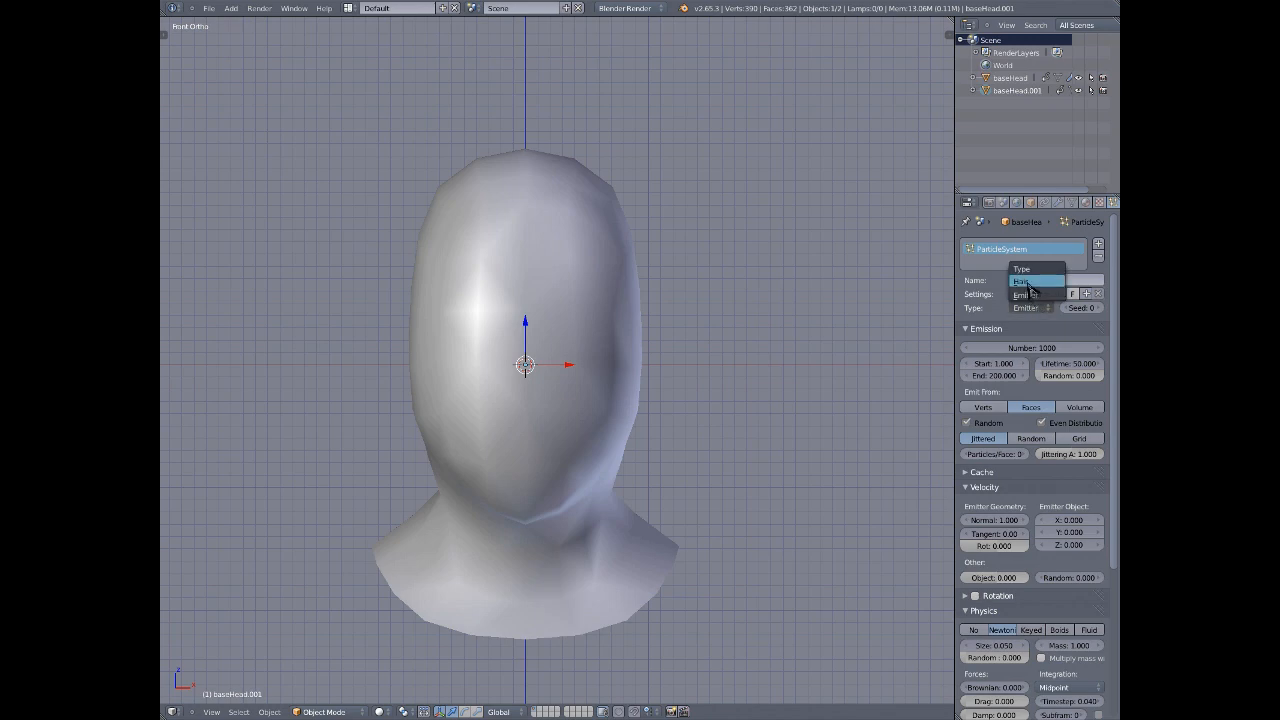
pyautogui.click(1028, 285)
# - Shorten the scalp hair by setting the emitter geometry's Normal velocity to 0.102
pyautogui.scroll(-2, 626, 346)
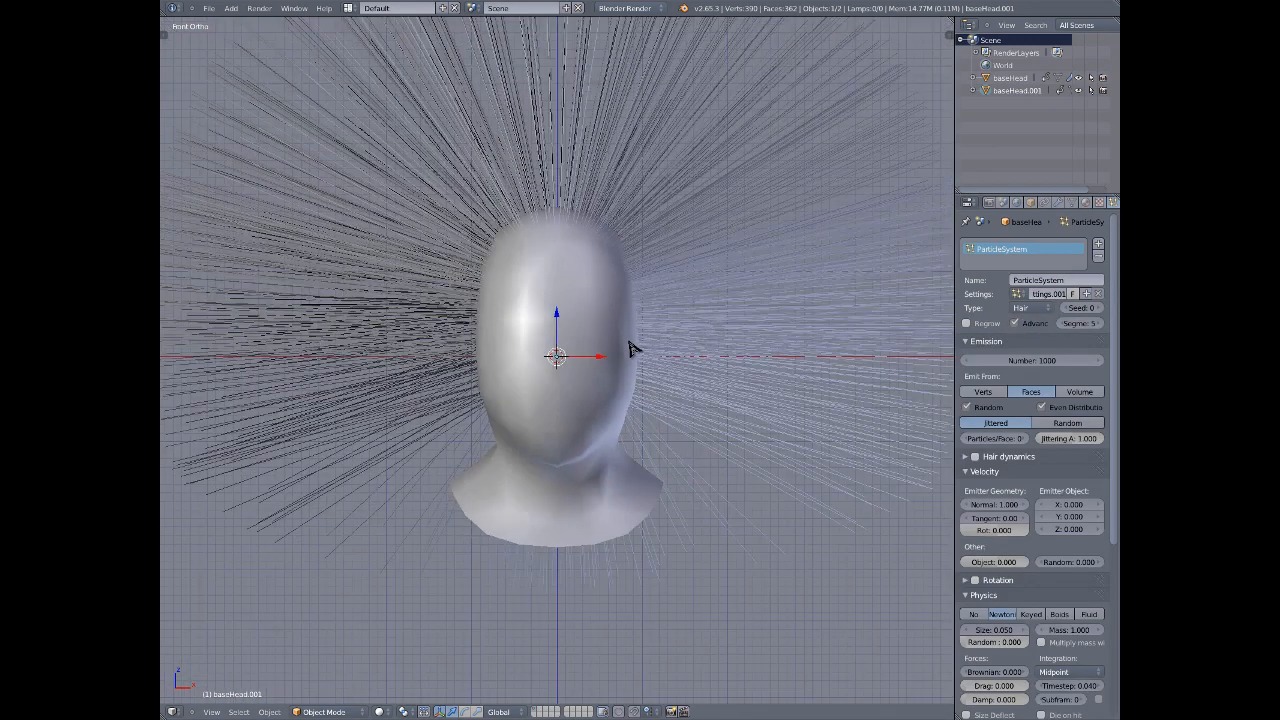
pyautogui.scroll(2, 631, 348)
pyautogui.moveTo(995, 510); pyautogui.dragTo(447, 513)
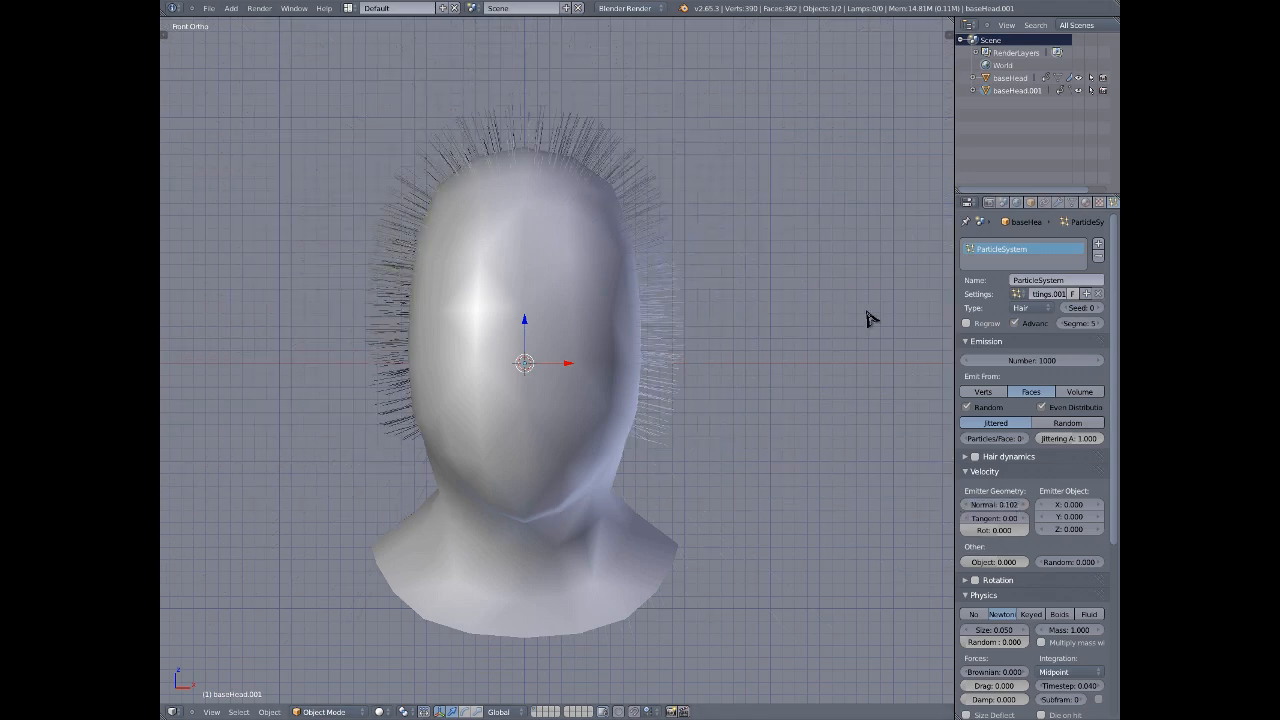
pyautogui.moveTo(523, 171); pyautogui.dragTo(614, 277, button='middle')
pyautogui.press('KP_1')
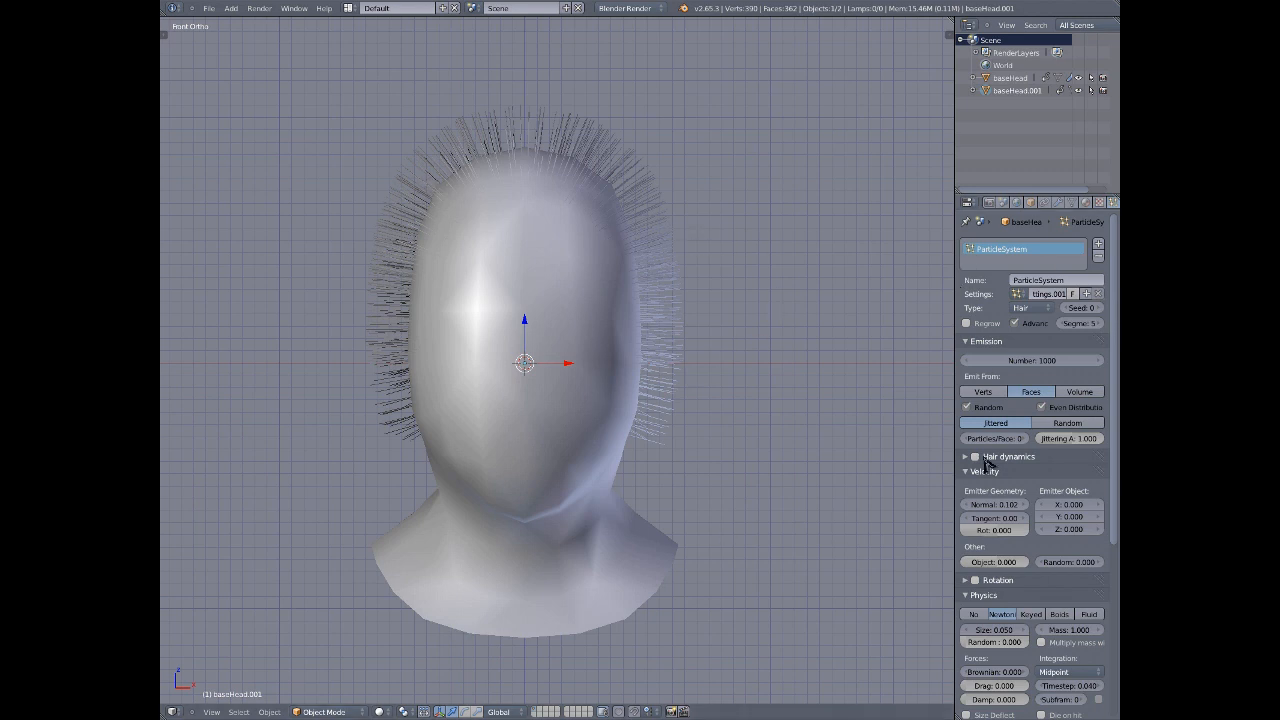
# - Turn off Random and Even Distribution in the scalp hair's emission settings
pyautogui.scroll(-4, 1027, 360)
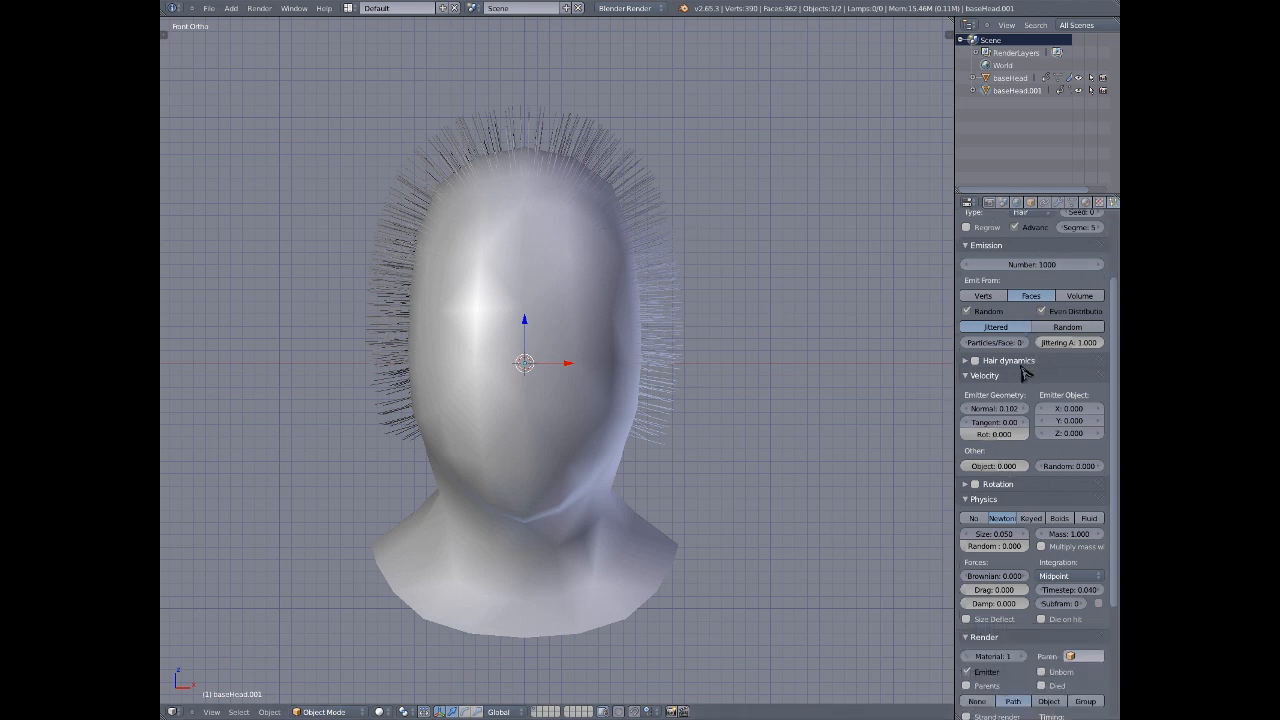
pyautogui.scroll(4, 1022, 367)
pyautogui.click(969, 408)
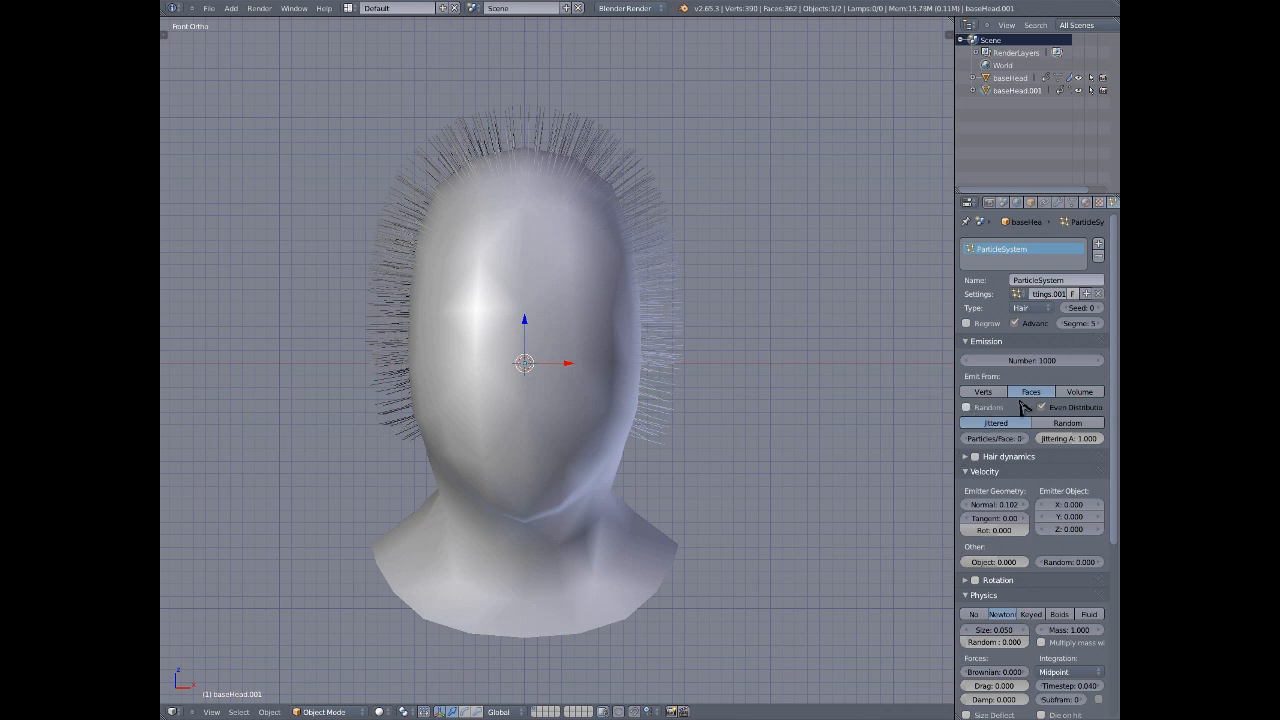
pyautogui.click(1061, 411)
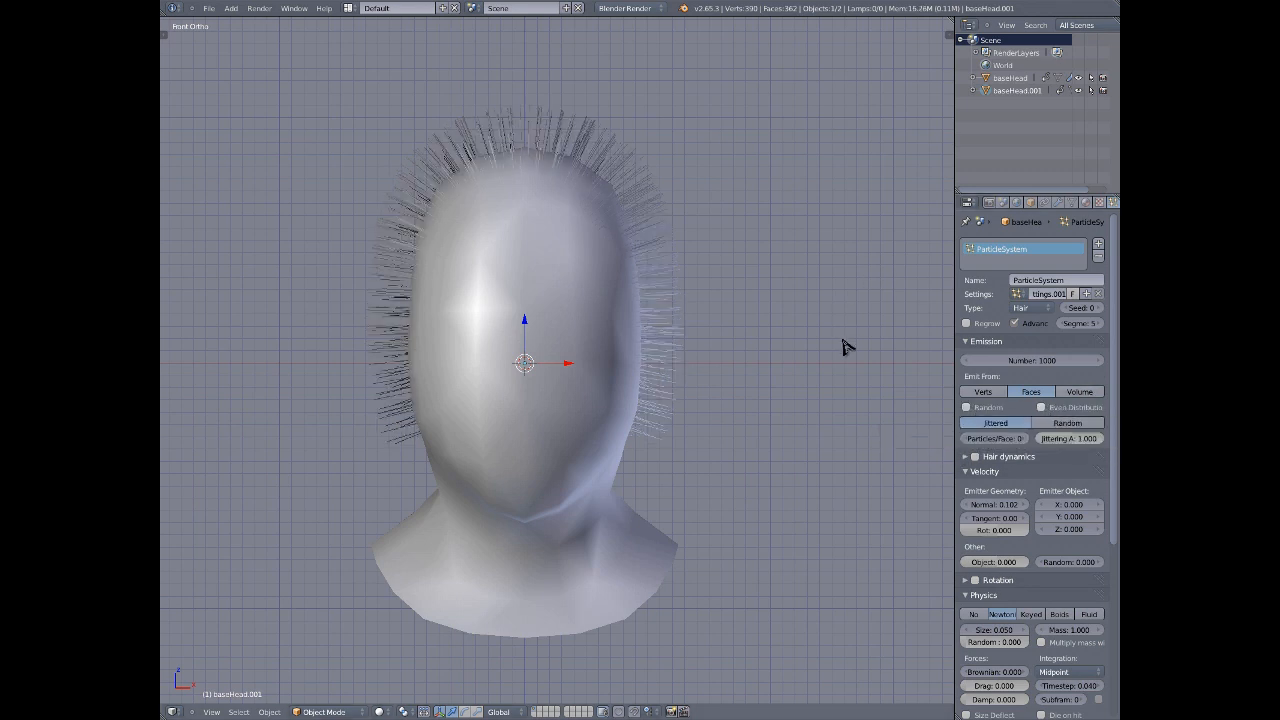
pyautogui.moveTo(743, 251); pyautogui.dragTo(755, 316, button='middle')
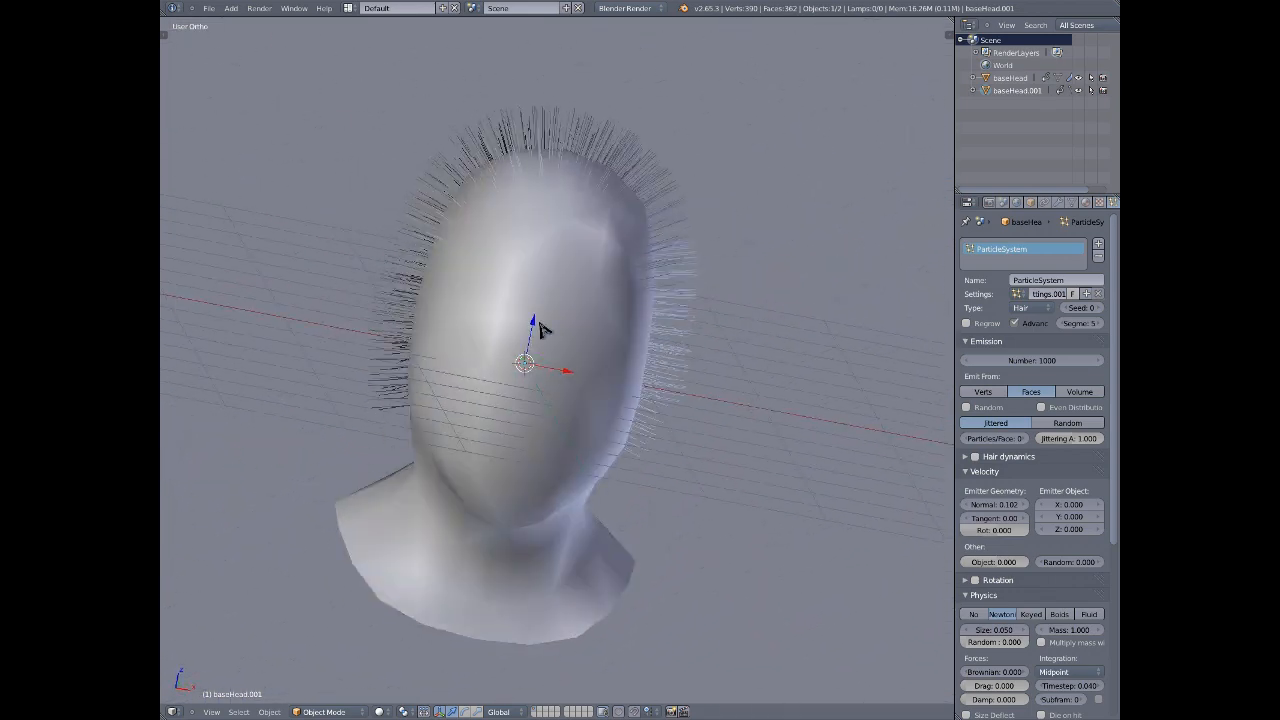
pyautogui.press('KP_1')
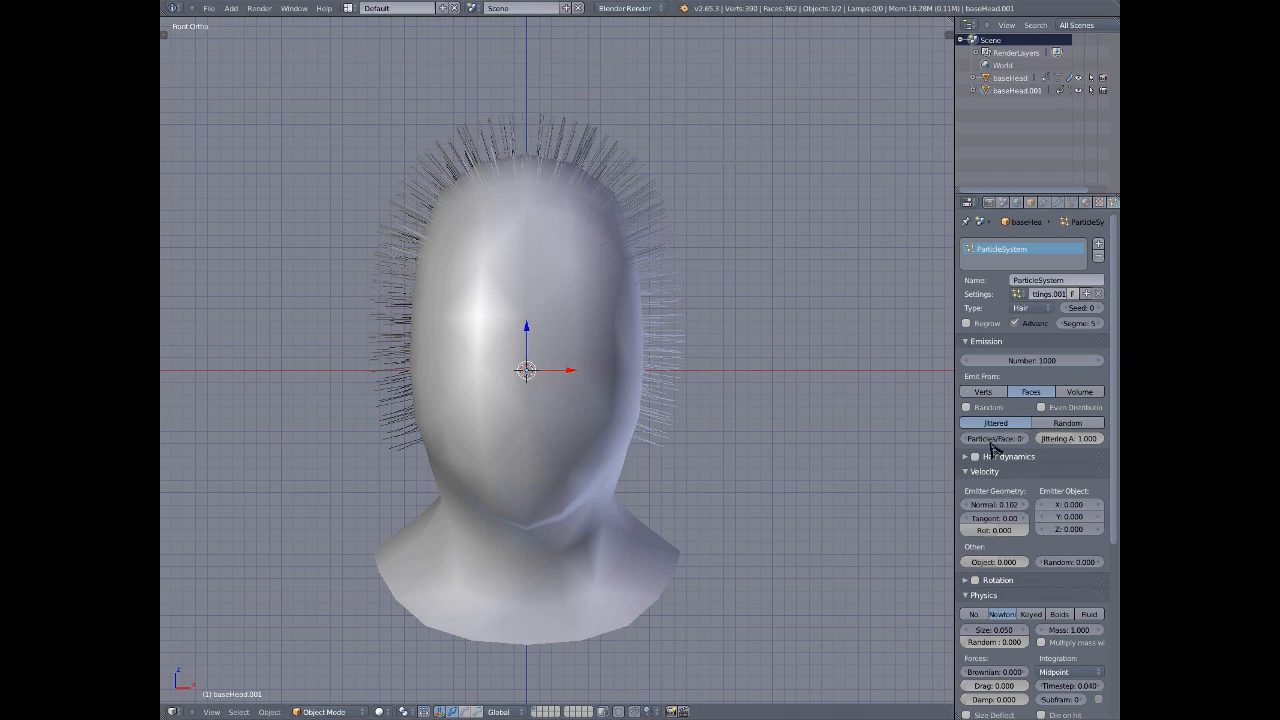
pyautogui.scroll(-6, 1008, 470)
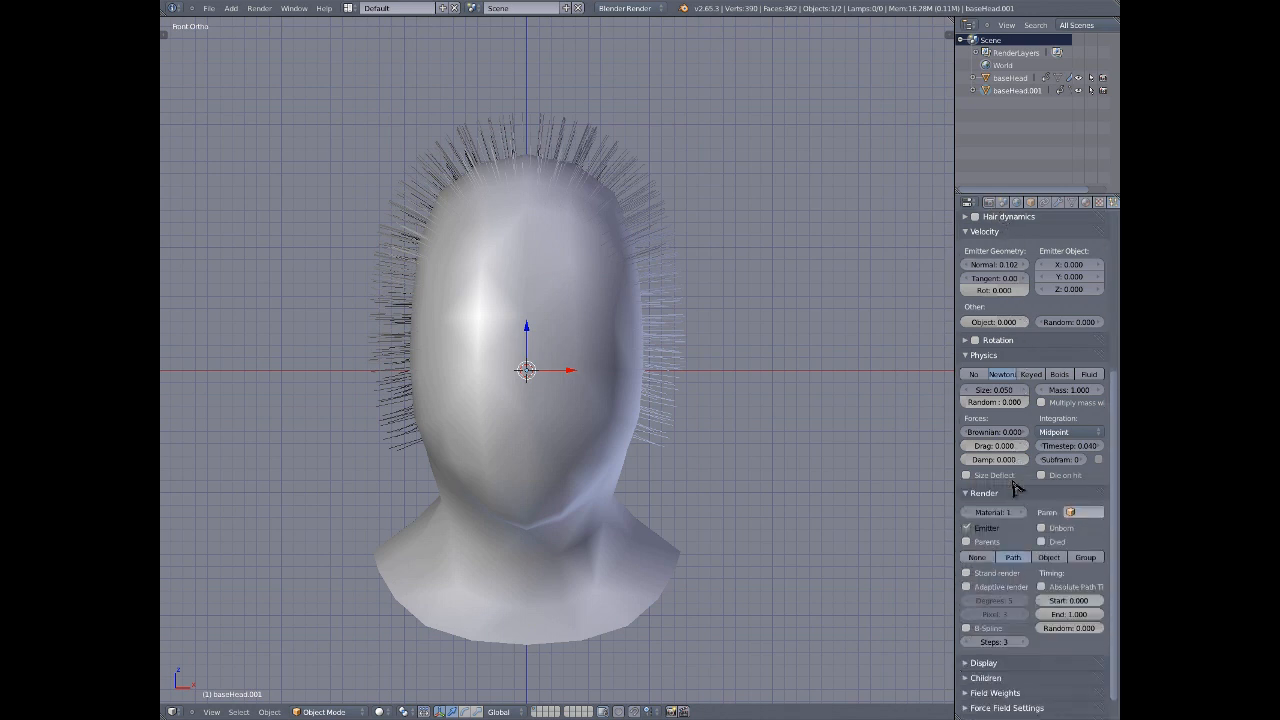
pyautogui.scroll(6, 1015, 487)
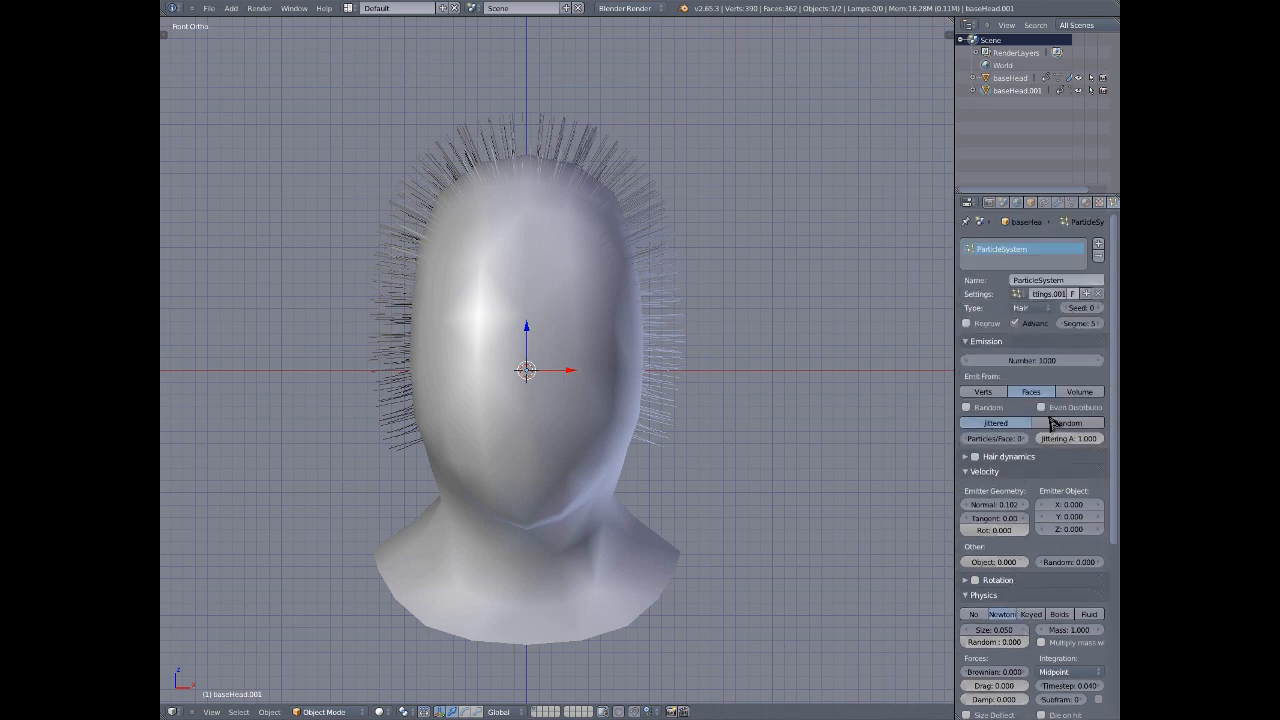
pyautogui.press('r')
pyautogui.rightClick(377, 493)
# - Switch the scalp mesh to Particle Mode and show the hair brush tools
pyautogui.press('t')
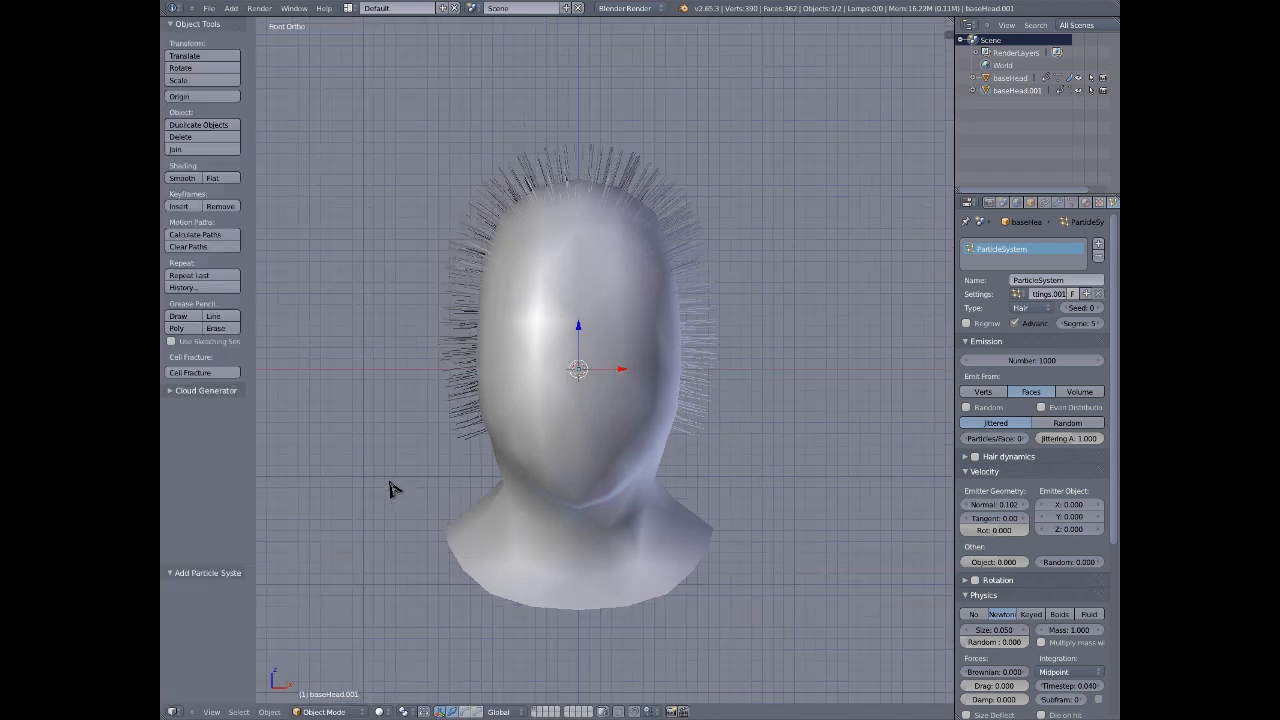
pyautogui.click(360, 711)
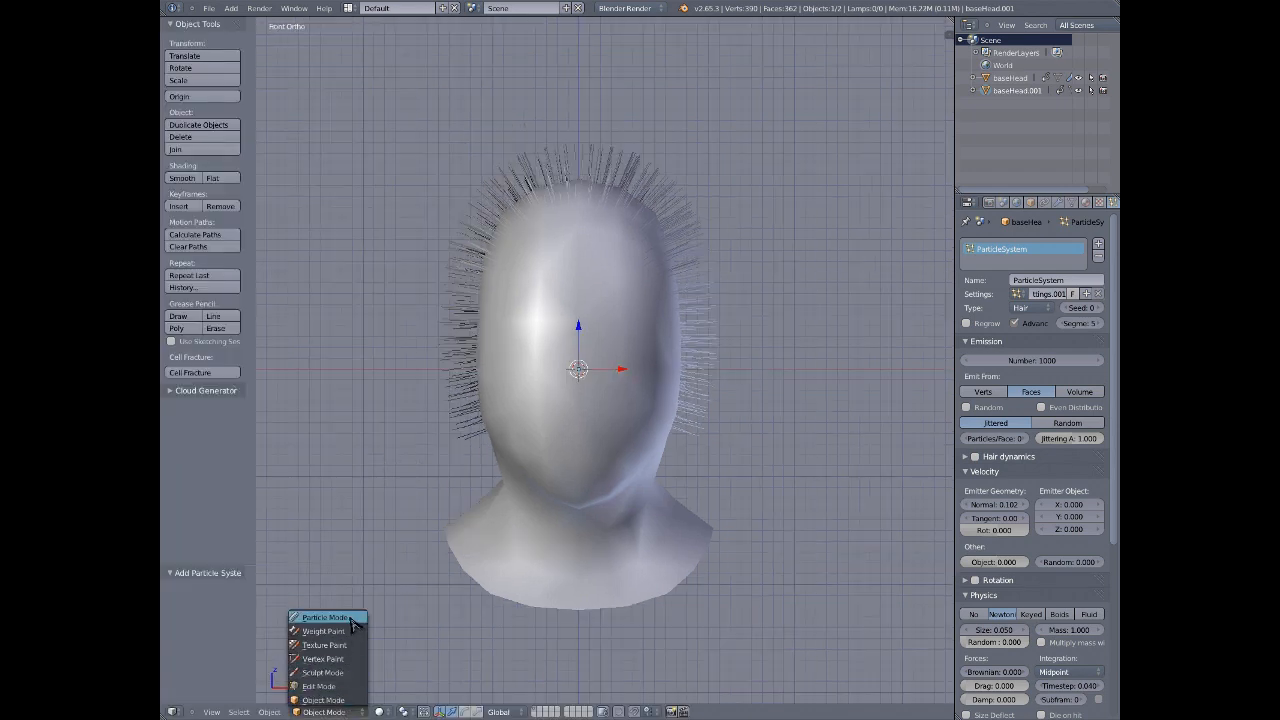
pyautogui.click(325, 711)
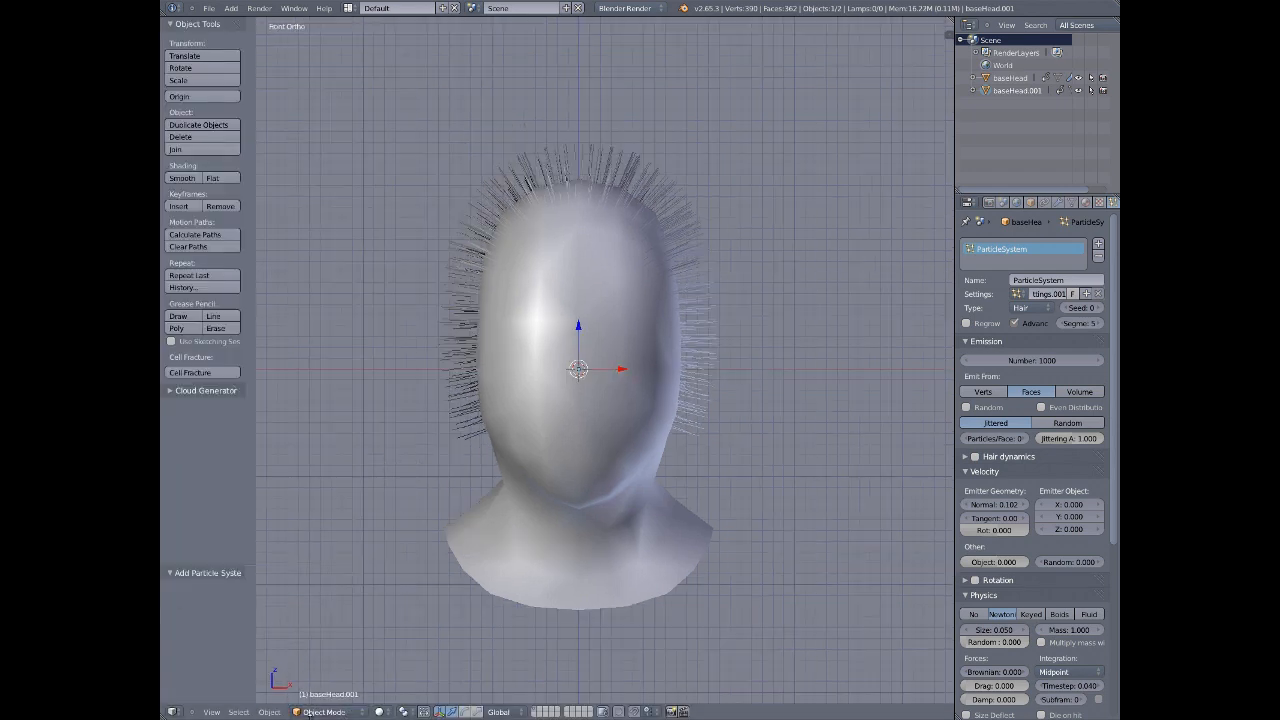
pyautogui.click(325, 711)
pyautogui.press('t')
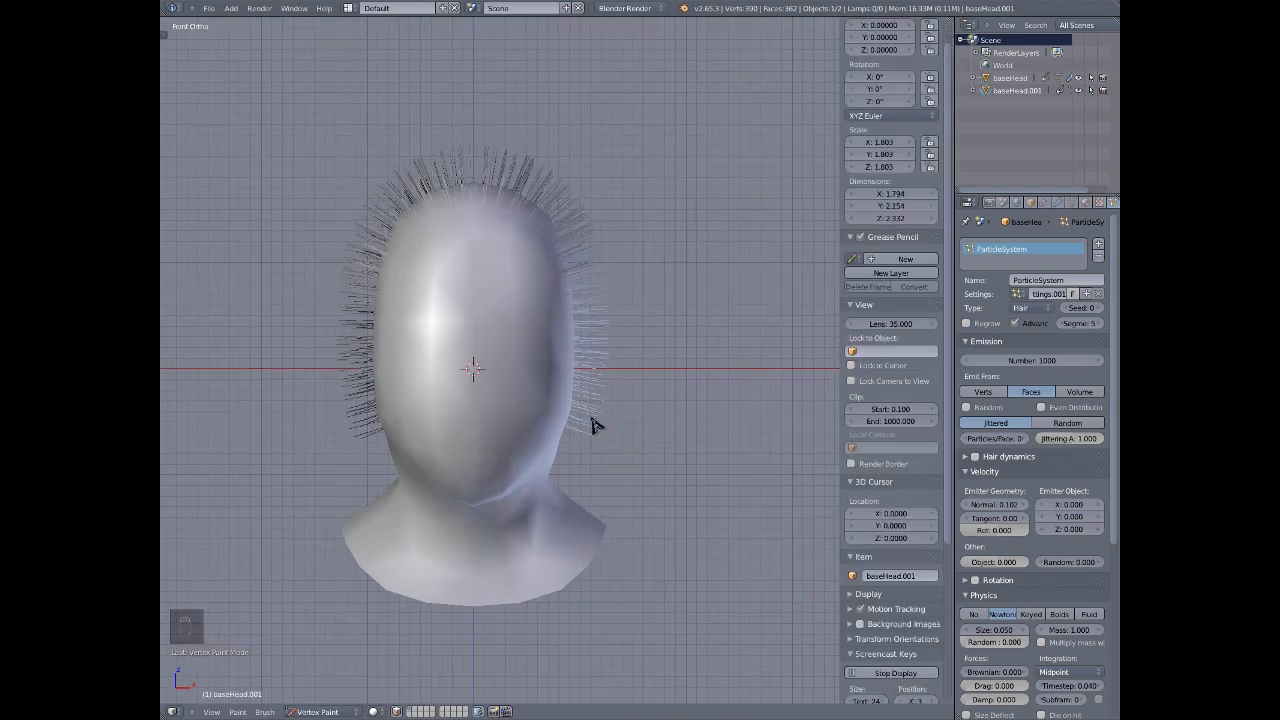
pyautogui.press('n')
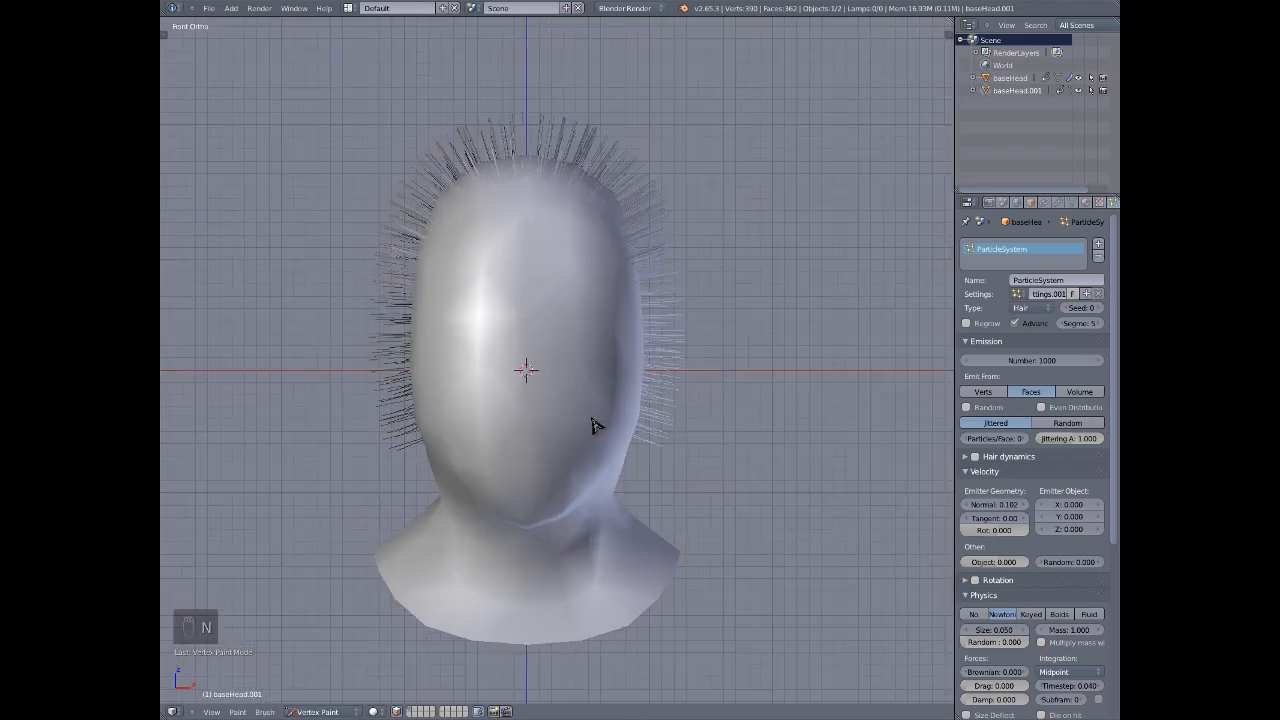
pyautogui.click(318, 711)
pyautogui.click(329, 621)
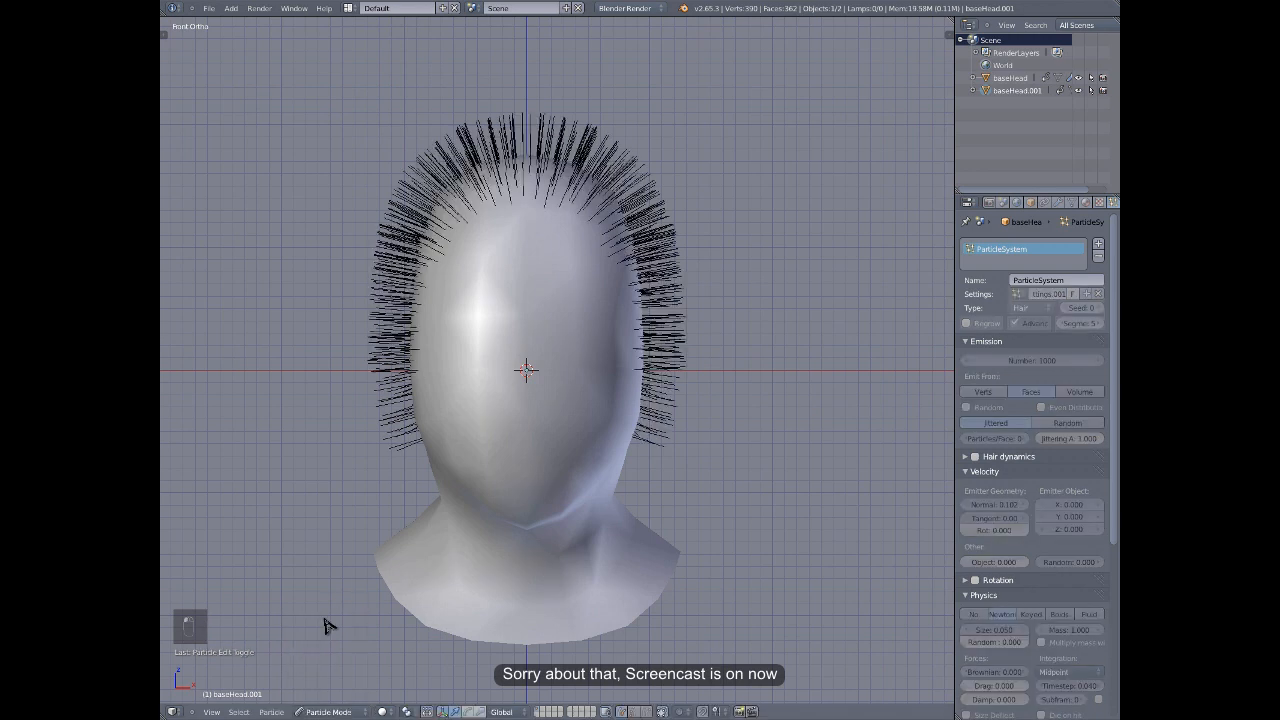
pyautogui.press('t')
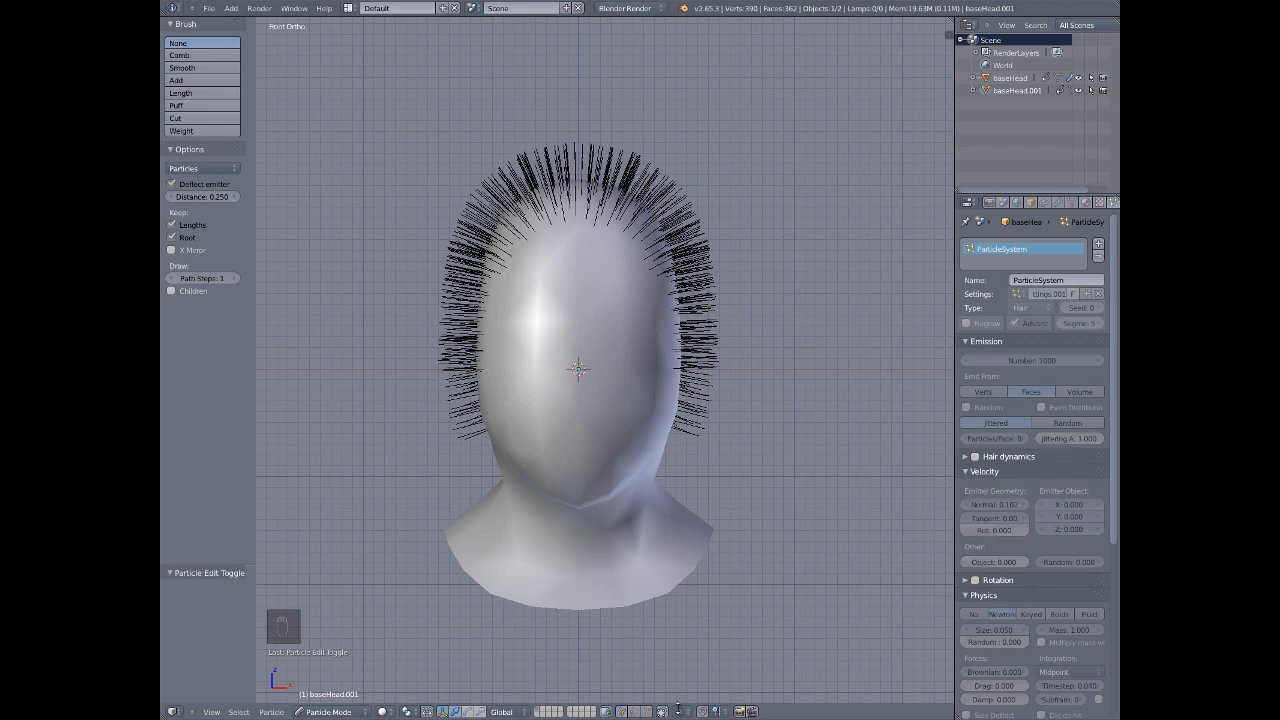
# - Compare the Point and Path selection modes on the scalp hair, and set the selection mode to Tip
pyautogui.click(637, 712)
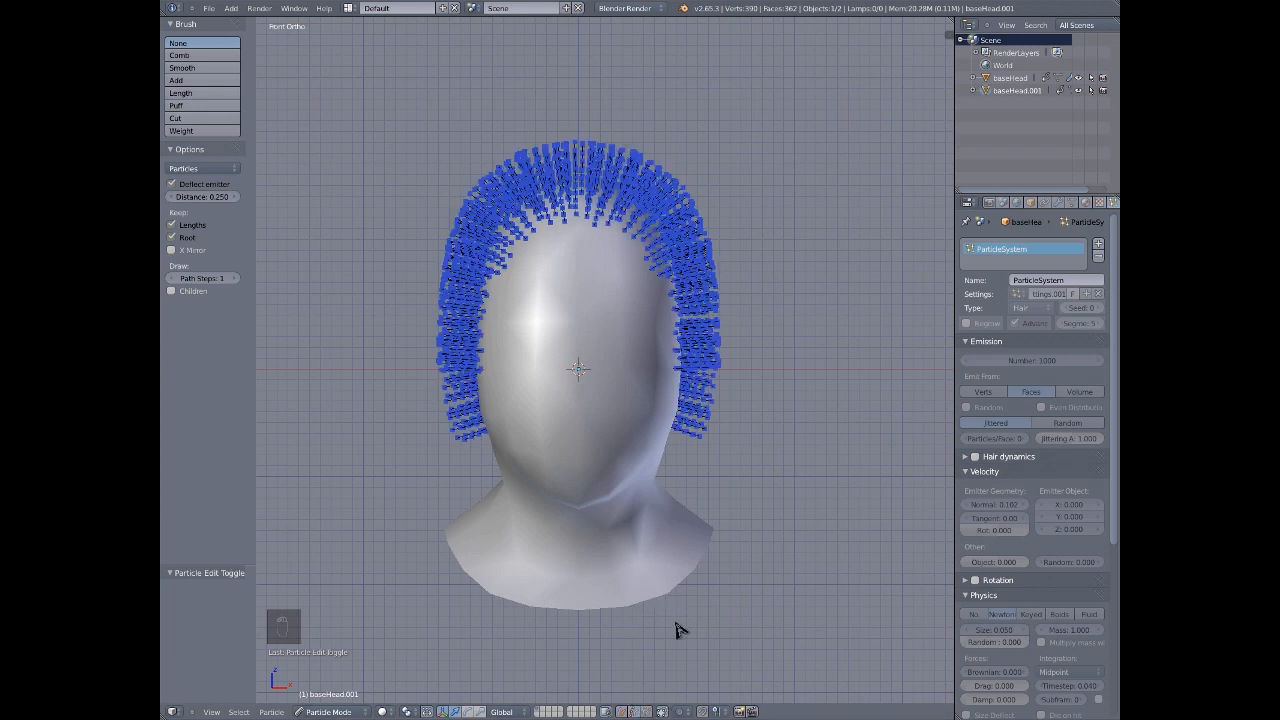
pyautogui.click(621, 713)
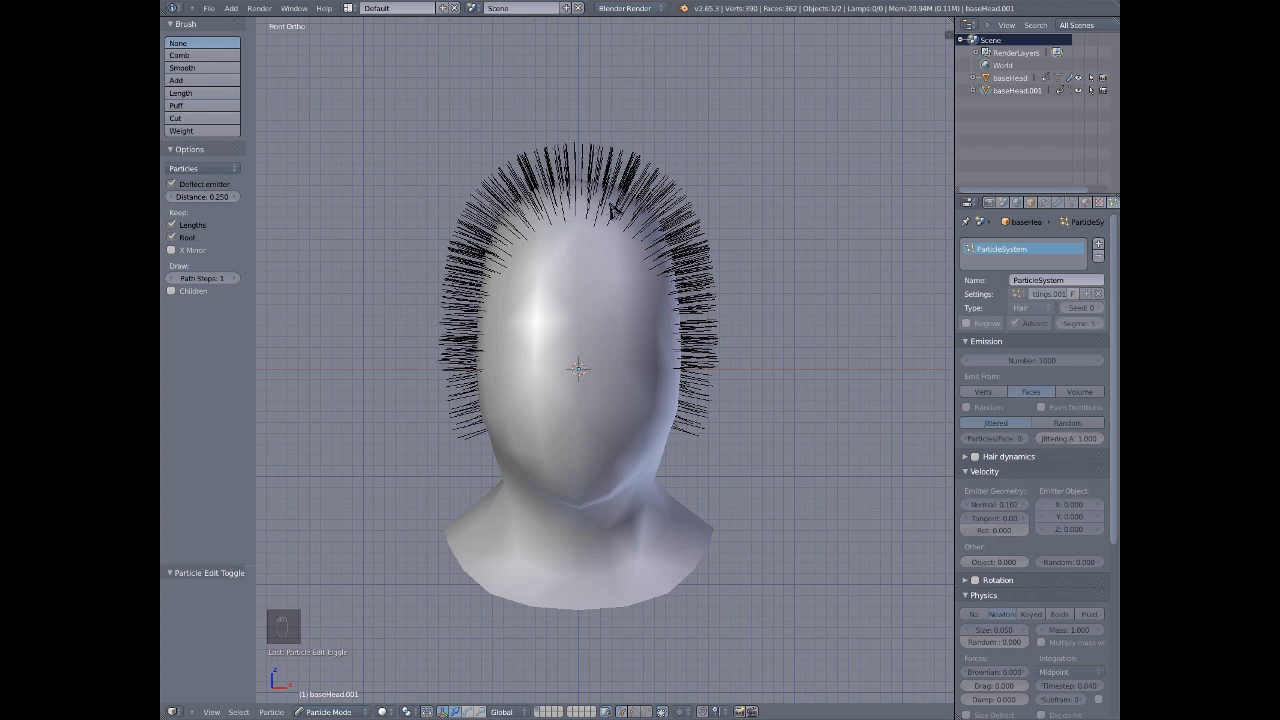
pyautogui.click(634, 713)
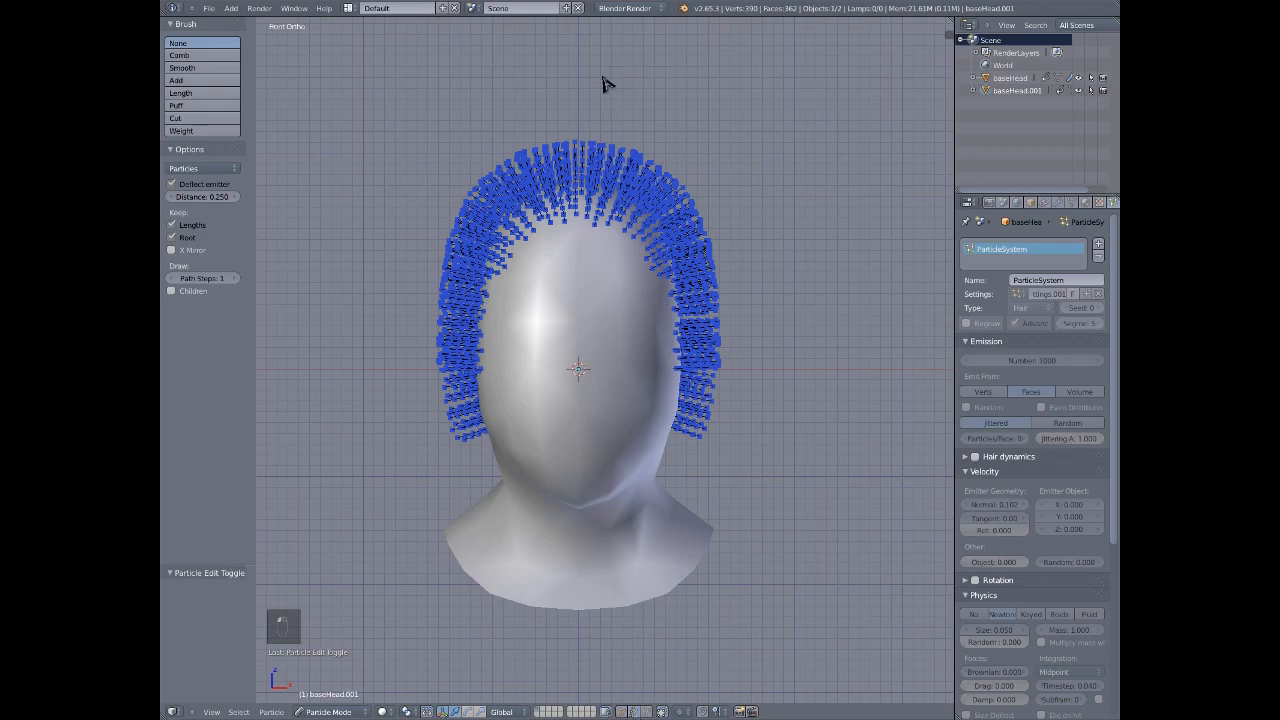
pyautogui.moveTo(703, 204); pyautogui.dragTo(605, 381, button='middle')
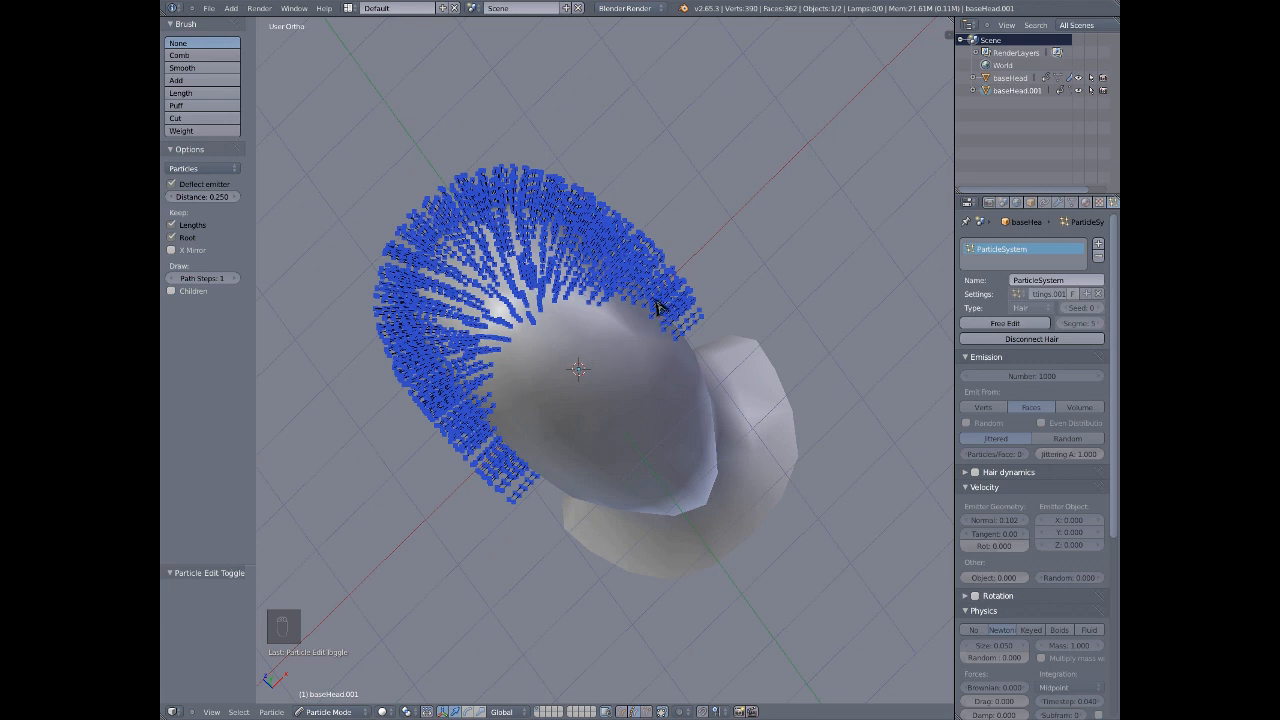
pyautogui.press('KP_1')
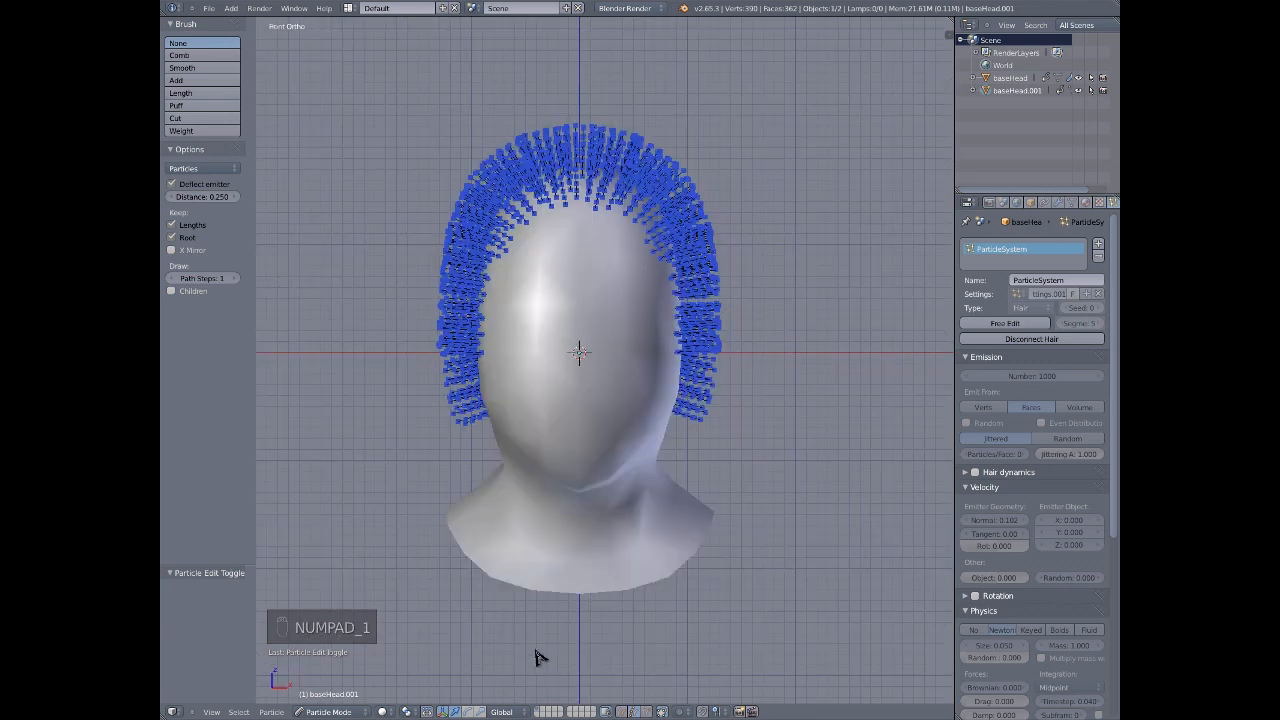
pyautogui.click(647, 712)
pyautogui.scroll(2, 612, 115)
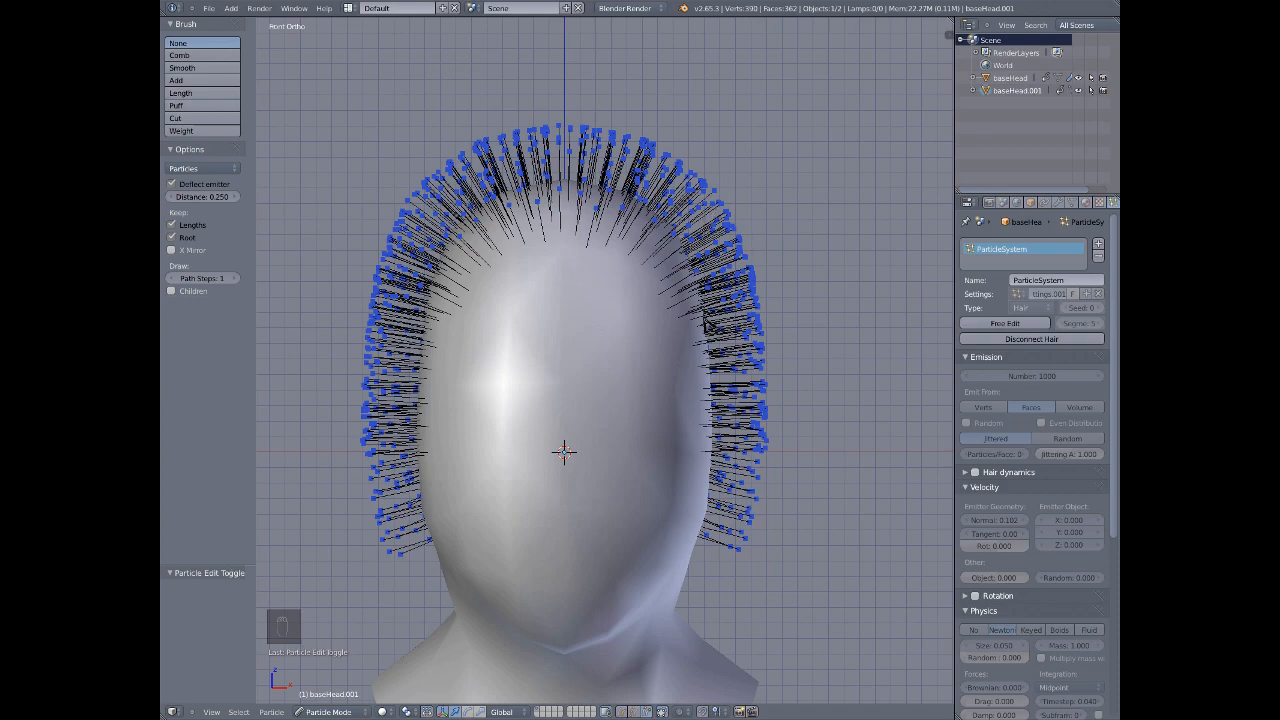
# - Try to move the tip of a single hair near the front of the scalp
pyautogui.moveTo(797, 300); pyautogui.dragTo(545, 278, button='middle')
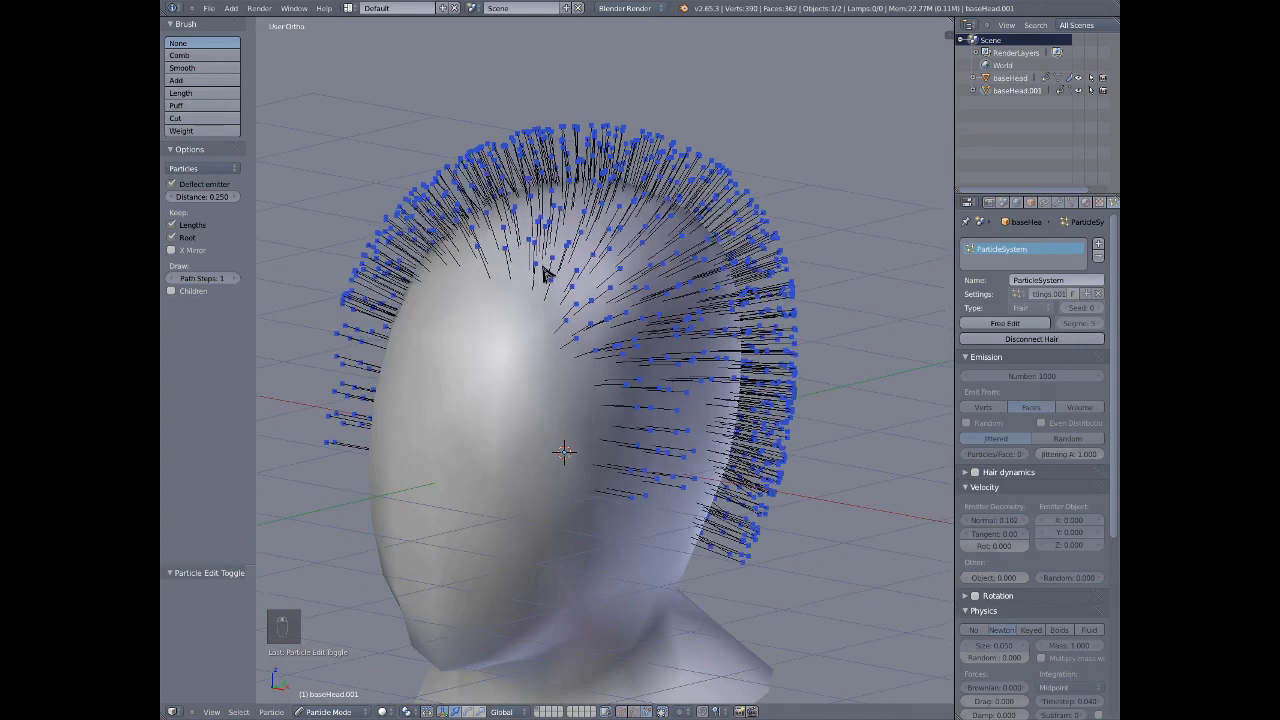
pyautogui.scroll(3, 540, 272)
pyautogui.rightClick(555, 266)
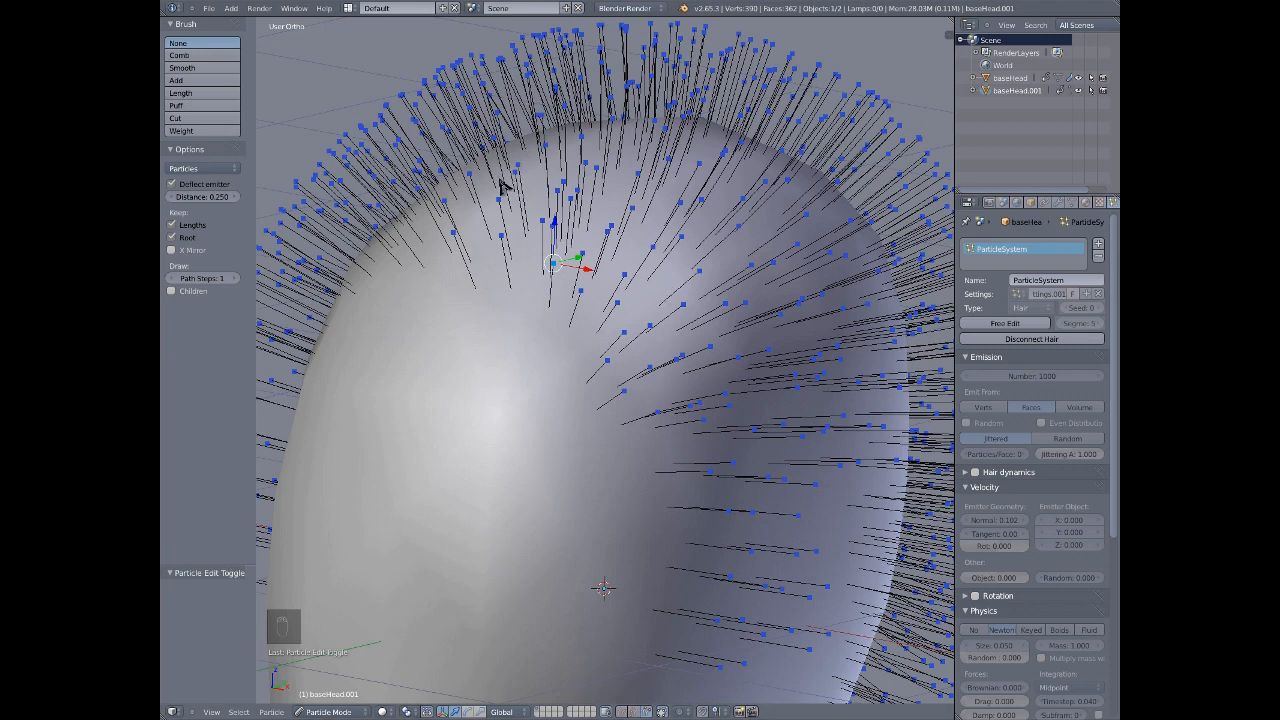
pyautogui.press('g')
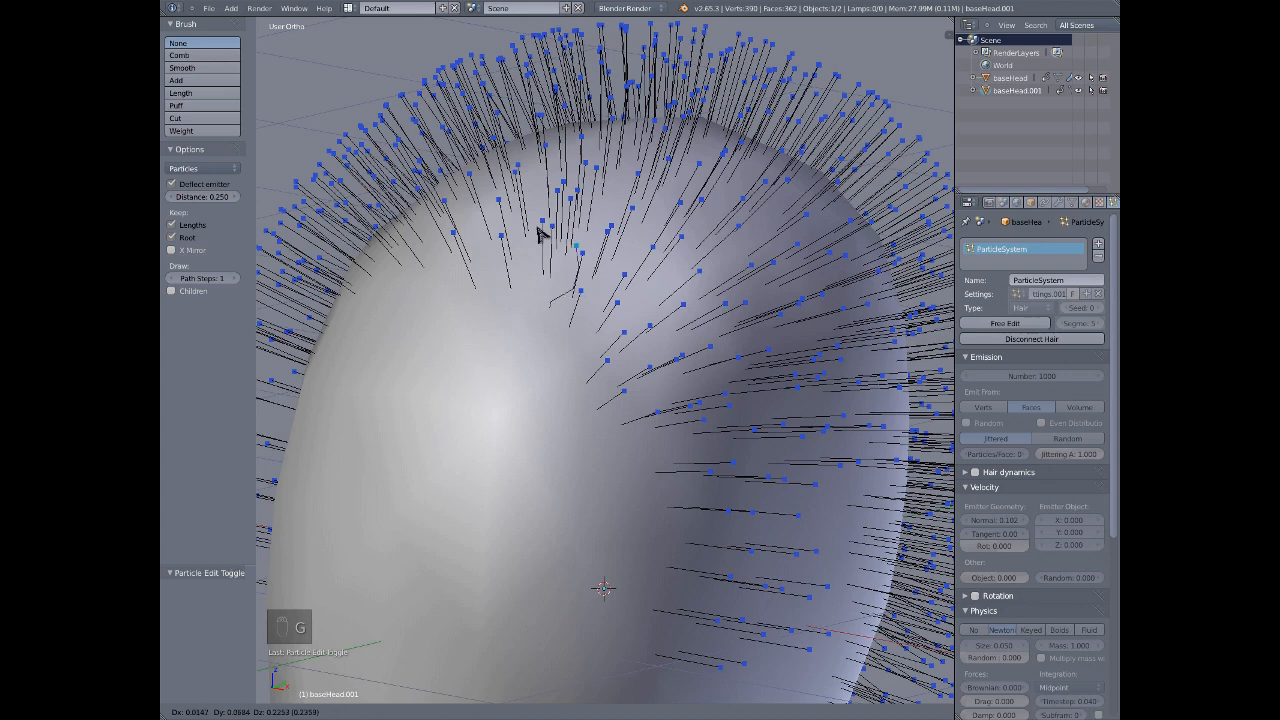
pyautogui.click(625, 248)
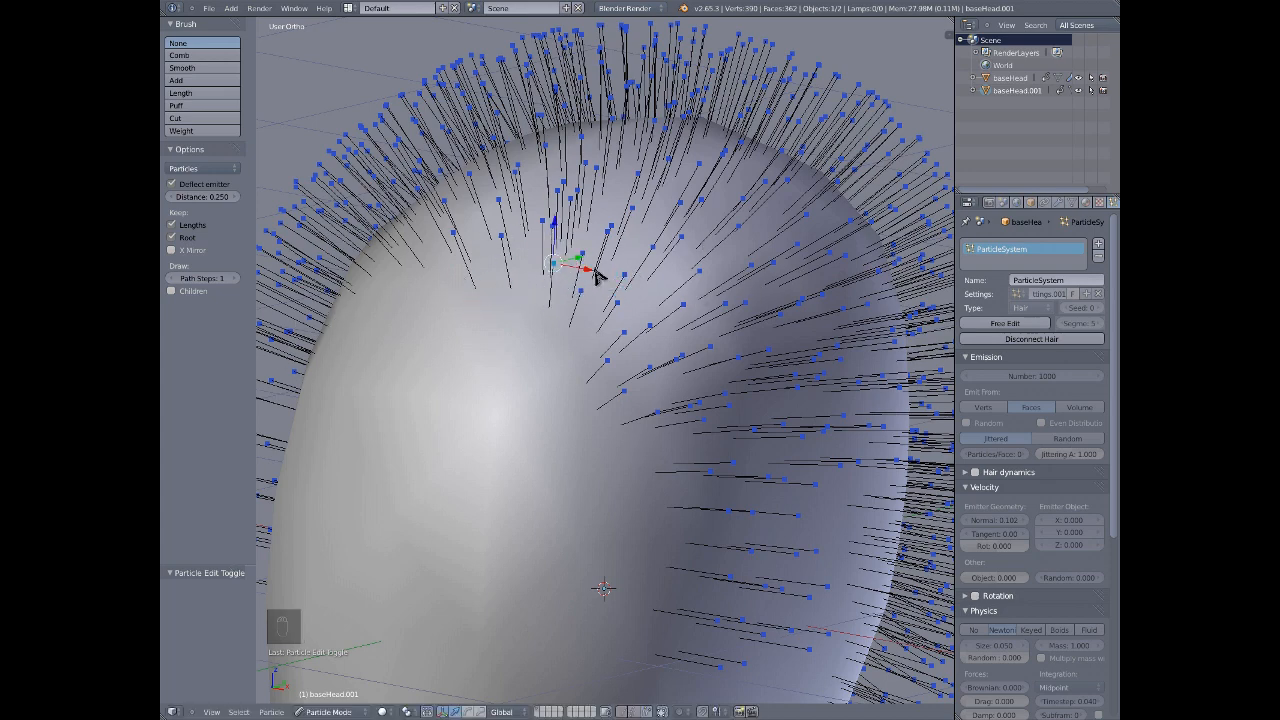
pyautogui.scroll(-6, 595, 270)
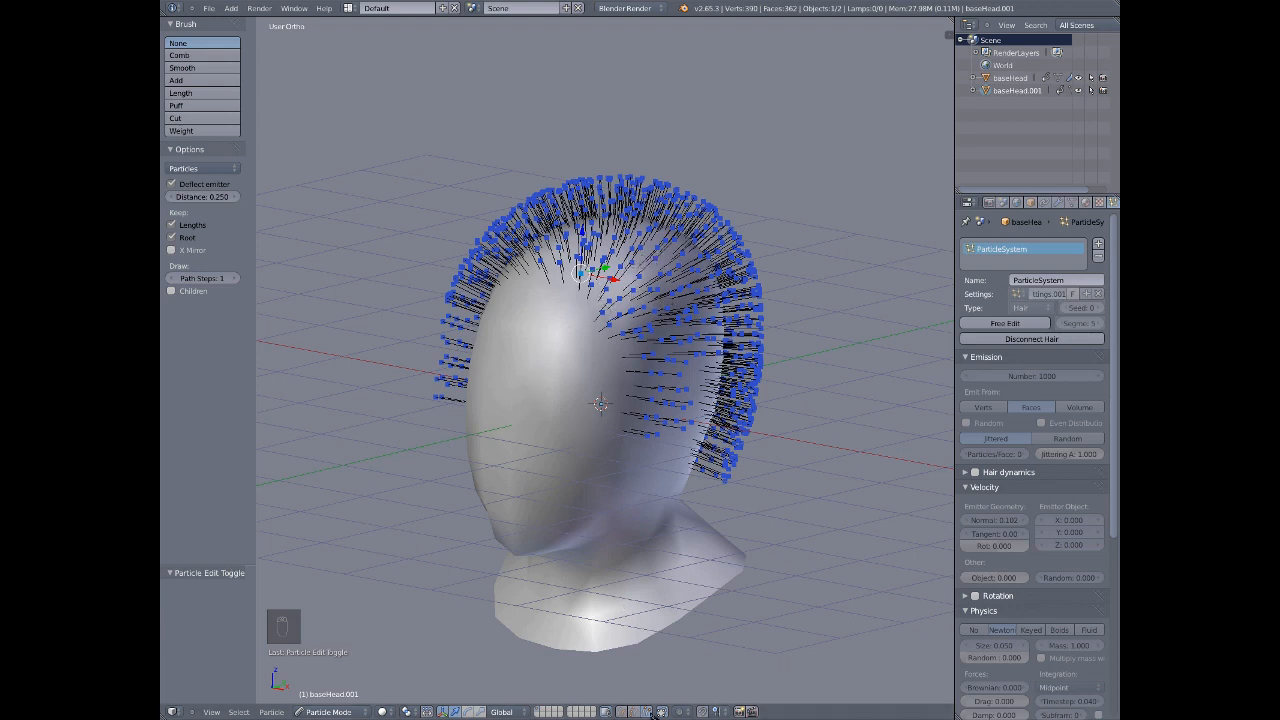
# - Deselect all the hair in front view and set the selection mode to Point after comparing it with Path
pyautogui.press('KP_1')
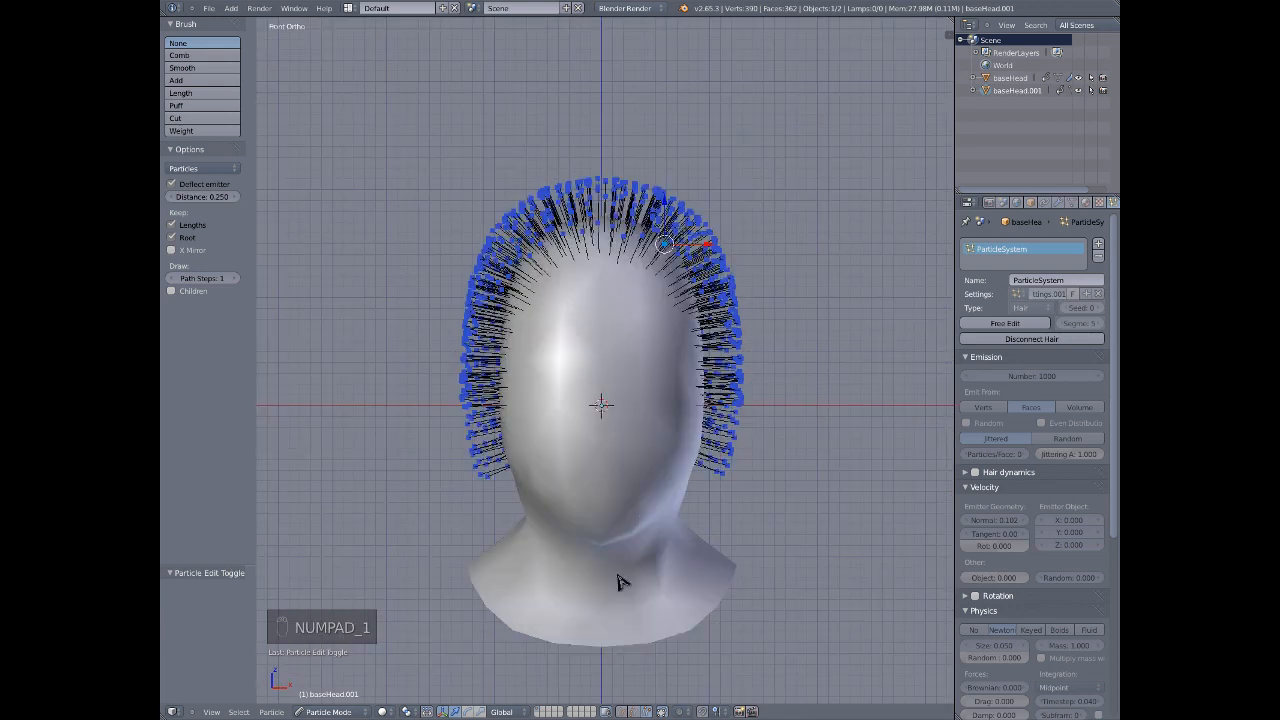
pyautogui.press('a')
pyautogui.press('a')
pyautogui.click(632, 711)
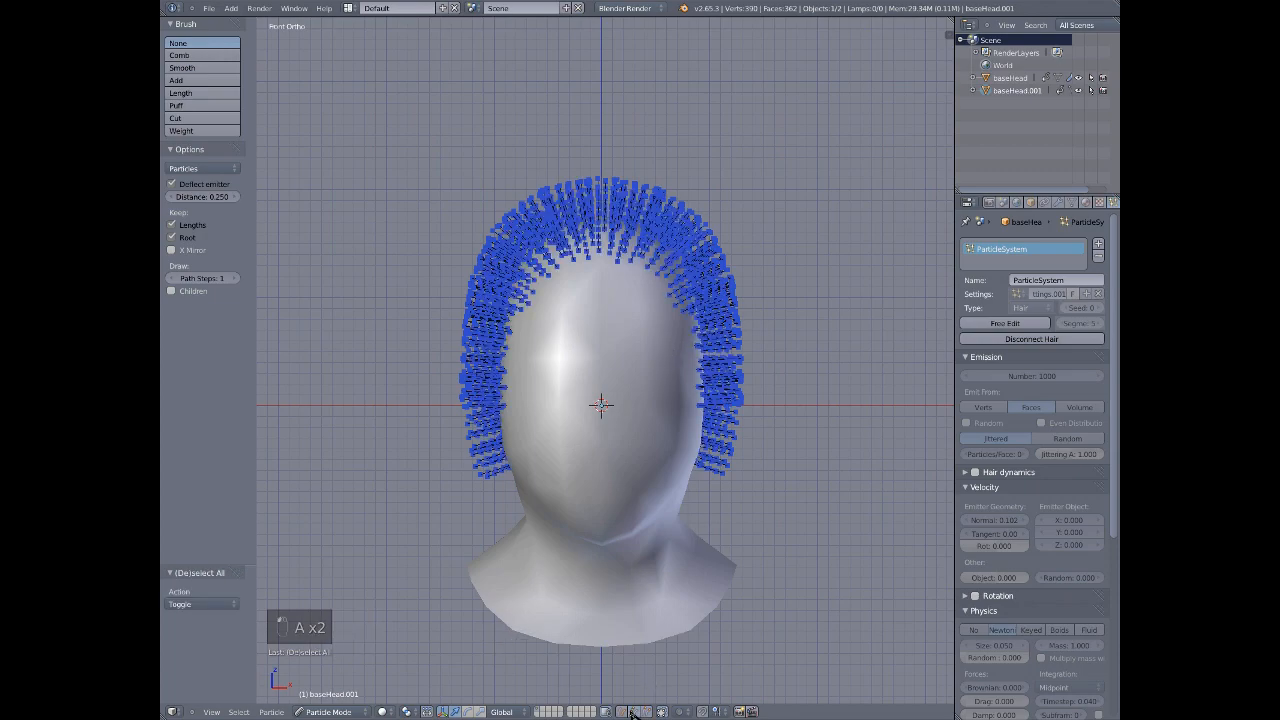
pyautogui.scroll(5, 660, 178)
pyautogui.scroll(-5, 663, 229)
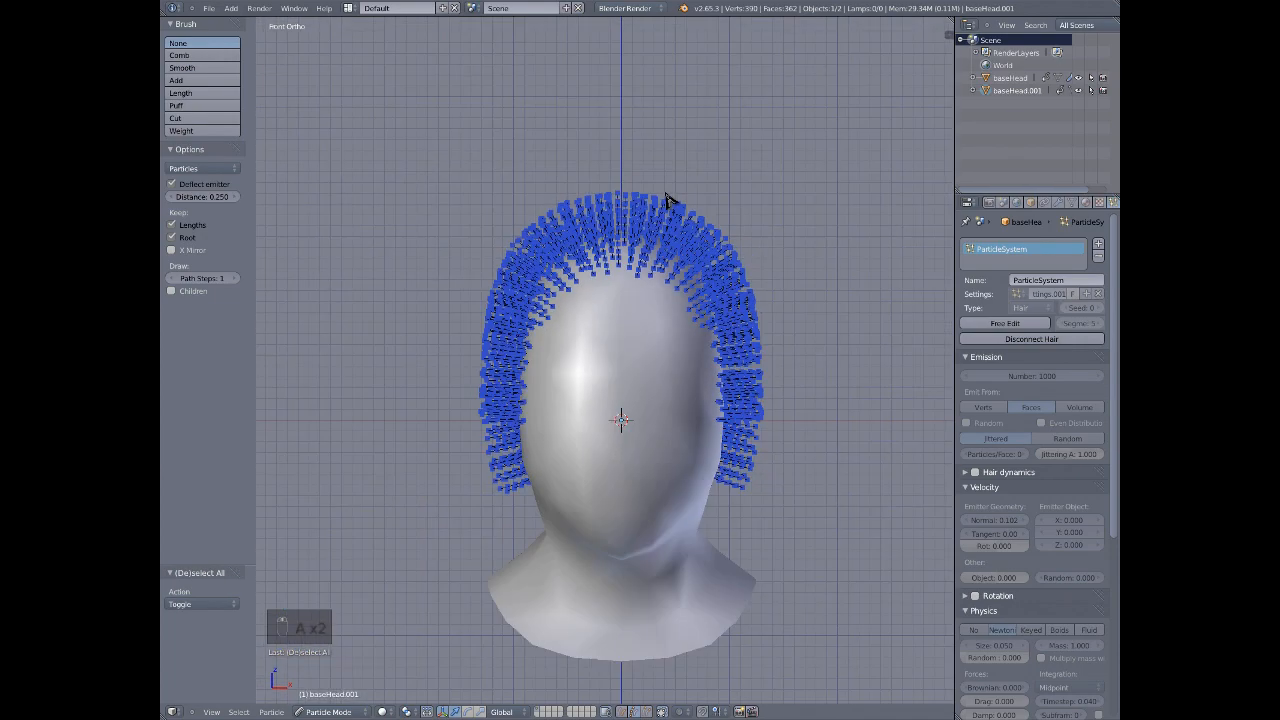
pyautogui.scroll(4, 671, 200)
pyautogui.scroll(-4, 665, 258)
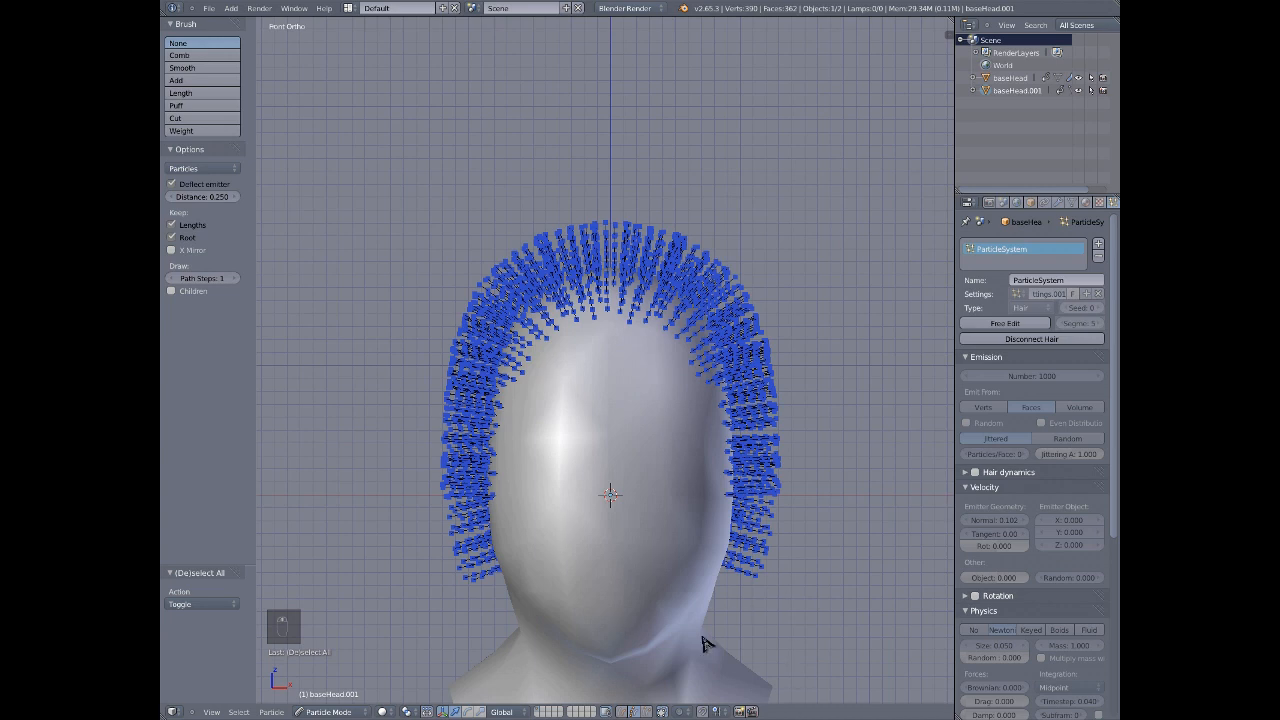
pyautogui.click(622, 711)
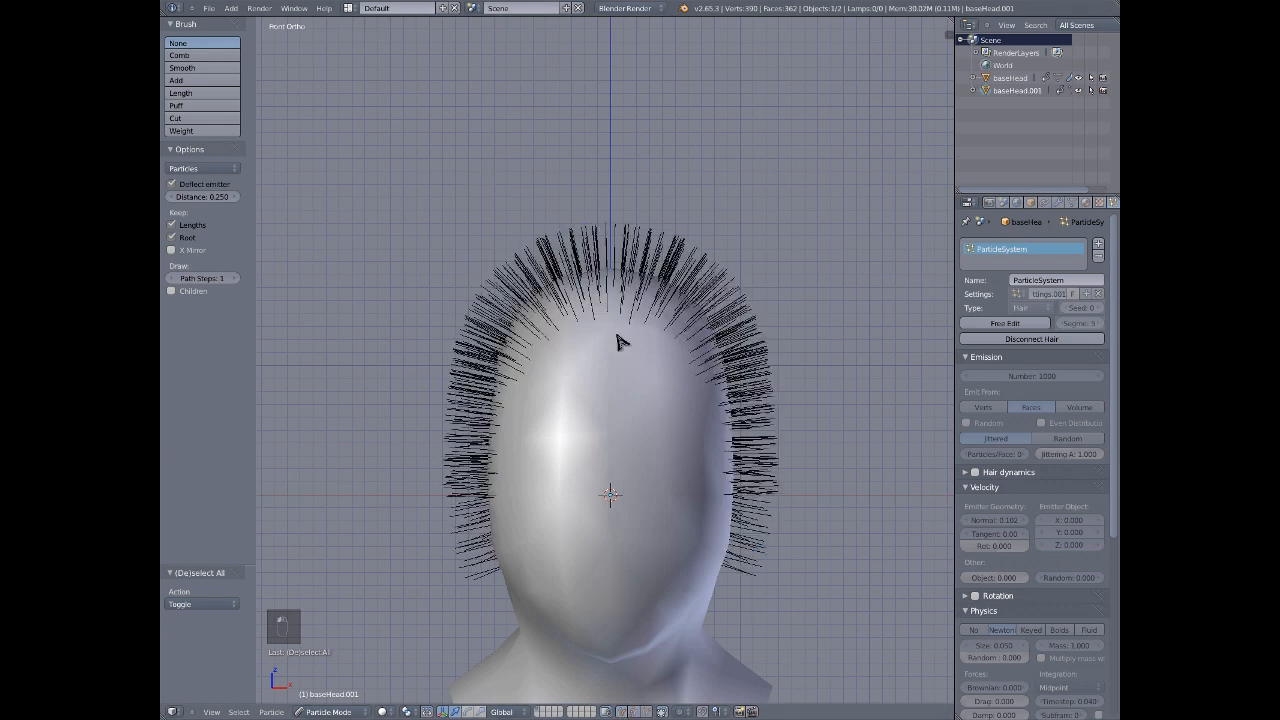
pyautogui.click(638, 711)
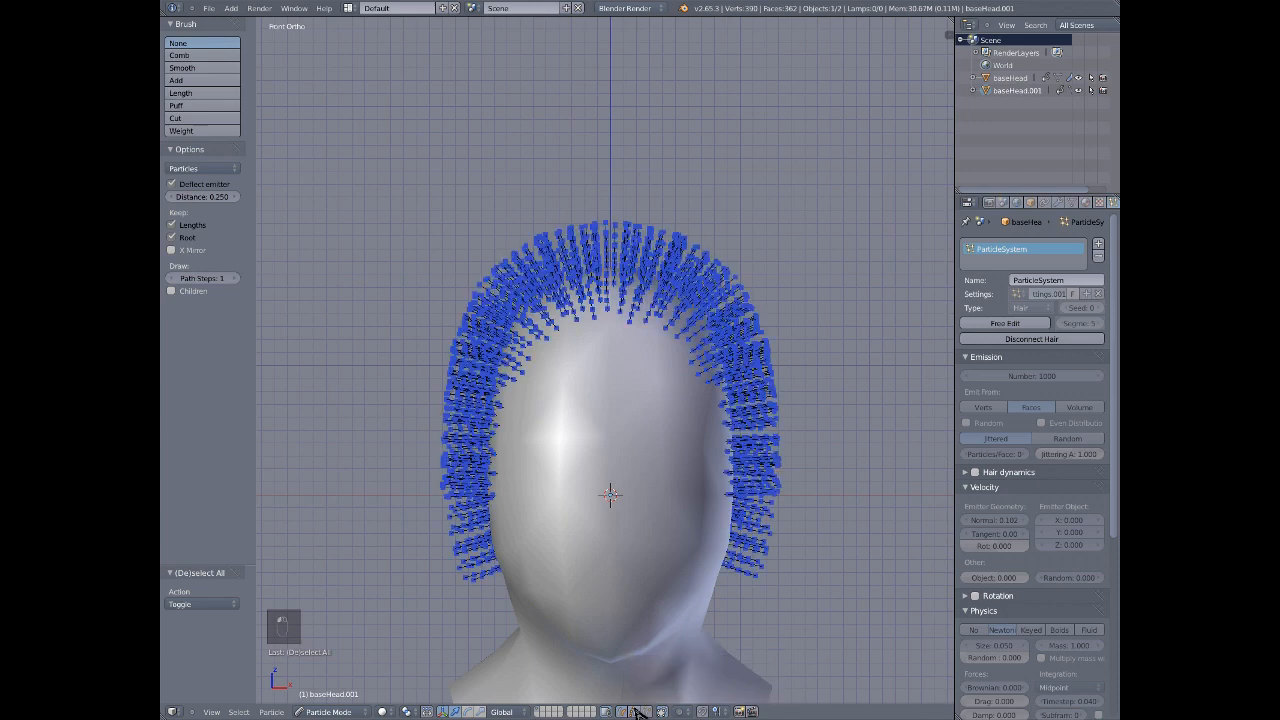
# - Choose the Comb brush and enlarge its radius to 93
pyautogui.scroll(2, 666, 434)
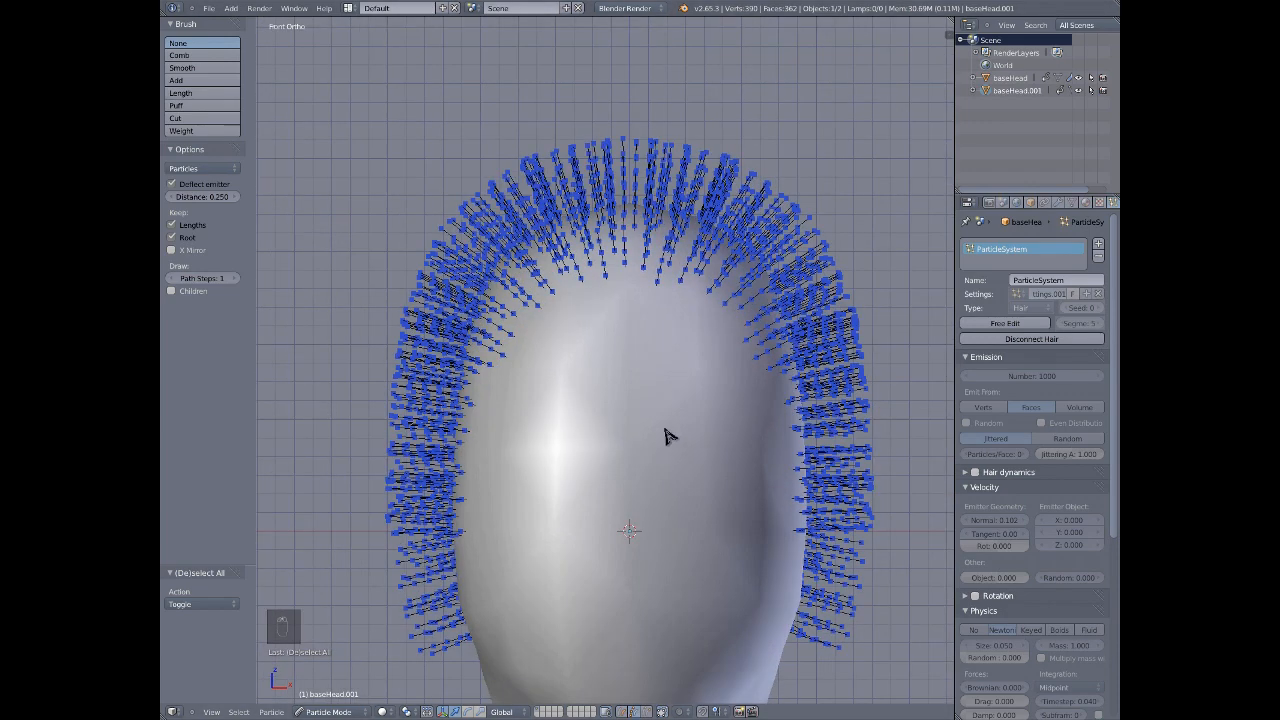
pyautogui.moveTo(666, 434)
pyautogui.keyDown('shift'); pyautogui.mouseDown(button='middle')
pyautogui.moveTo(503, 297)
pyautogui.moveTo(628, 297)
pyautogui.mouseUp(button='middle'); pyautogui.keyUp('shift')
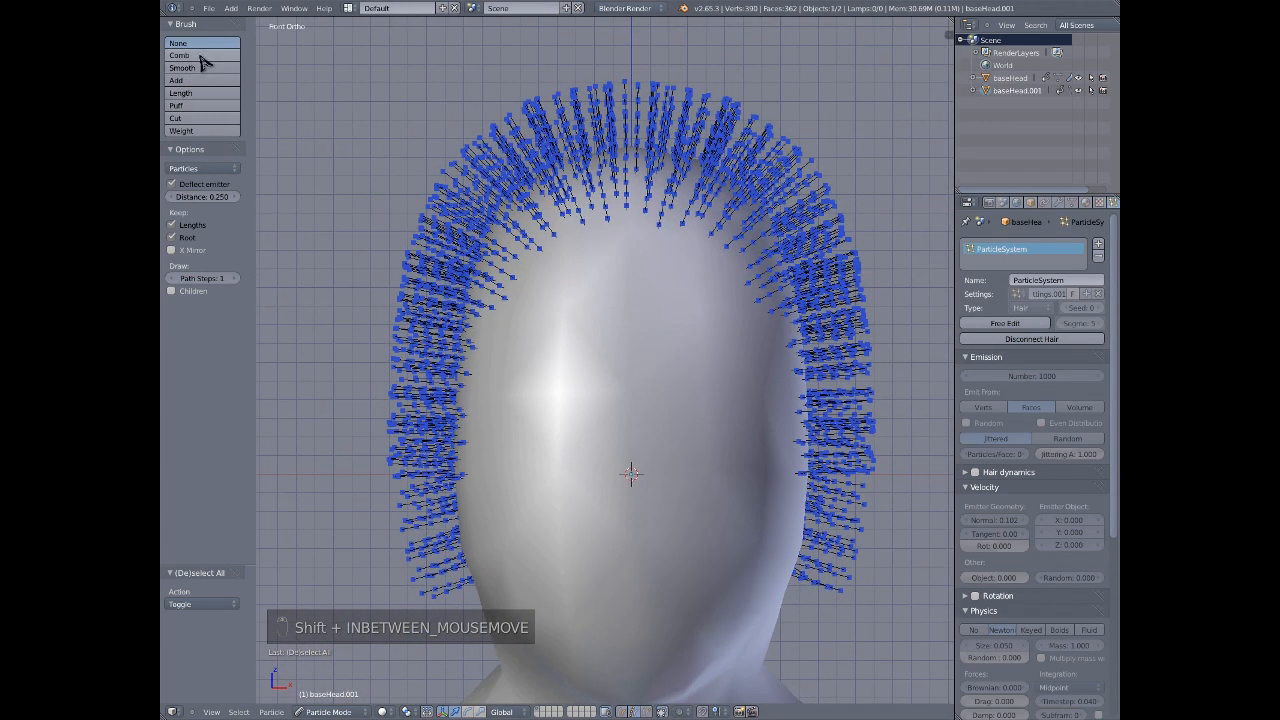
pyautogui.click(203, 56)
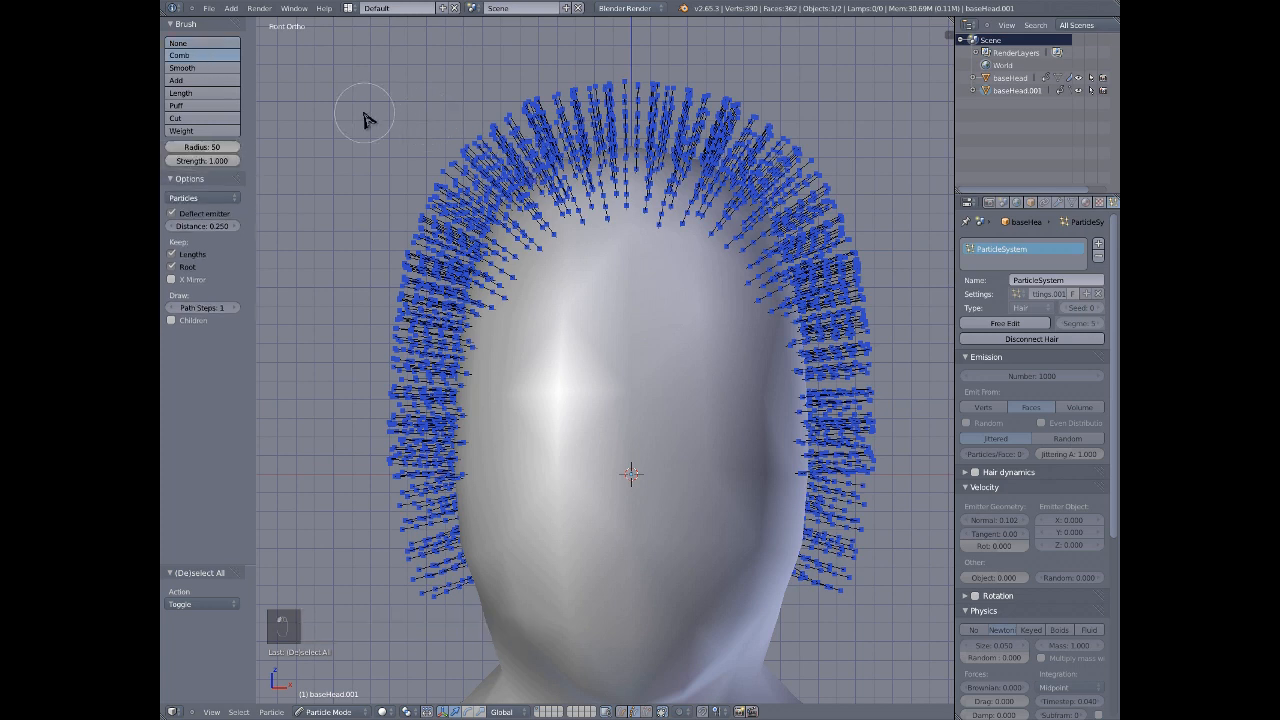
pyautogui.press('f')
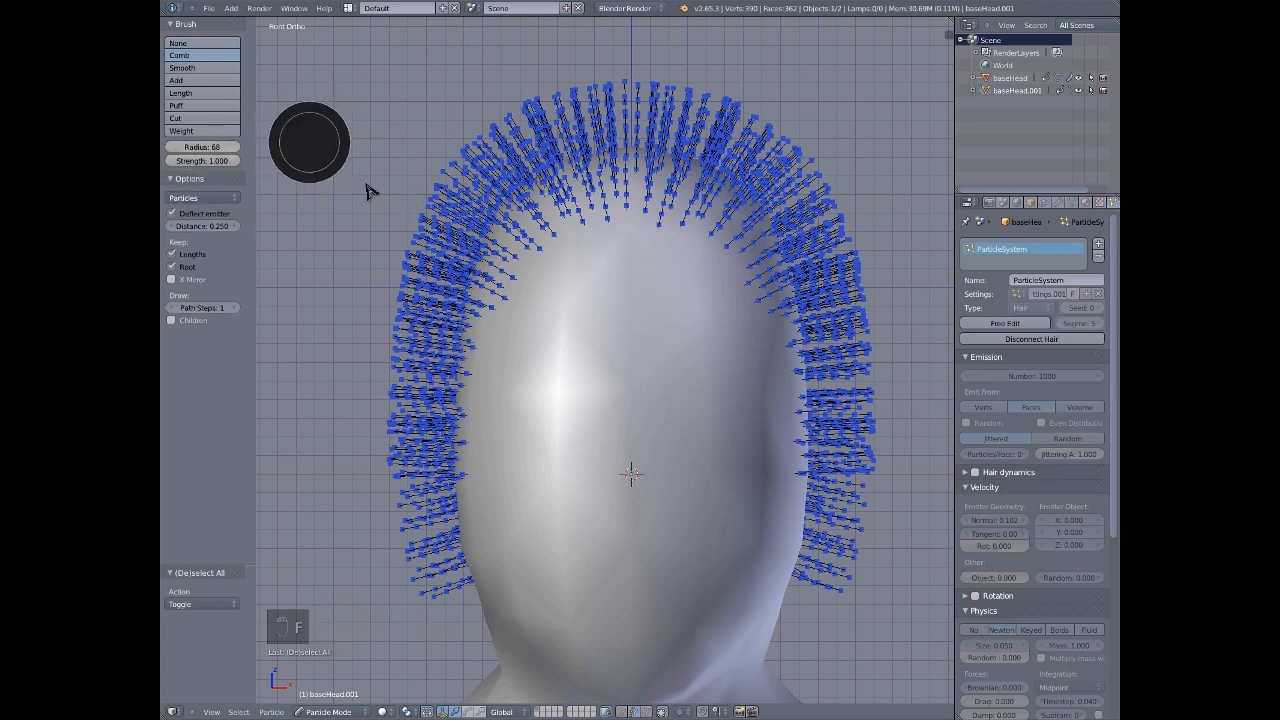
pyautogui.click(354, 192)
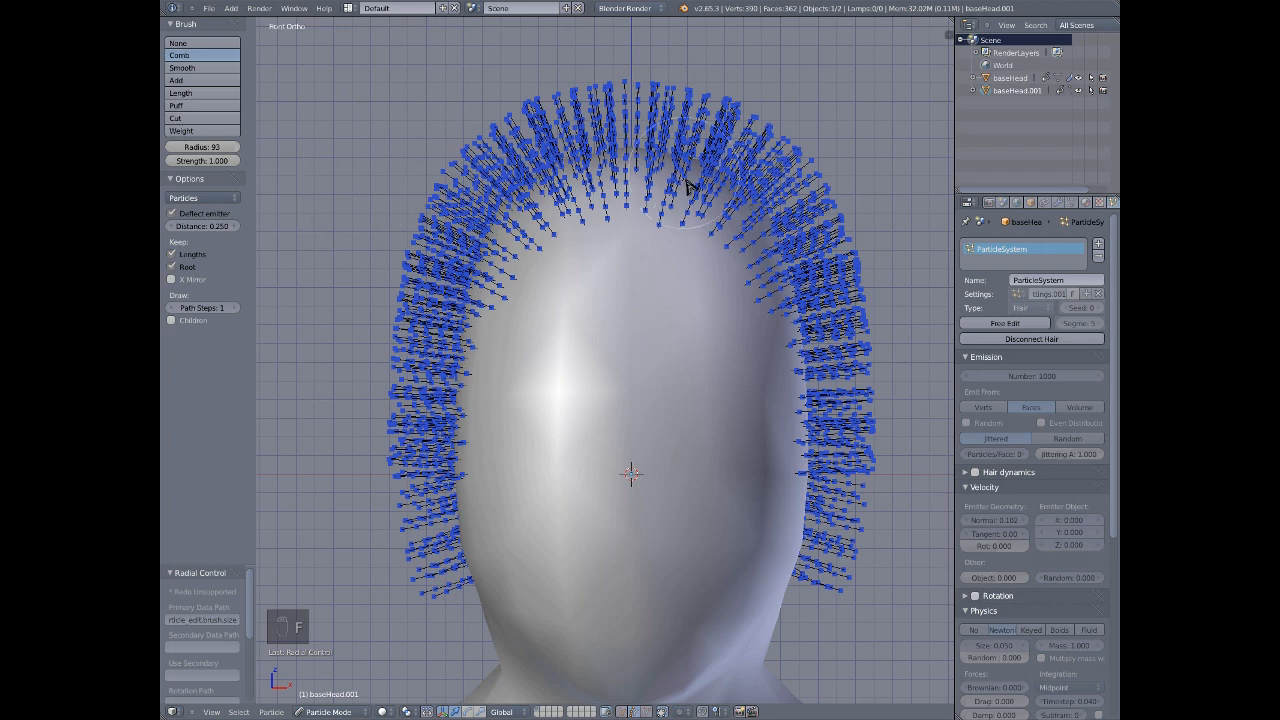
# - Try combing the hair downward along each side of the head, and undo both strokes
pyautogui.scroll(-2, 686, 190)
pyautogui.scroll(2, 686, 207)
pyautogui.keyDown('shift'); pyautogui.moveTo(688, 190); pyautogui.dragTo(645, 195, button='middle'); pyautogui.keyUp('shift')
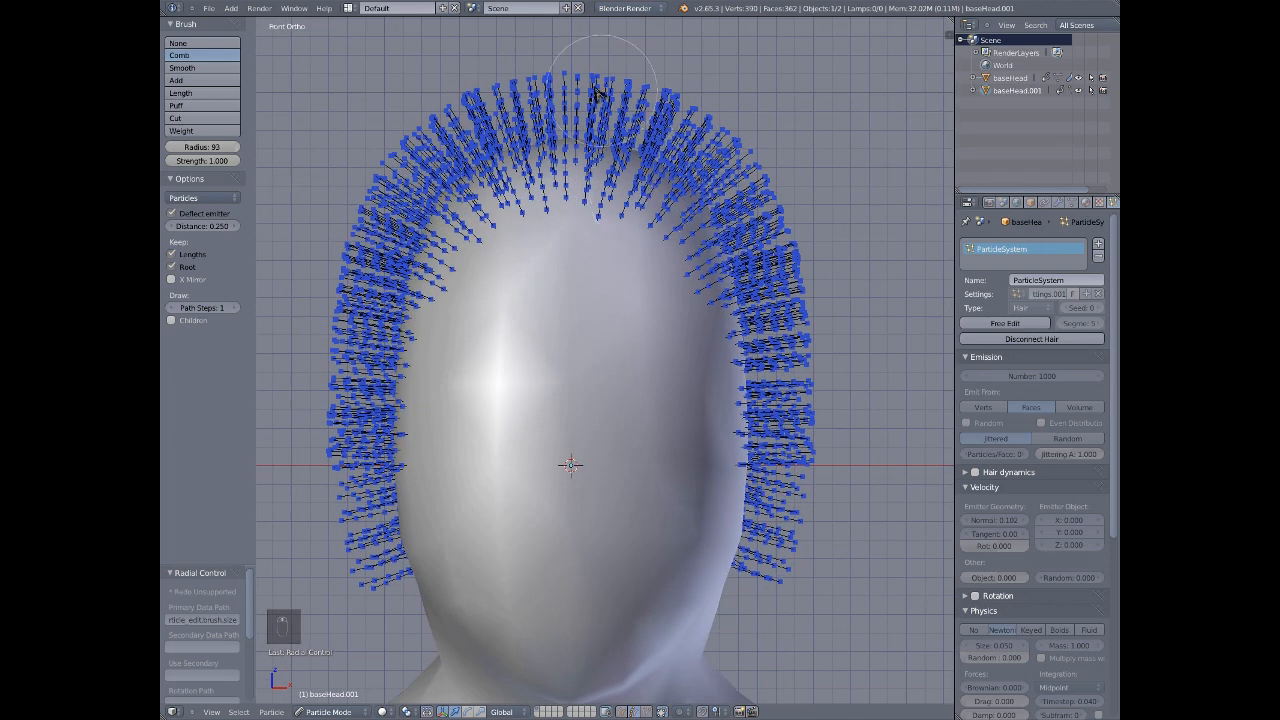
pyautogui.moveTo(596, 93)
pyautogui.mouseDown()
pyautogui.moveTo(777, 229)
pyautogui.moveTo(790, 635)
pyautogui.mouseUp()
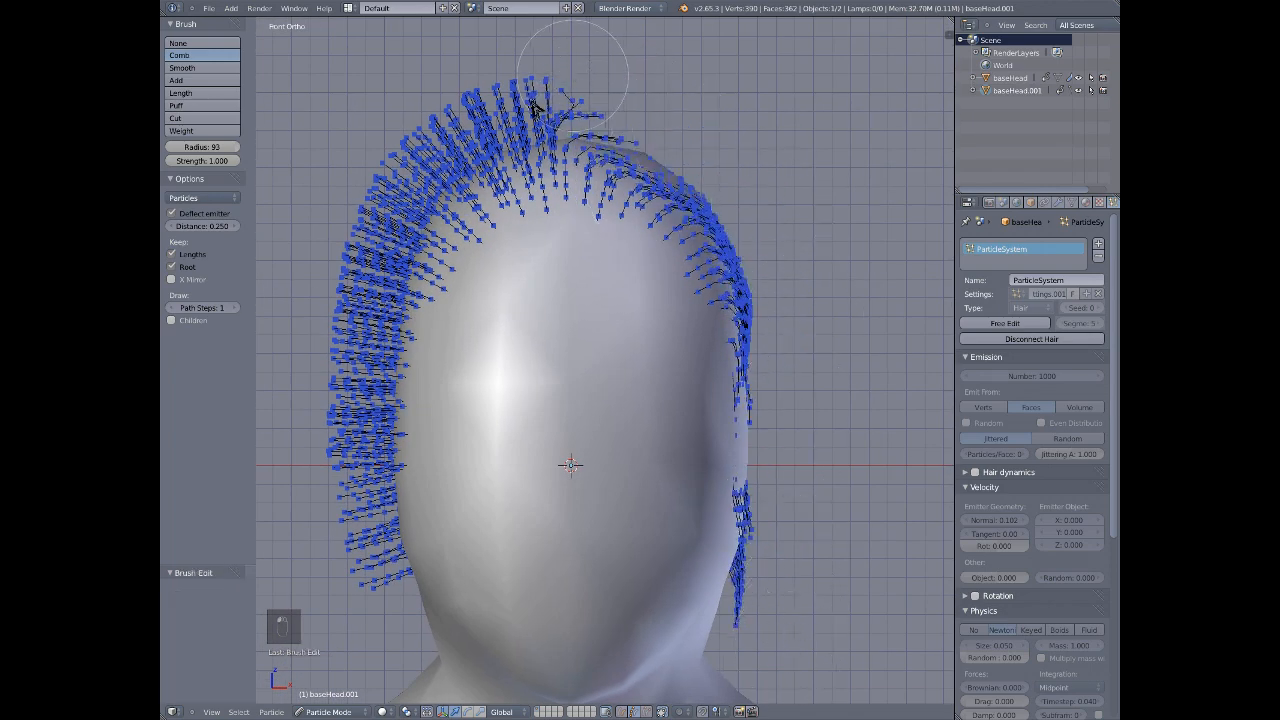
pyautogui.moveTo(533, 108)
pyautogui.mouseDown()
pyautogui.moveTo(329, 409)
pyautogui.moveTo(353, 589)
pyautogui.mouseUp()
pyautogui.hotkey('ctrl', 'z')
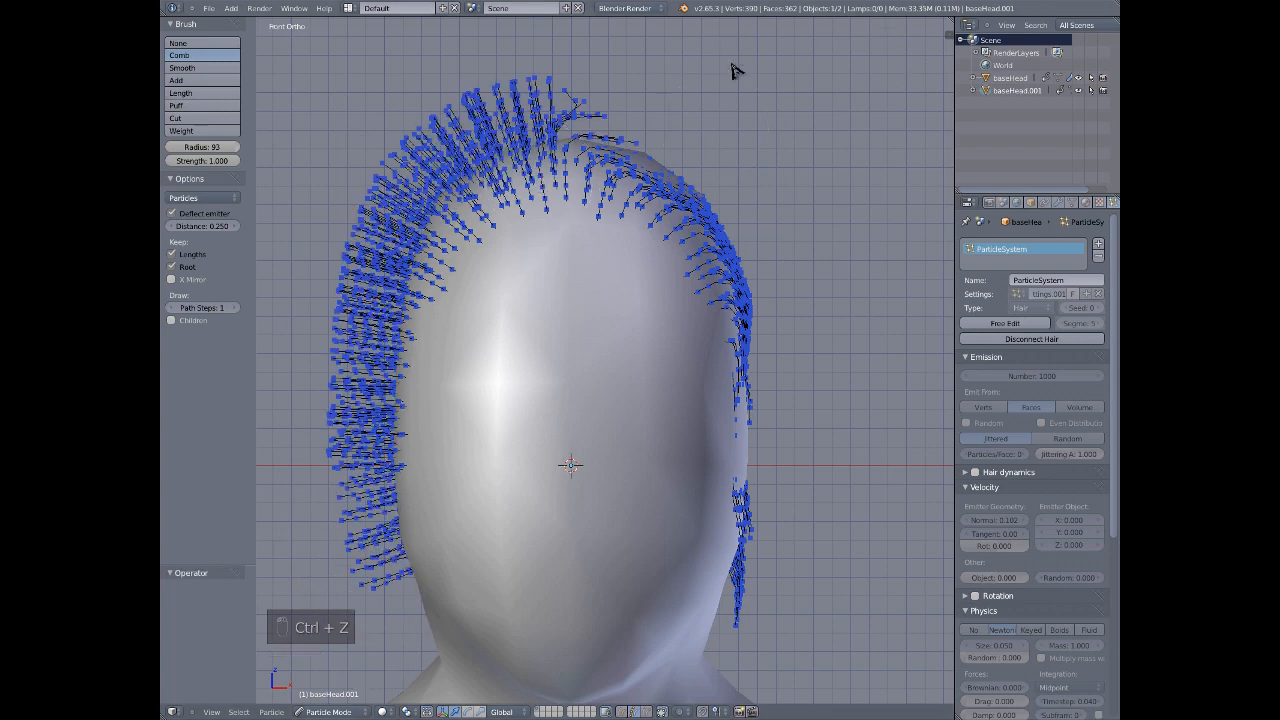
pyautogui.hotkey('ctrl', 'z')
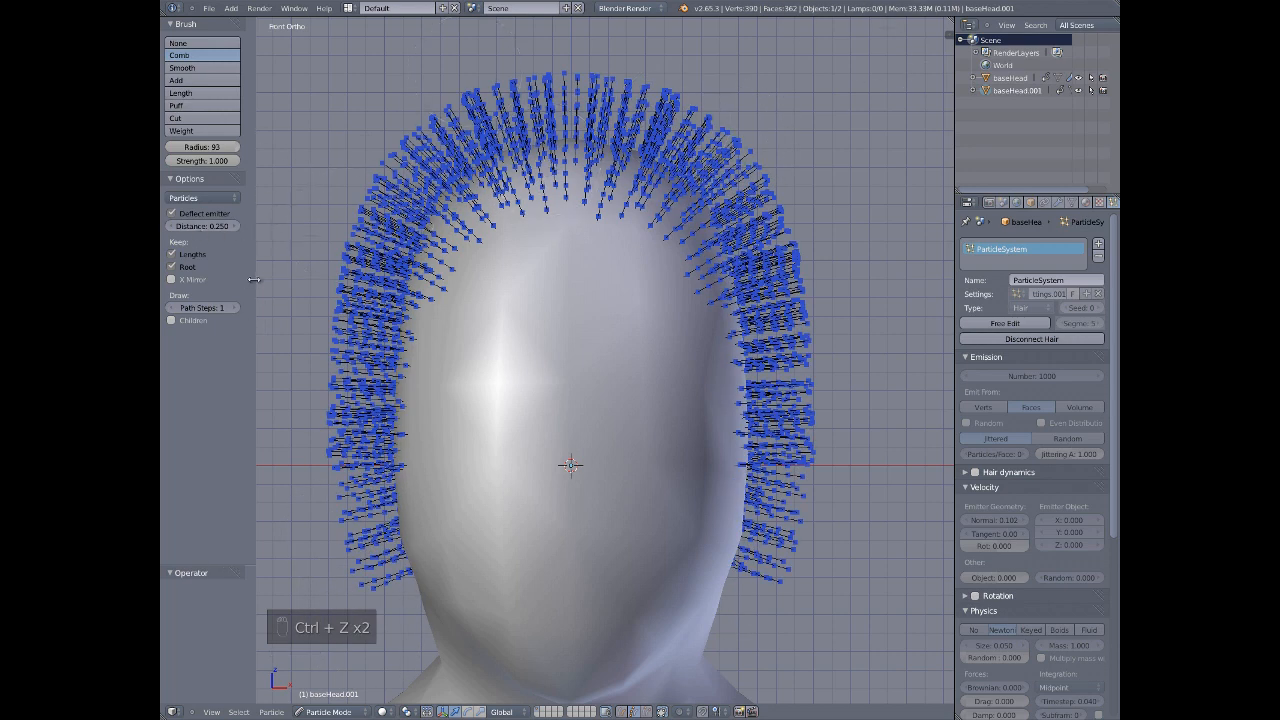
# - Turn on X Mirror for hair editing, and undo a trial comb stroke on the upper side of the scalp
pyautogui.moveTo(660, 82)
pyautogui.mouseDown()
pyautogui.moveTo(620, 100)
pyautogui.moveTo(686, 135)
pyautogui.moveTo(769, 246)
pyautogui.mouseUp()
pyautogui.hotkey('ctrl', 'z')
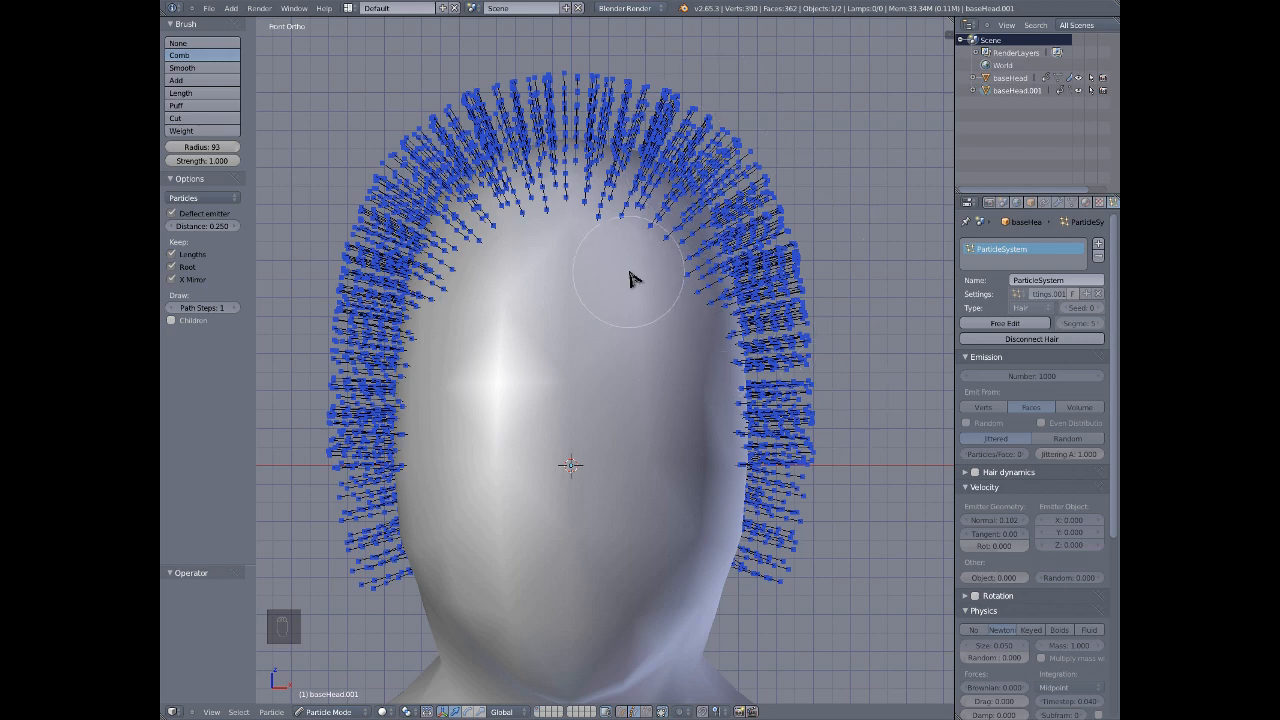
# - Select all the scalp hair and mirror the particles
pyautogui.scroll(-2, 557, 409)
pyautogui.press('a')
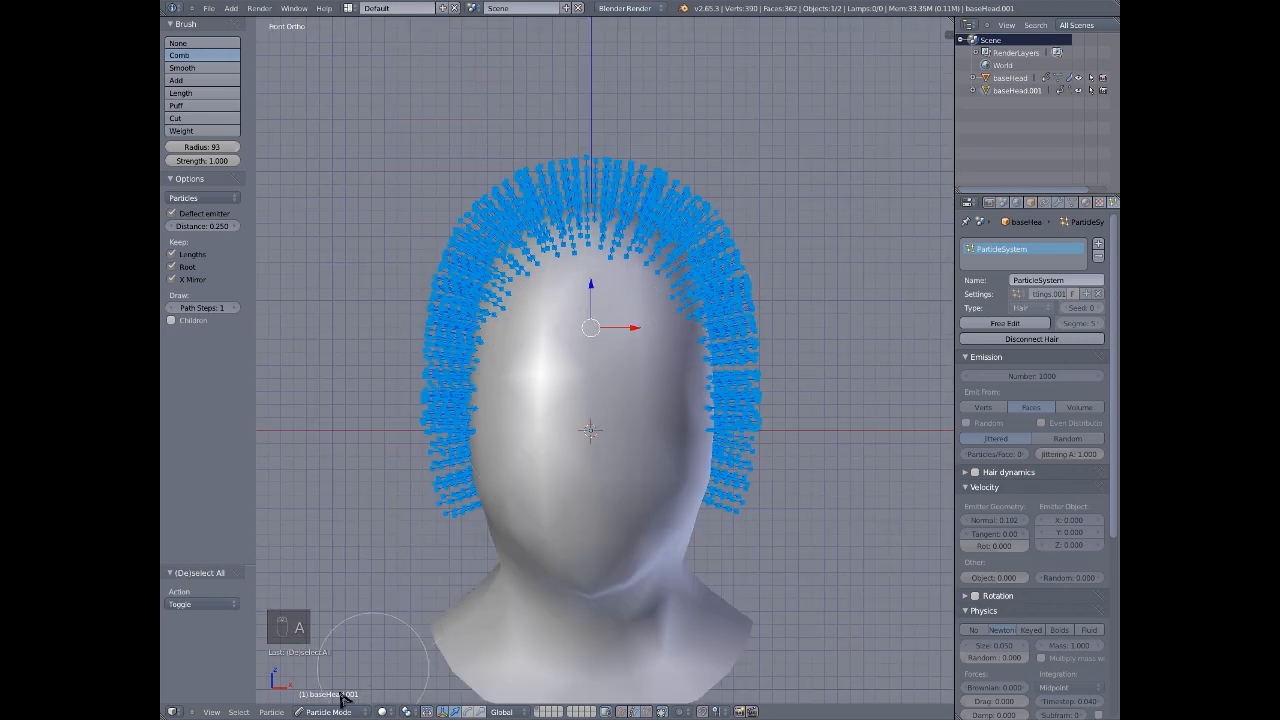
pyautogui.click(272, 712)
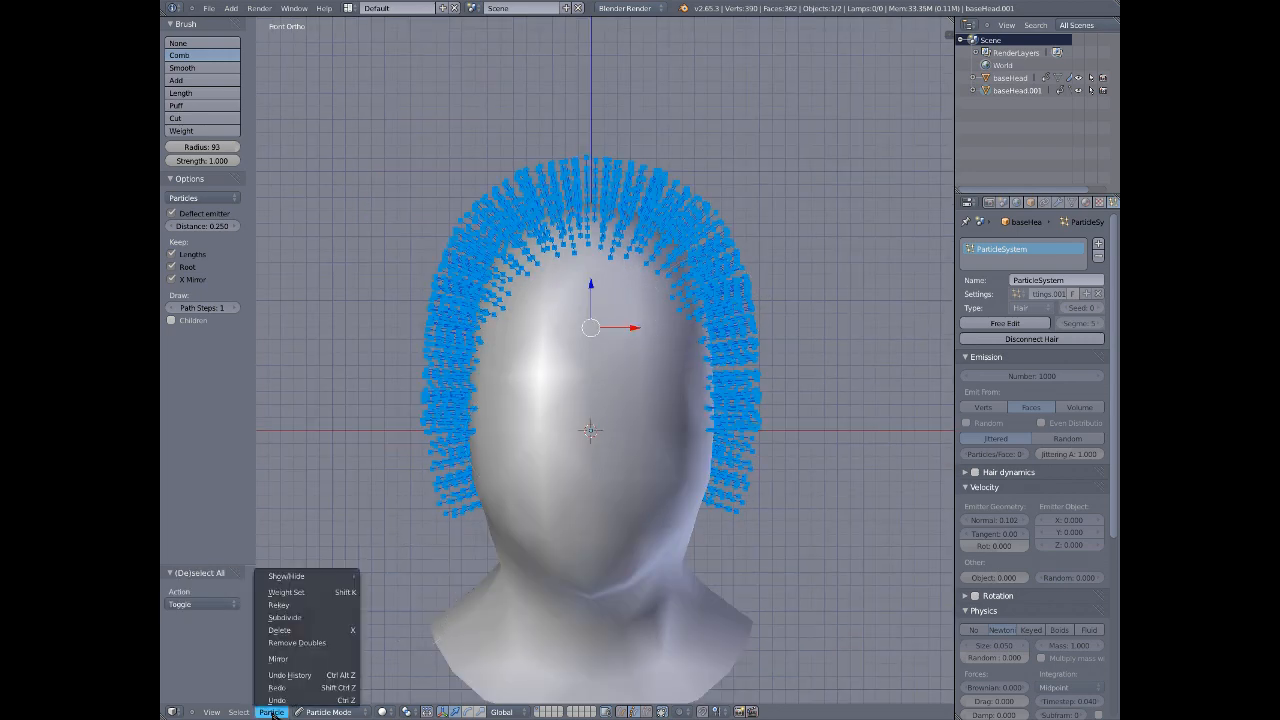
pyautogui.click(306, 660)
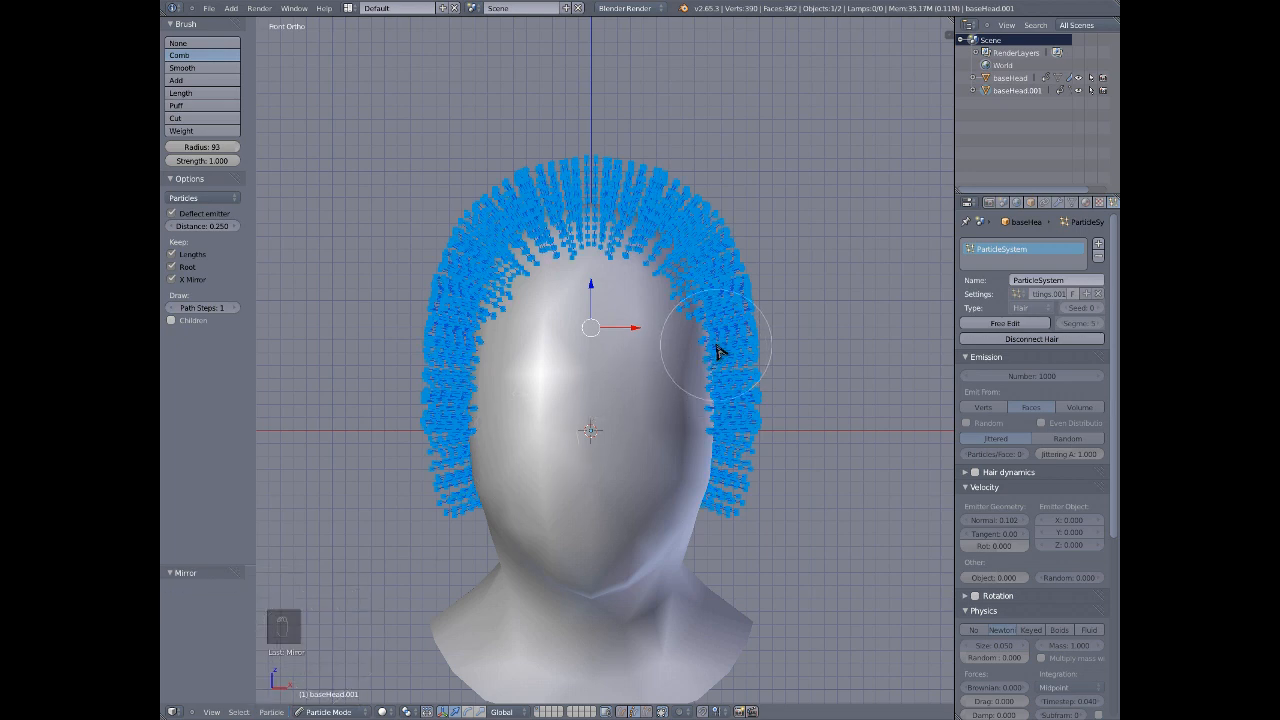
# - Remove doubles from the mirrored hair particles with a merge distance of 0.0002, and deselect all of them
pyautogui.press('w')
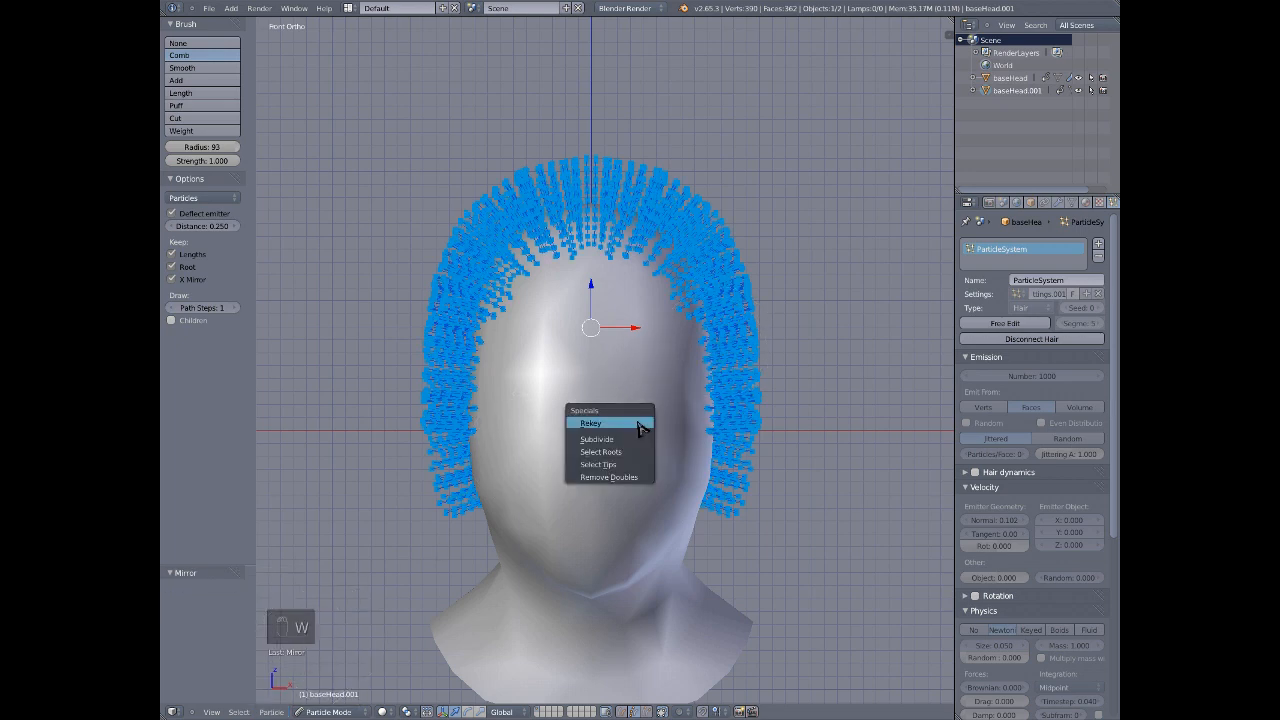
pyautogui.click(631, 477)
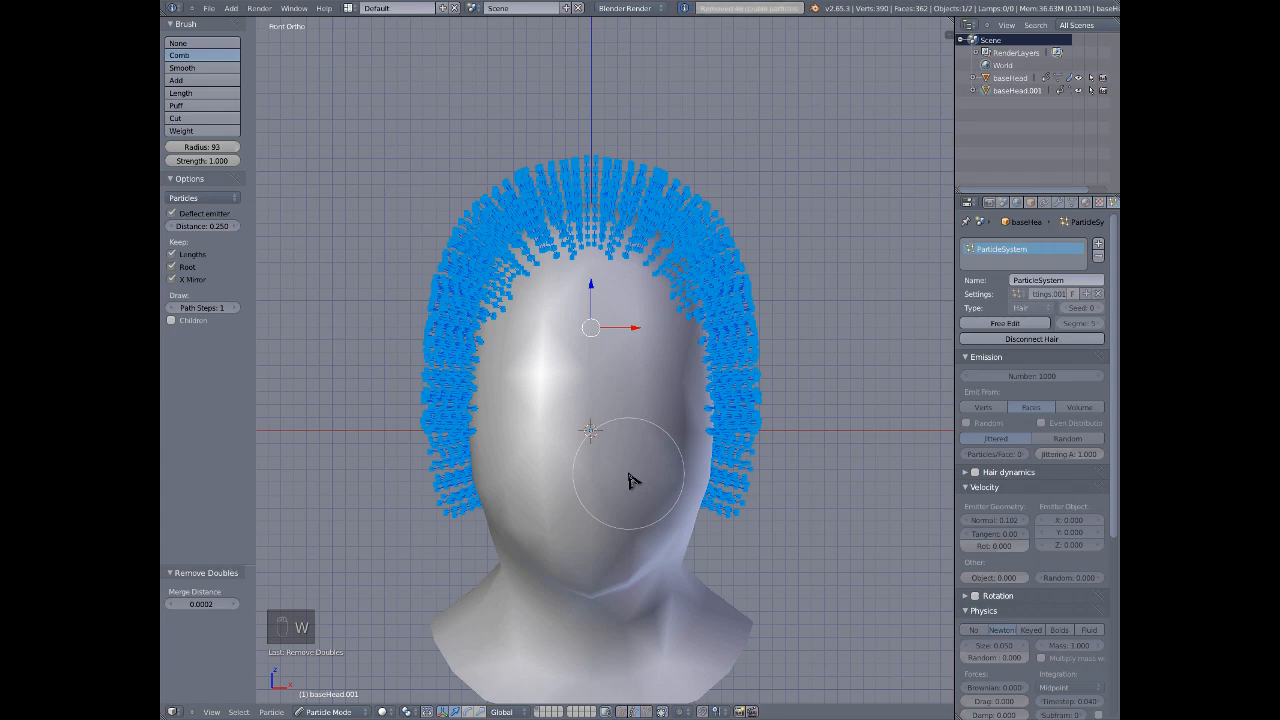
pyautogui.press('a')
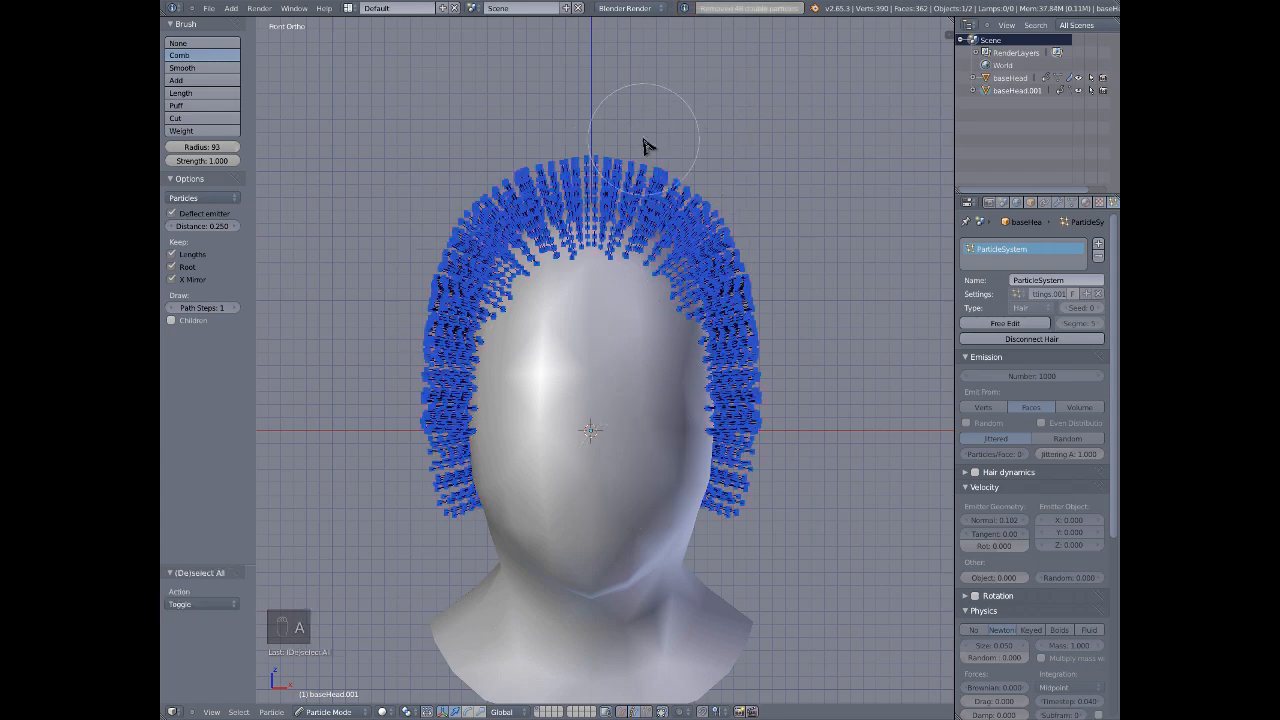
# - Try combing the hair at the crown symmetrically on both sides, undo the strokes, and deselect all particles
pyautogui.scroll(3, 644, 145)
pyautogui.moveTo(574, 171)
pyautogui.mouseDown()
pyautogui.moveTo(849, 400)
pyautogui.moveTo(463, 220)
pyautogui.moveTo(697, 209)
pyautogui.moveTo(491, 280)
pyautogui.moveTo(705, 261)
pyautogui.mouseUp()
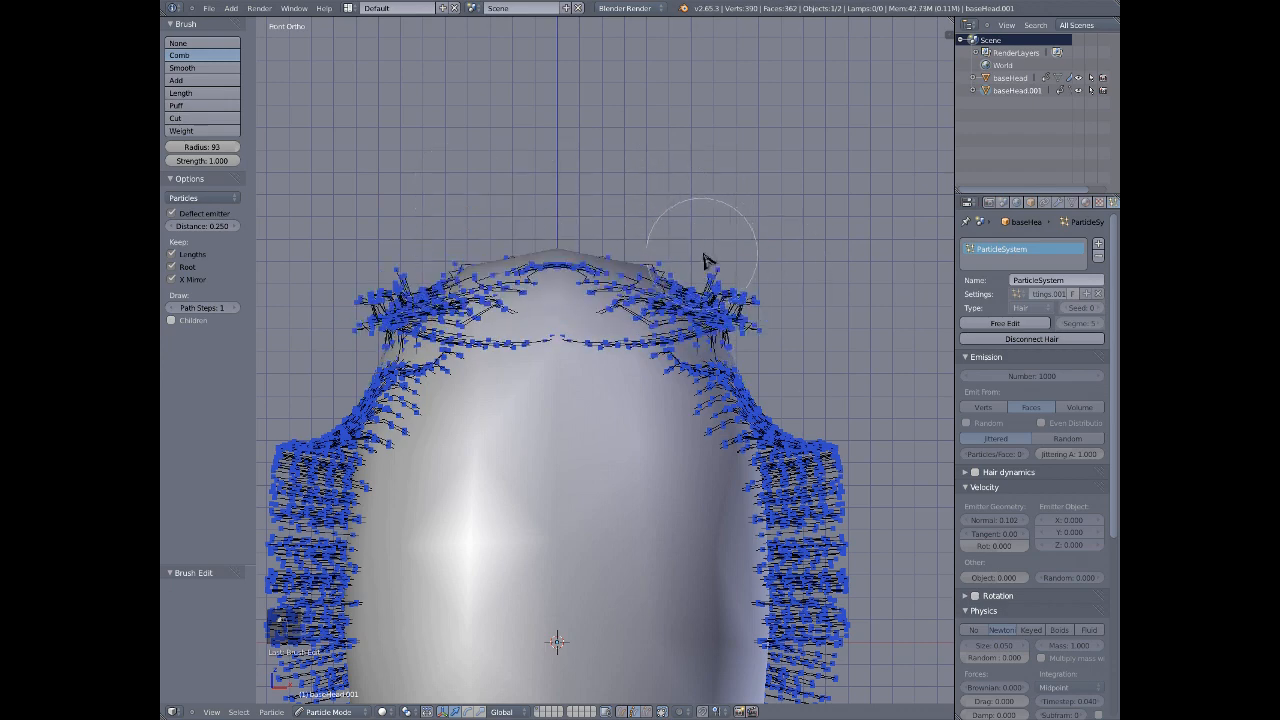
pyautogui.hotkey('ctrl', 'z')
pyautogui.hotkey('ctrl', 'z')
pyautogui.hotkey('ctrl', 'z')
pyautogui.hotkey('ctrl', 'z')
pyautogui.hotkey('ctrl', 'z')
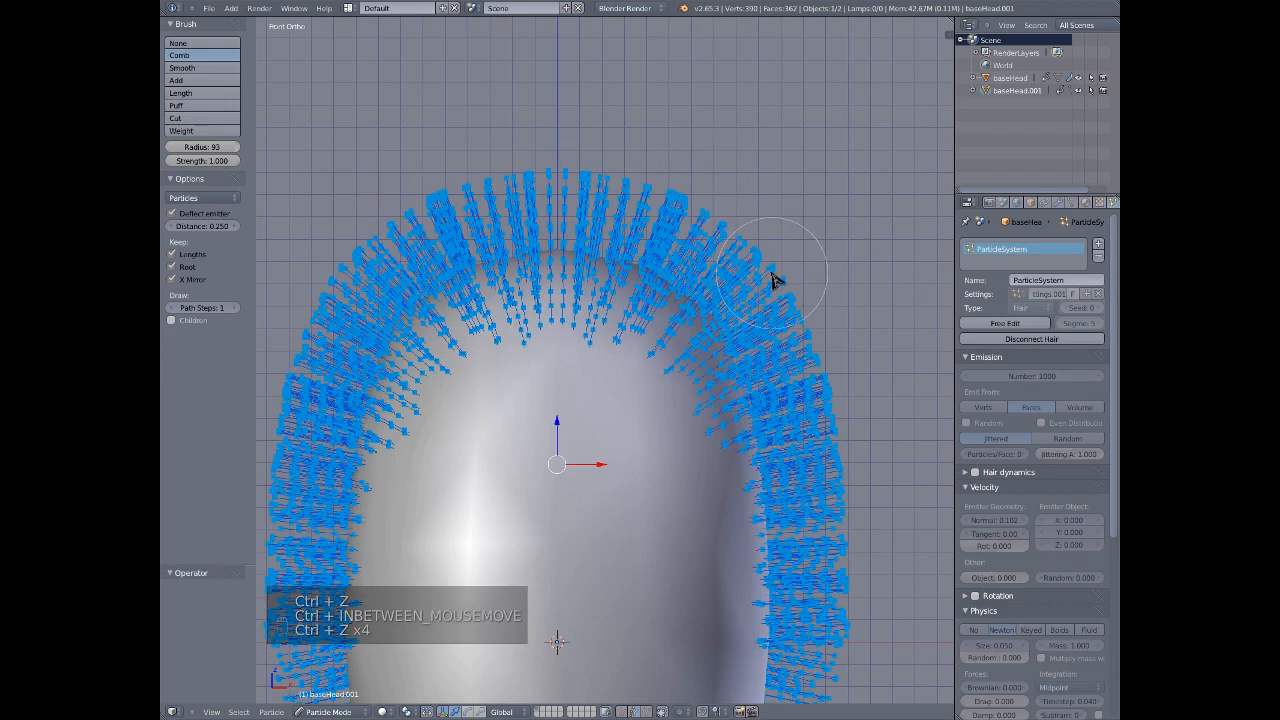
pyautogui.scroll(-3, 775, 281)
pyautogui.press('a')
pyautogui.keyDown('shift'); pyautogui.moveTo(775, 281); pyautogui.dragTo(723, 186, button='middle'); pyautogui.keyUp('shift')
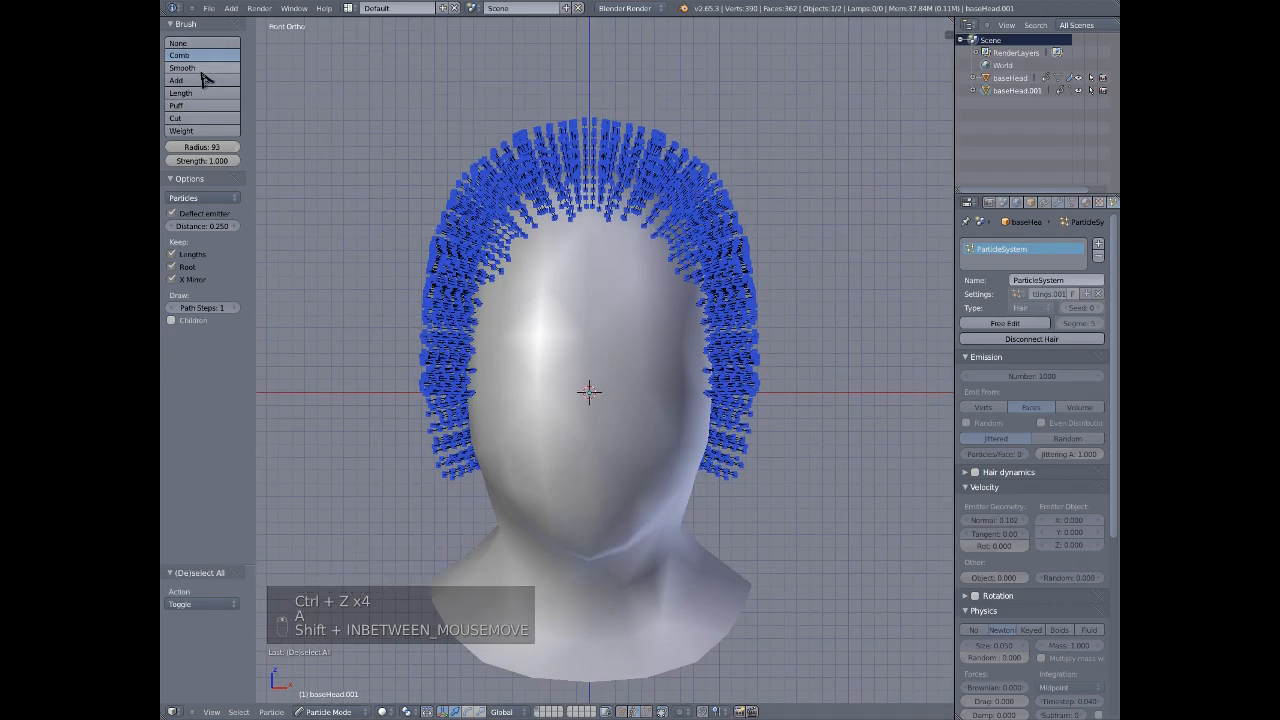
# - Comb the hair on the top and side of the scalp in varied directions to make it uneven
pyautogui.scroll(3, 730, 170)
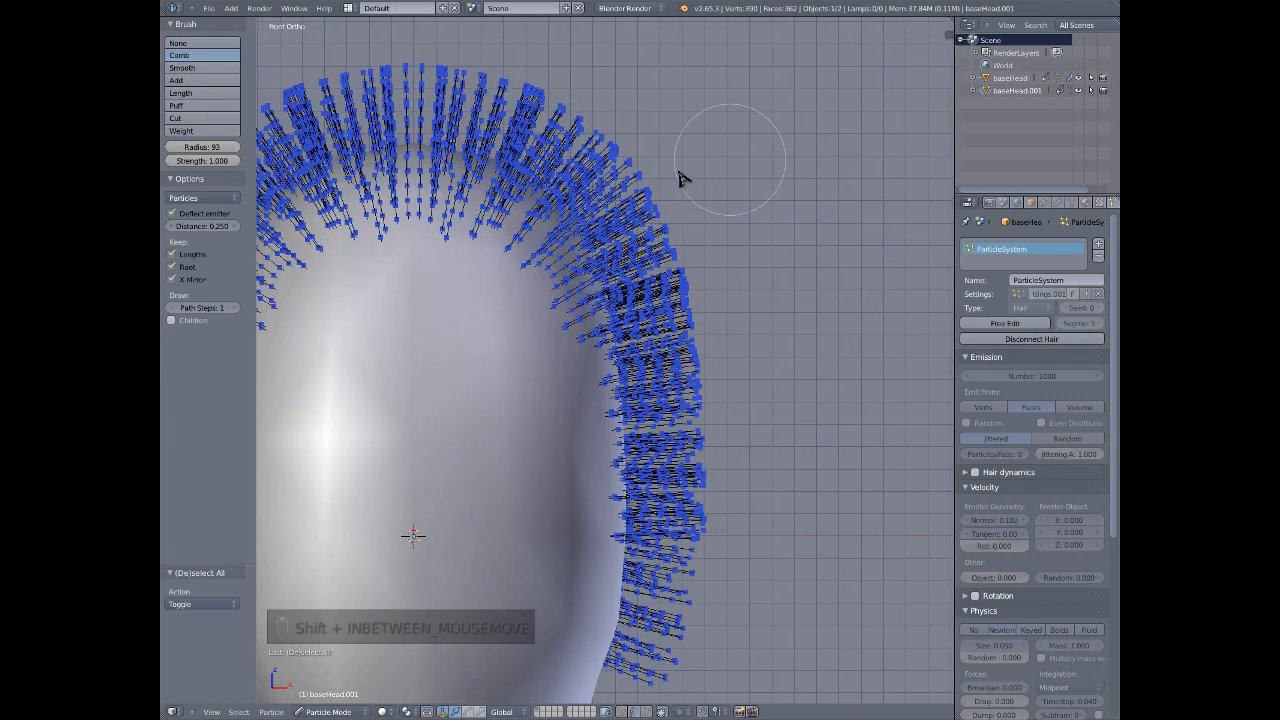
pyautogui.moveTo(579, 121)
pyautogui.mouseDown()
pyautogui.moveTo(640, 150)
pyautogui.moveTo(645, 195)
pyautogui.moveTo(651, 171)
pyautogui.moveTo(671, 280)
pyautogui.moveTo(640, 310)
pyautogui.moveTo(665, 400)
pyautogui.moveTo(610, 335)
pyautogui.moveTo(580, 218)
pyautogui.moveTo(515, 150)
pyautogui.moveTo(584, 210)
pyautogui.mouseUp()
pyautogui.moveTo(640, 325)
pyautogui.mouseDown()
pyautogui.moveTo(624, 294)
pyautogui.moveTo(636, 290)
pyautogui.mouseUp()
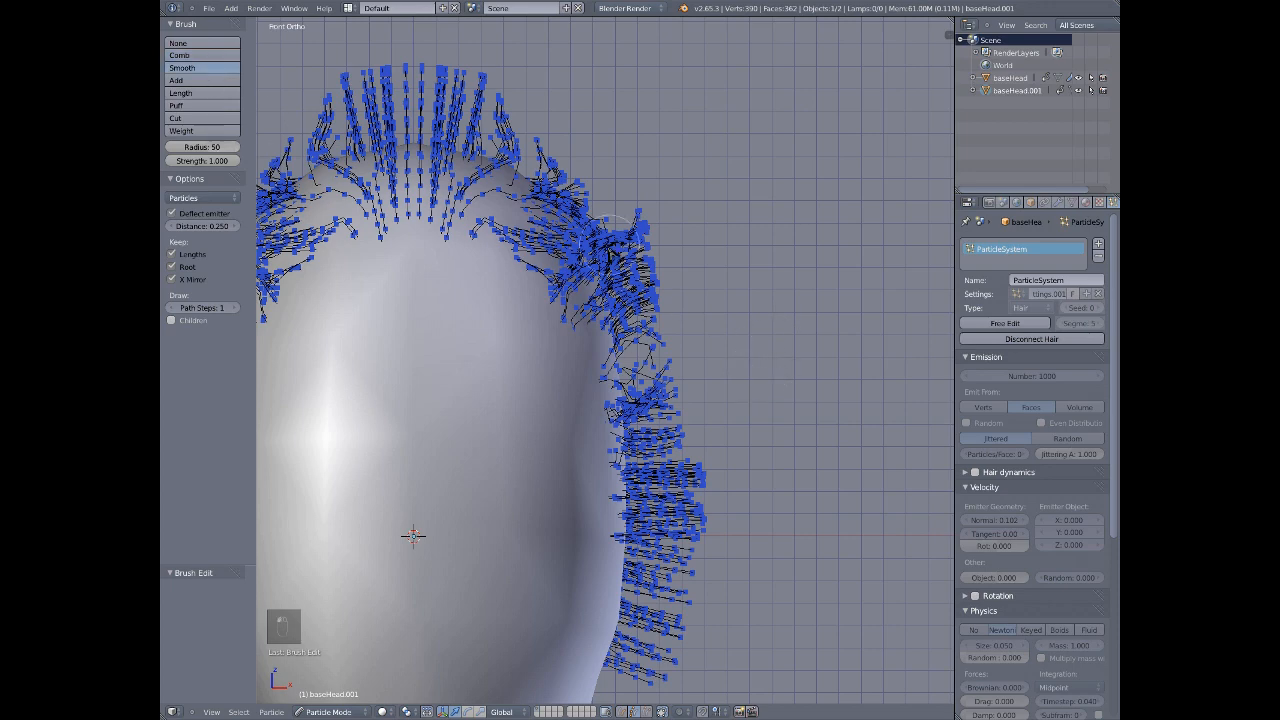
# - Enlarge the Smooth brush radius to 100 and smooth the uneven hair across the top and side of the scalp
pyautogui.press('f')
pyautogui.click(688, 312)
pyautogui.moveTo(640, 282)
pyautogui.mouseDown()
pyautogui.moveTo(646, 262)
pyautogui.moveTo(536, 124)
pyautogui.moveTo(465, 90)
pyautogui.moveTo(430, 100)
pyautogui.moveTo(440, 90)
pyautogui.moveTo(482, 203)
pyautogui.moveTo(520, 170)
pyautogui.moveTo(551, 223)
pyautogui.moveTo(672, 272)
pyautogui.moveTo(676, 356)
pyautogui.moveTo(626, 514)
pyautogui.moveTo(668, 598)
pyautogui.moveTo(618, 638)
pyautogui.moveTo(686, 514)
pyautogui.moveTo(663, 263)
pyautogui.moveTo(577, 183)
pyautogui.moveTo(429, 109)
pyautogui.moveTo(314, 114)
pyautogui.moveTo(498, 100)
pyautogui.moveTo(525, 50)
pyautogui.moveTo(716, 336)
pyautogui.mouseUp()
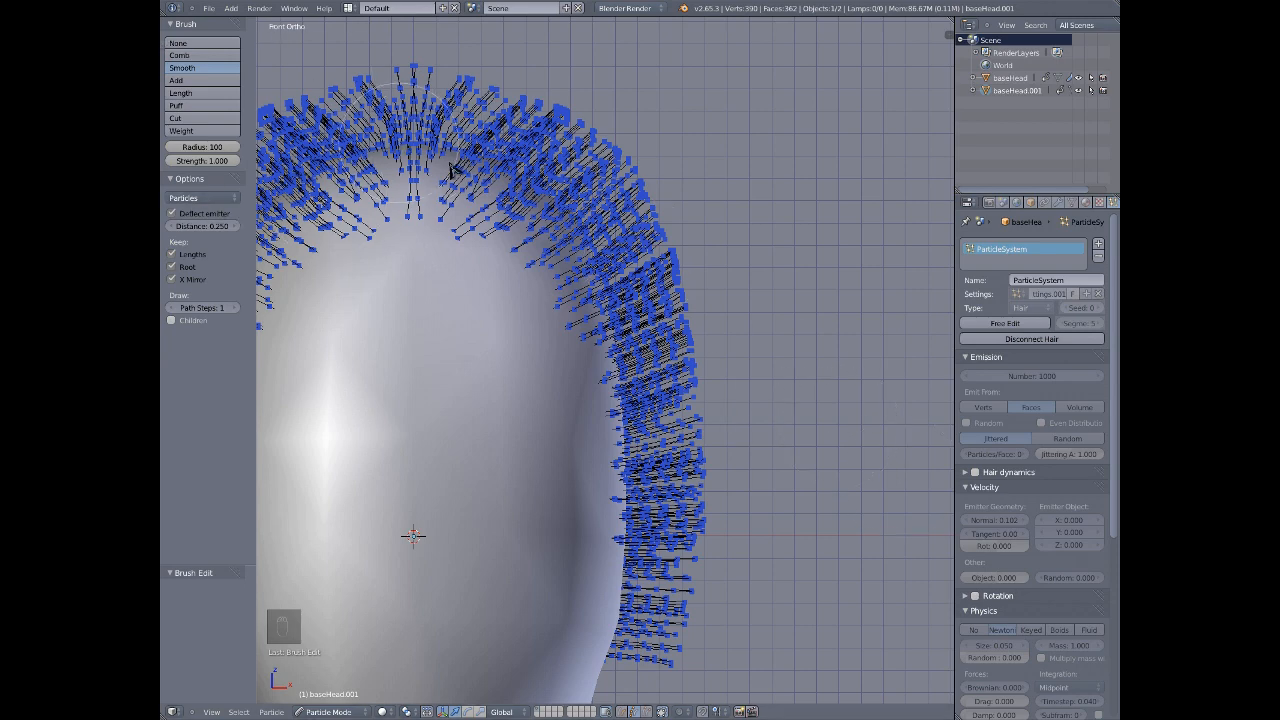
# - Choose the Add brush with a radius of 100, try adding hairs along the front hairline, and undo the strokes
pyautogui.click(236, 80)
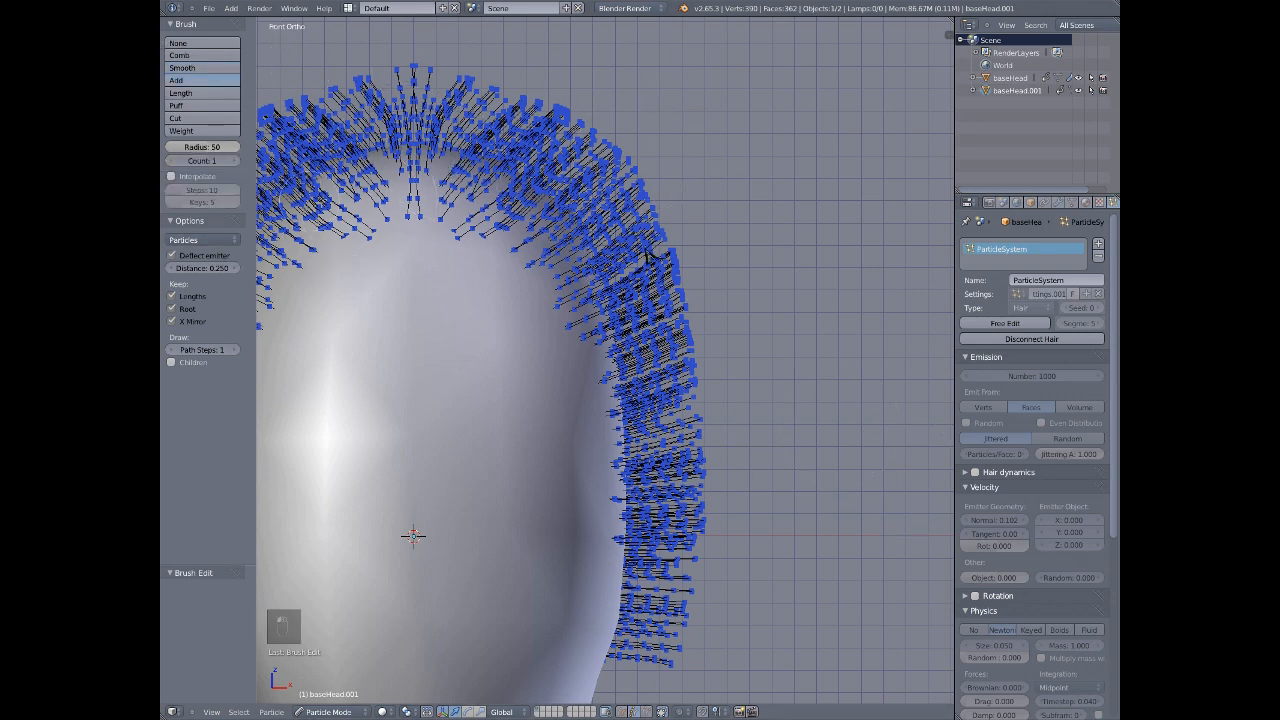
pyautogui.scroll(-3, 580, 190)
pyautogui.scroll(3, 595, 250)
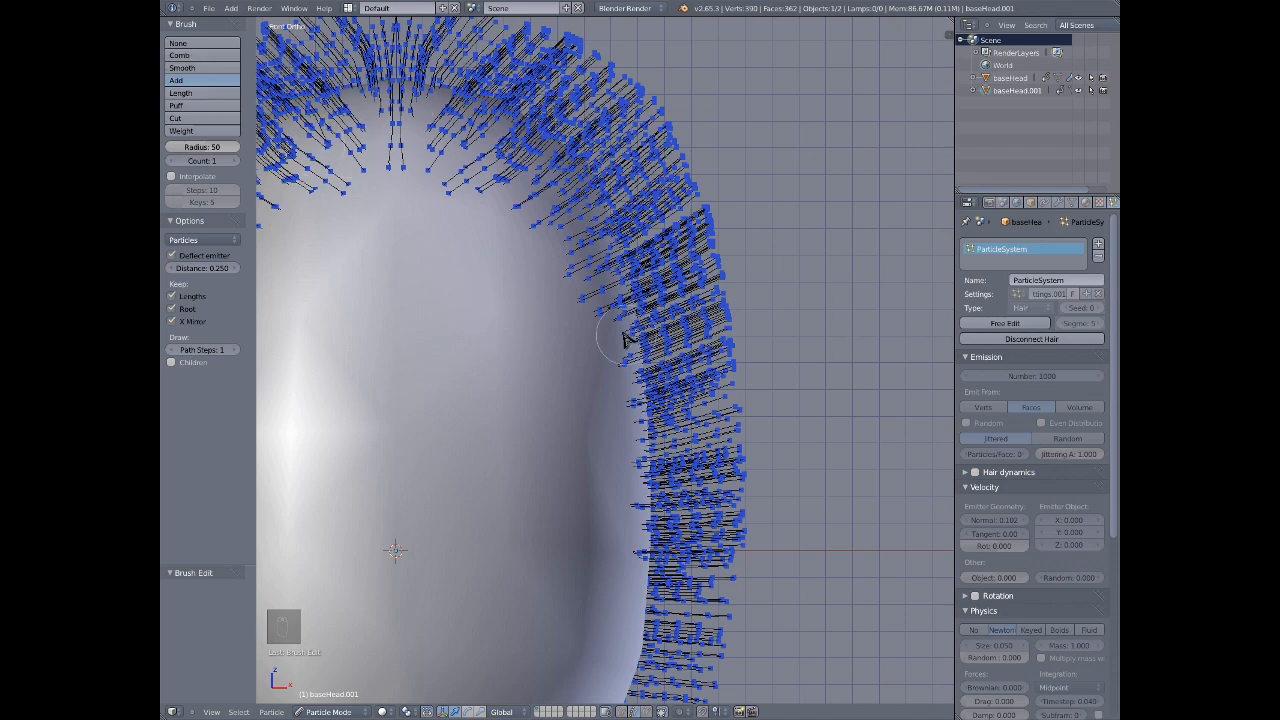
pyautogui.moveTo(692, 332); pyautogui.dragTo(648, 344, button='middle')
pyautogui.moveTo(548, 205)
pyautogui.mouseDown()
pyautogui.moveTo(660, 260)
pyautogui.moveTo(586, 257)
pyautogui.moveTo(457, 171)
pyautogui.moveTo(610, 350)
pyautogui.moveTo(486, 277)
pyautogui.moveTo(563, 277)
pyautogui.mouseUp()
pyautogui.hotkey('ctrl', 'z')
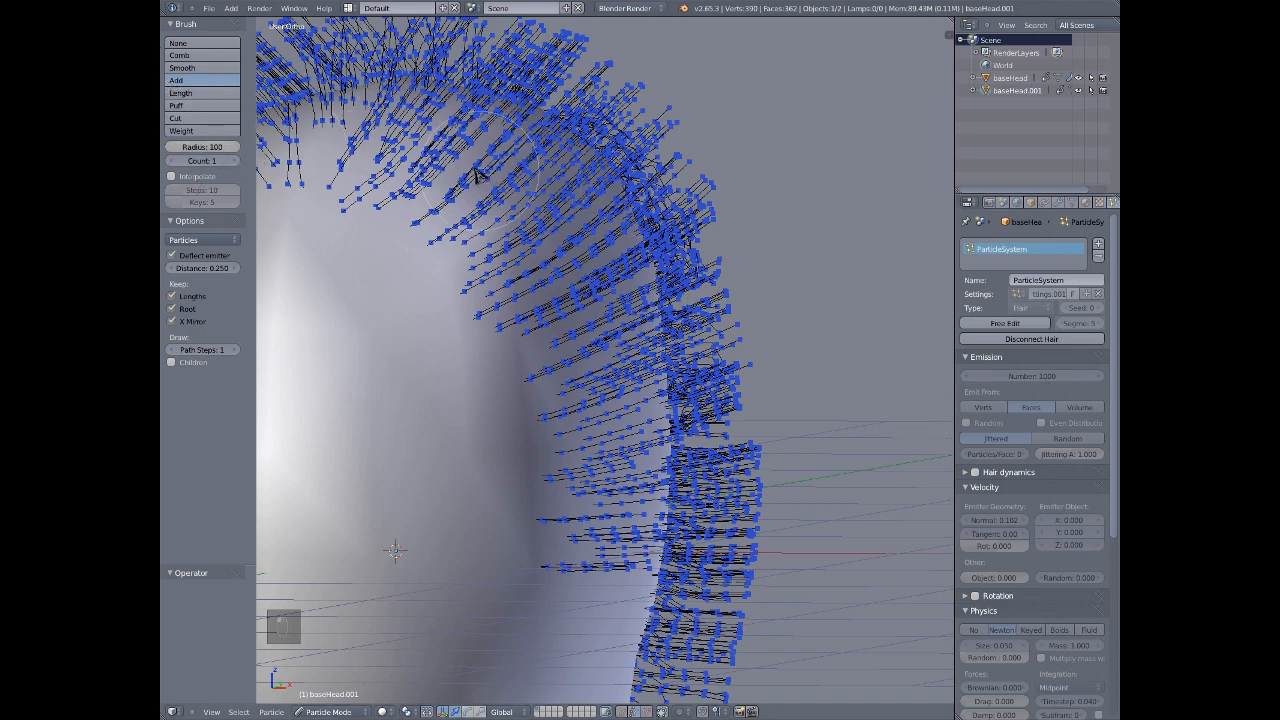
pyautogui.hotkey('ctrl', 'z')
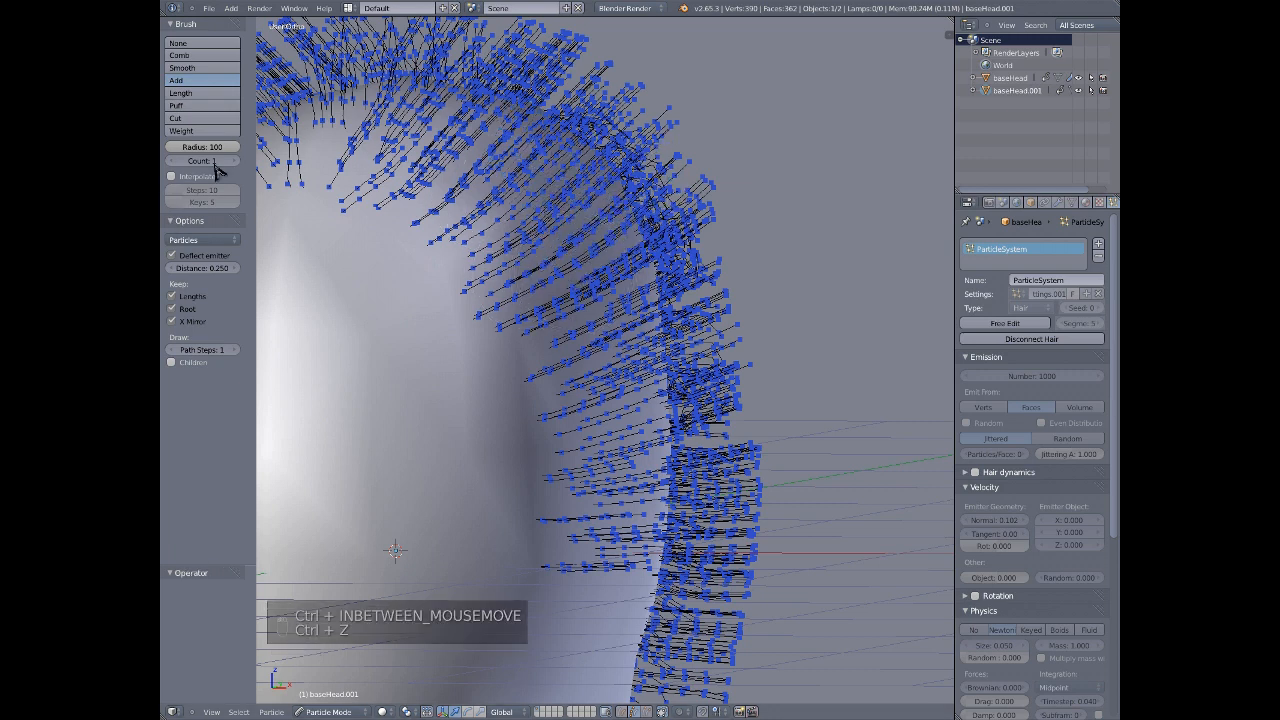
# - Set the Add brush count to 10, try adding hairs near the front hairline, and undo the additions
pyautogui.write('10')
pyautogui.press('Return')
pyautogui.click(514, 190)
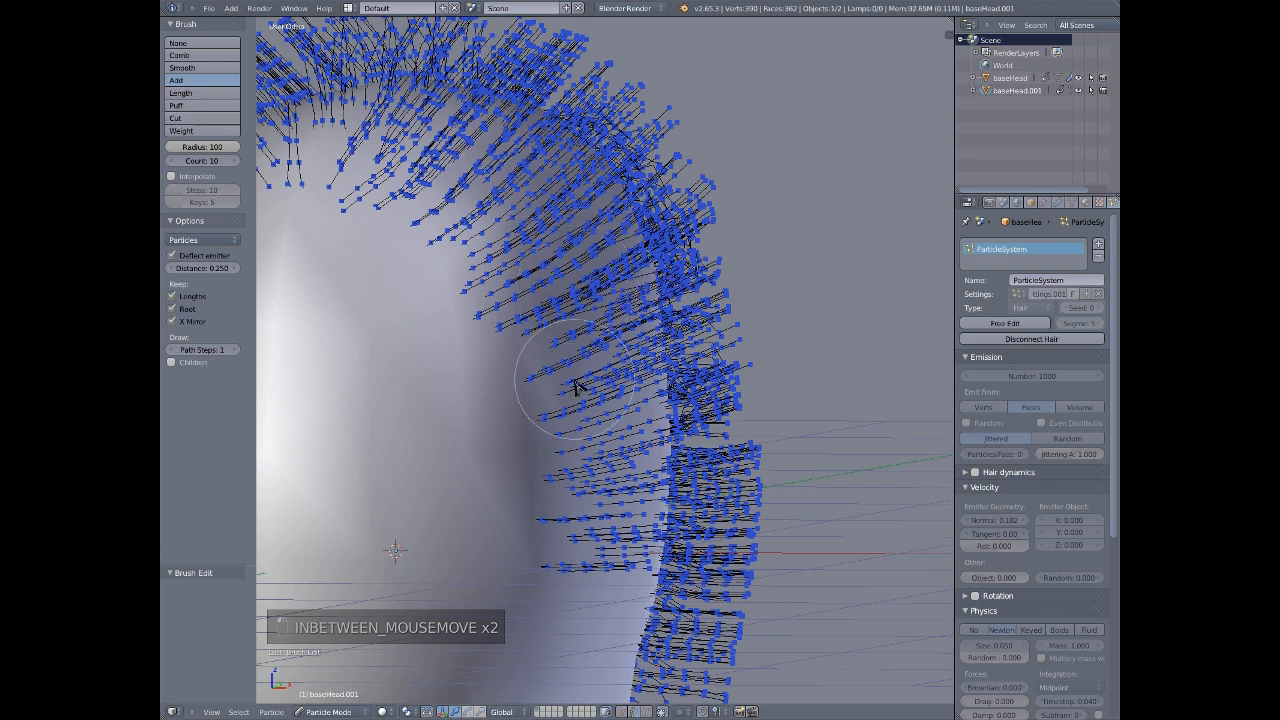
pyautogui.hotkey('ctrl', 'z')
pyautogui.hotkey('ctrl', 'z')
pyautogui.hotkey('ctrl', 'z')
pyautogui.hotkey('ctrl', 'z')
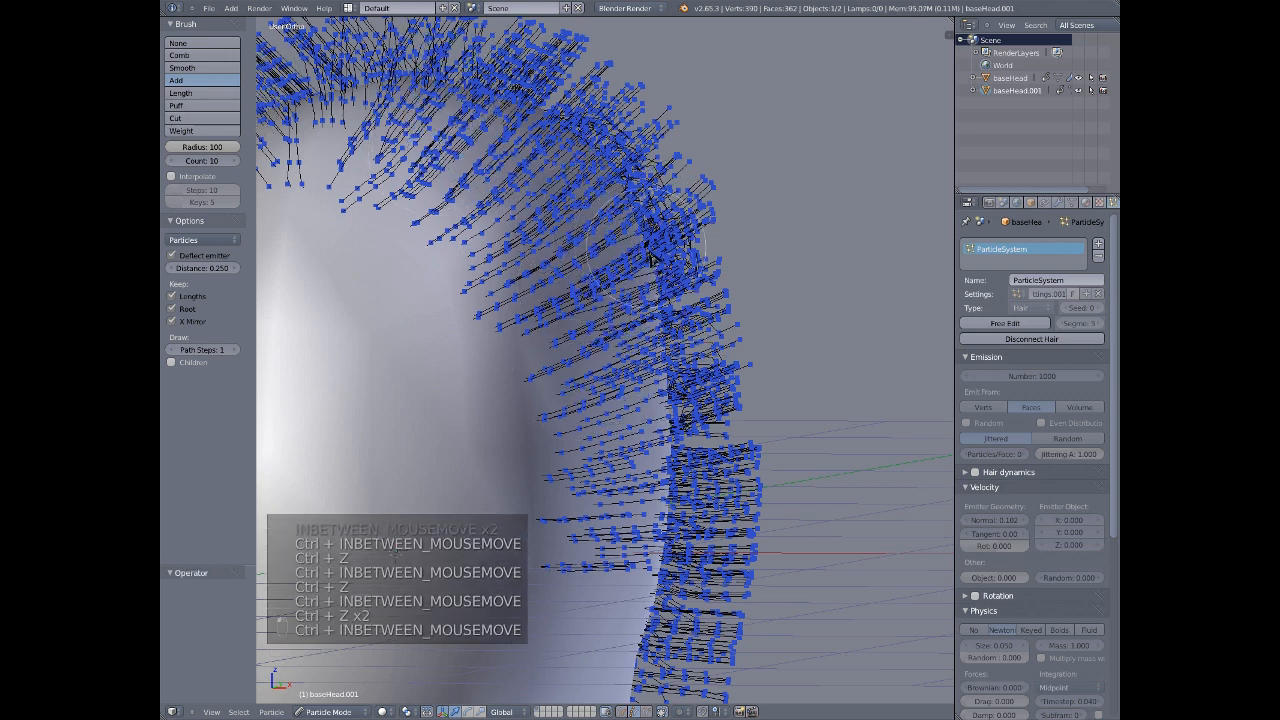
pyautogui.hotkey('ctrl', 'z')
pyautogui.hotkey('ctrl', 'z')
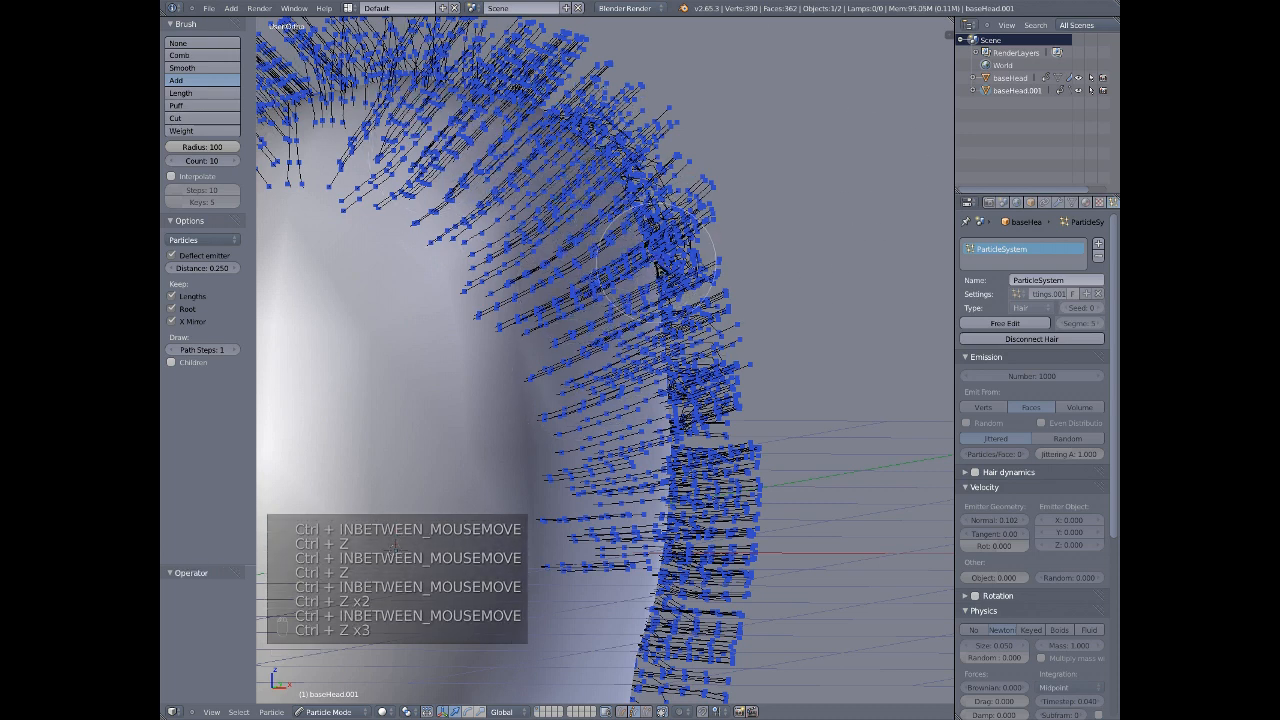
# - Undo the last hair addition, choose the Length brush in Grow mode, and lengthen hairs on the upper side of the scalp
pyautogui.hotkey('ctrl', 'z')
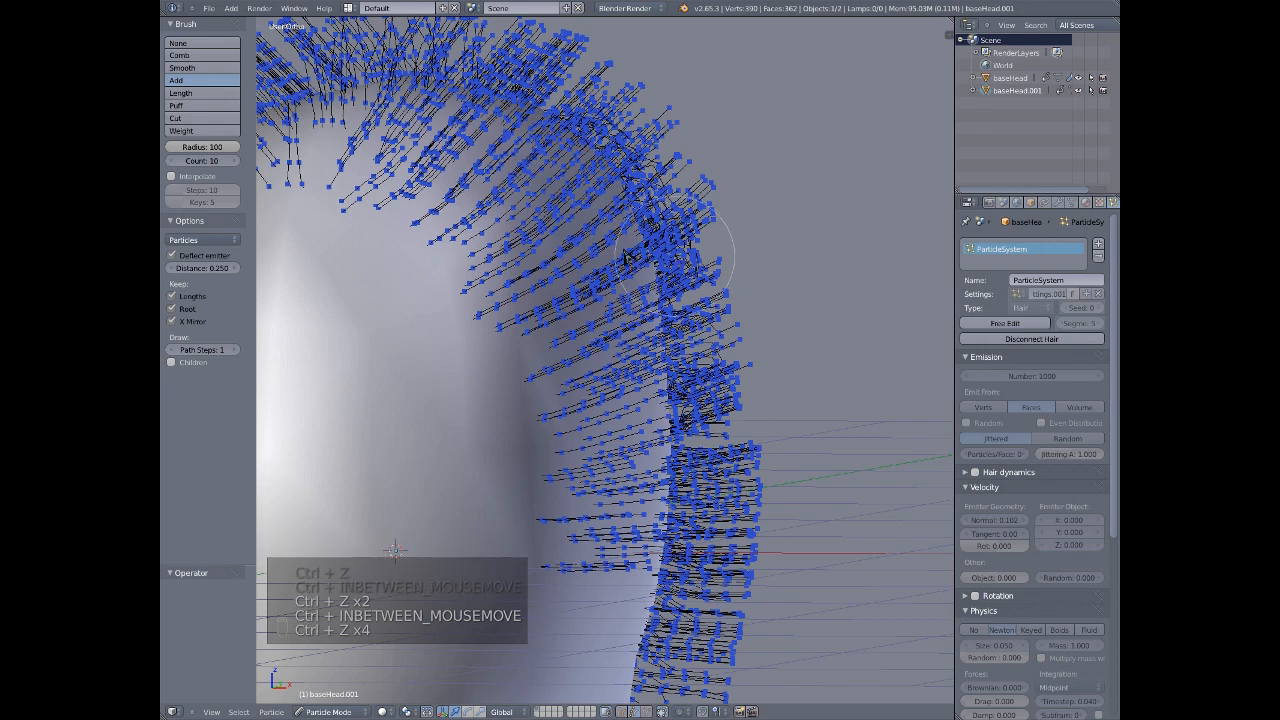
pyautogui.click(212, 95)
pyautogui.scroll(-5, 752, 228)
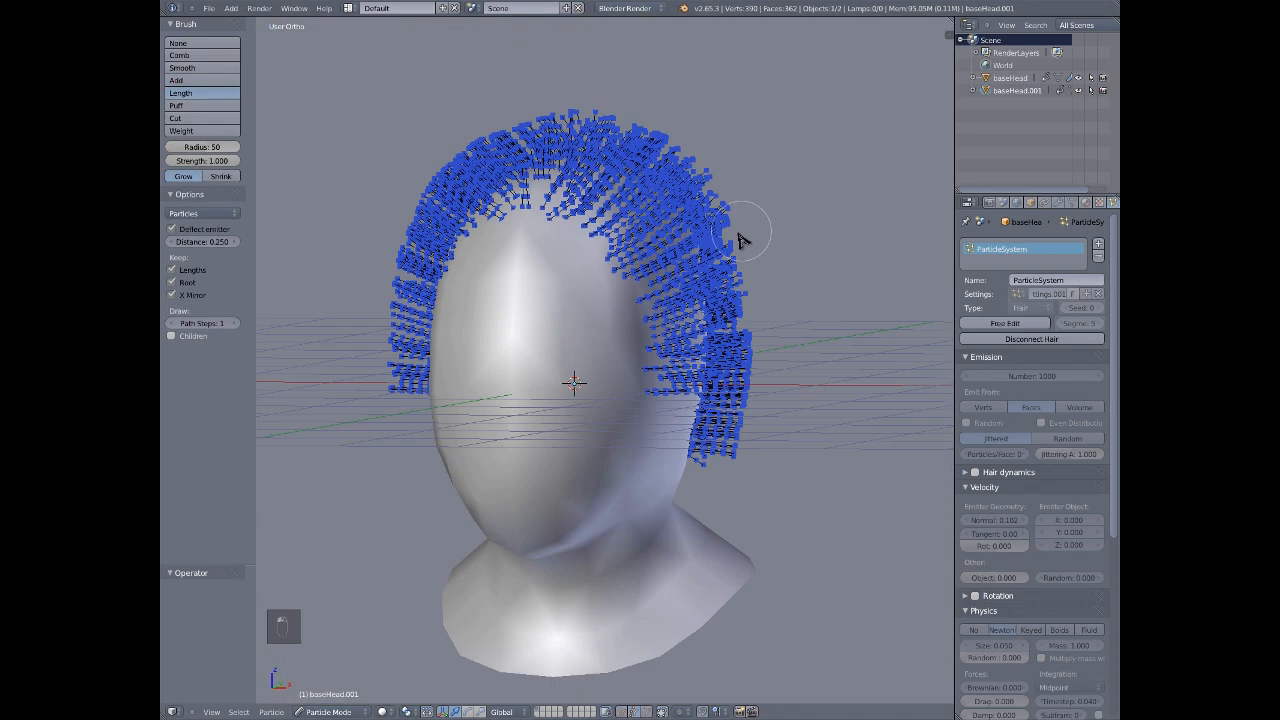
pyautogui.moveTo(678, 187)
pyautogui.mouseDown()
pyautogui.moveTo(693, 158)
pyautogui.moveTo(715, 152)
pyautogui.moveTo(670, 172)
pyautogui.mouseUp()
# - Switch the Length brush to Shrink and examine the hair around the scalp, keeping the radius at 50
pyautogui.click(224, 178)
pyautogui.scroll(-2, 726, 149)
pyautogui.scroll(2, 673, 173)
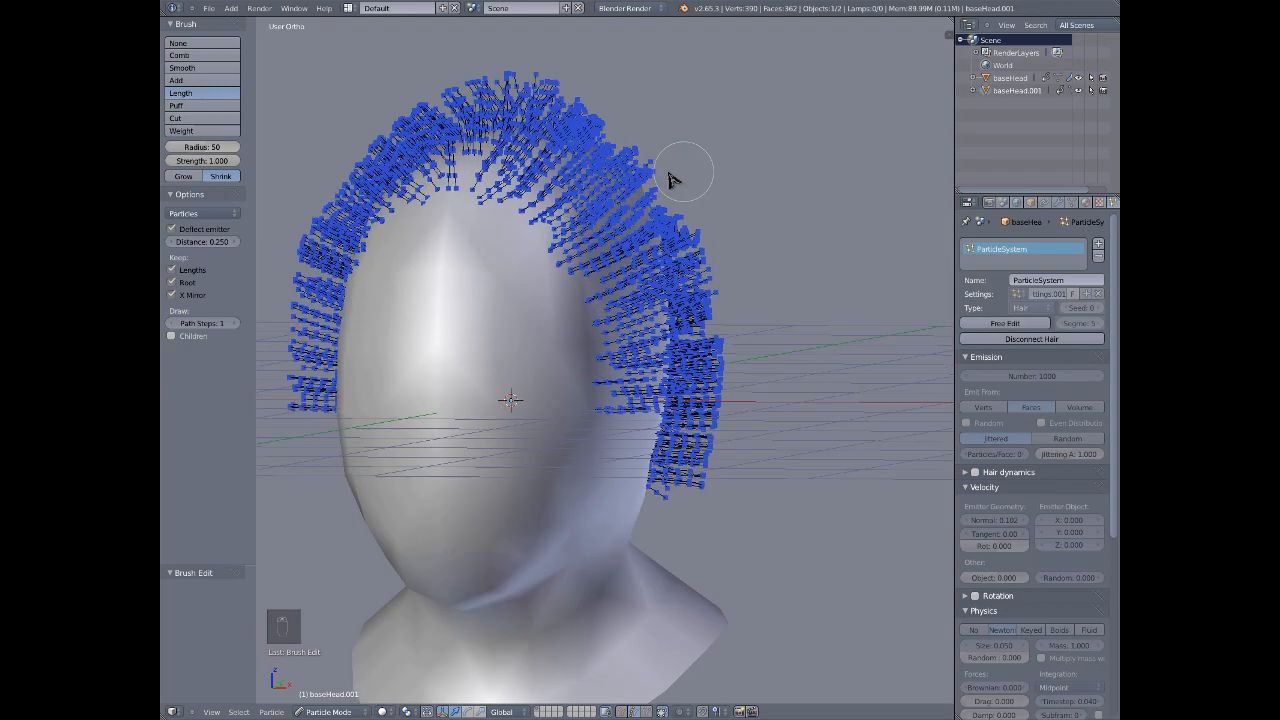
pyautogui.scroll(-2, 672, 175)
pyautogui.scroll(6, 671, 178)
pyautogui.scroll(-4, 667, 185)
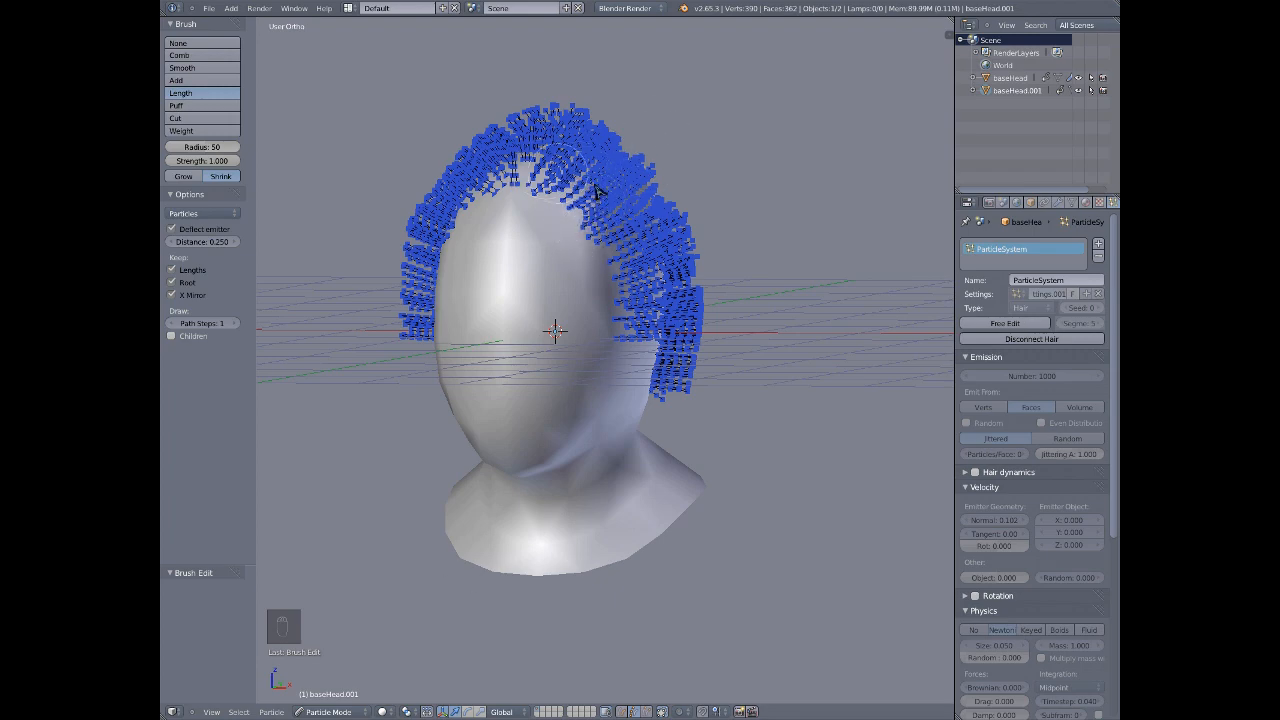
pyautogui.scroll(6, 610, 195)
pyautogui.scroll(-5, 640, 203)
pyautogui.scroll(5, 645, 204)
pyautogui.scroll(-5, 600, 203)
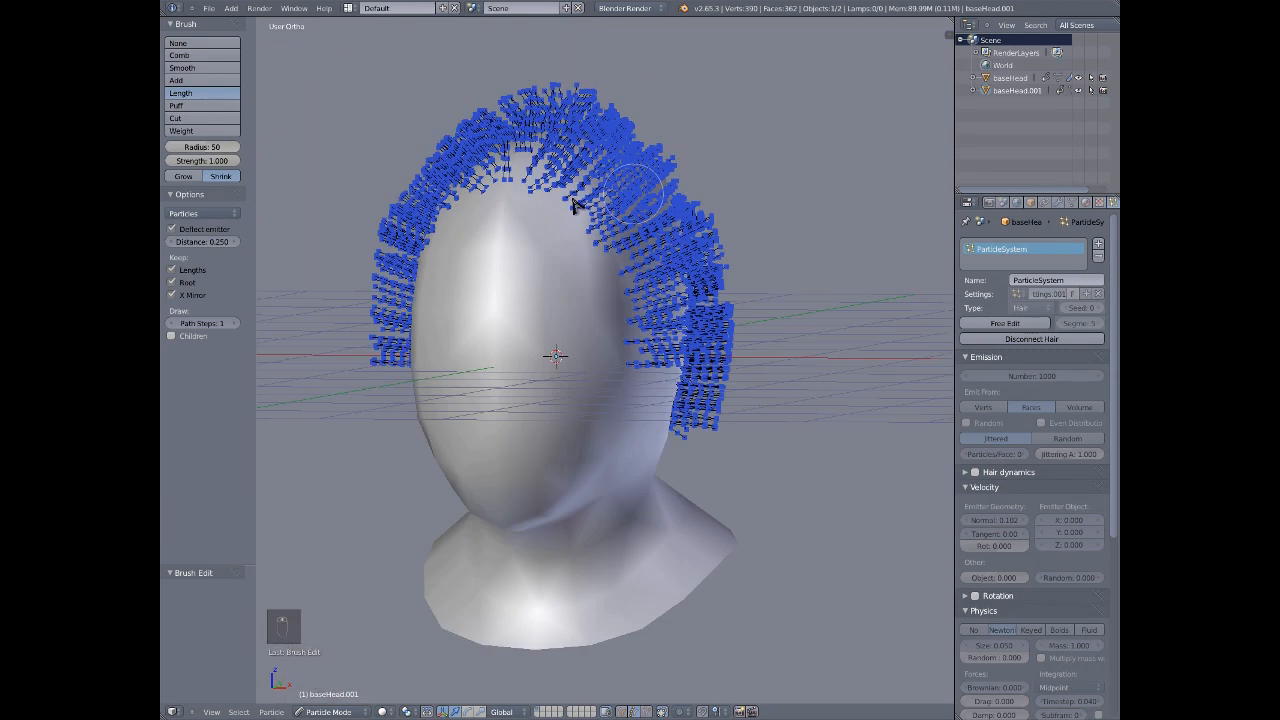
pyautogui.press('f')
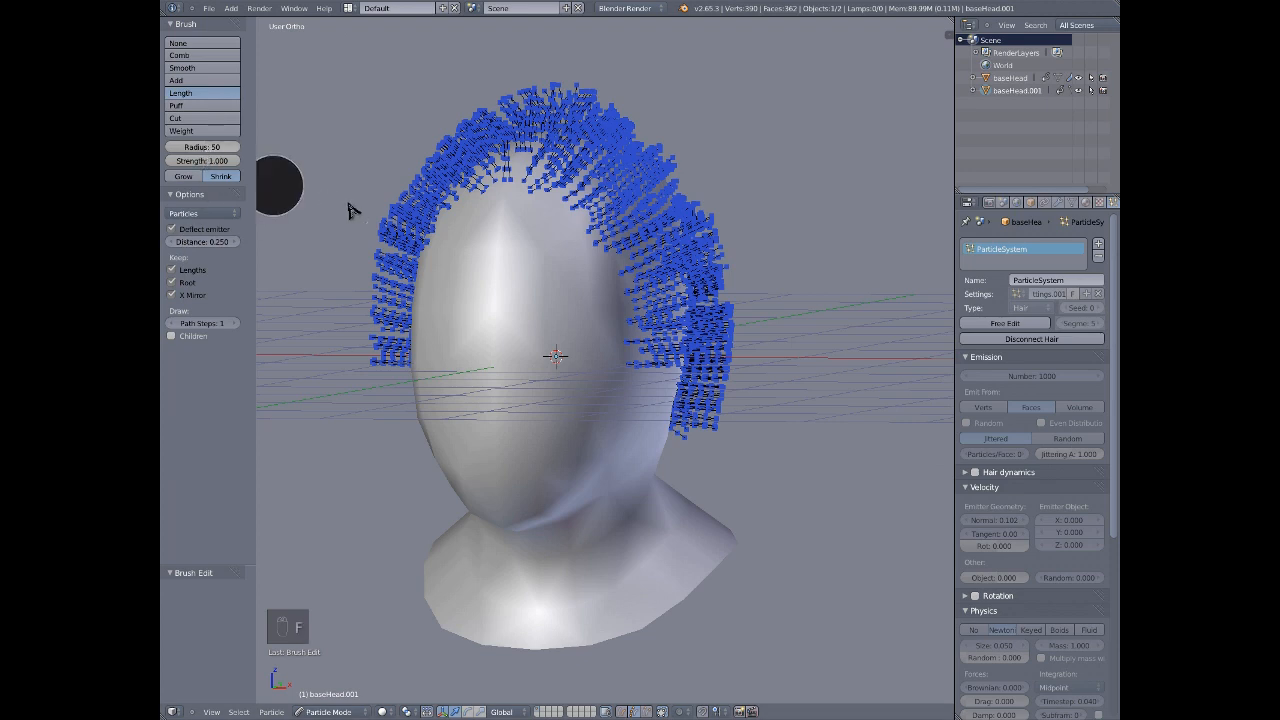
pyautogui.press('Escape')
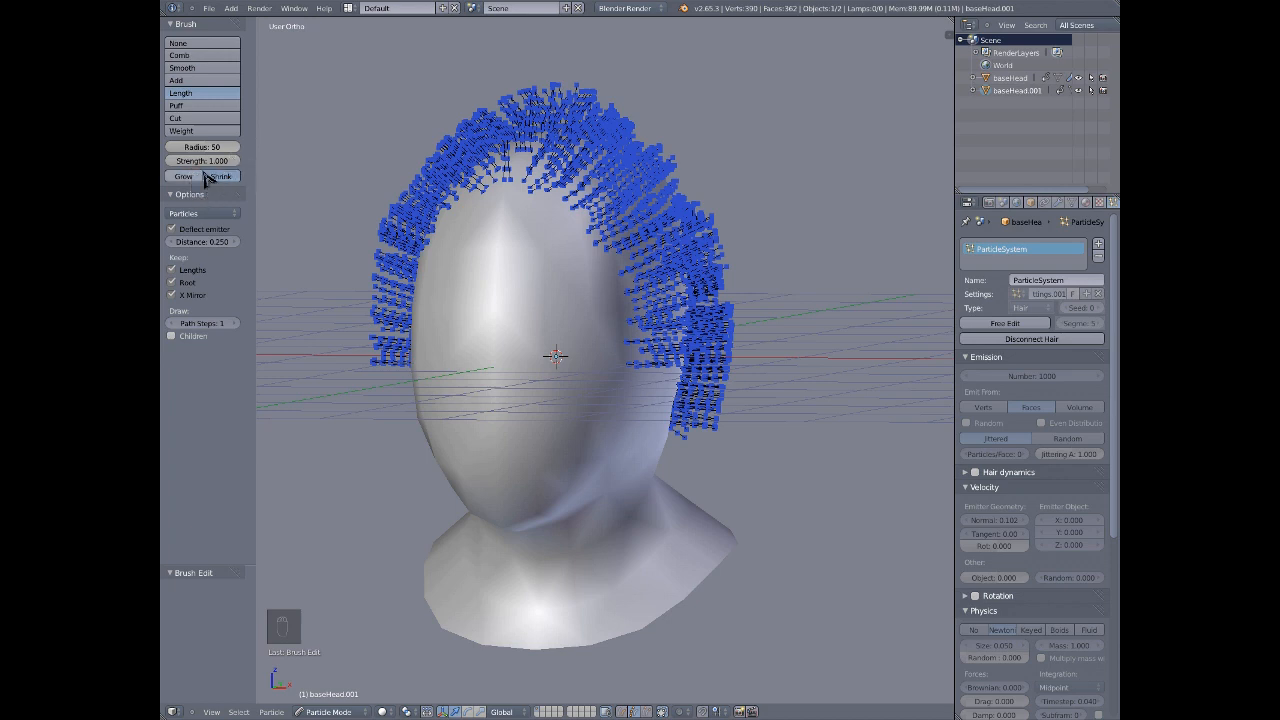
# - Choose the Puff brush in Add mode with a radius of 100 and puff the hair across the top and side of the scalp
pyautogui.click(200, 105)
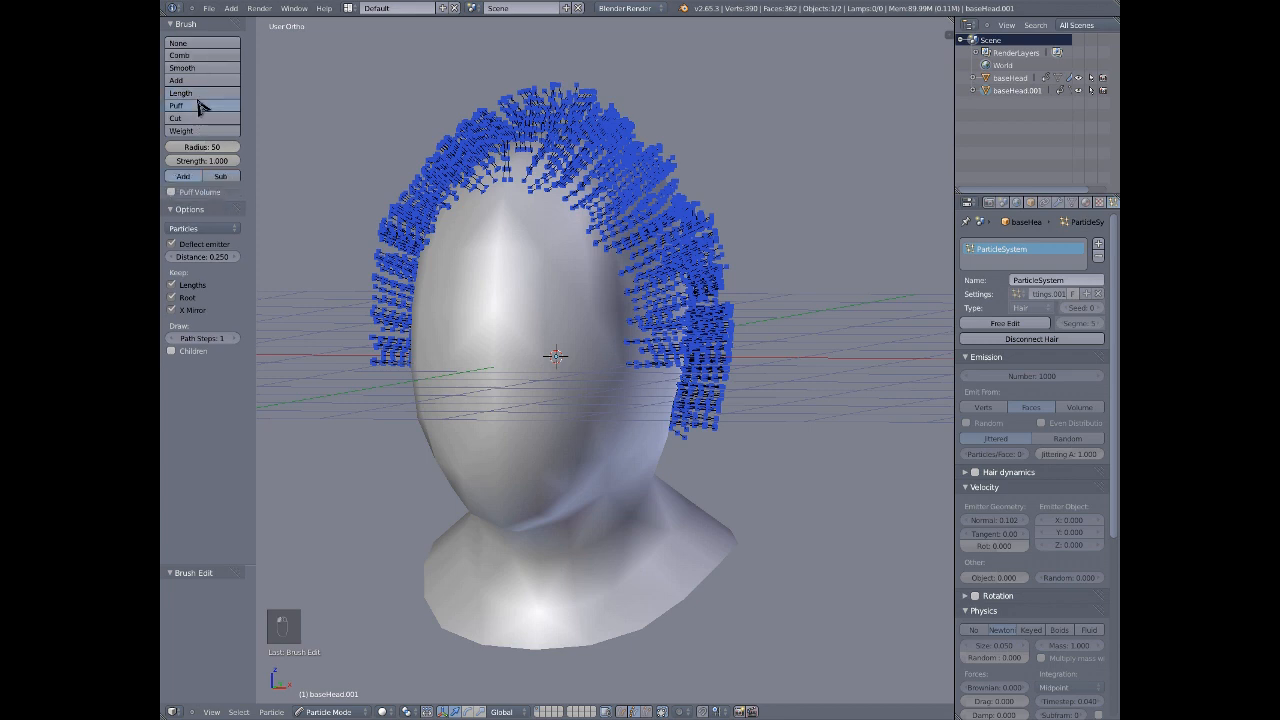
pyautogui.press('f')
pyautogui.click(514, 166)
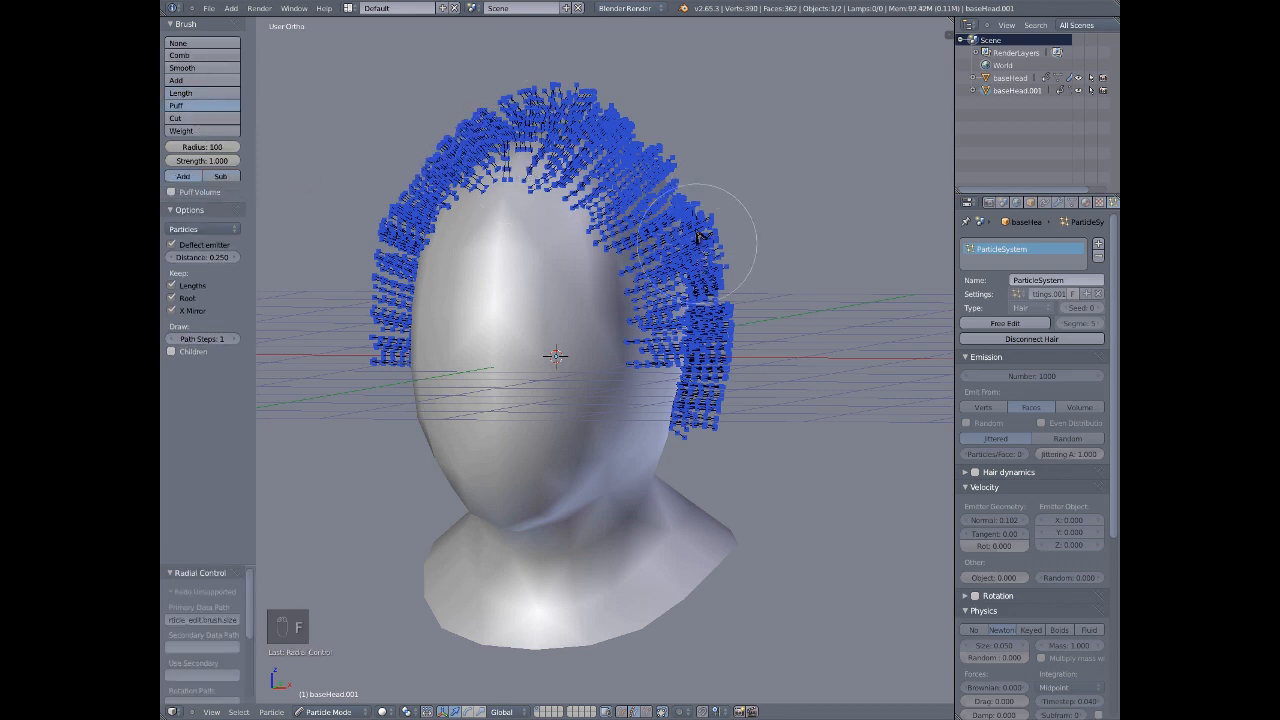
pyautogui.moveTo(714, 230)
pyautogui.mouseDown()
pyautogui.moveTo(700, 205)
pyautogui.moveTo(706, 222)
pyautogui.moveTo(591, 143)
pyautogui.moveTo(544, 73)
pyautogui.moveTo(566, 131)
pyautogui.moveTo(691, 129)
pyautogui.moveTo(729, 186)
pyautogui.moveTo(748, 292)
pyautogui.moveTo(680, 343)
pyautogui.moveTo(734, 374)
pyautogui.moveTo(689, 449)
pyautogui.moveTo(670, 438)
pyautogui.moveTo(690, 443)
pyautogui.moveTo(706, 360)
pyautogui.moveTo(682, 440)
pyautogui.moveTo(706, 118)
pyautogui.moveTo(680, 60)
pyautogui.moveTo(608, 94)
pyautogui.moveTo(510, 60)
pyautogui.moveTo(510, 104)
pyautogui.moveTo(545, 75)
pyautogui.moveTo(423, 177)
pyautogui.moveTo(463, 175)
pyautogui.mouseUp()
pyautogui.moveTo(565, 210); pyautogui.dragTo(640, 247)
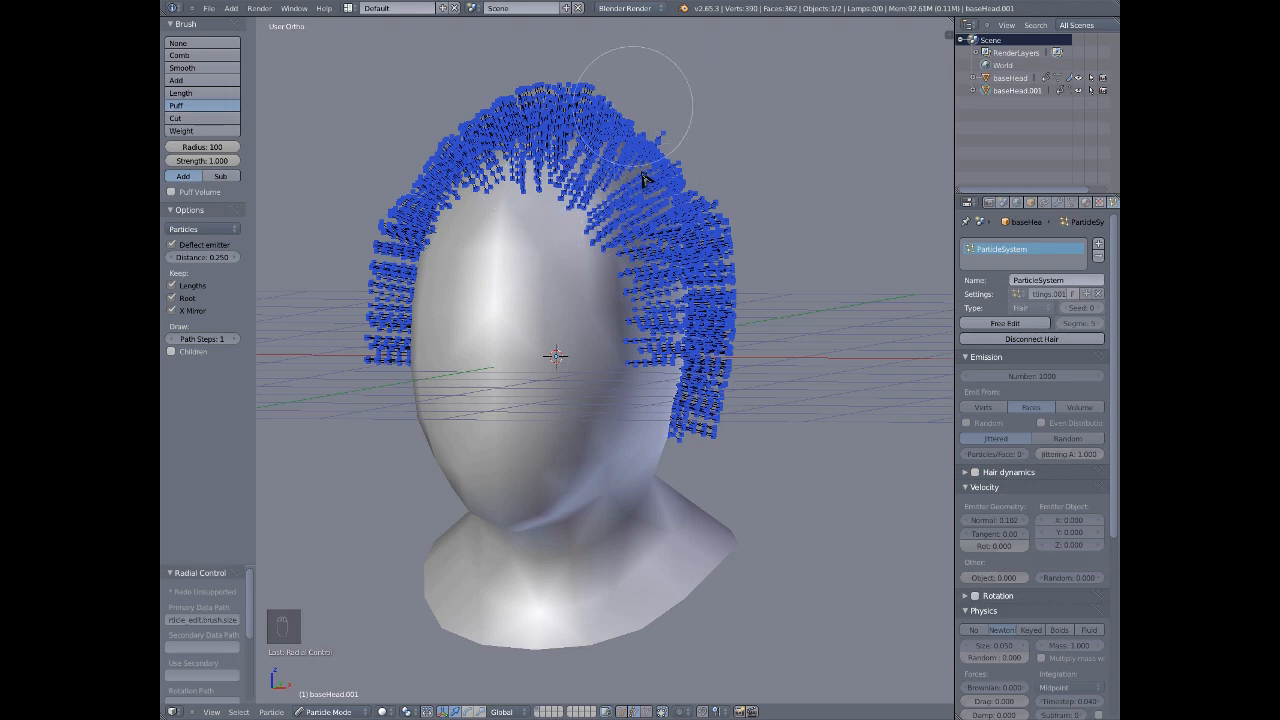
pyautogui.moveTo(643, 178); pyautogui.dragTo(651, 163)
# - Choose the Cut brush and, in front view, trim the hair tips across the top and down the side of the scalp
pyautogui.click(190, 118)
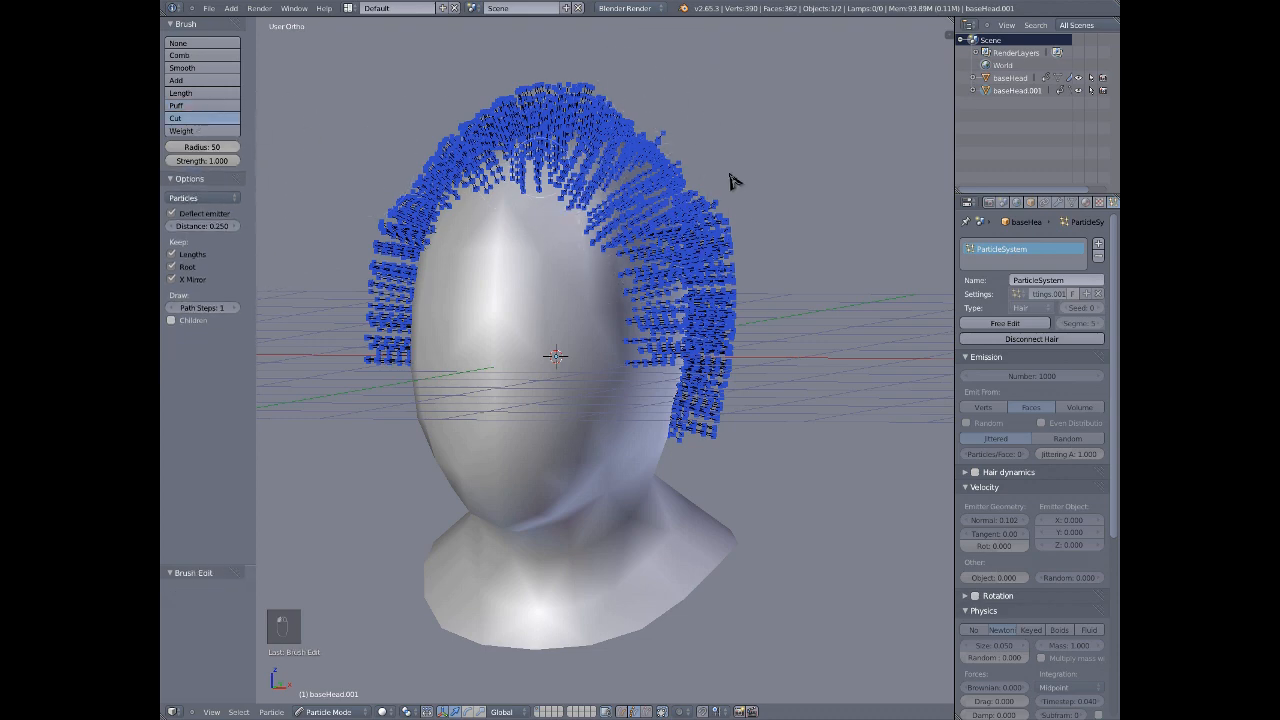
pyautogui.moveTo(730, 180); pyautogui.dragTo(651, 171, button='middle')
pyautogui.scroll(-2, 760, 57)
pyautogui.press('KP_1')
pyautogui.scroll(2, 571, 62)
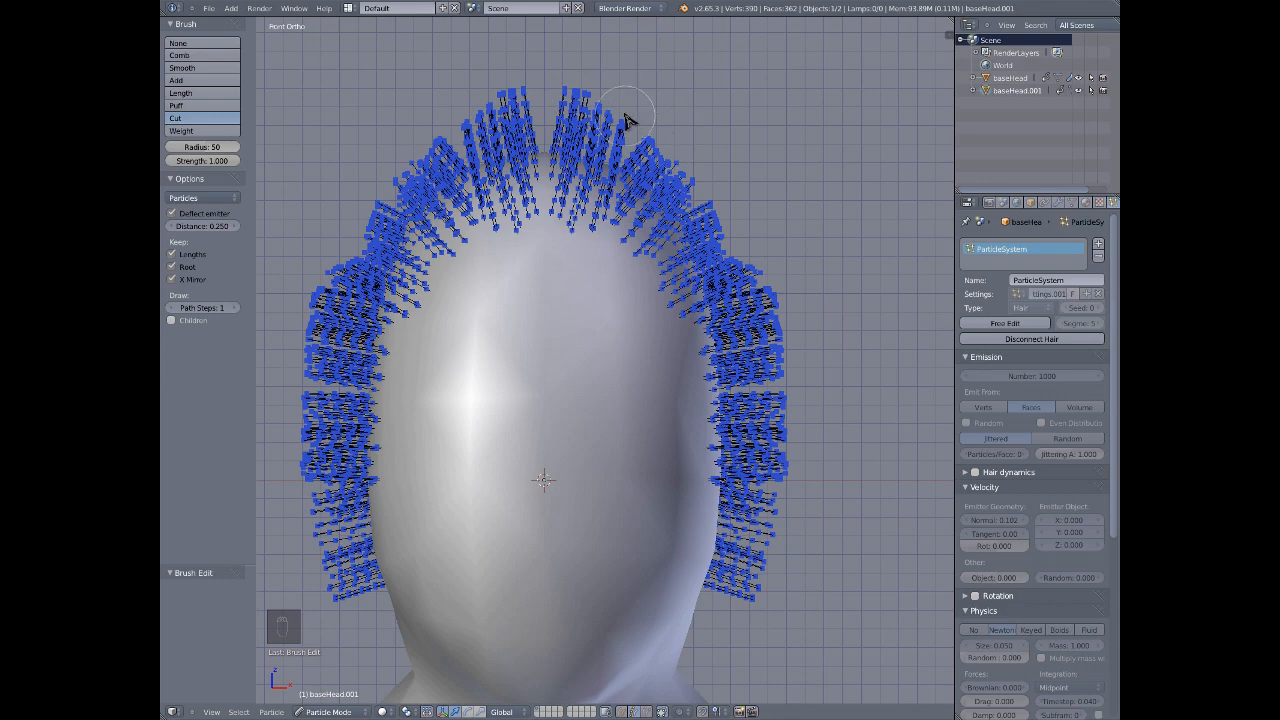
pyautogui.scroll(-2, 685, 174)
pyautogui.scroll(2, 580, 198)
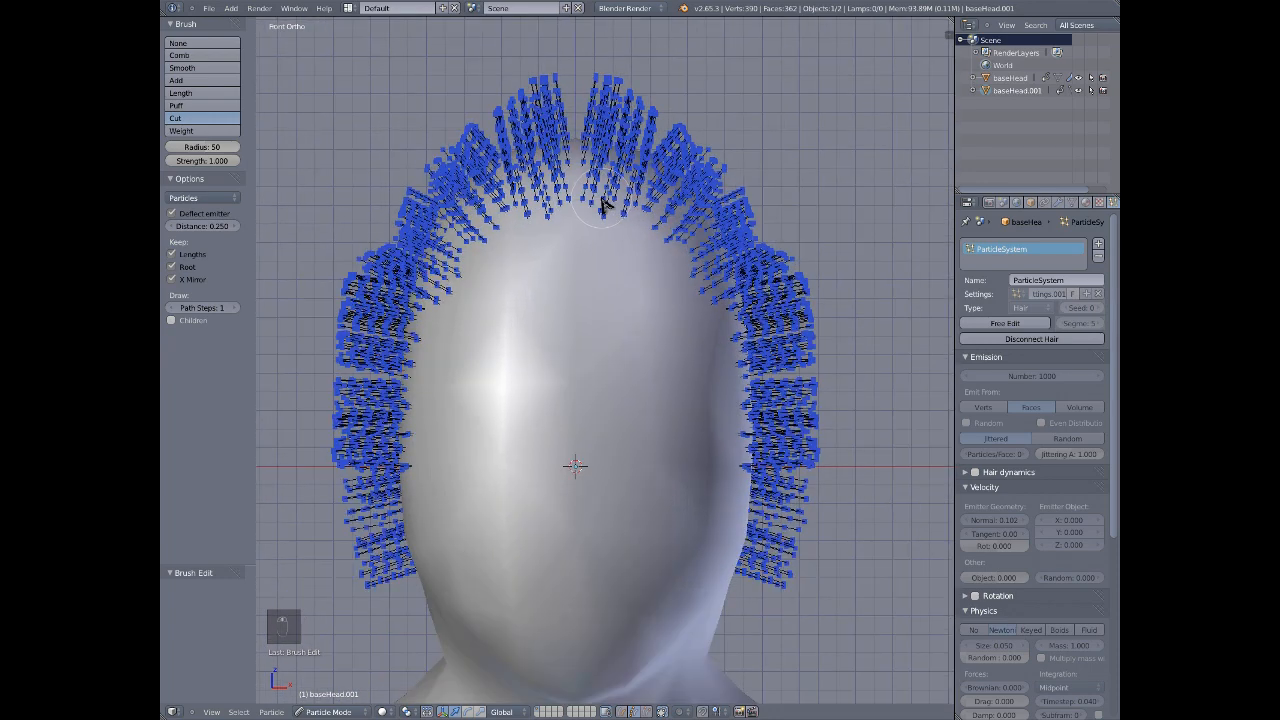
pyautogui.scroll(-1, 603, 205)
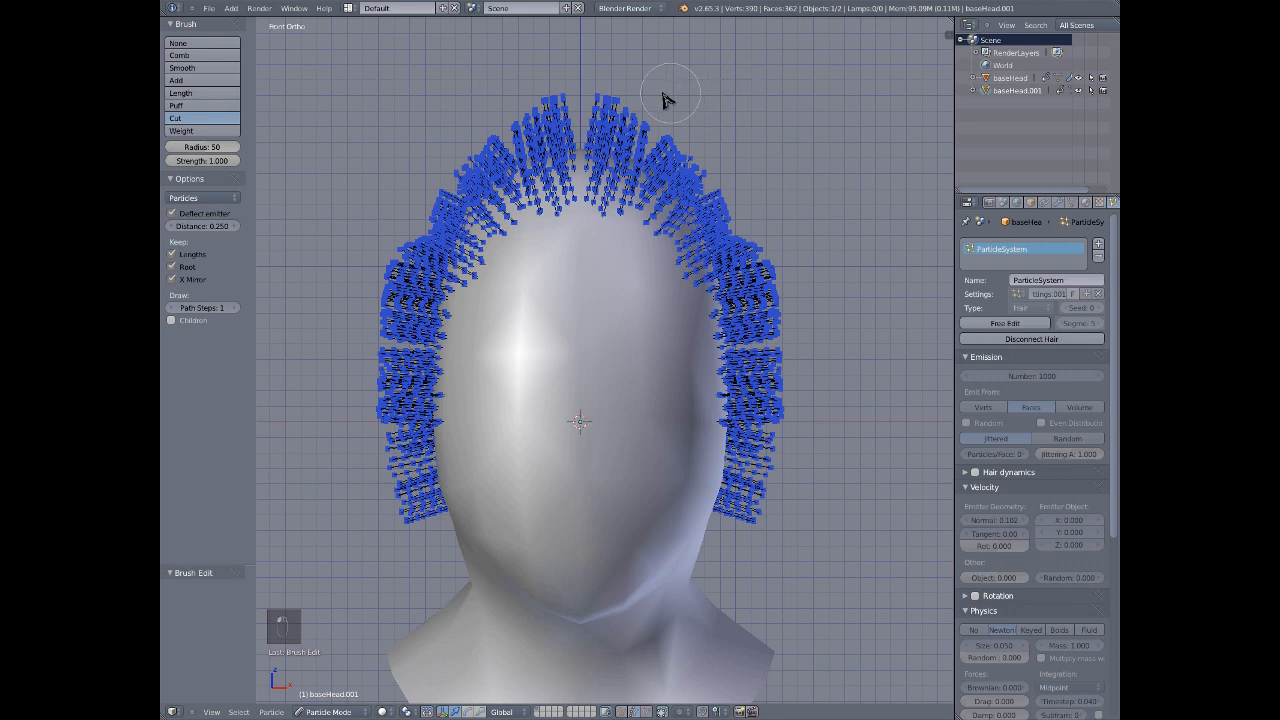
pyautogui.press('a')
pyautogui.press('a')
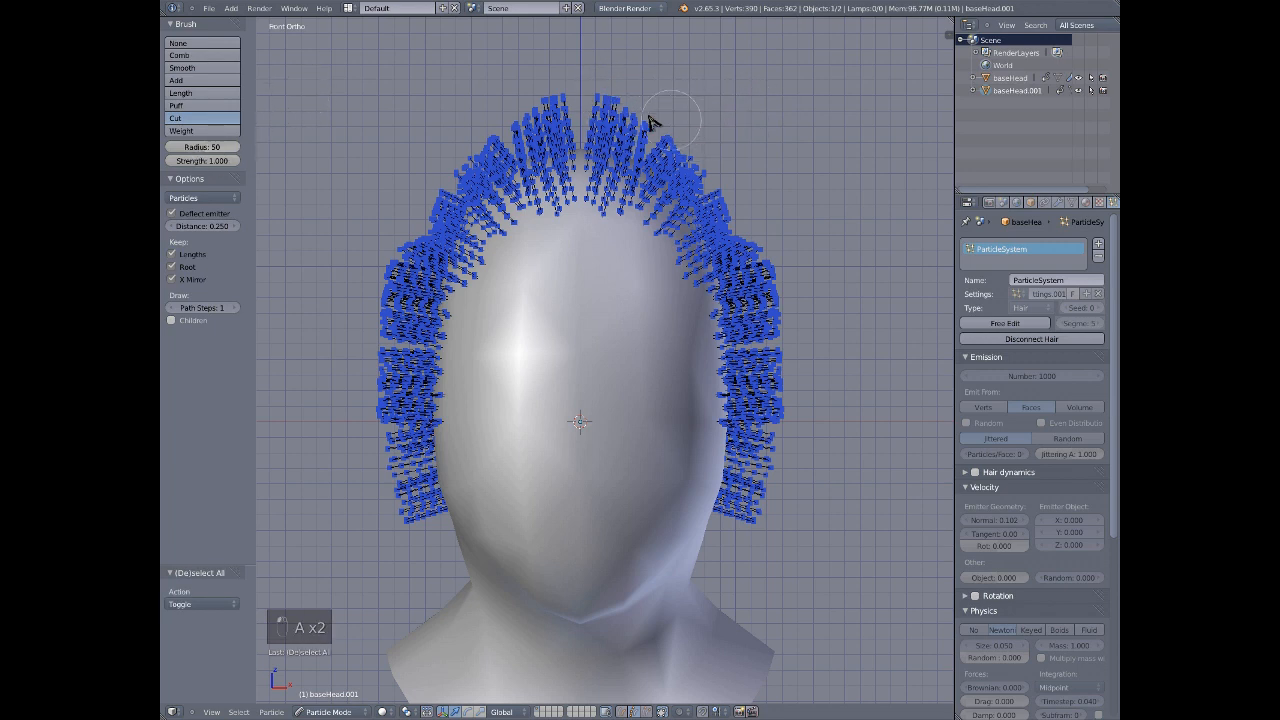
pyautogui.moveTo(650, 122); pyautogui.dragTo(512, 118)
pyautogui.moveTo(443, 190)
pyautogui.mouseDown()
pyautogui.moveTo(410, 260)
pyautogui.moveTo(401, 404)
pyautogui.moveTo(435, 530)
pyautogui.moveTo(445, 505)
pyautogui.mouseUp()
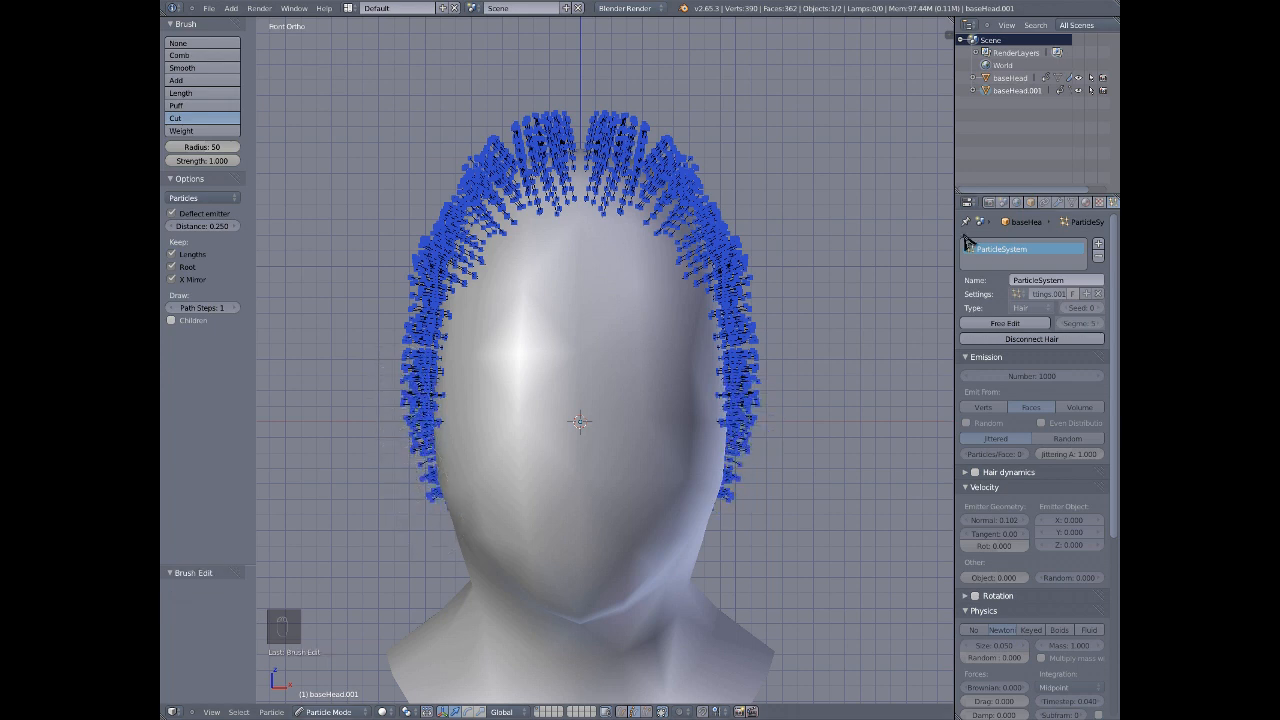
# - Cut the hair shorter across the top and upper side of the scalp, and undo the cuts
pyautogui.moveTo(745, 150)
pyautogui.mouseDown()
pyautogui.moveTo(665, 130)
pyautogui.moveTo(537, 140)
pyautogui.moveTo(445, 177)
pyautogui.mouseUp()
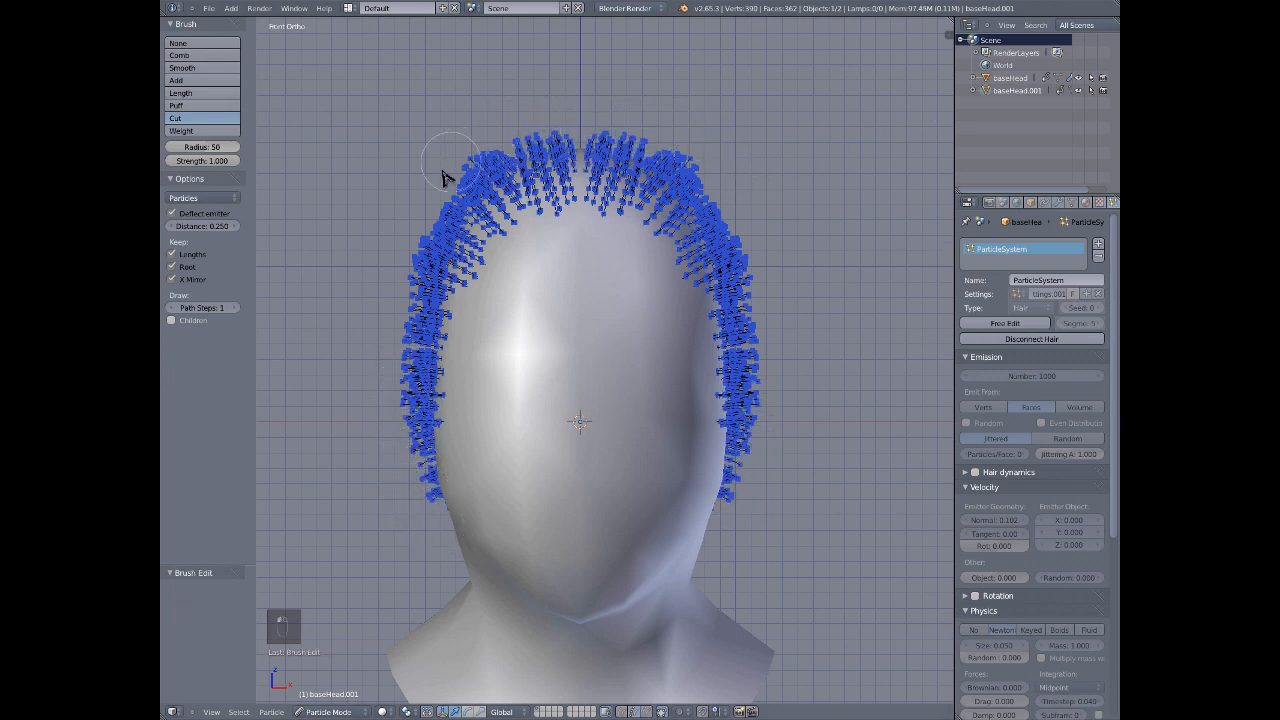
pyautogui.moveTo(404, 262)
pyautogui.mouseDown()
pyautogui.moveTo(480, 157)
pyautogui.moveTo(503, 163)
pyautogui.moveTo(431, 240)
pyautogui.mouseUp()
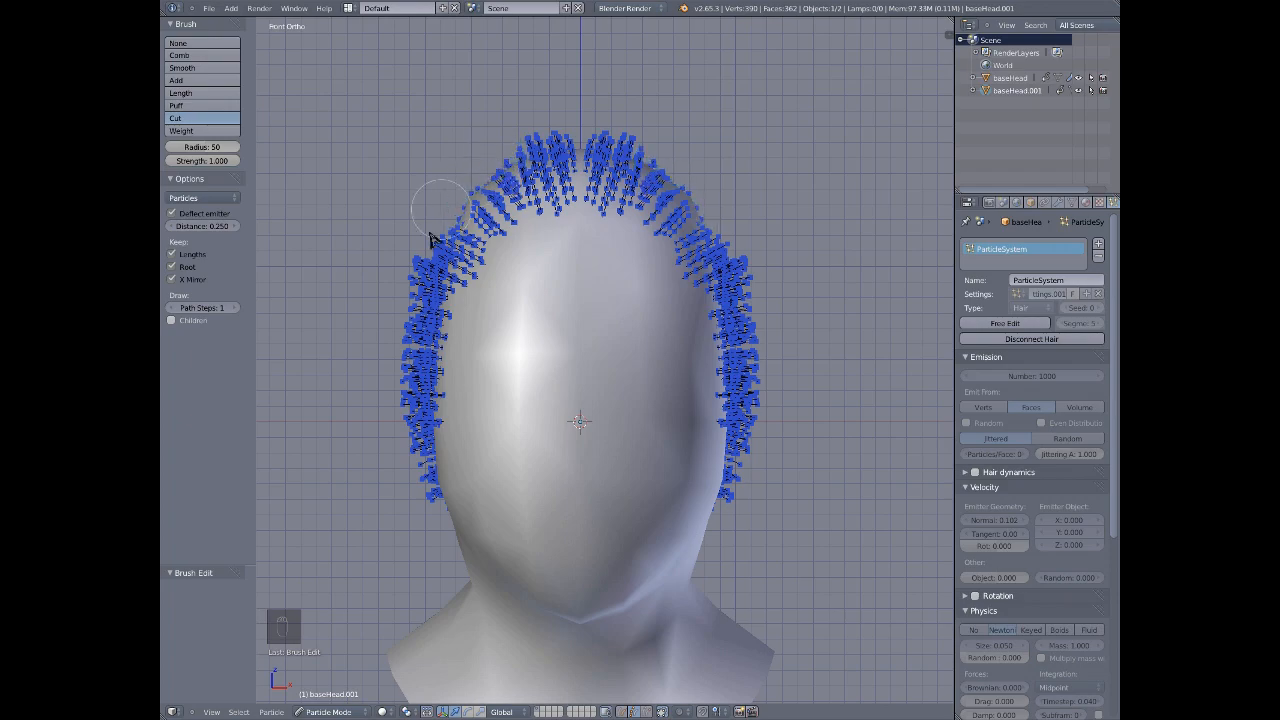
pyautogui.scroll(6, 563, 172)
pyautogui.scroll(-4, 643, 145)
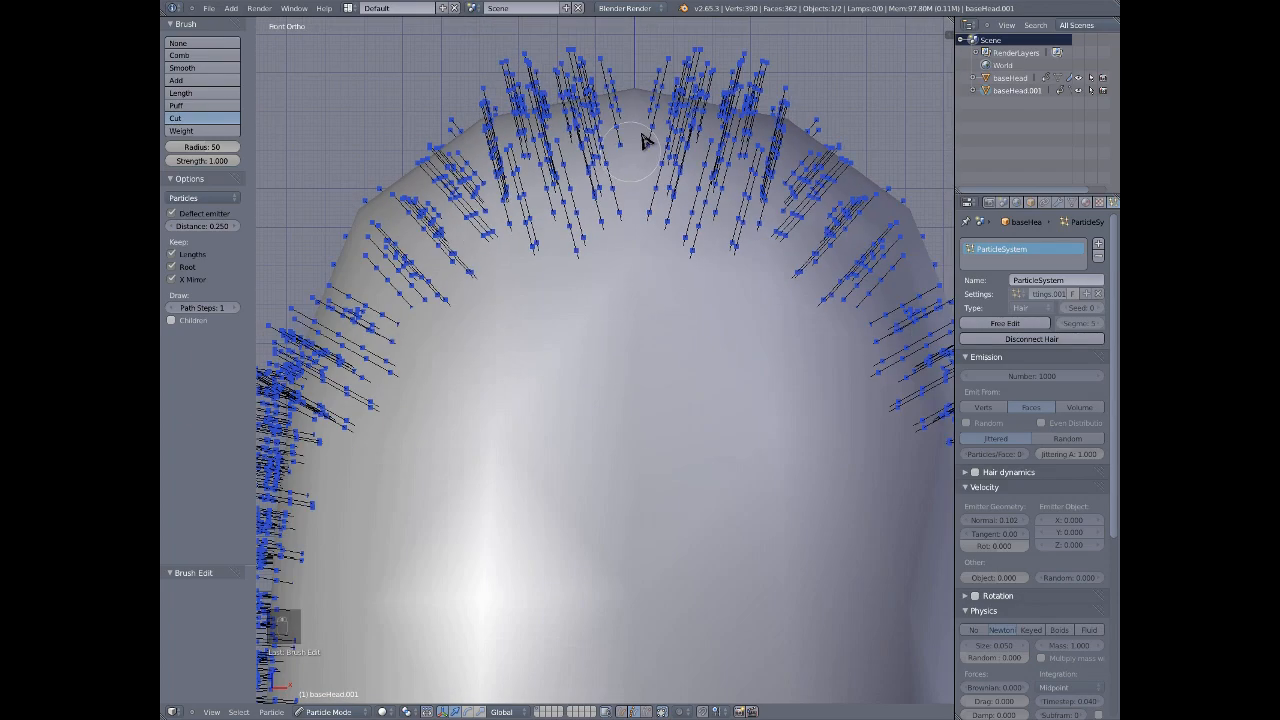
pyautogui.scroll(-4, 380, 109)
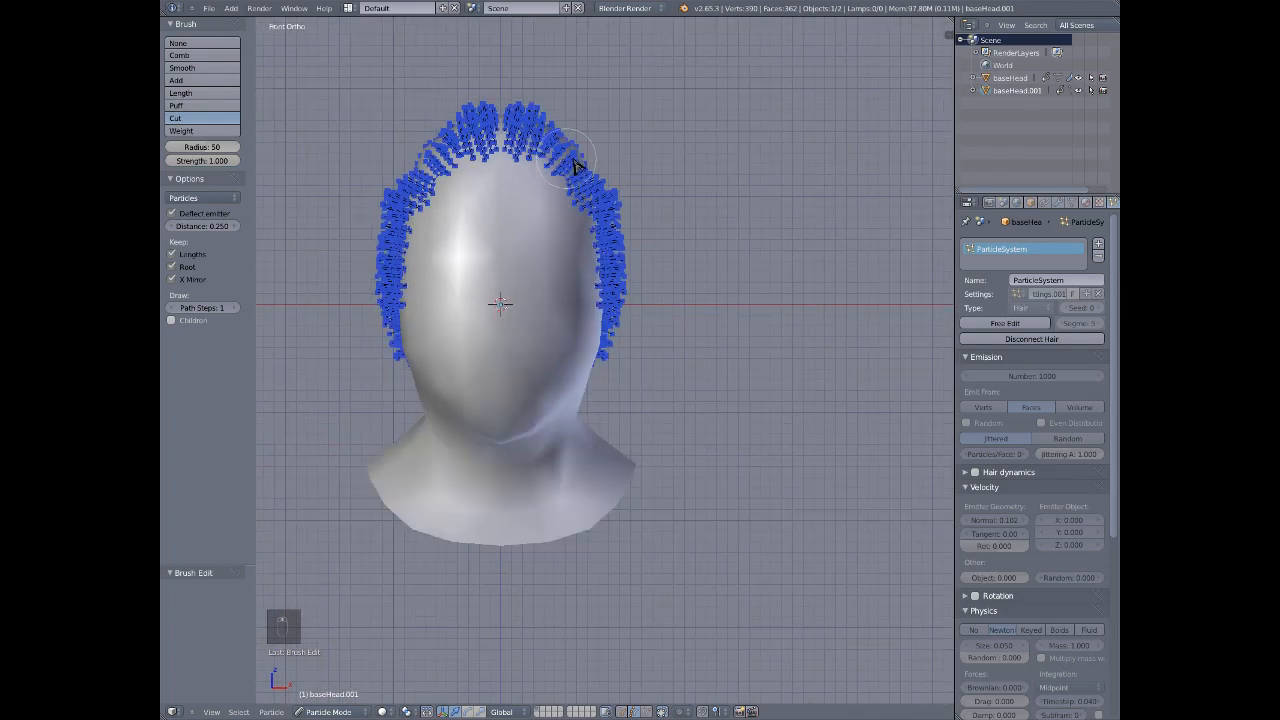
pyautogui.scroll(5, 591, 166)
pyautogui.scroll(-3, 590, 138)
pyautogui.hotkey('ctrl', 'z')
pyautogui.hotkey('ctrl', 'z')
pyautogui.hotkey('ctrl', 'z')
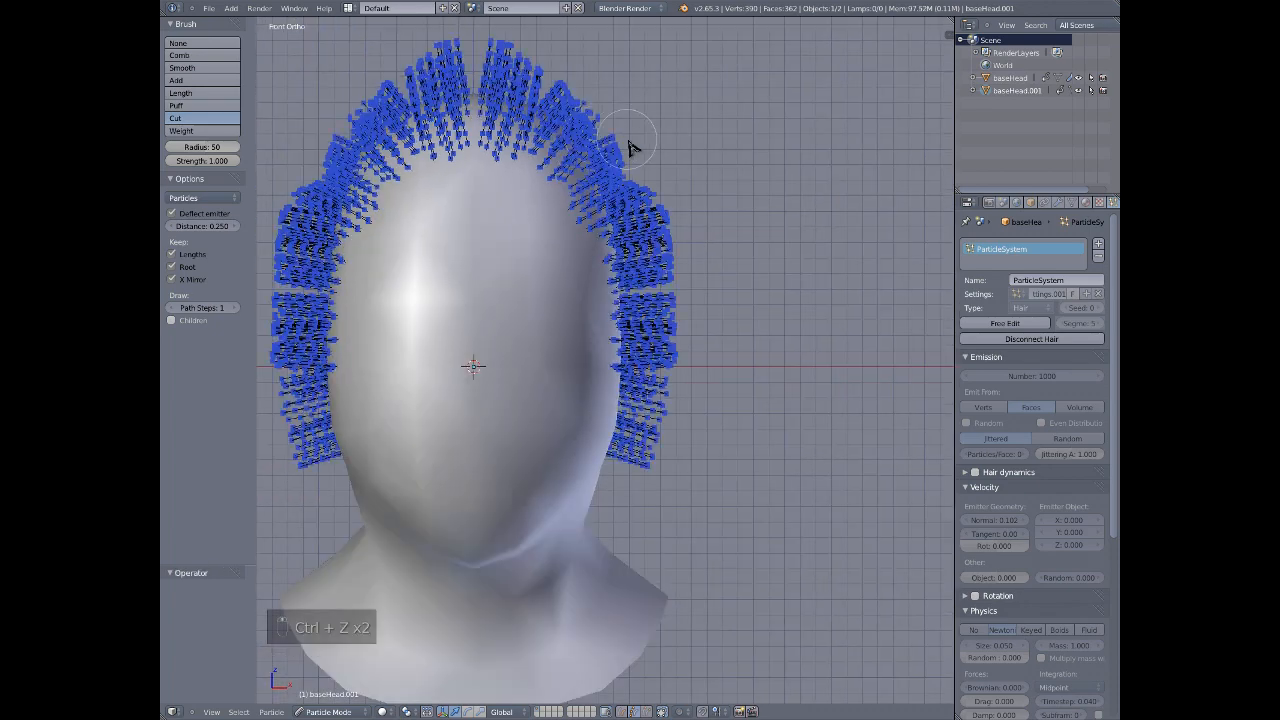
# - Choose the Weight brush and examine the weight colours along the hairs from an angled view and the front view
pyautogui.press('z')
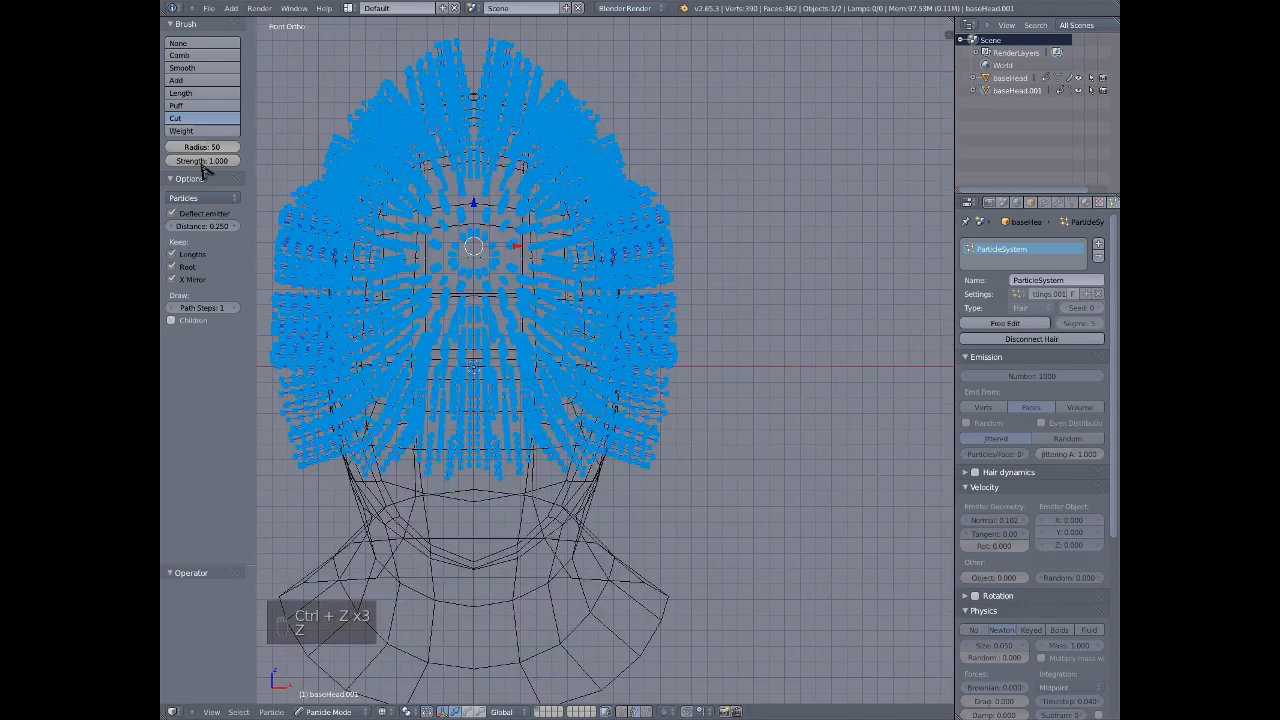
pyautogui.press('z')
pyautogui.click(212, 131)
pyautogui.keyDown('shift'); pyautogui.moveTo(594, 156); pyautogui.dragTo(629, 152, button='middle'); pyautogui.keyUp('shift')
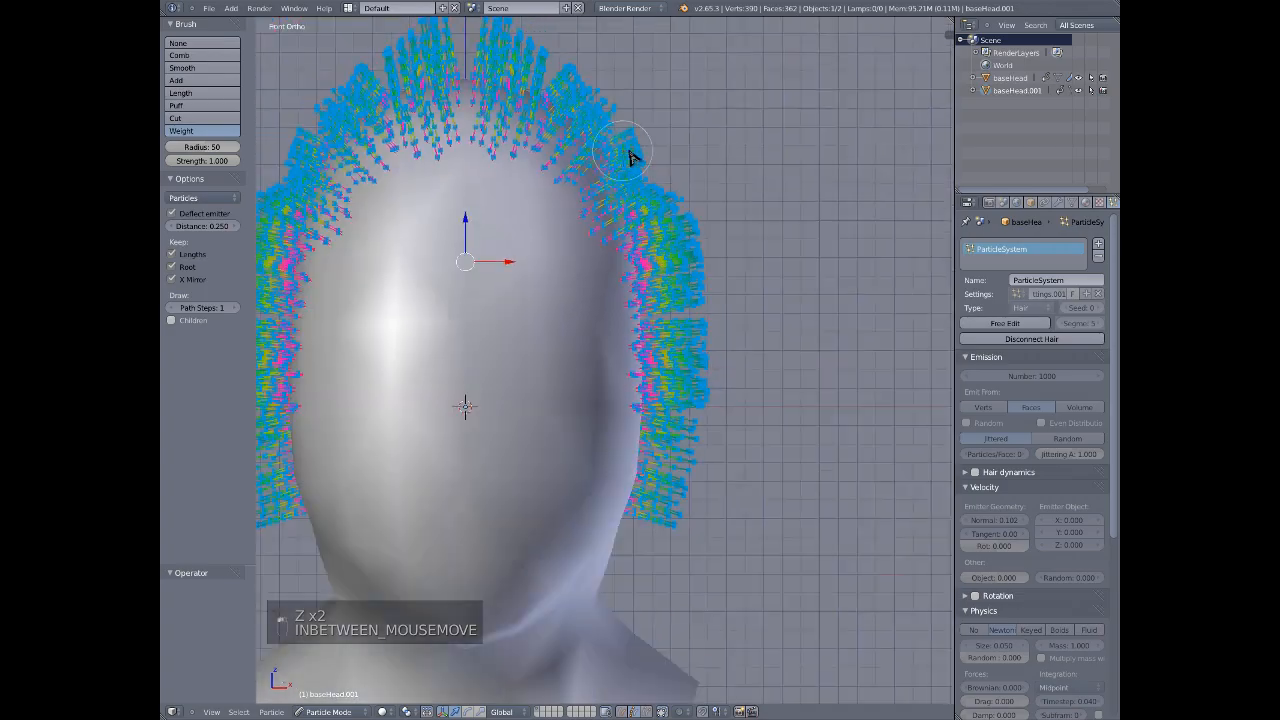
pyautogui.moveTo(667, 336); pyautogui.dragTo(680, 172, button='middle')
pyautogui.scroll(-4, 680, 169)
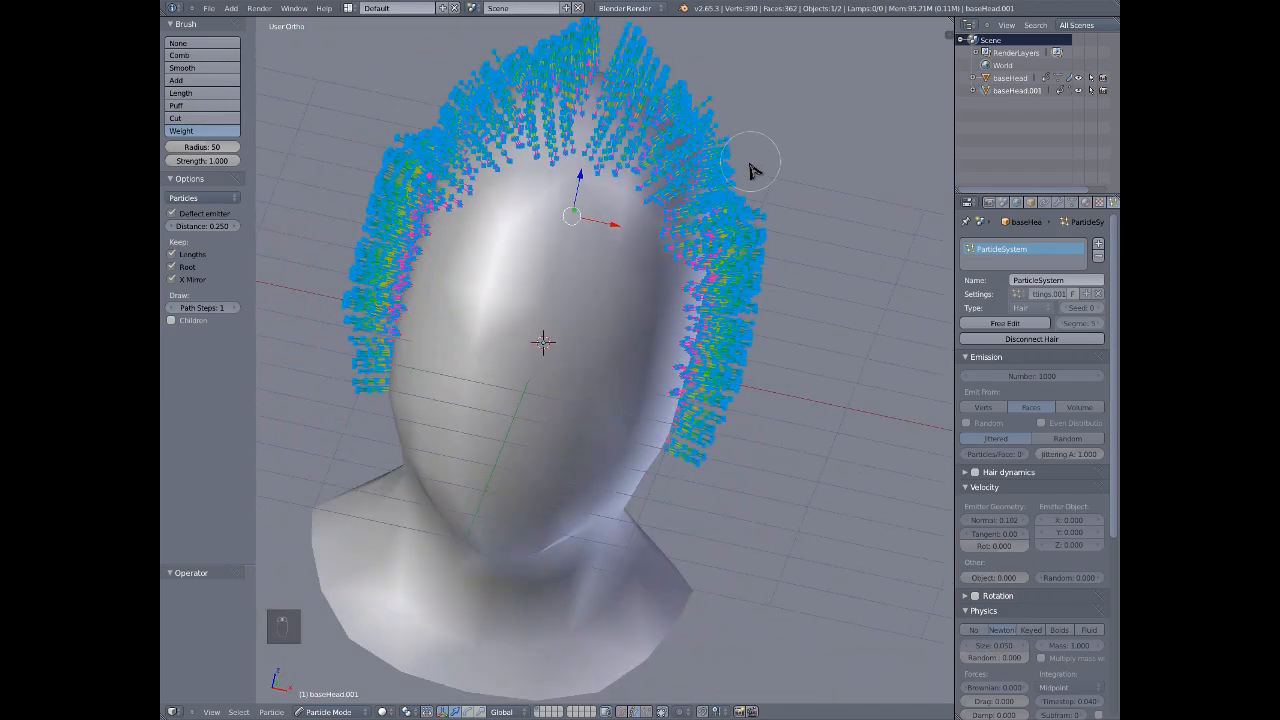
pyautogui.press('KP_1')
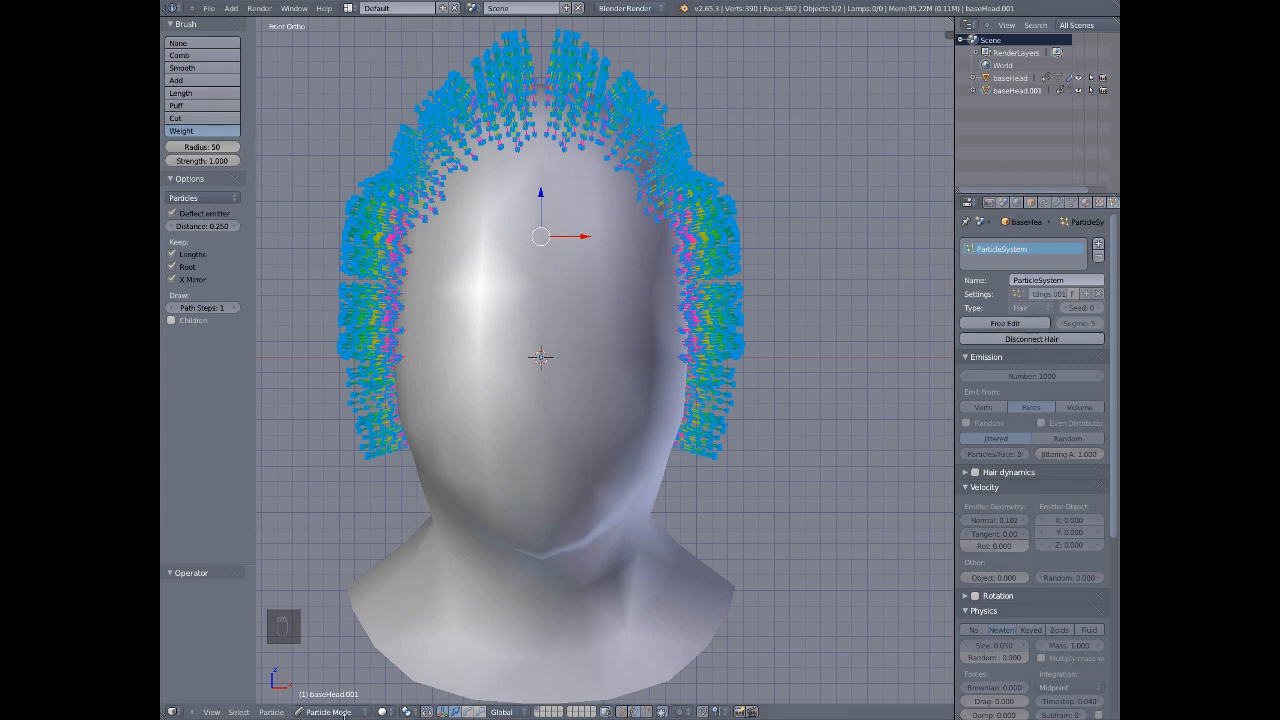
# - Return to Object Mode and replace the scalp's particle system with a new one
pyautogui.click(343, 713)
pyautogui.click(325, 690)
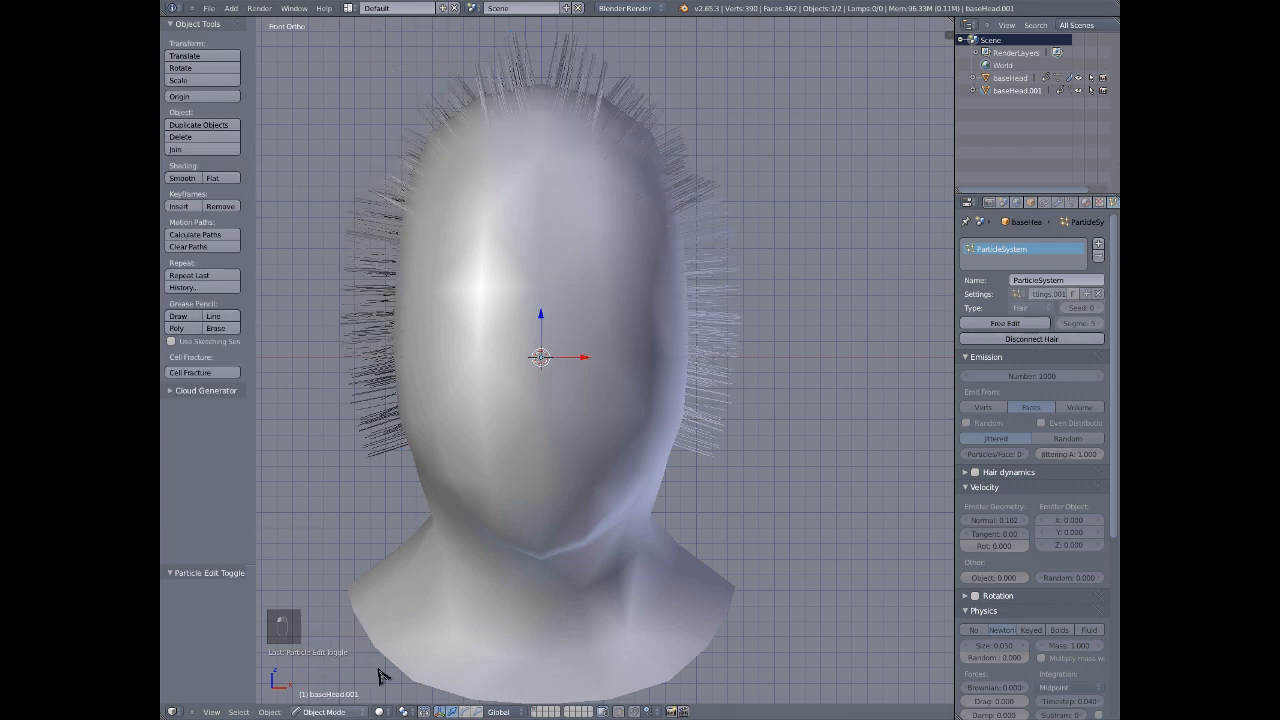
pyautogui.click(1097, 258)
pyautogui.click(1098, 244)
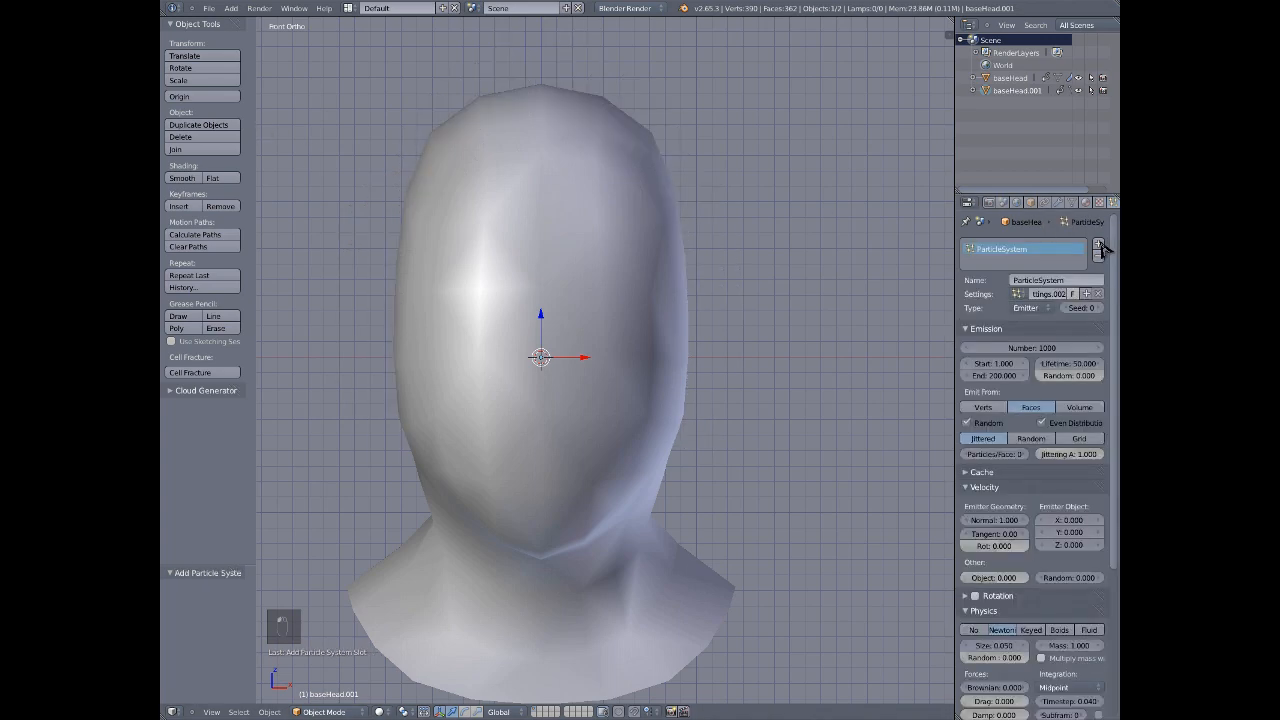
# - Set the new particle system's type to Hair and enable its Advanced settings
pyautogui.click(1022, 308)
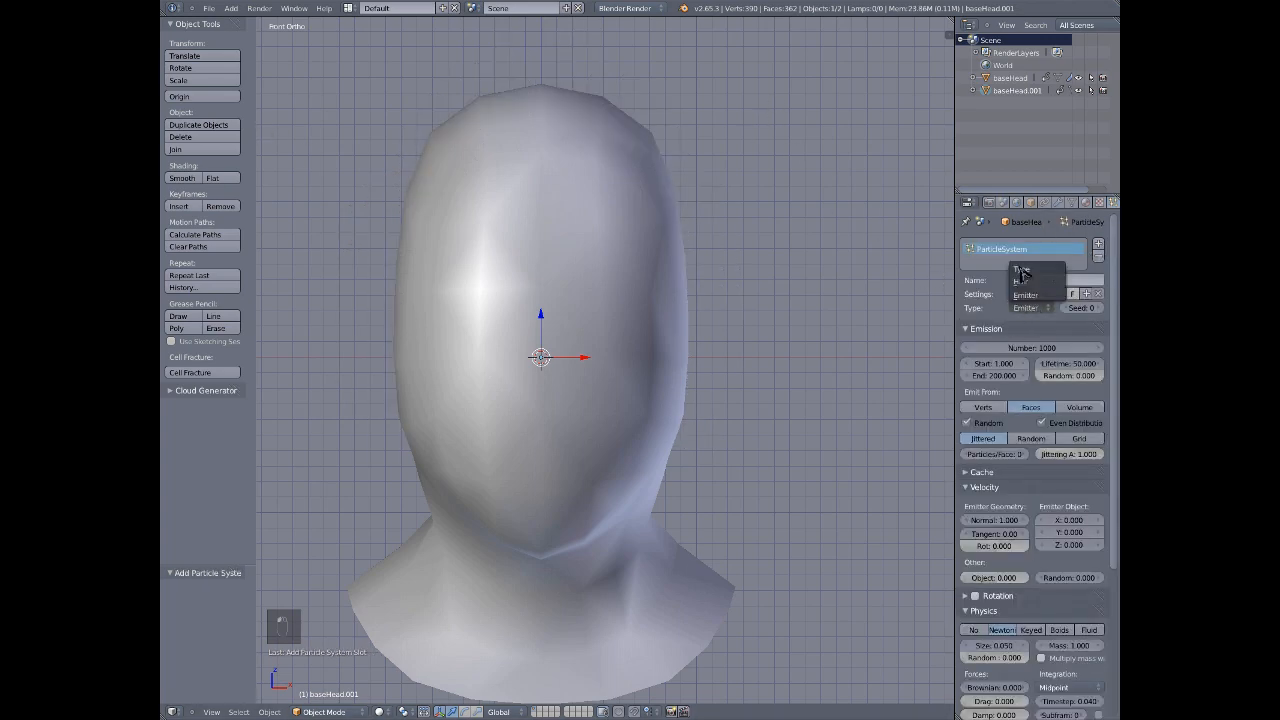
pyautogui.click(1022, 282)
pyautogui.click(1016, 323)
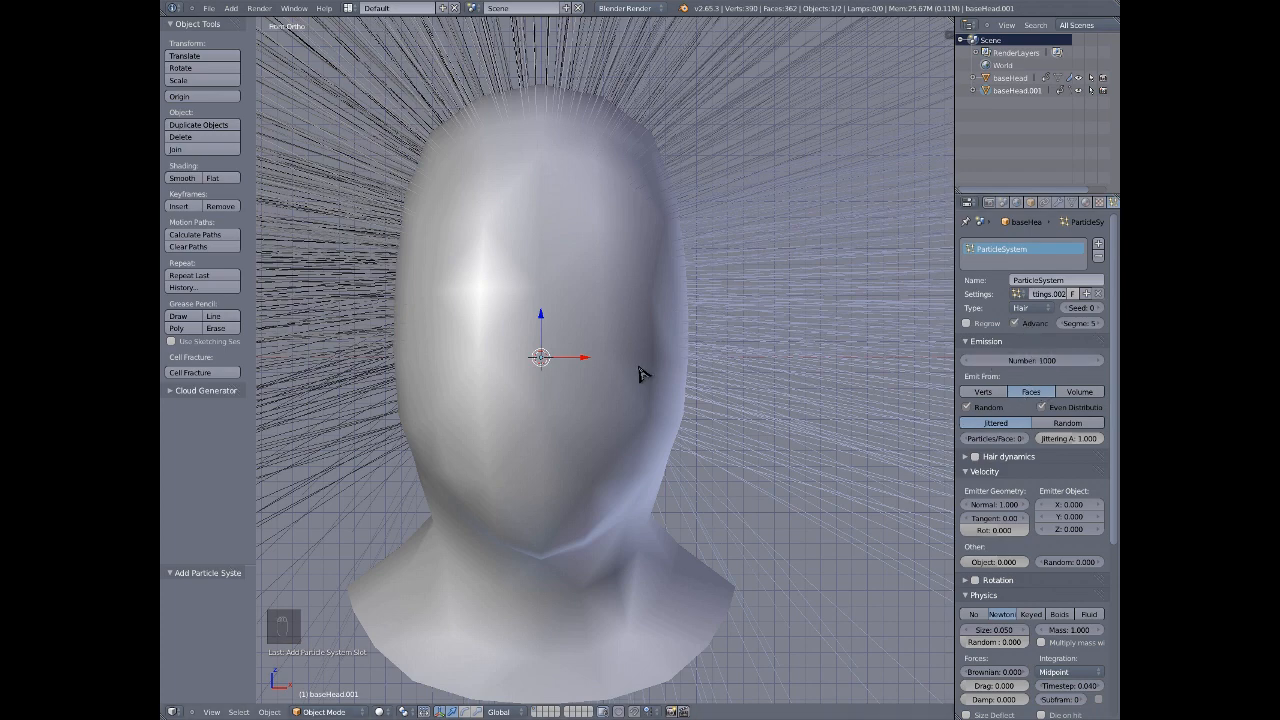
# - Set the hair's normal emitter velocity to 0.079 and enter Particle Mode
pyautogui.scroll(-4, 640, 360)
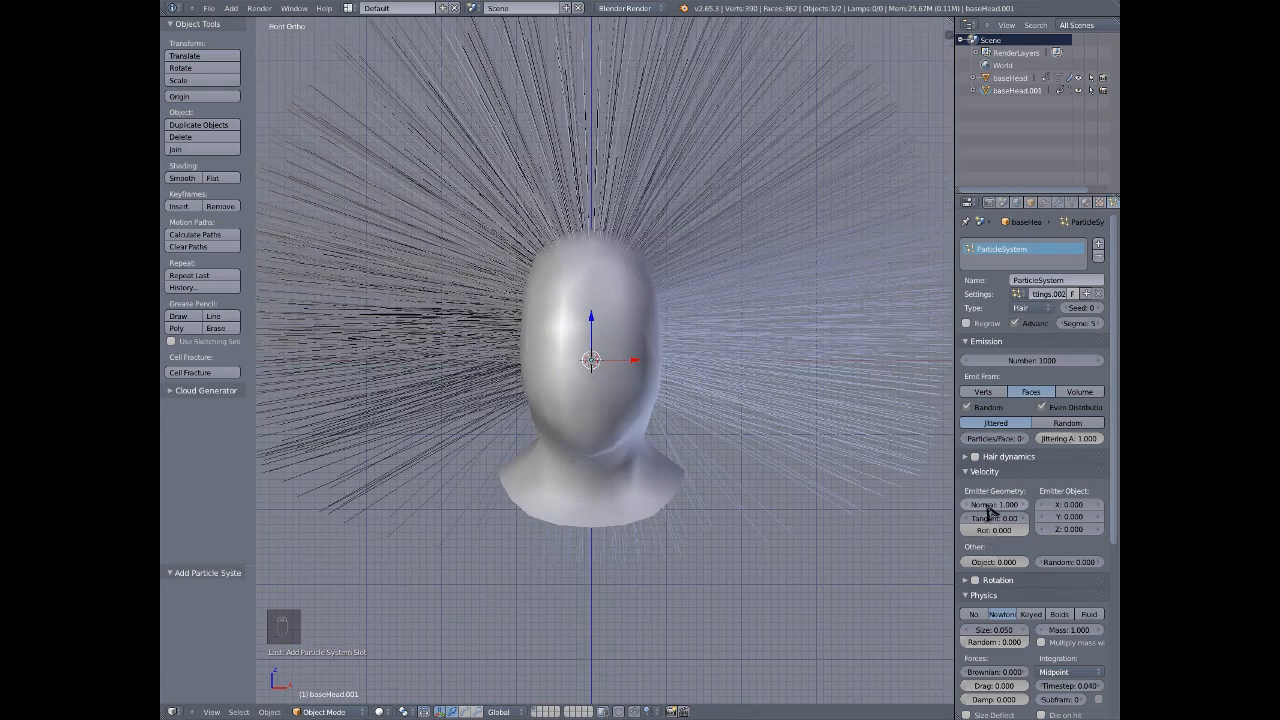
pyautogui.write('0.2')
pyautogui.press('Return')
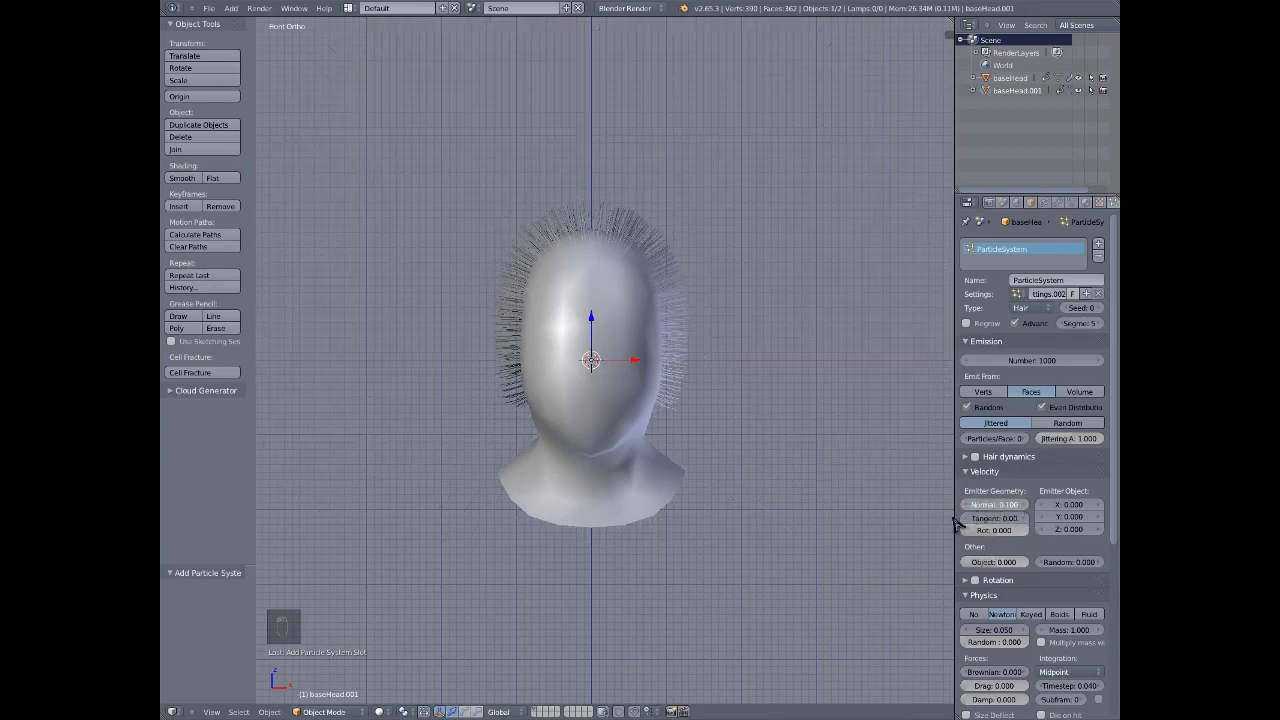
pyautogui.scroll(3, 780, 280)
pyautogui.scroll(-2, 557, 294)
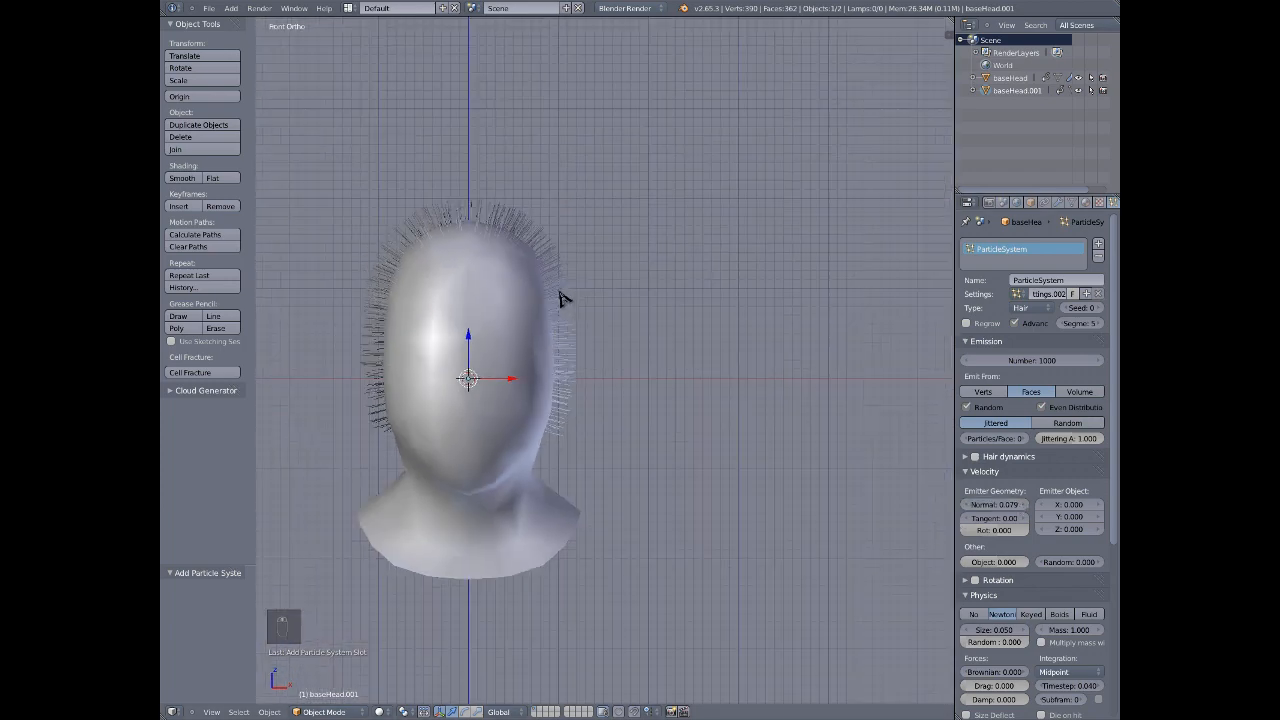
pyautogui.keyDown('shift'); pyautogui.moveTo(585, 312); pyautogui.dragTo(731, 267, button='middle'); pyautogui.keyUp('shift')
pyautogui.scroll(3, 672, 307)
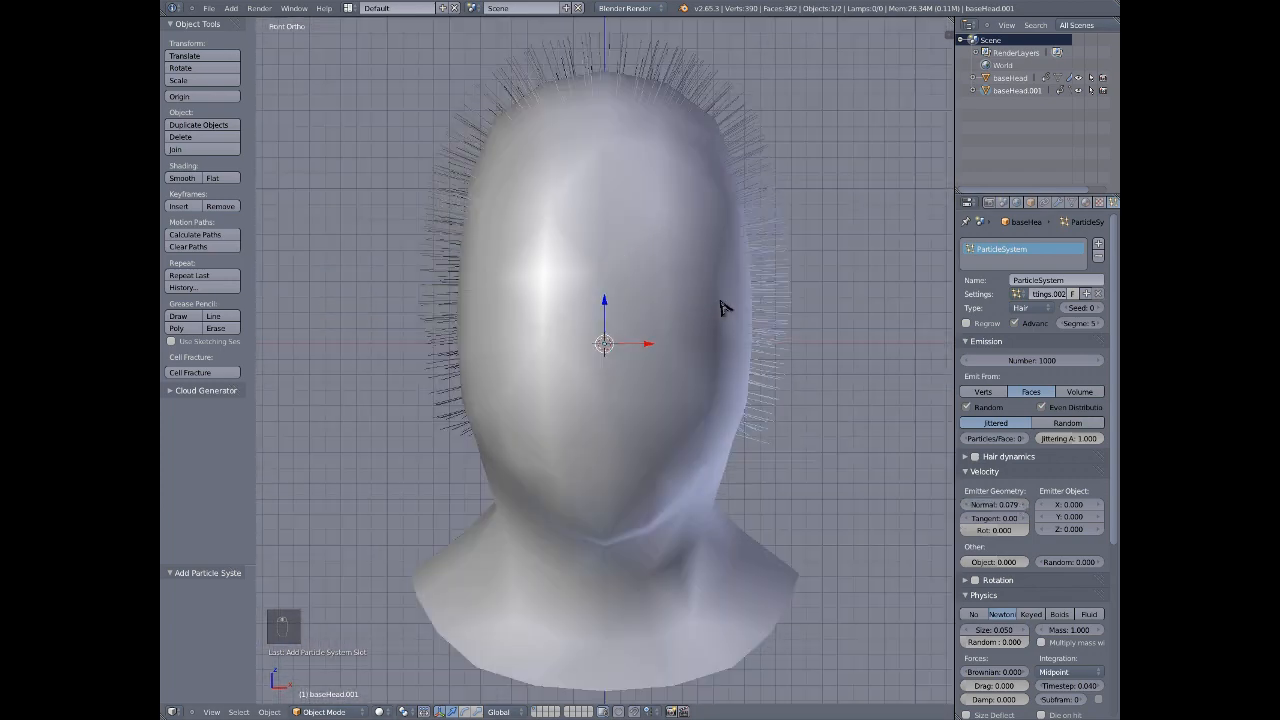
pyautogui.click(338, 712)
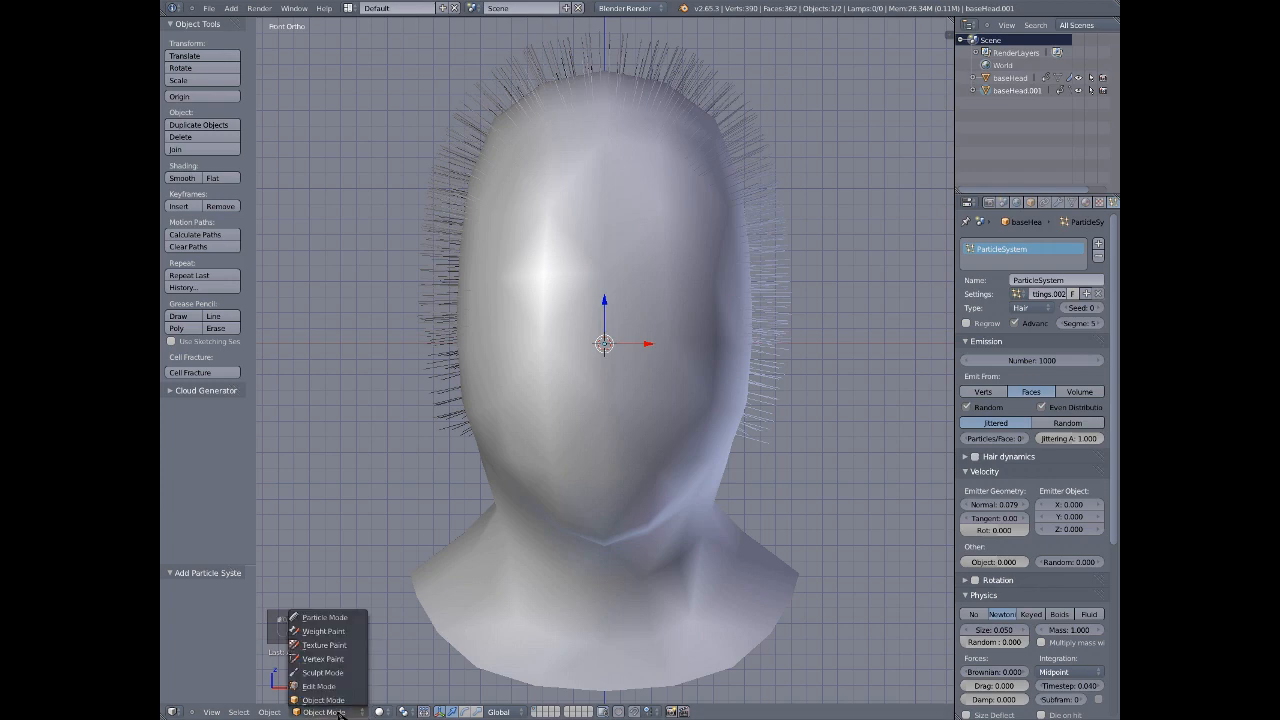
pyautogui.click(325, 617)
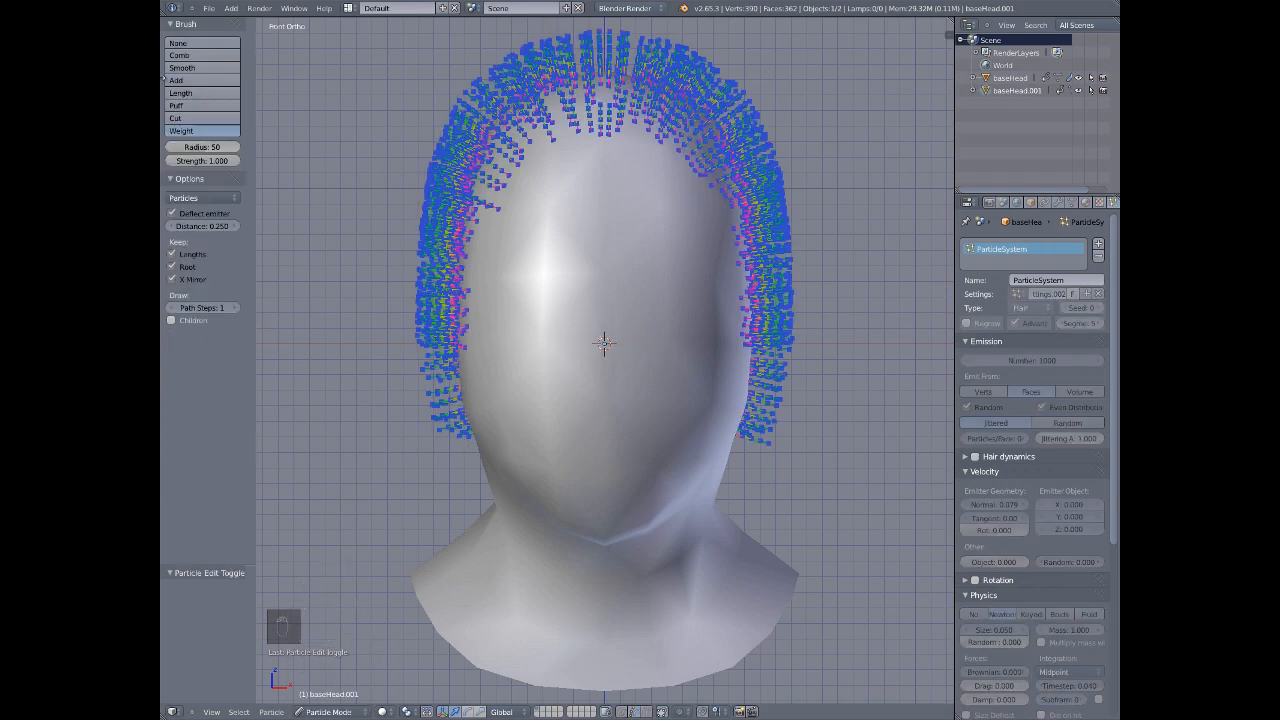
# - Choose the Comb brush and examine the hairs around the temple and sideburn from the side view
pyautogui.click(220, 67)
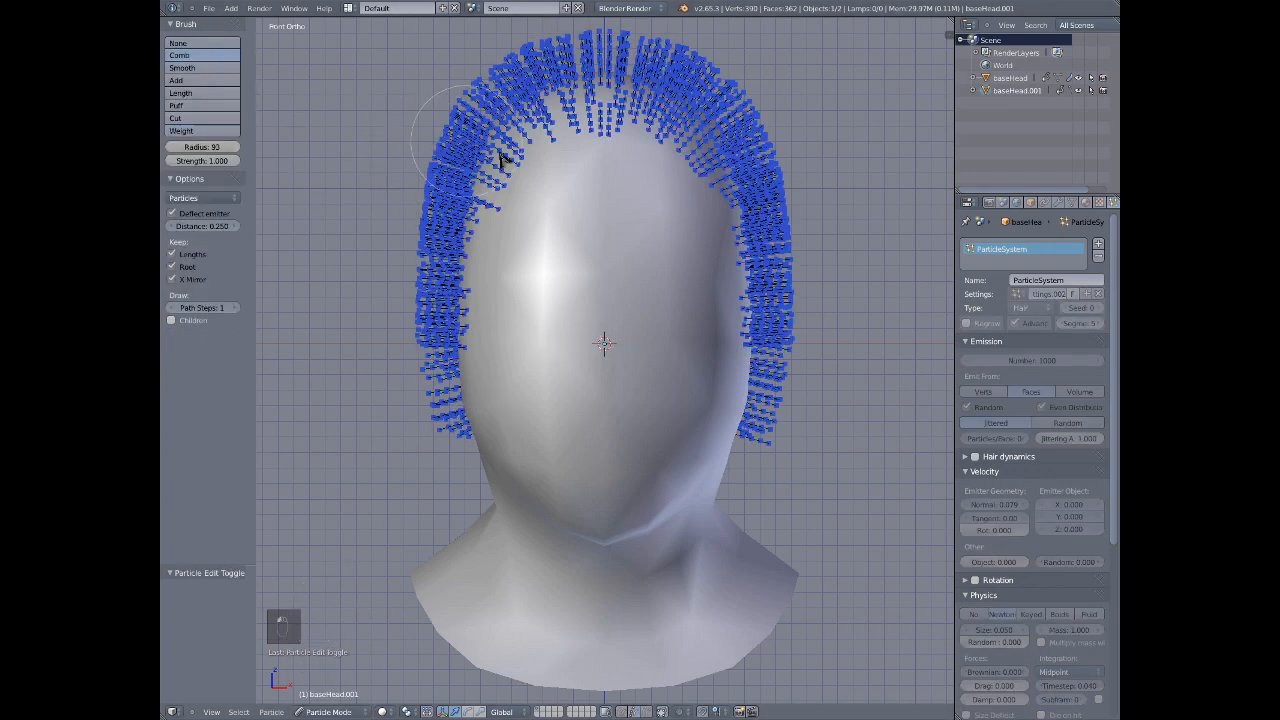
pyautogui.press('KP_3')
pyautogui.moveTo(458, 470); pyautogui.dragTo(500, 509, button='middle')
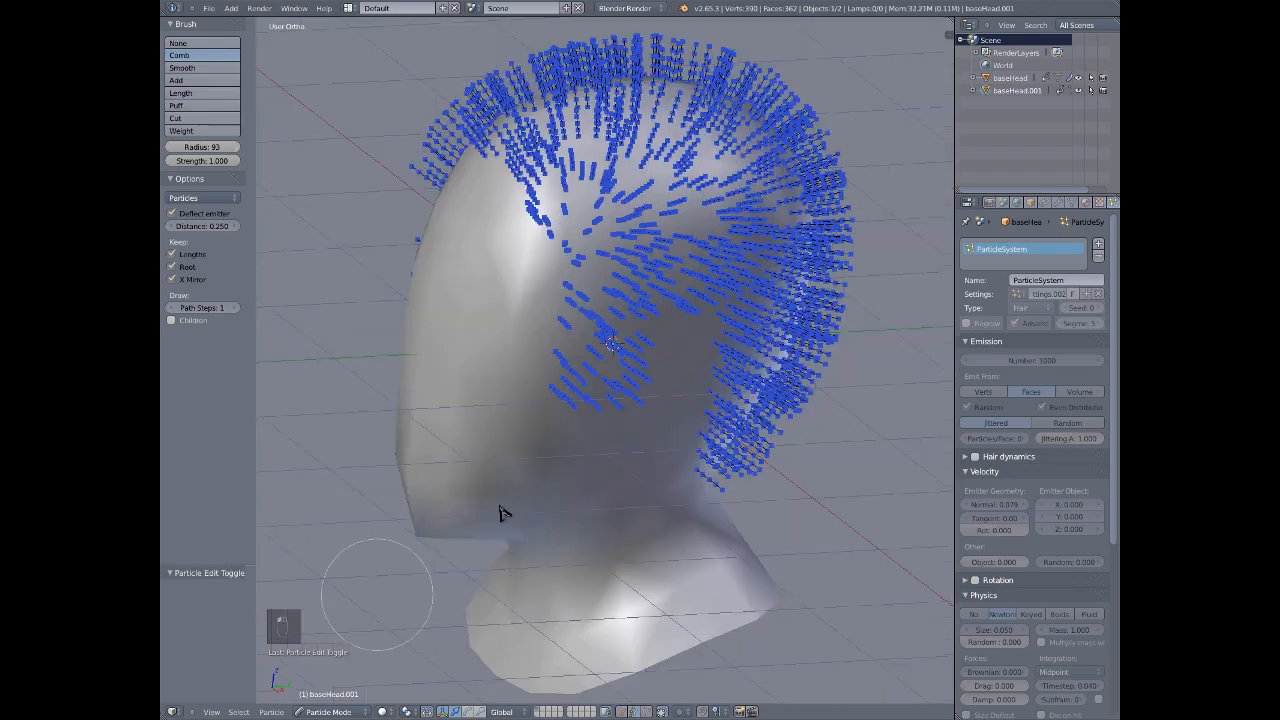
pyautogui.scroll(3, 646, 367)
pyautogui.moveTo(612, 318); pyautogui.dragTo(536, 225, button='middle')
pyautogui.scroll(-5, 536, 230)
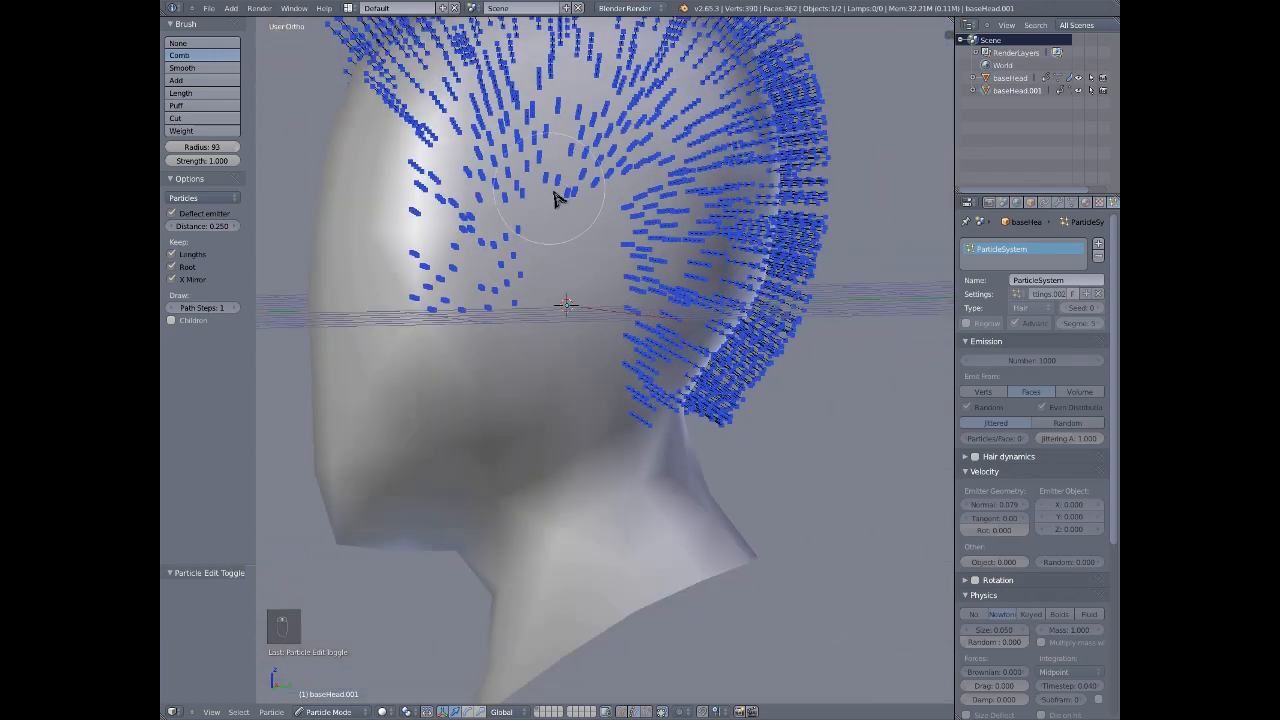
pyautogui.press('KP_3')
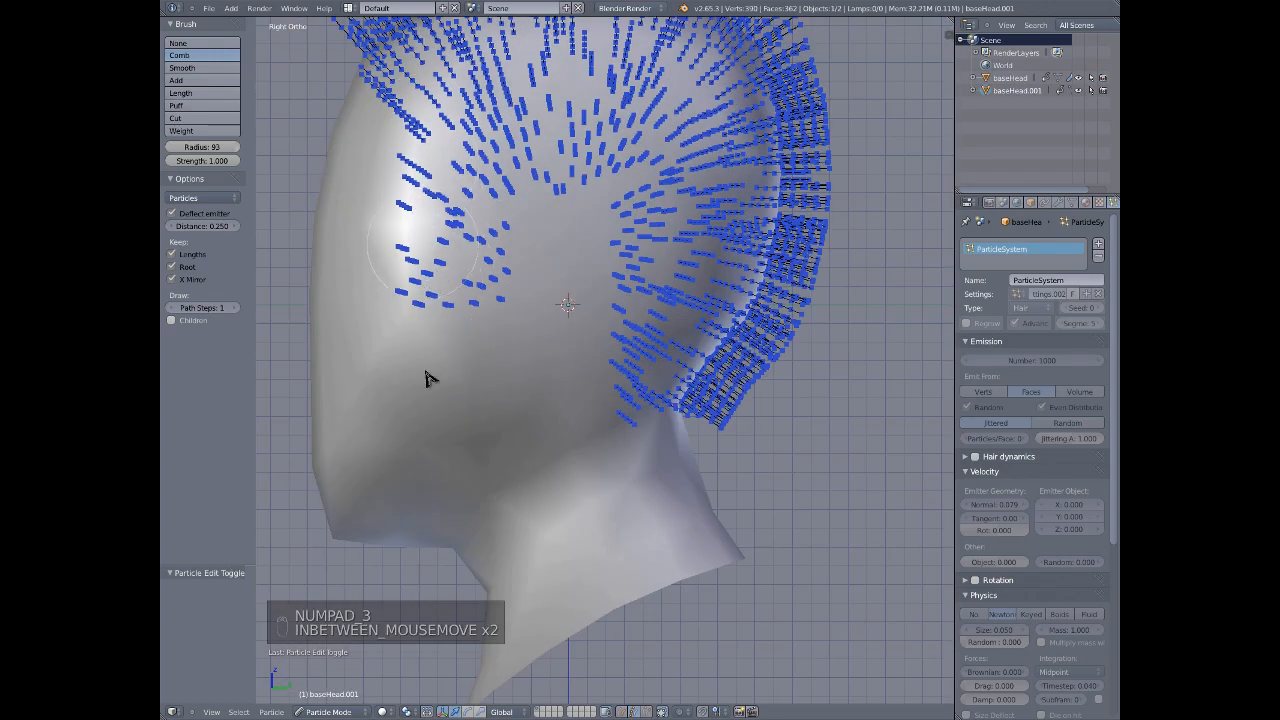
pyautogui.scroll(-2, 420, 250)
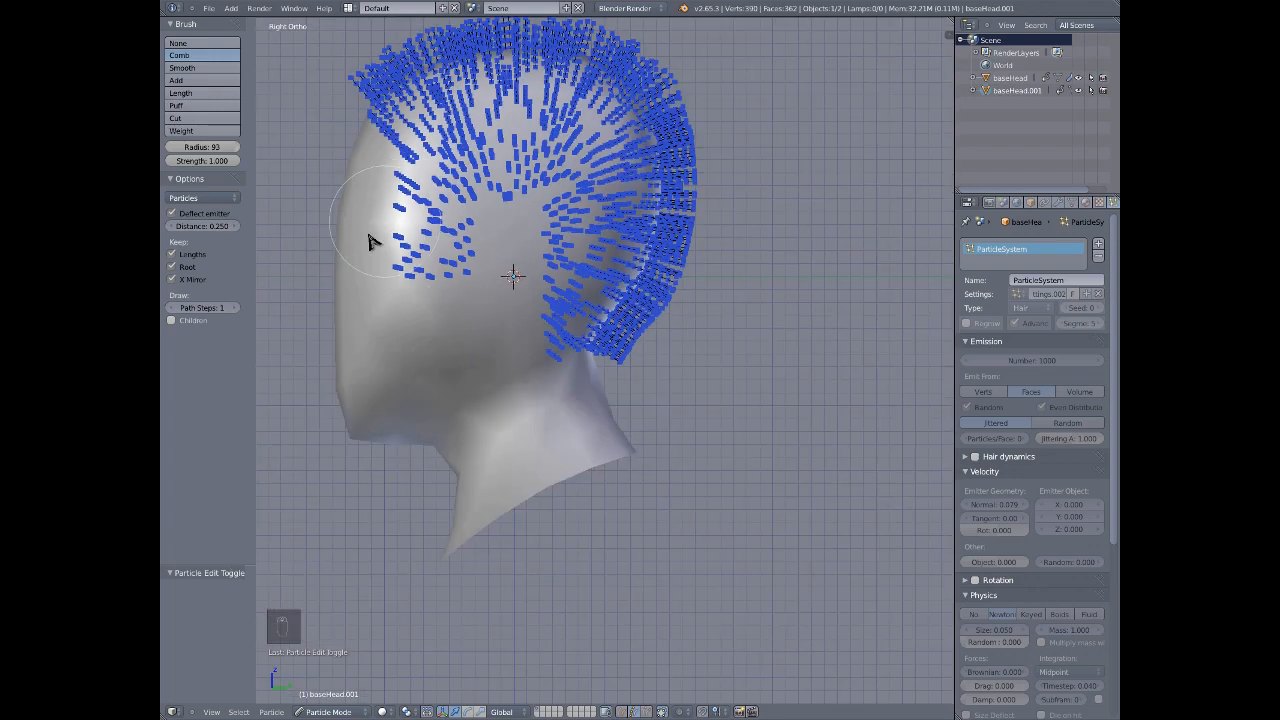
pyautogui.scroll(5, 385, 230)
pyautogui.scroll(-4, 430, 180)
pyautogui.scroll(-3, 457, 120)
pyautogui.scroll(6, 457, 129)
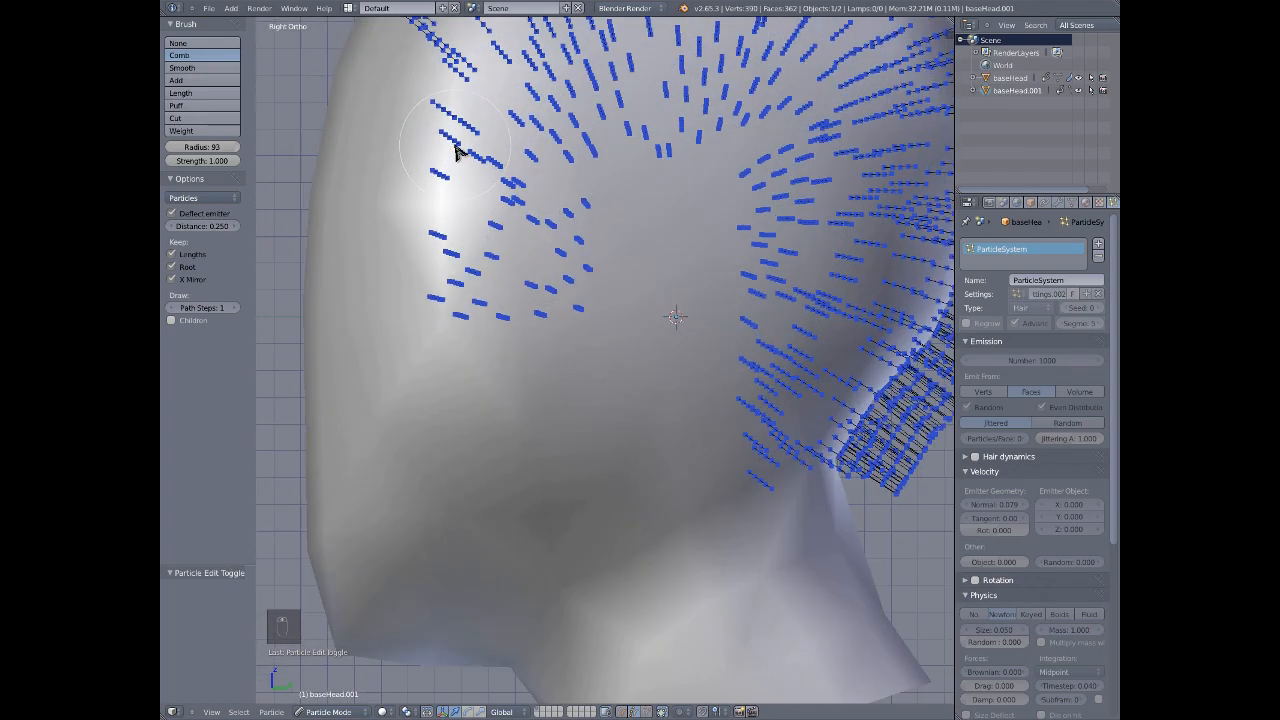
pyautogui.scroll(-2, 423, 249)
pyautogui.scroll(2, 500, 243)
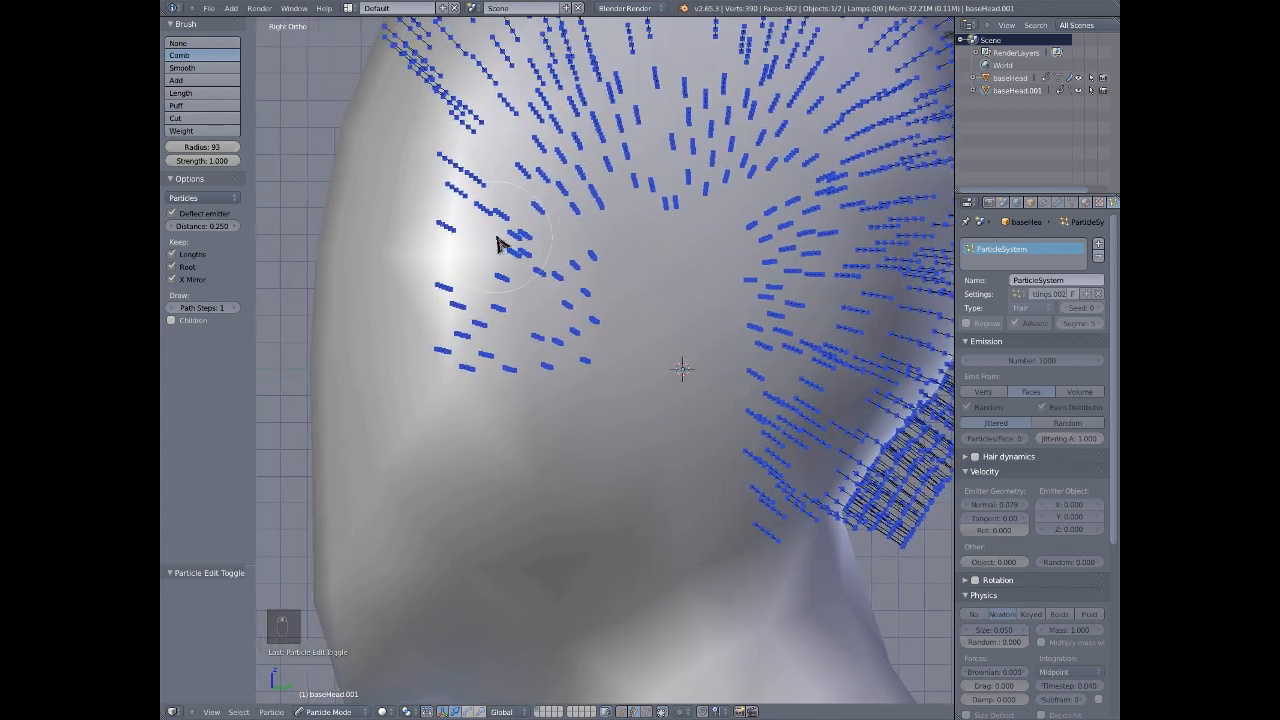
pyautogui.scroll(-2, 520, 218)
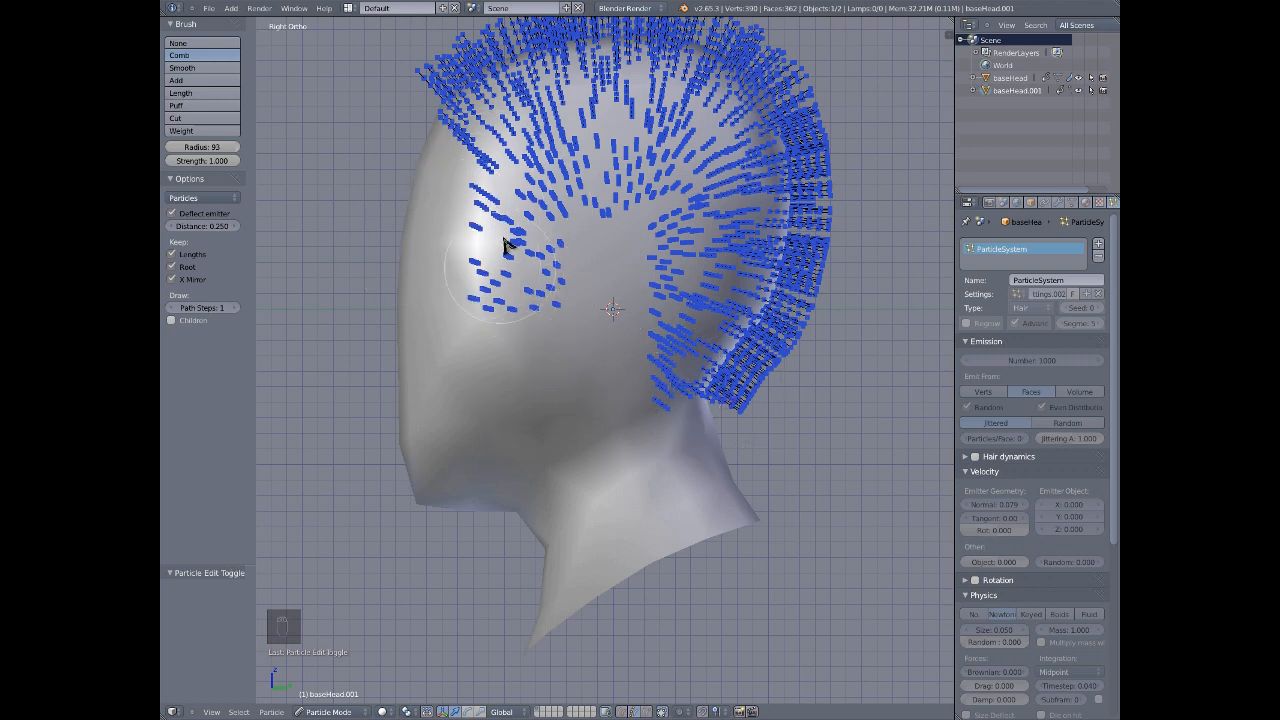
# - Enter Edit Mode on the scalp mesh in wireframe and move the sideburn's front edge back about 0.19 and up about 0.06
pyautogui.press('Tab')
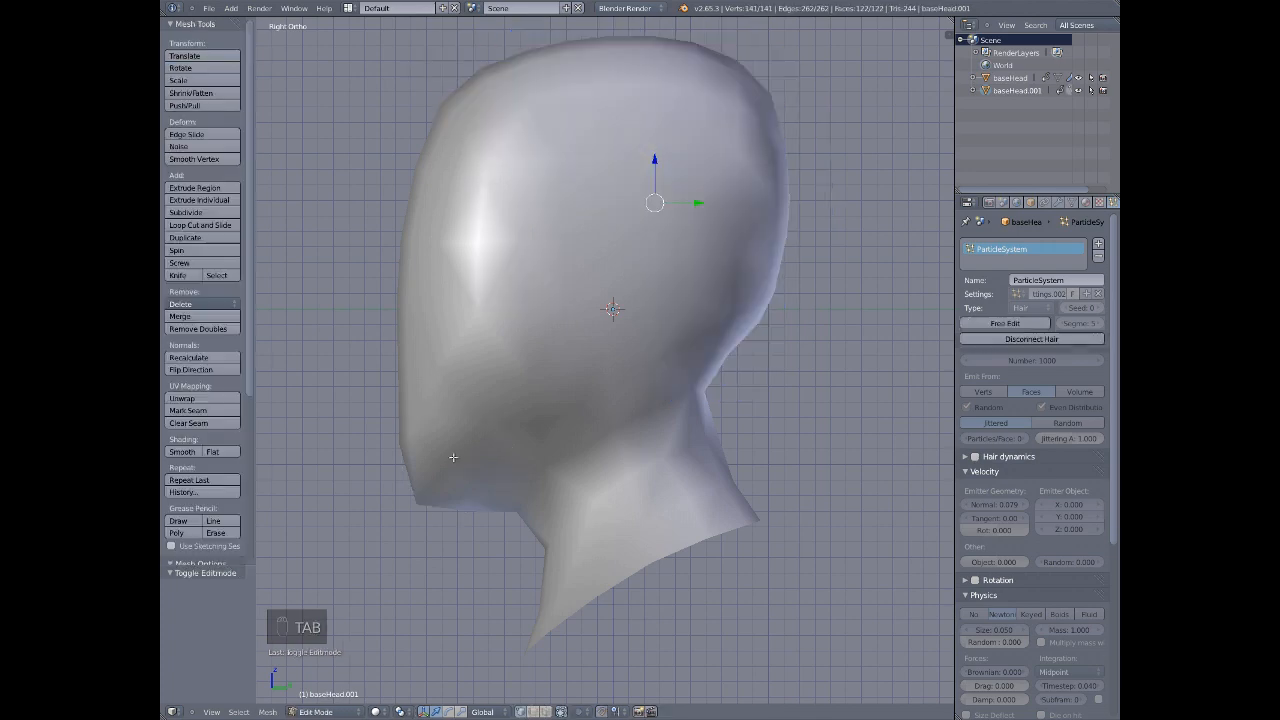
pyautogui.press('z')
pyautogui.scroll(4, 504, 280)
pyautogui.rightClick(449, 200)
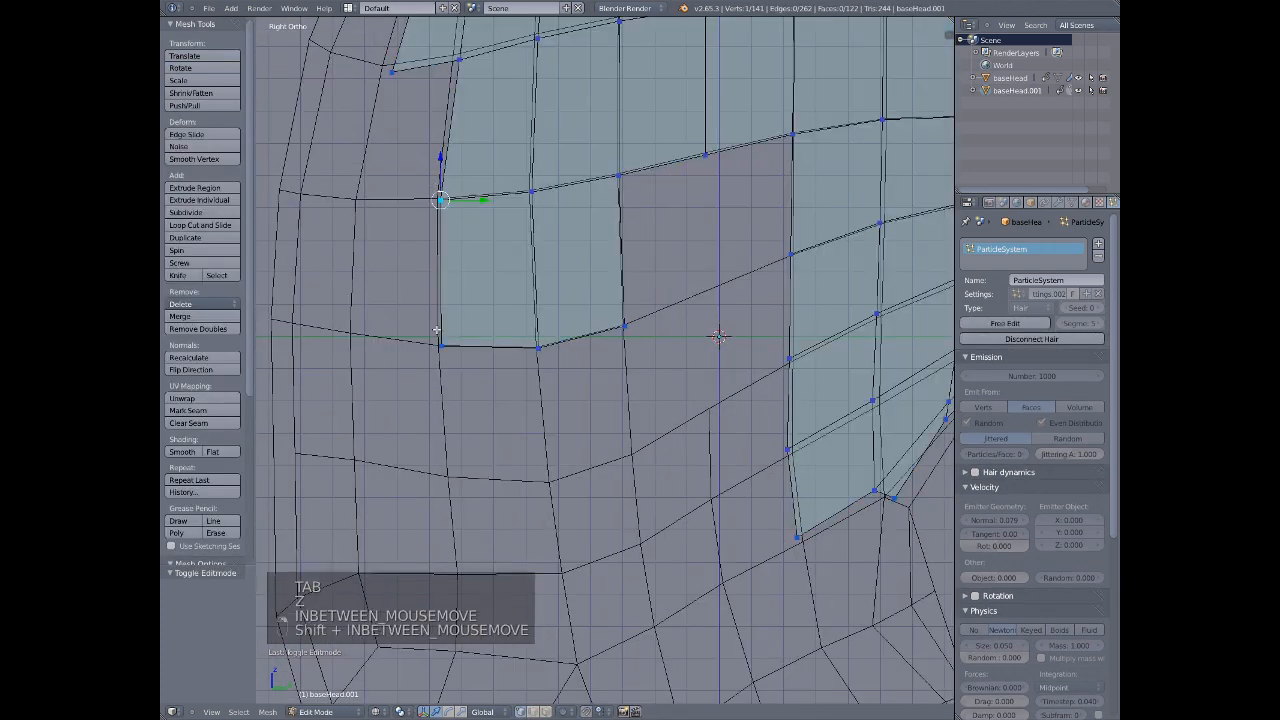
pyautogui.press('g')
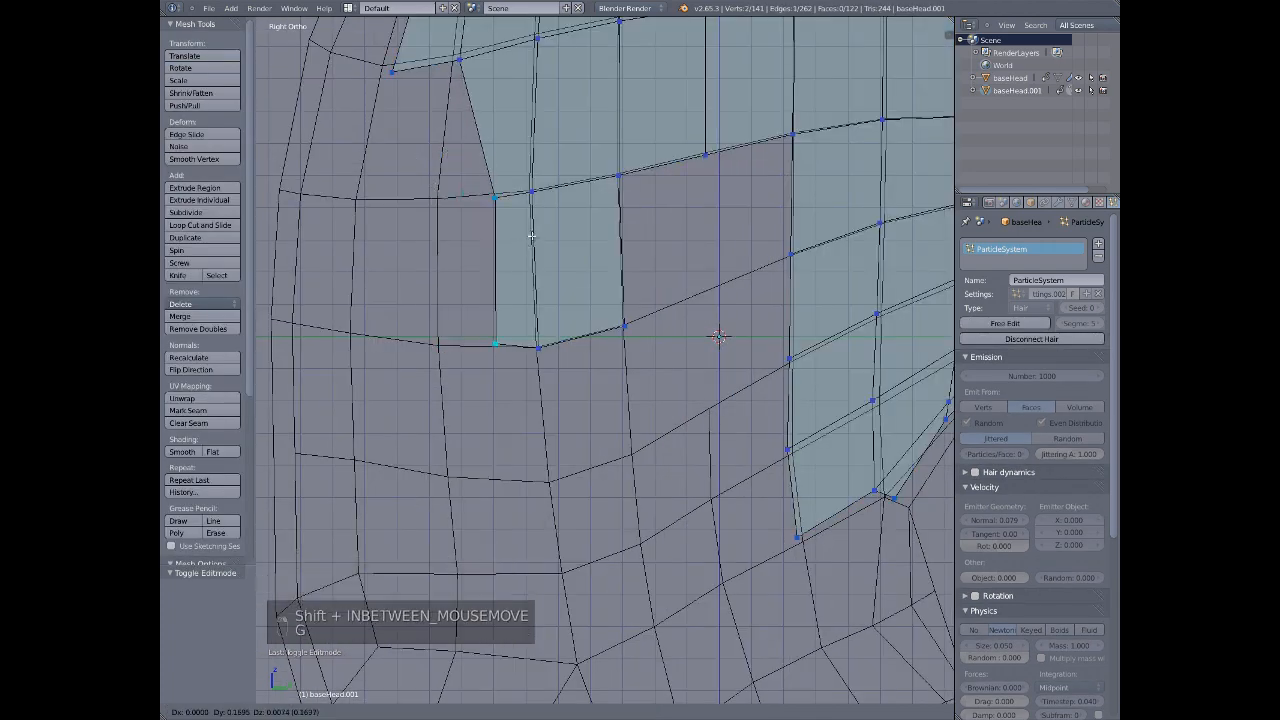
pyautogui.click(531, 227)
# - Move the sideburn's middle edge back about 0.11 and shift its front edge back another 0.03 or so
pyautogui.rightClick(541, 198)
pyautogui.keyDown('shift'); pyautogui.rightClick(539, 353); pyautogui.keyUp('shift')
pyautogui.press('g')
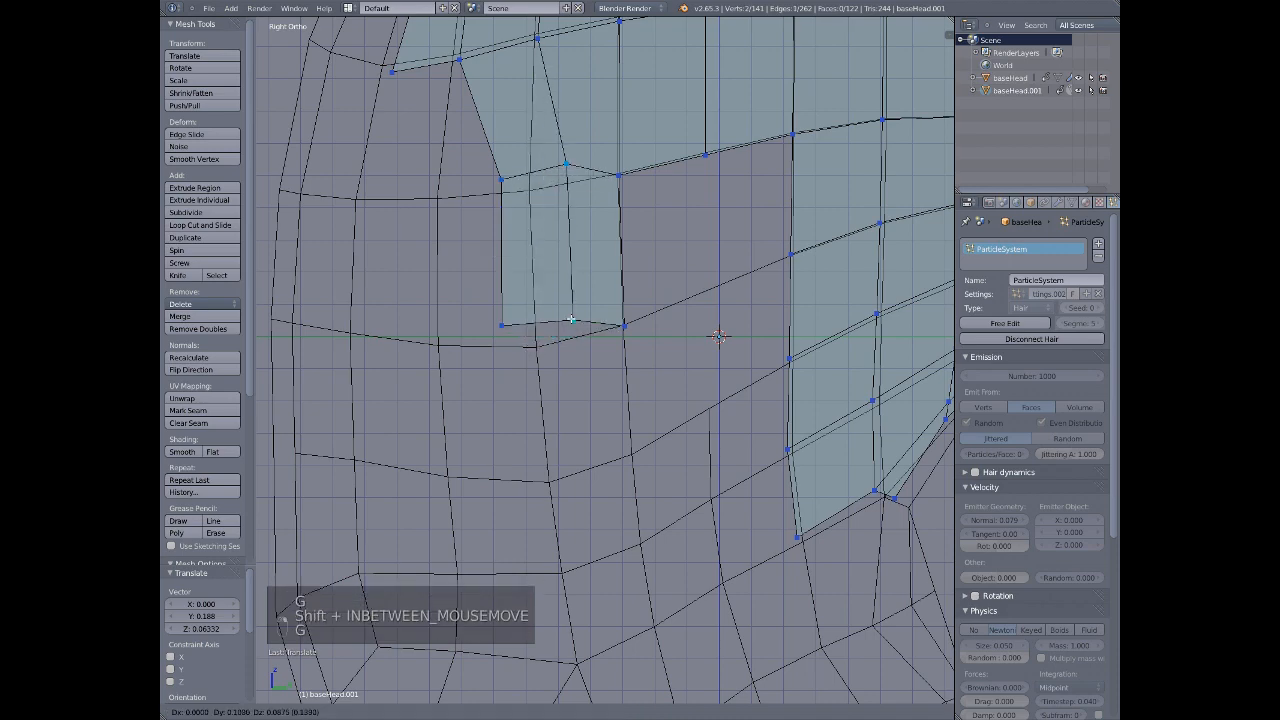
pyautogui.click(574, 350)
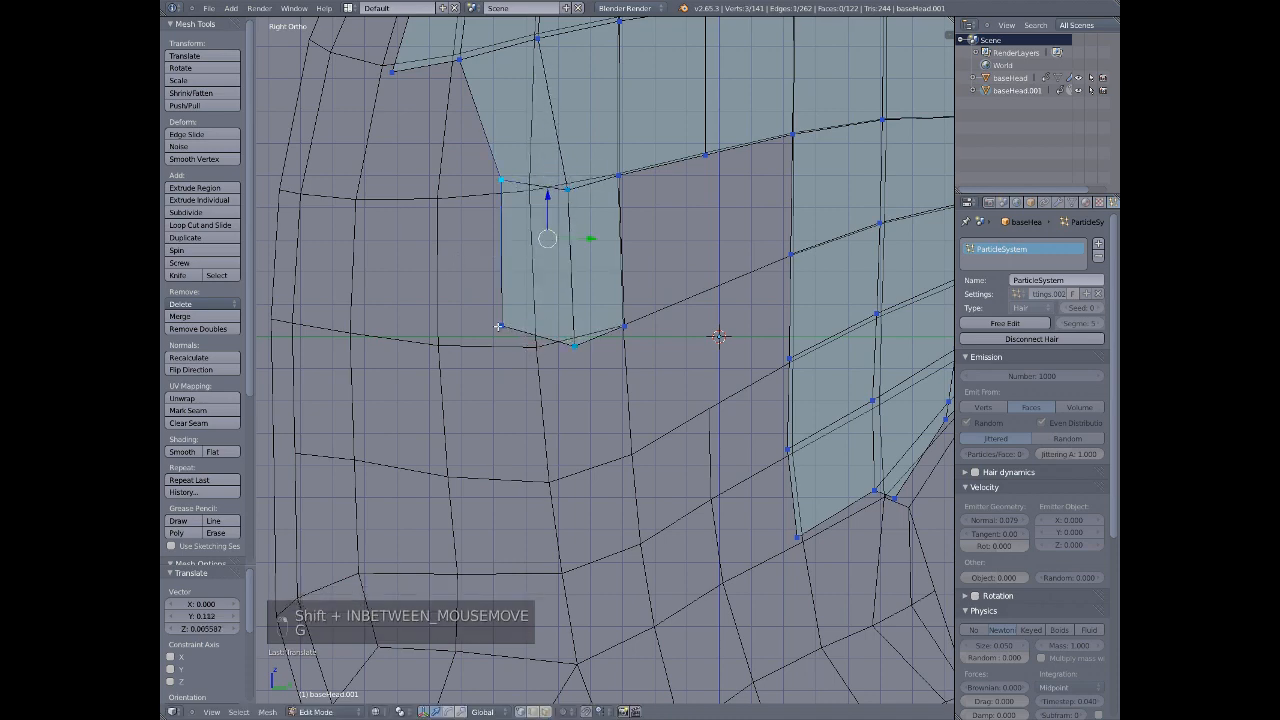
pyautogui.rightClick(491, 210)
pyautogui.keyDown('shift'); pyautogui.rightClick(502, 318); pyautogui.keyUp('shift')
pyautogui.press('g')
pyautogui.click(511, 265)
# - In front view, move the sideburn's front edge outward about 0.09 and down about 0.04 towards the head surface
pyautogui.scroll(-3, 510, 265)
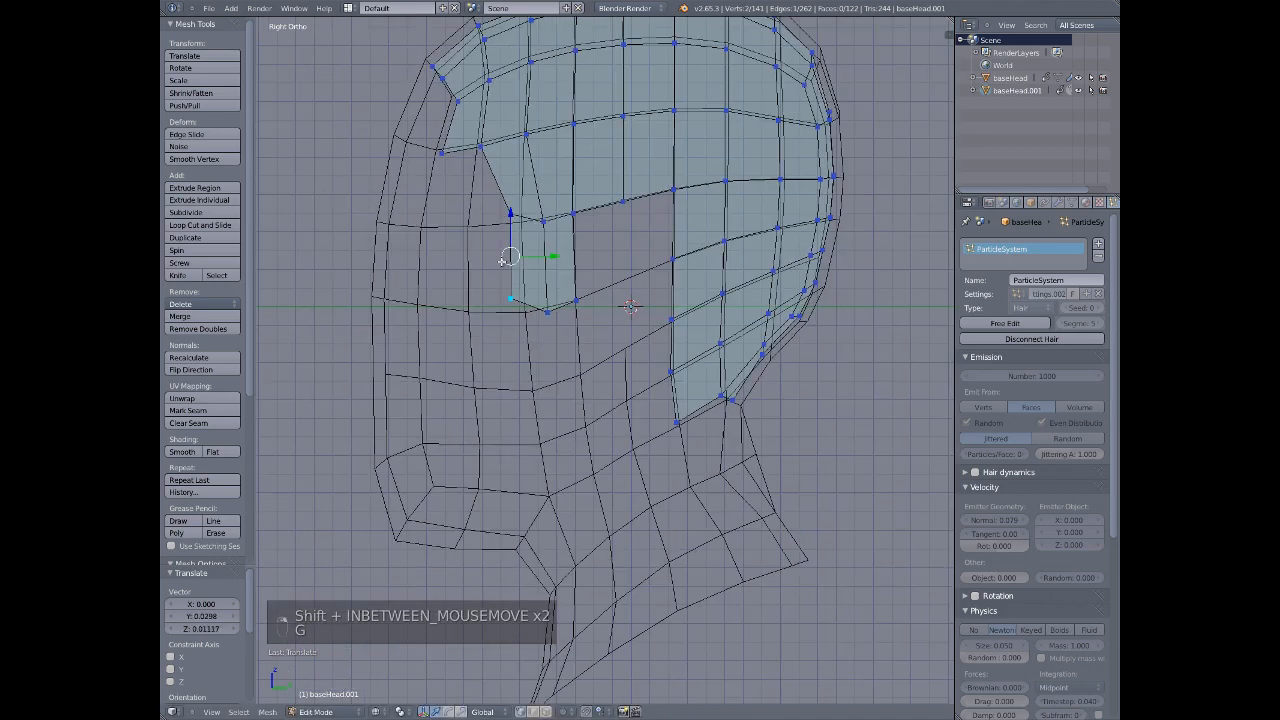
pyautogui.scroll(-2, 502, 262)
pyautogui.moveTo(502, 262); pyautogui.dragTo(544, 263, button='middle')
pyautogui.scroll(4, 544, 263)
pyautogui.press('KP_1')
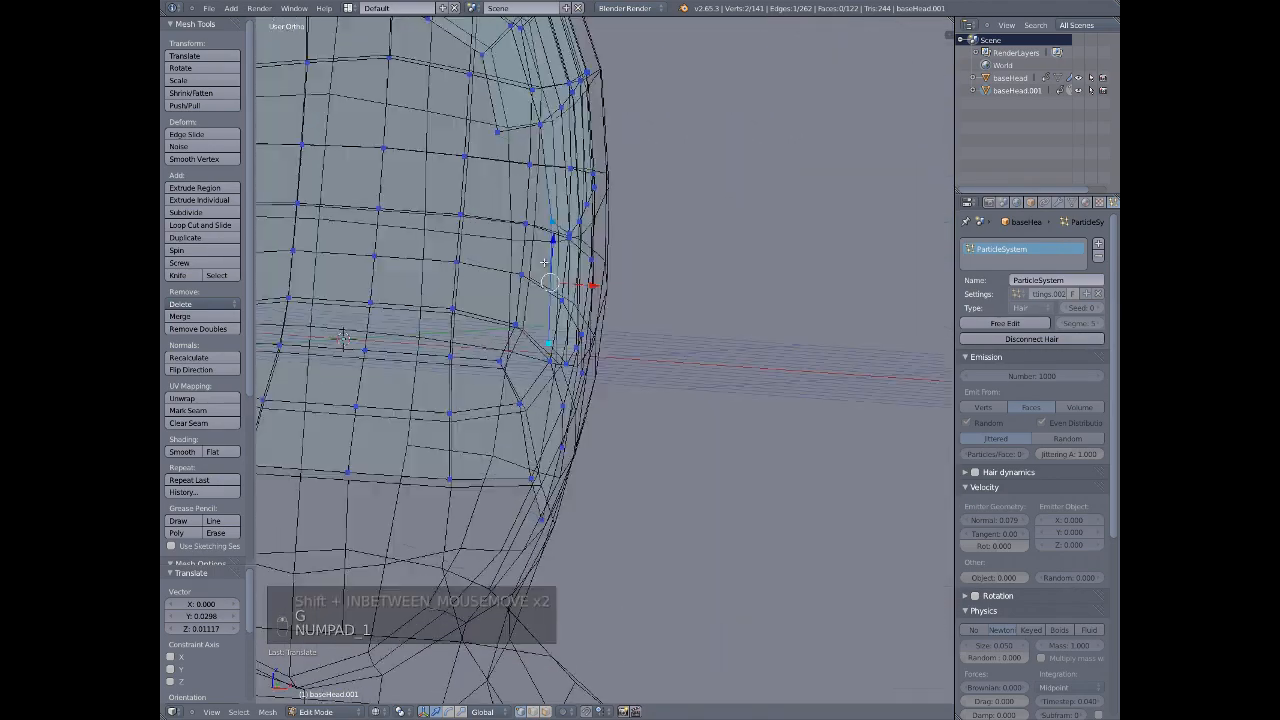
pyautogui.press('g')
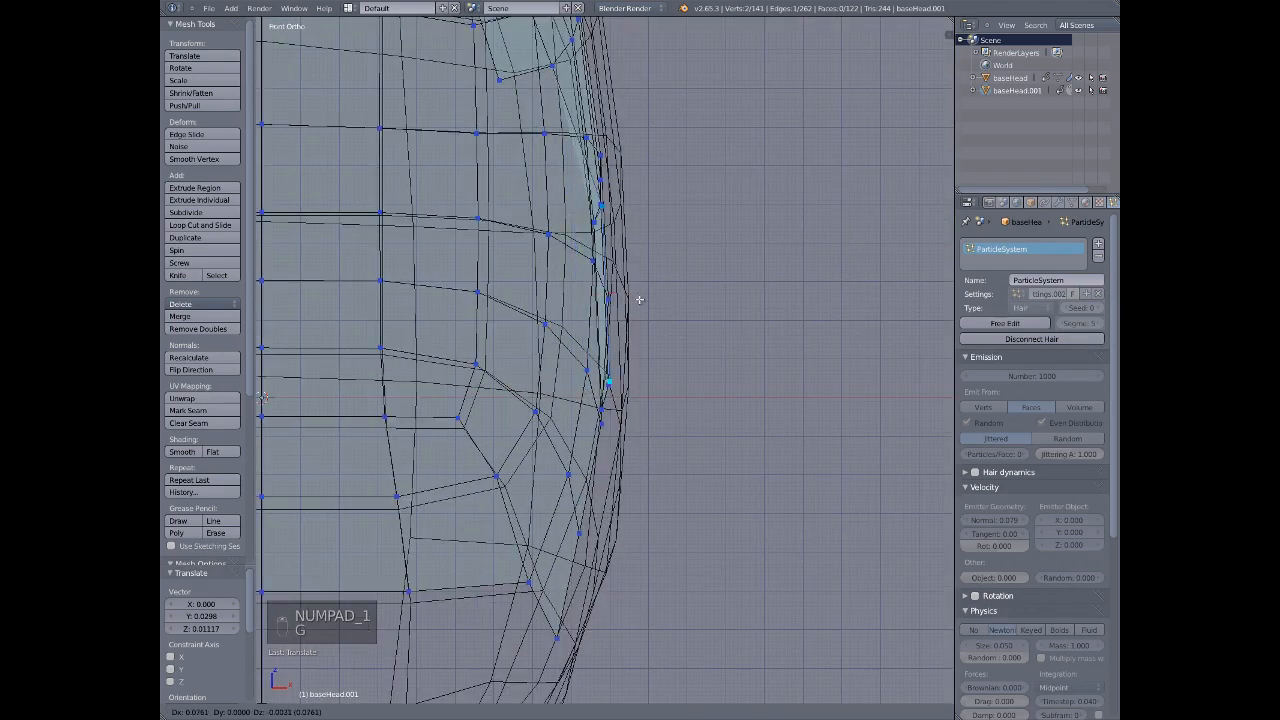
pyautogui.click(628, 300)
# - Select the sideburn's middle edge and move it outward about 0.04 along the X axis
pyautogui.moveTo(628, 300); pyautogui.dragTo(522, 233, button='middle')
pyautogui.rightClick(622, 221)
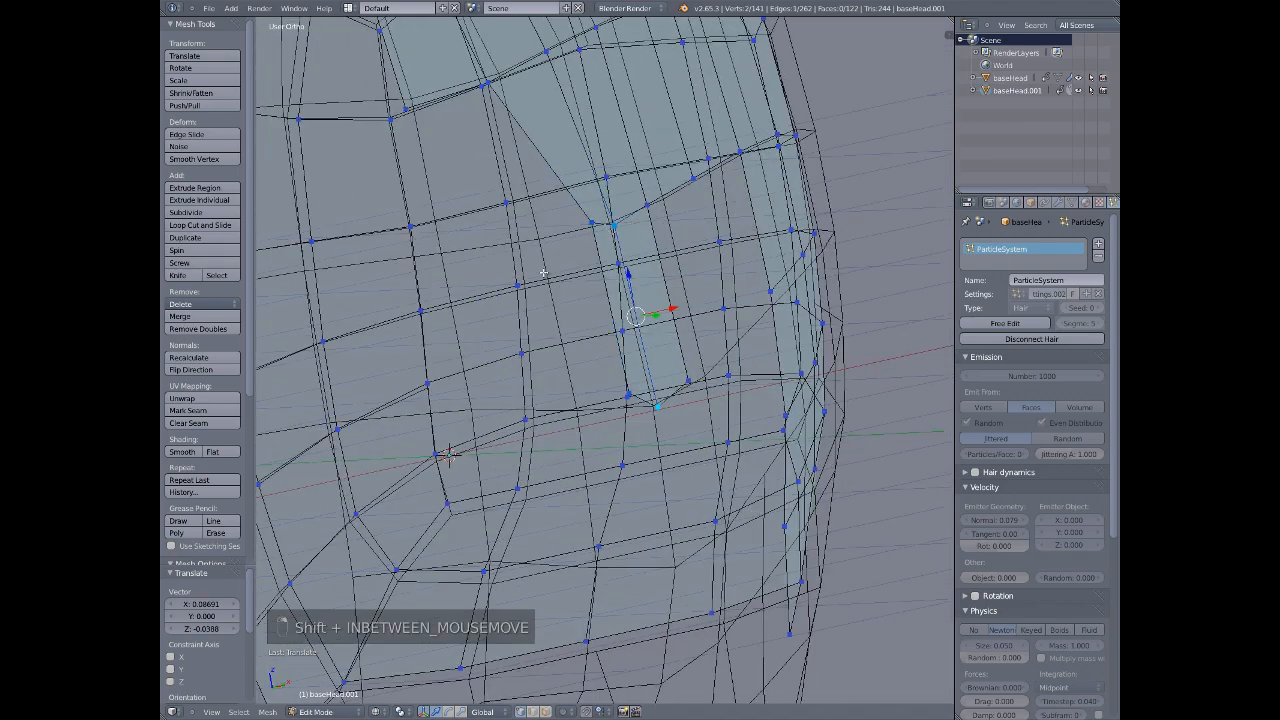
pyautogui.press('g')
pyautogui.rightClick(597, 262)
pyautogui.press('KP_1')
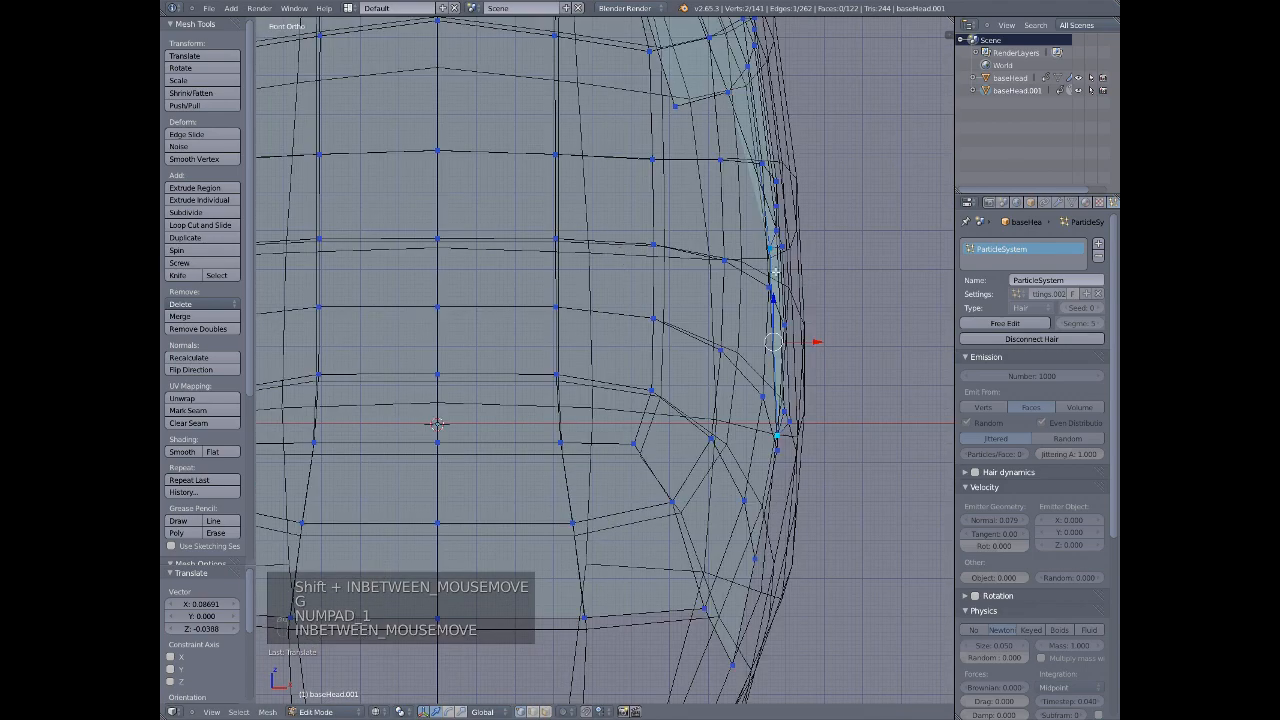
pyautogui.moveTo(816, 342); pyautogui.dragTo(837, 338)
pyautogui.scroll(-5, 830, 337)
pyautogui.moveTo(829, 337); pyautogui.dragTo(594, 313, button='middle')
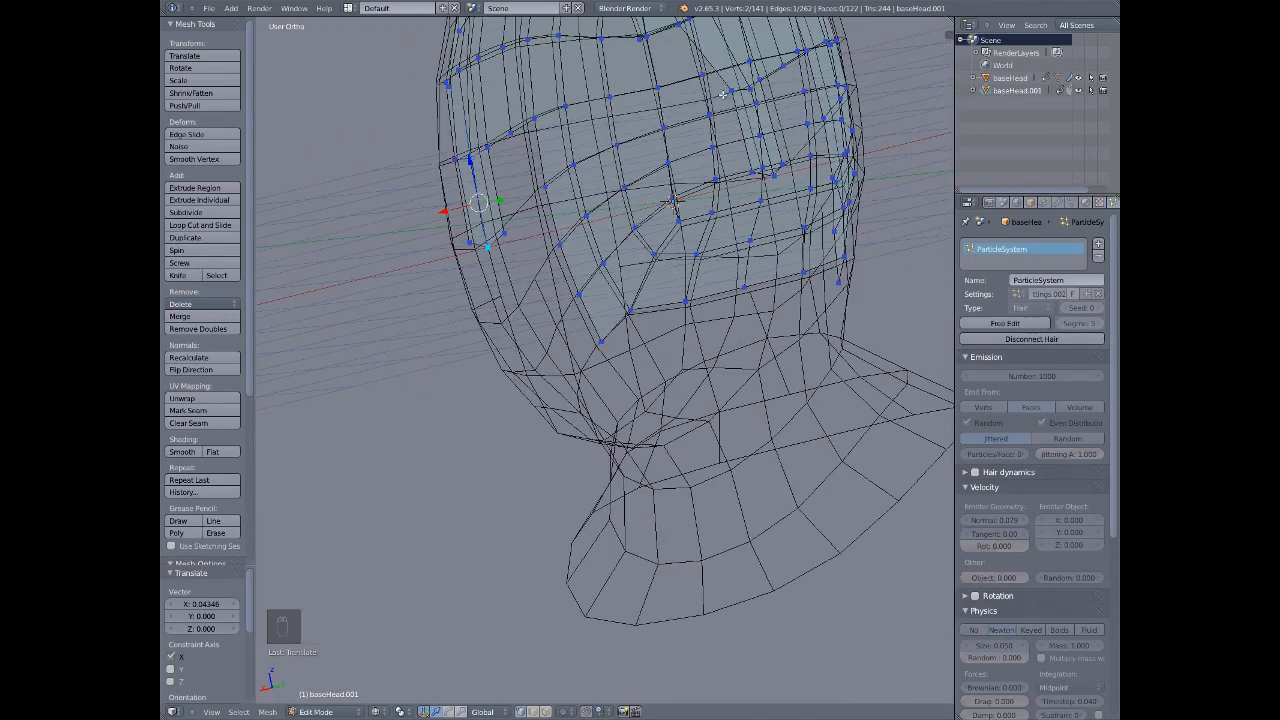
# - Raise the two lowest side vertices of the scalp mesh behind the ear, then return to Particle Mode
pyautogui.scroll(-3, 677, 205)
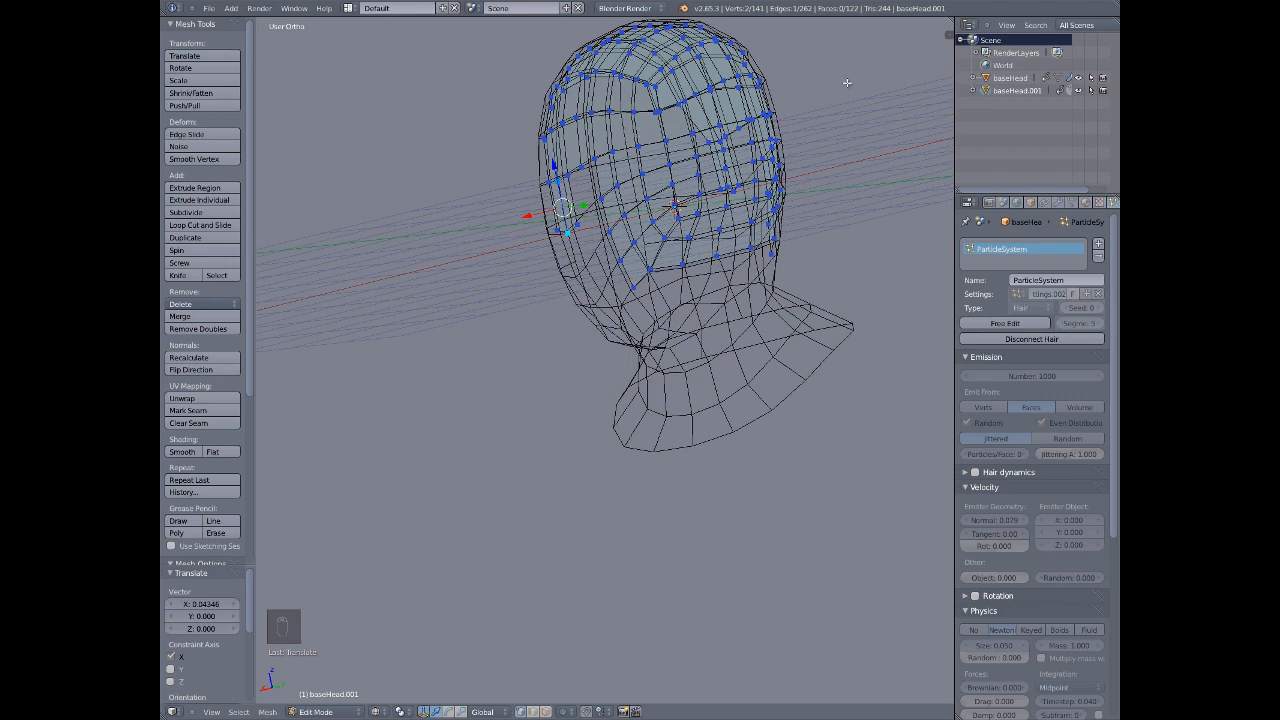
pyautogui.scroll(4, 614, 150)
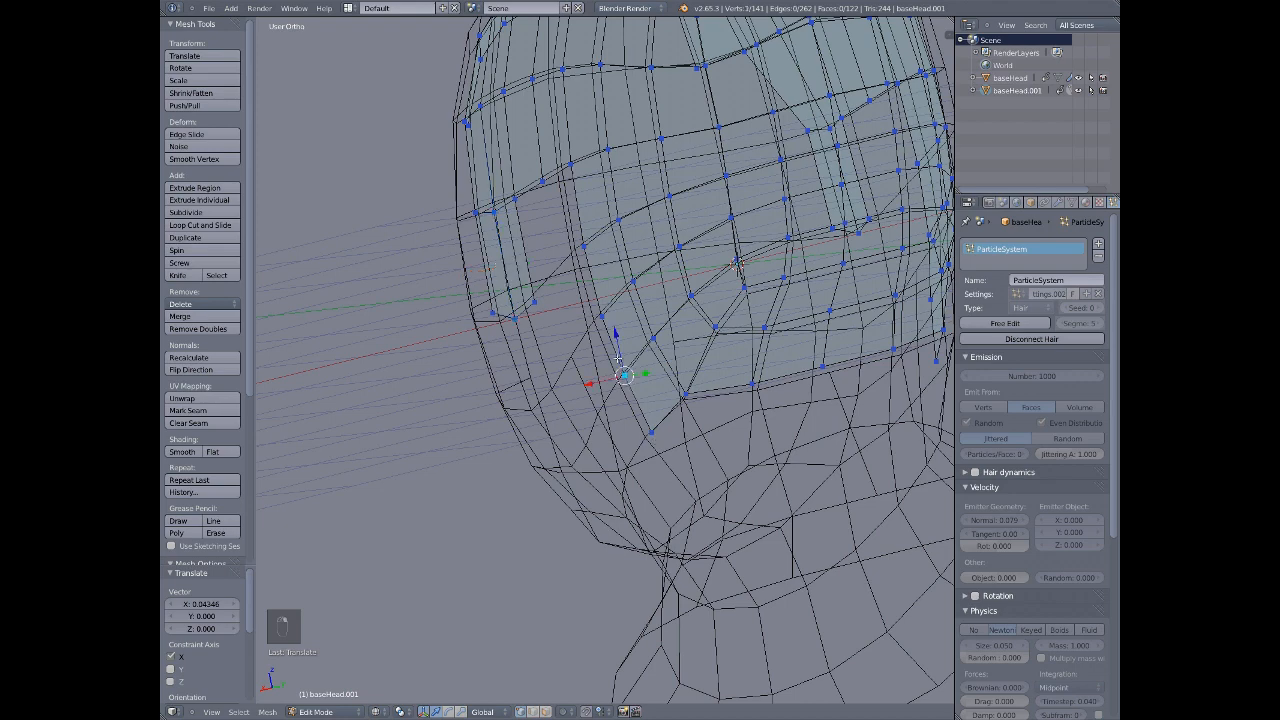
pyautogui.press('g')
pyautogui.click(620, 334)
pyautogui.press('g')
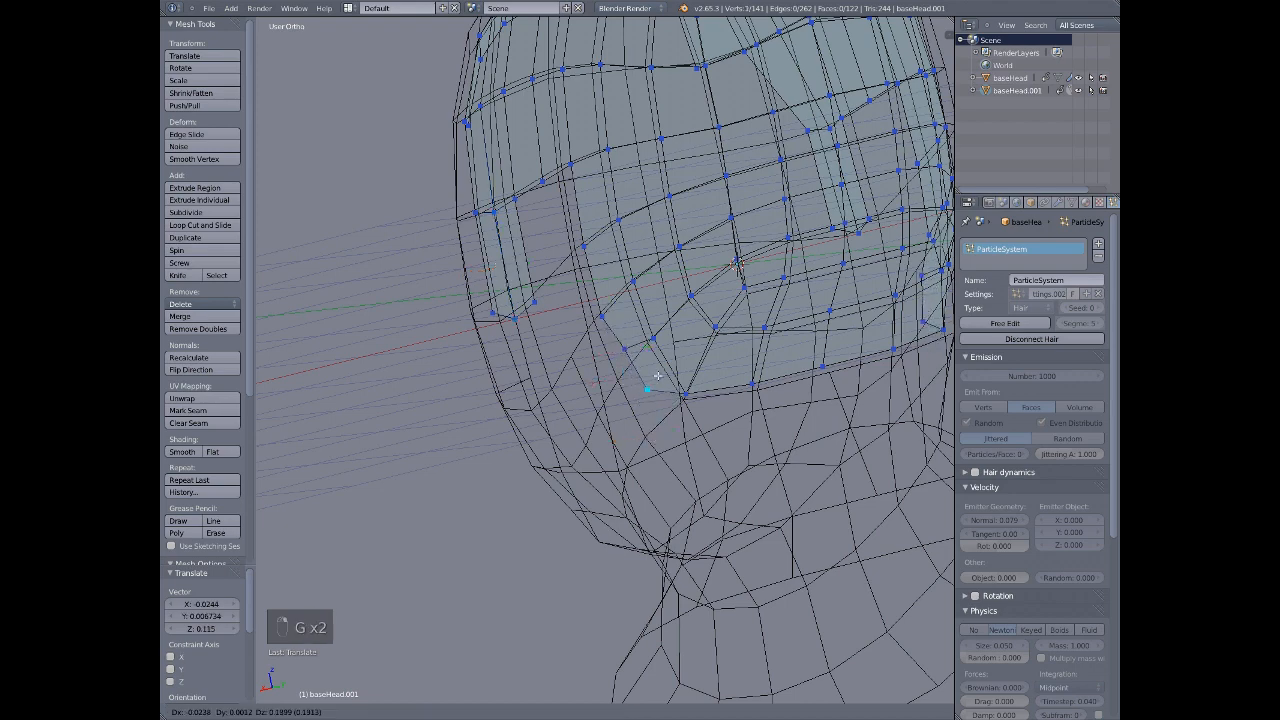
pyautogui.click(659, 373)
pyautogui.scroll(-3, 666, 371)
pyautogui.press('Tab')
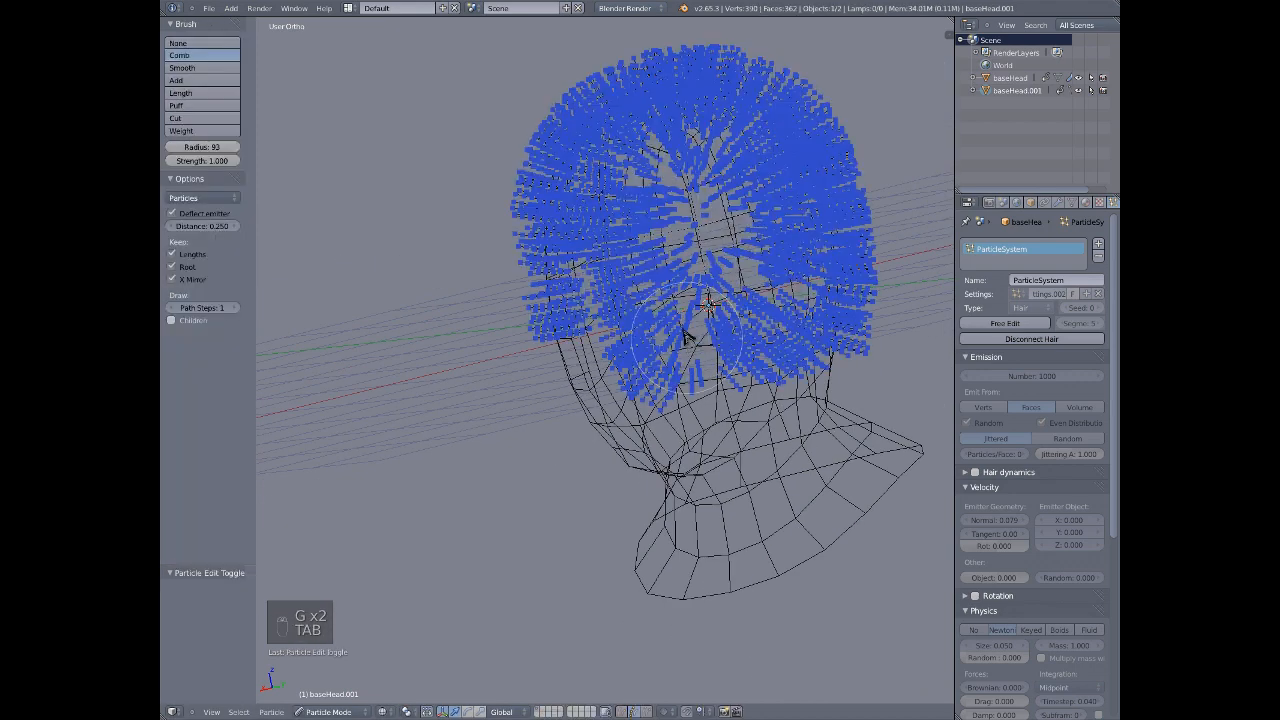
# - Restore solid shading and examine the reshaped hairline from the side, front and an angled view
pyautogui.press('z')
pyautogui.moveTo(600, 286)
pyautogui.mouseDown(button='middle')
pyautogui.moveTo(609, 437)
pyautogui.moveTo(672, 366)
pyautogui.moveTo(566, 294)
pyautogui.moveTo(574, 380)
pyautogui.moveTo(623, 346)
pyautogui.moveTo(672, 282)
pyautogui.mouseUp(button='middle')
pyautogui.moveTo(680, 329); pyautogui.dragTo(594, 357, button='middle')
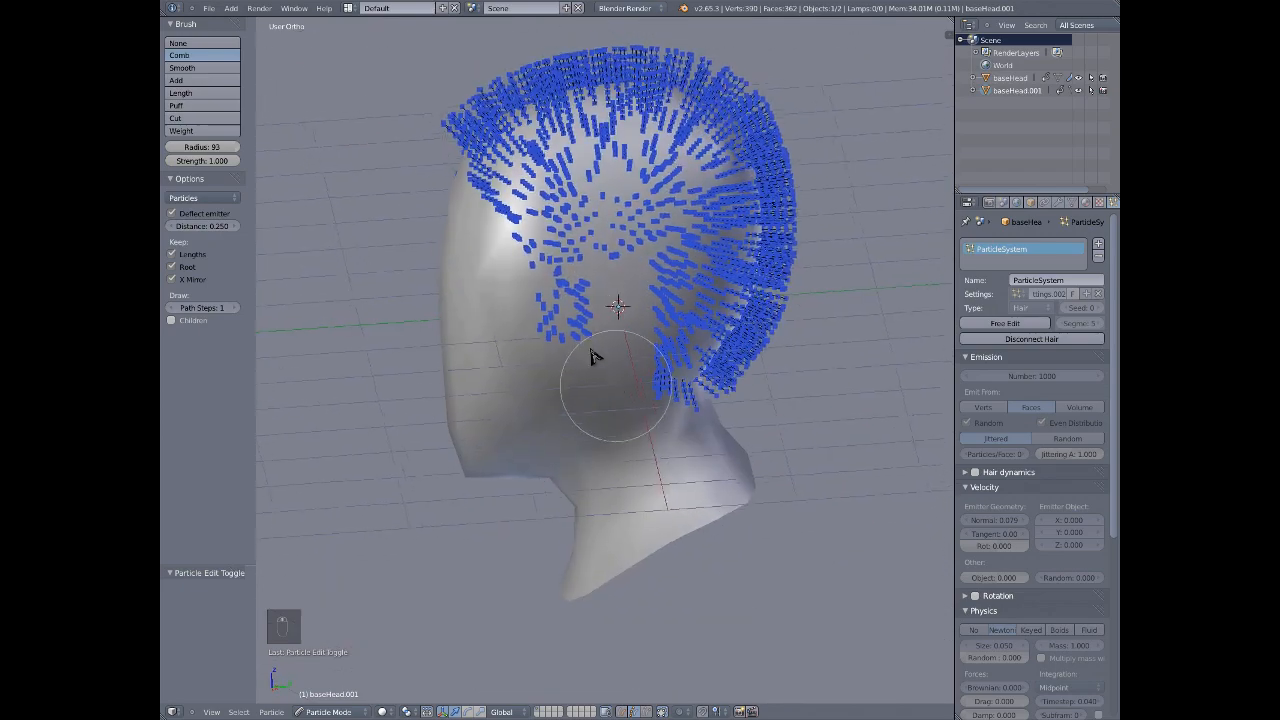
pyautogui.scroll(3, 595, 355)
pyautogui.press('KP_3')
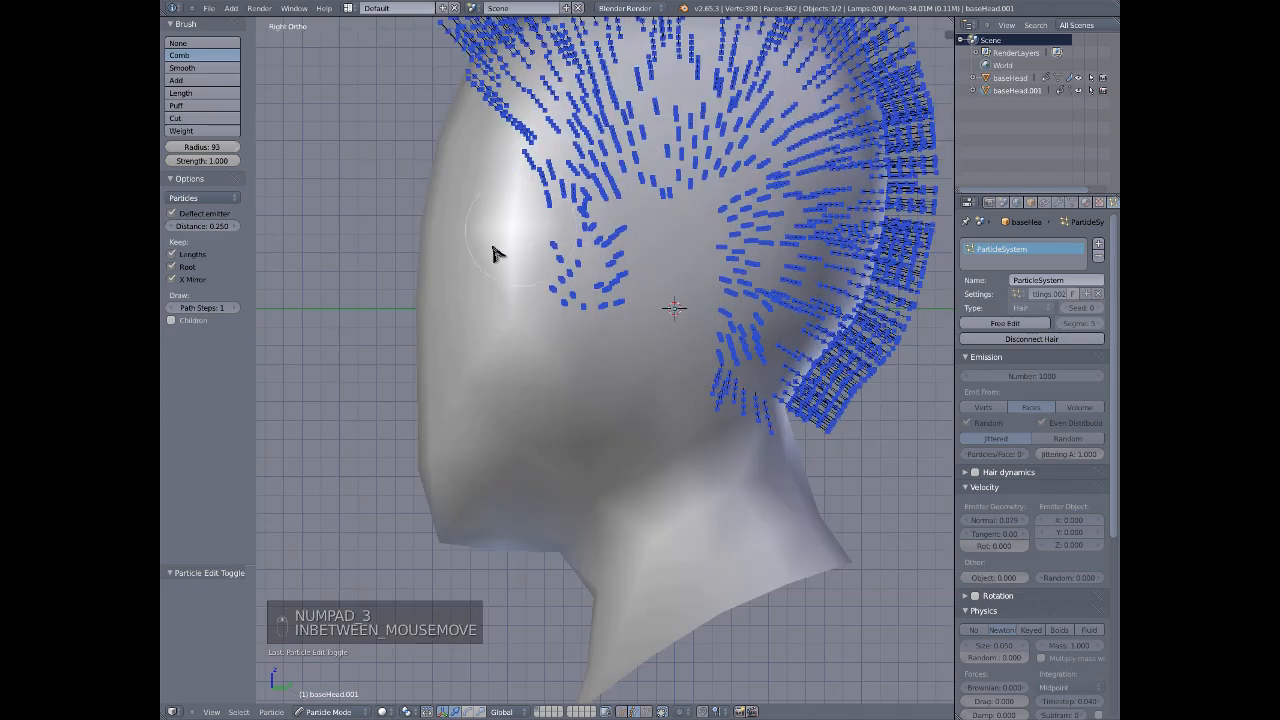
pyautogui.scroll(-5, 517, 286)
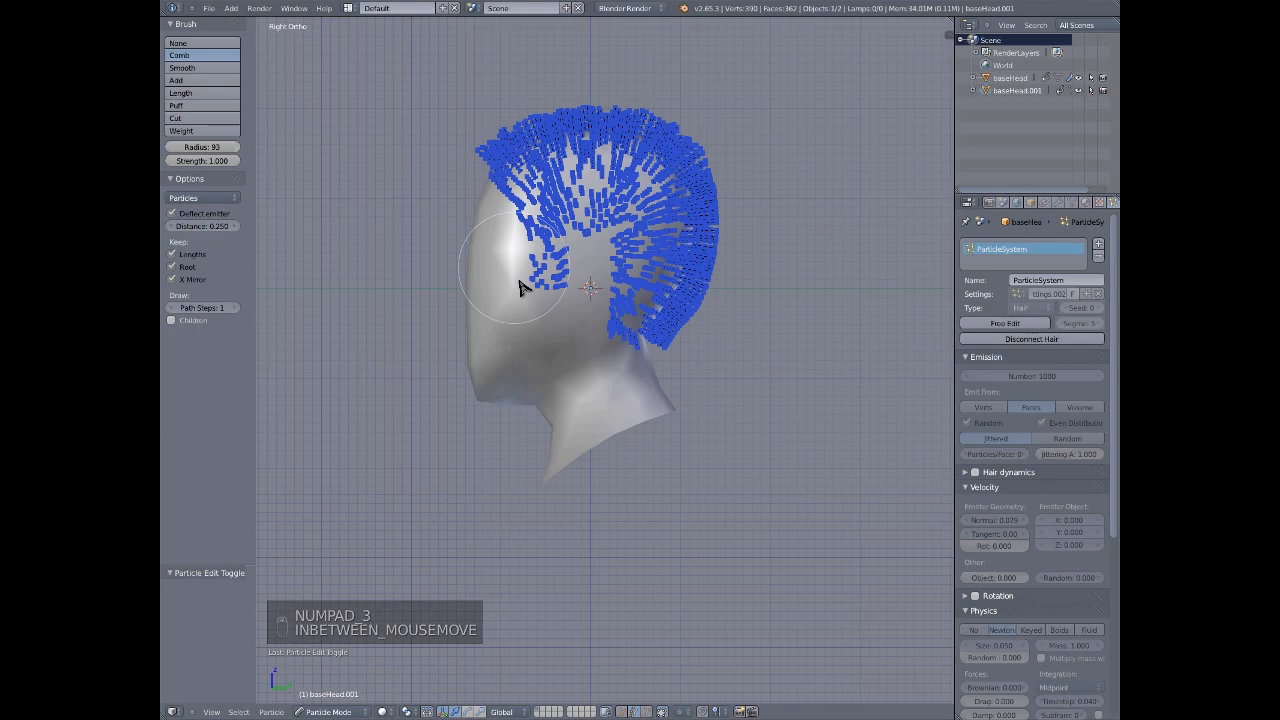
pyautogui.moveTo(517, 286); pyautogui.dragTo(683, 323, button='middle')
pyautogui.press('KP_1')
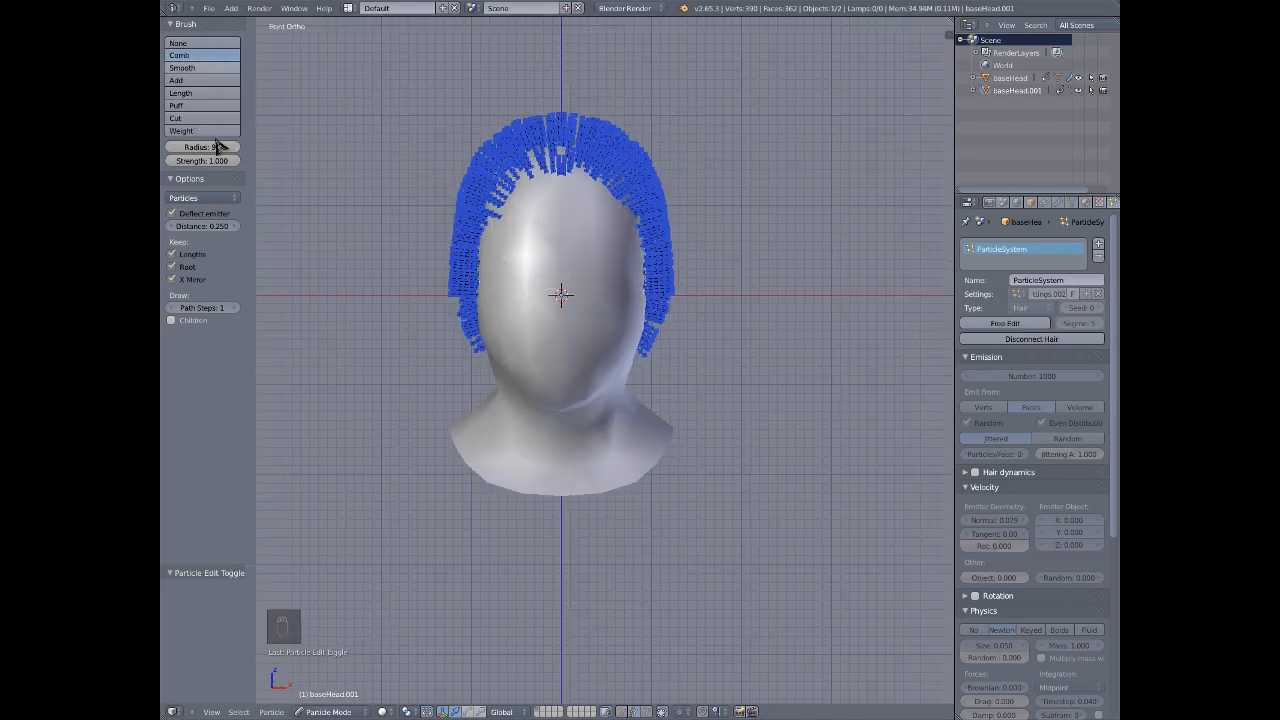
pyautogui.scroll(3, 754, 306)
pyautogui.moveTo(694, 269); pyautogui.dragTo(620, 294, button='middle')
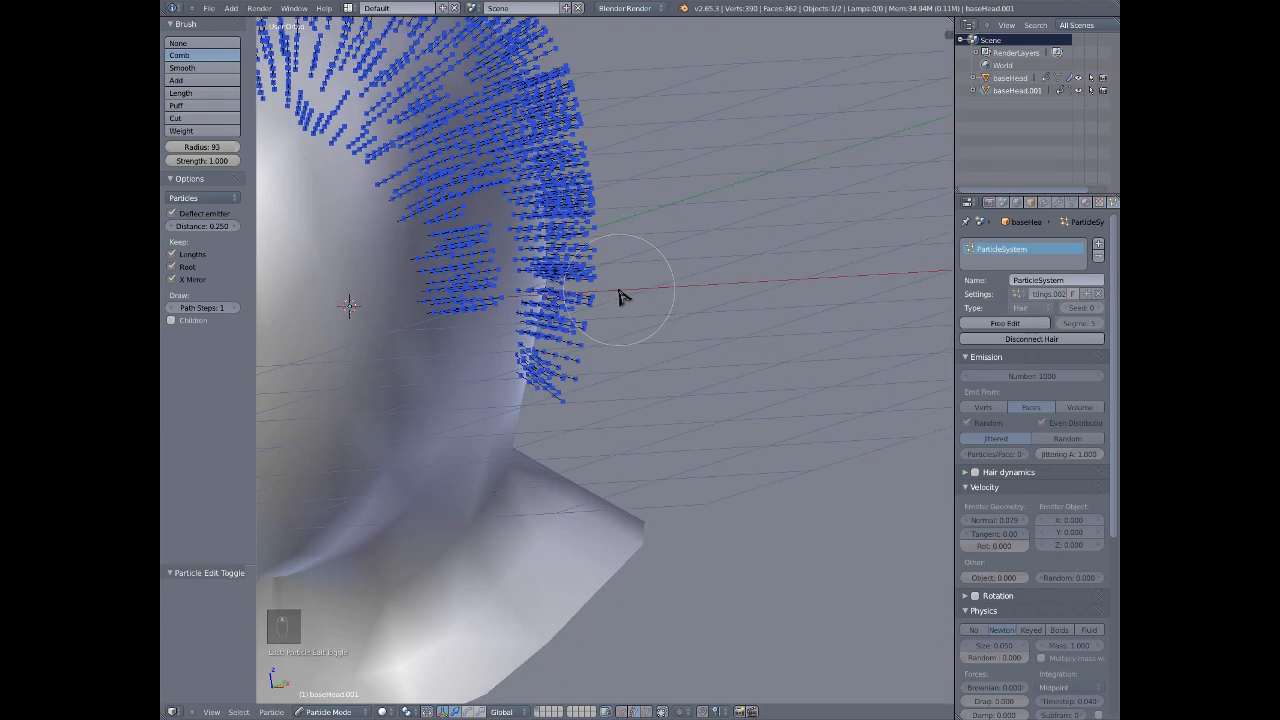
# - Shorten the sideburn hairs using the Length brush in Shrink mode with a radius of 85
pyautogui.click(215, 93)
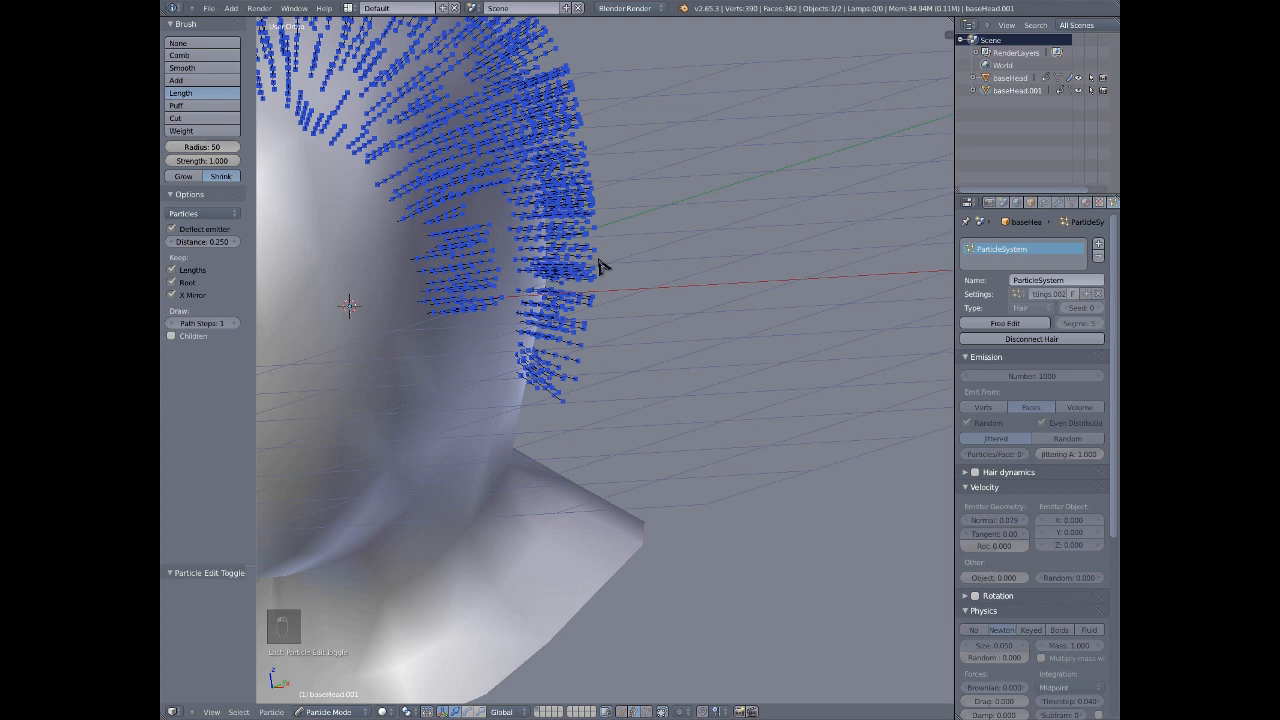
pyautogui.press('f')
pyautogui.click(488, 290)
pyautogui.moveTo(466, 252)
pyautogui.mouseDown()
pyautogui.moveTo(469, 286)
pyautogui.moveTo(446, 277)
pyautogui.moveTo(463, 309)
pyautogui.moveTo(442, 314)
pyautogui.moveTo(429, 237)
pyautogui.moveTo(445, 216)
pyautogui.moveTo(431, 209)
pyautogui.mouseUp()
pyautogui.scroll(-4, 430, 214)
pyautogui.scroll(5, 431, 217)
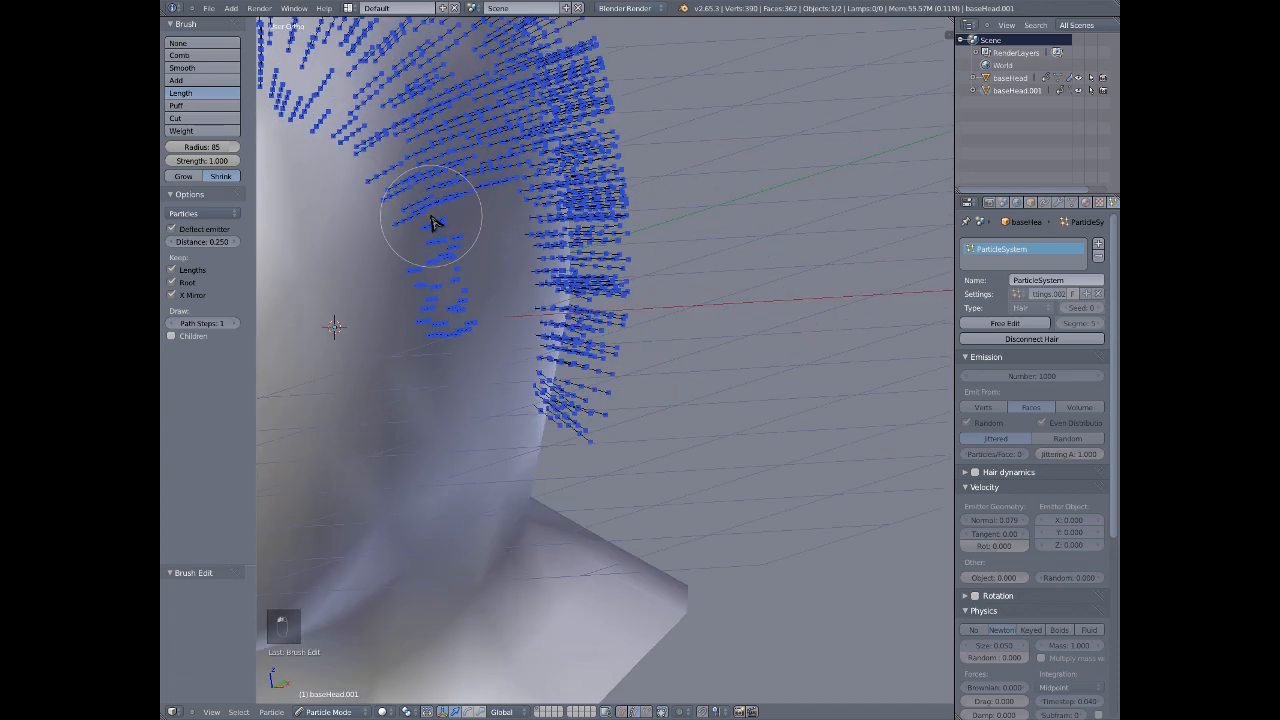
# - Undo the shortening strokes on the sideburn hairs and return to the front view of the head
pyautogui.scroll(-4, 432, 220)
pyautogui.moveTo(429, 291); pyautogui.dragTo(577, 329, button='middle')
pyautogui.hotkey('ctrl', 'z')
pyautogui.hotkey('ctrl', 'z')
pyautogui.hotkey('ctrl', 'z')
pyautogui.hotkey('ctrl', 'z')
pyautogui.hotkey('ctrl', 'z')
pyautogui.hotkey('ctrl', 'z')
pyautogui.hotkey('ctrl', 'z')
pyautogui.hotkey('ctrl', 'z')
pyautogui.hotkey('ctrl', 'z')
pyautogui.hotkey('ctrl', 'z')
pyautogui.hotkey('ctrl', 'z')
pyautogui.hotkey('ctrl', 'z')
pyautogui.hotkey('ctrl', 'z')
pyautogui.hotkey('ctrl', 'z')
pyautogui.hotkey('ctrl', 'z')
pyautogui.hotkey('ctrl', 'z')
pyautogui.hotkey('ctrl', 'z')
pyautogui.hotkey('ctrl', 'z')
pyautogui.hotkey('ctrl', 'z')
pyautogui.hotkey('ctrl', 'z')
pyautogui.hotkey('ctrl', 'z')
pyautogui.scroll(-3, 497, 284)
pyautogui.scroll(3, 565, 310)
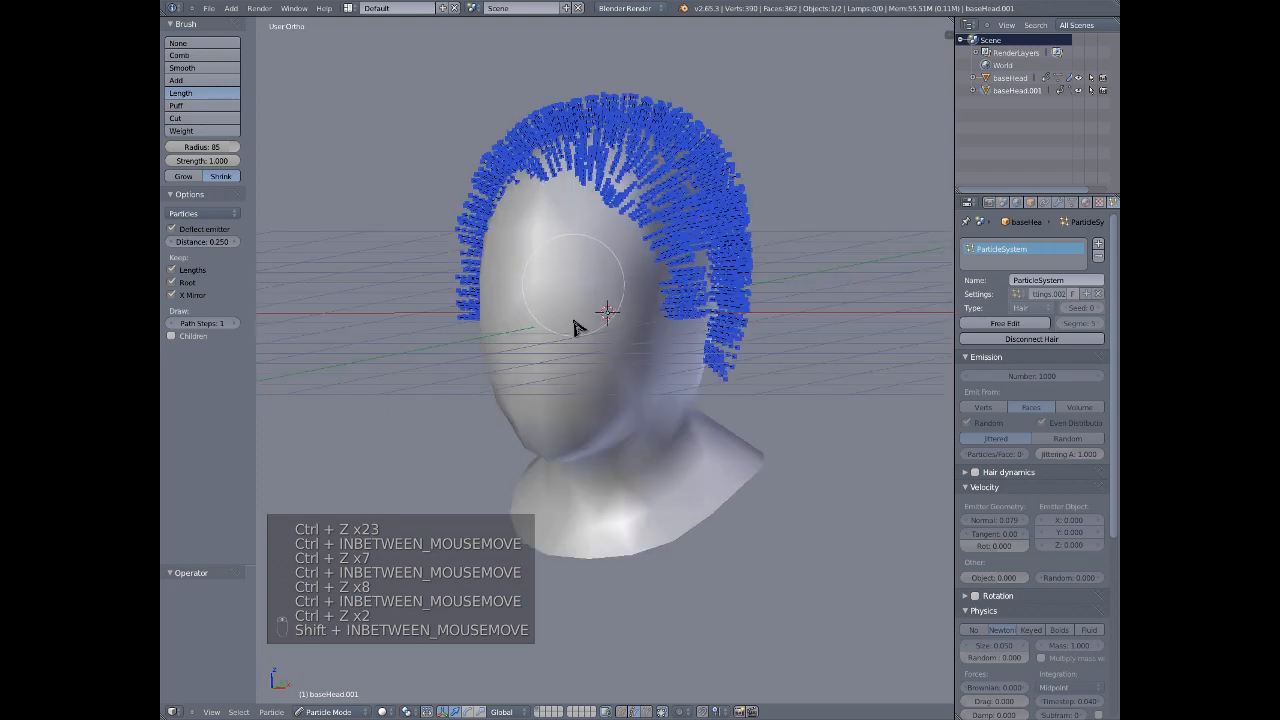
pyautogui.press('KP_1')
pyautogui.scroll(2, 407, 250)
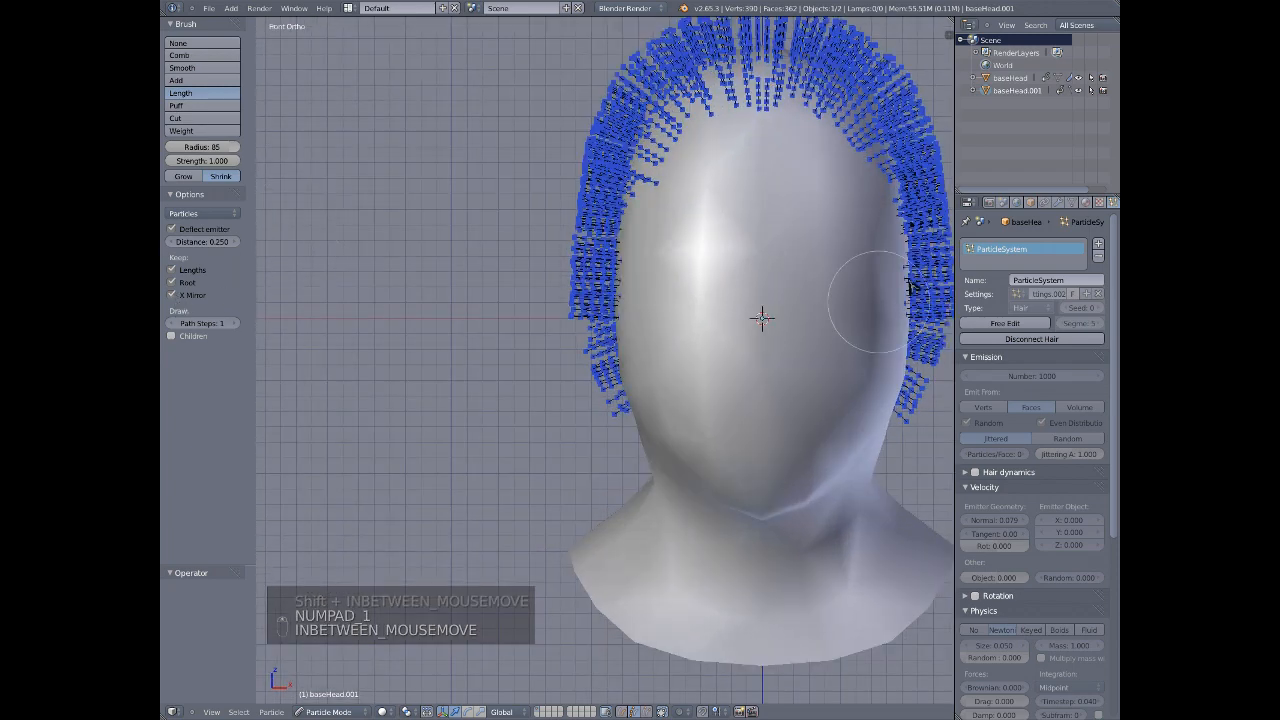
pyautogui.keyDown('shift'); pyautogui.moveTo(766, 294); pyautogui.dragTo(523, 320, button='middle'); pyautogui.keyUp('shift')
pyautogui.hotkey('ctrl', 'z')
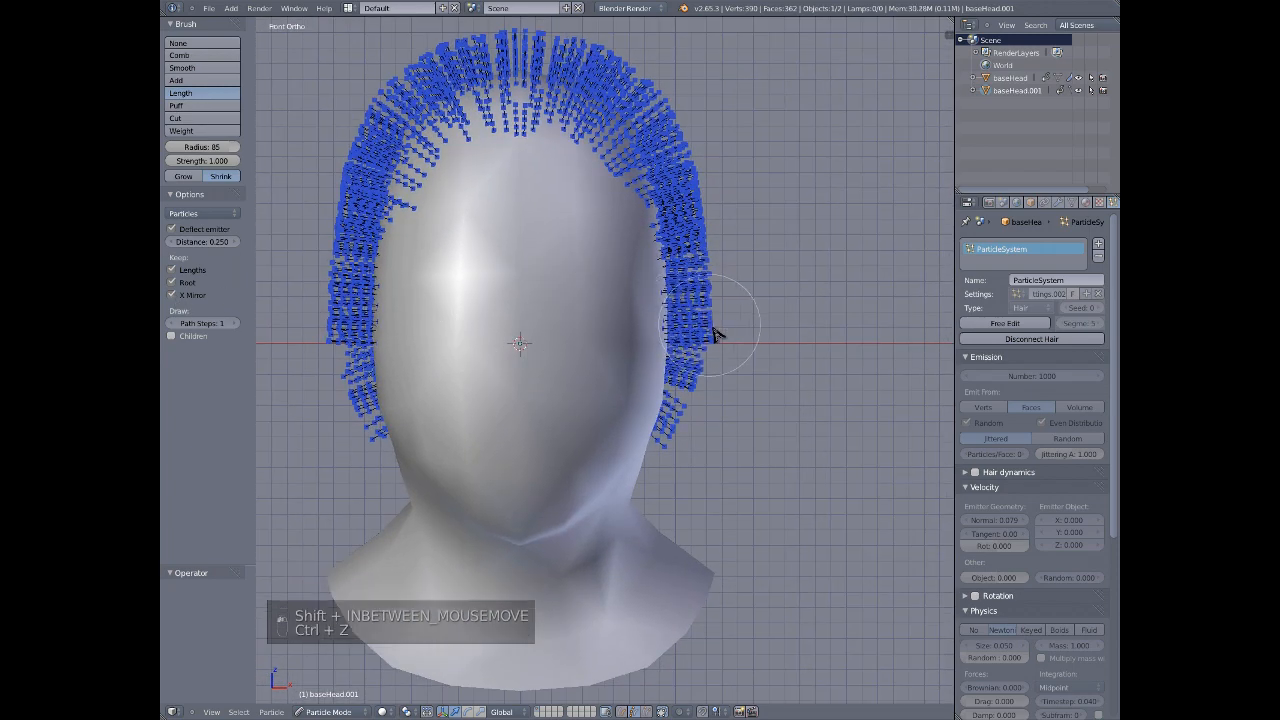
# - Mirror all the hair particles across the head and remove the doubled ones with a merge distance of 0.0002
pyautogui.press('a')
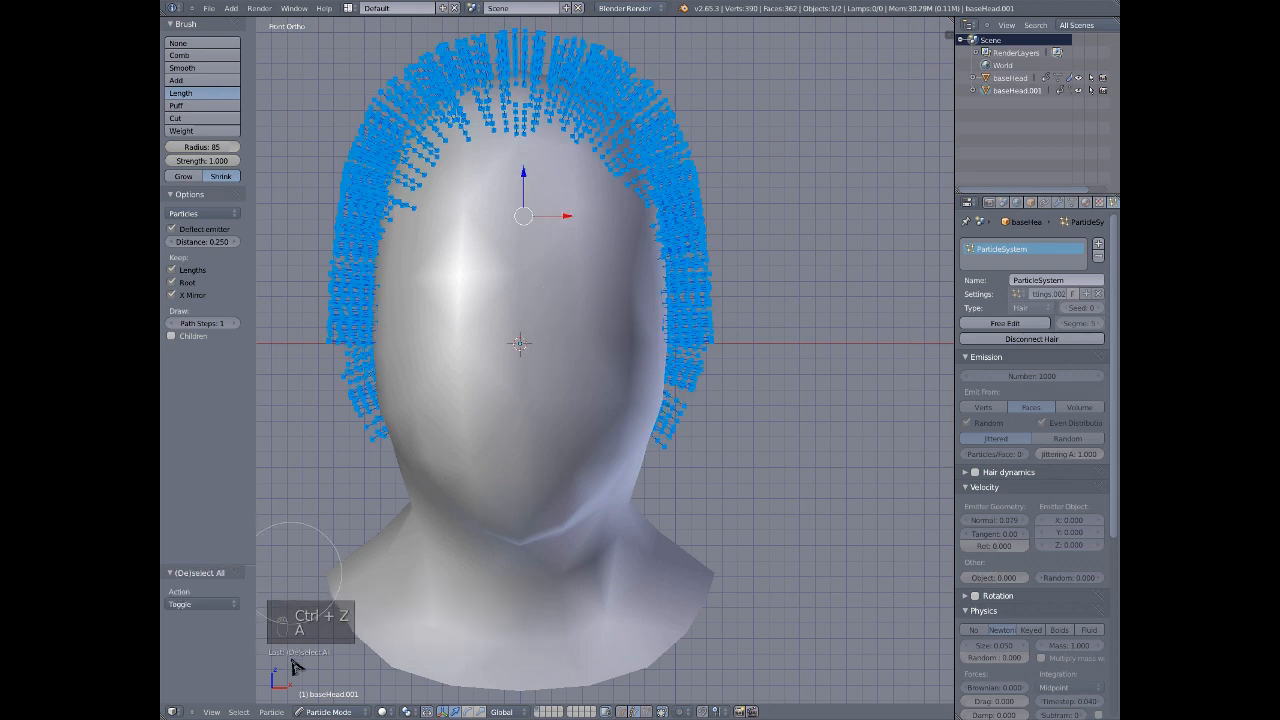
pyautogui.click(273, 712)
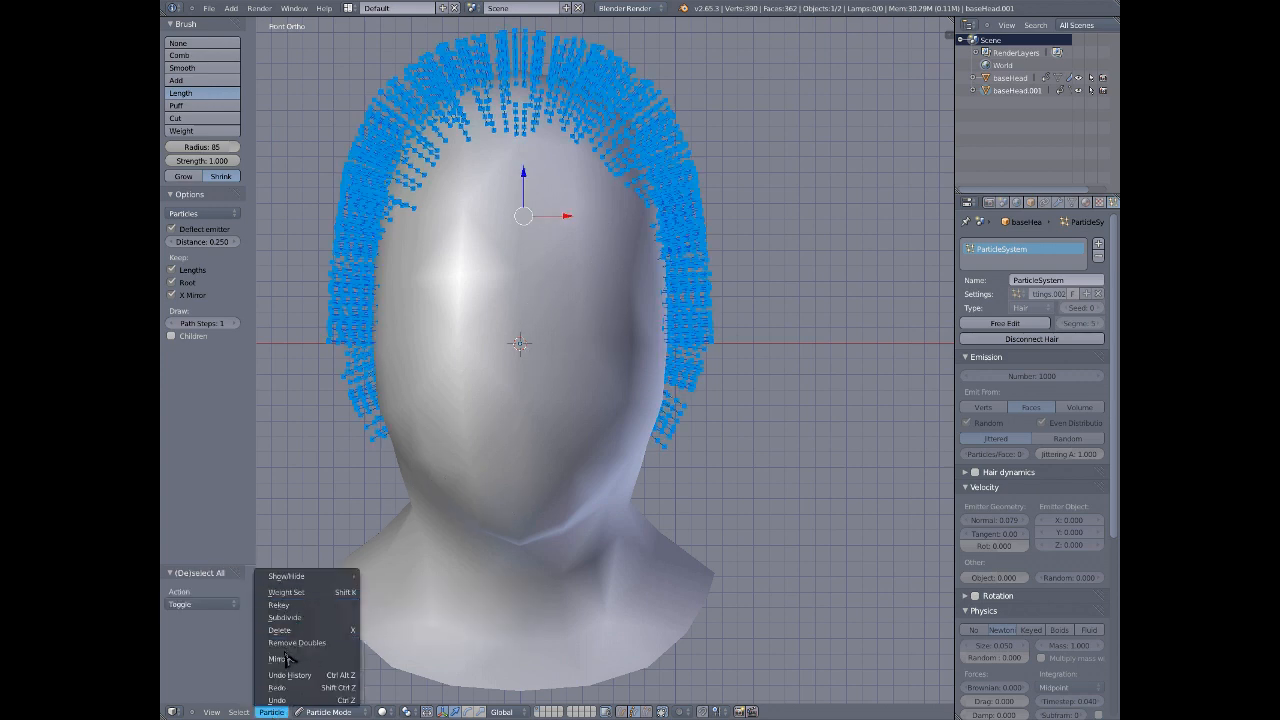
pyautogui.click(325, 634)
pyautogui.press('w')
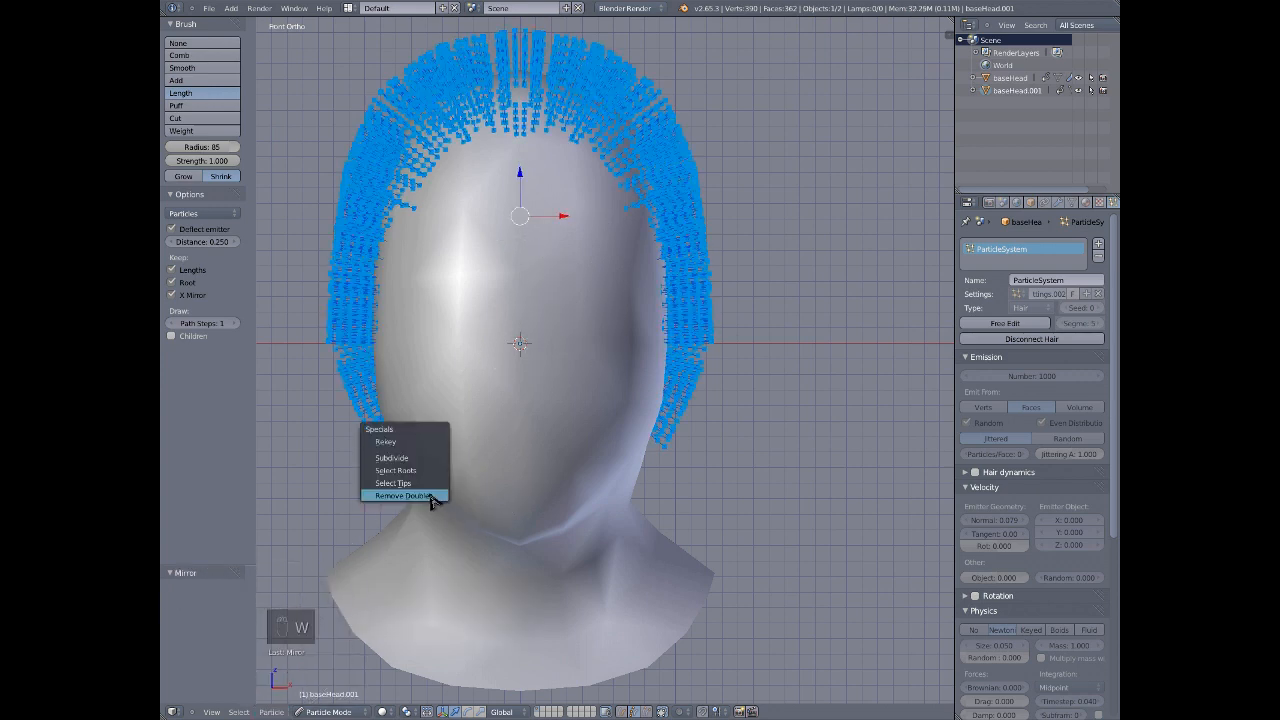
pyautogui.click(432, 494)
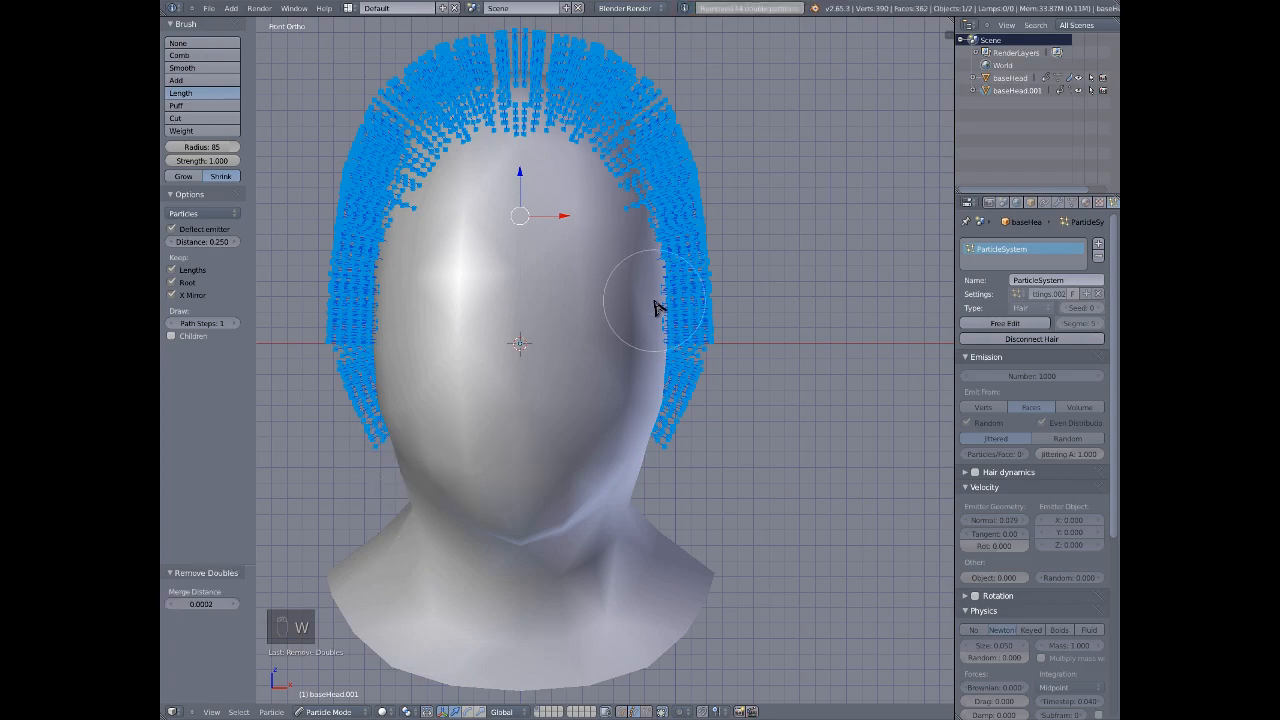
pyautogui.press('a')
# - Shorten the sideburn hairs and the hairs behind the ear using the Length brush in Shrink mode with a radius of 85
pyautogui.moveTo(763, 343); pyautogui.dragTo(672, 347, button='middle')
pyautogui.scroll(2, 575, 310)
pyautogui.moveTo(586, 357)
pyautogui.mouseDown()
pyautogui.moveTo(589, 346)
pyautogui.moveTo(603, 383)
pyautogui.moveTo(592, 395)
pyautogui.moveTo(590, 325)
pyautogui.mouseUp()
pyautogui.moveTo(600, 326)
pyautogui.mouseDown(button='middle')
pyautogui.moveTo(643, 360)
pyautogui.moveTo(674, 317)
pyautogui.moveTo(634, 371)
pyautogui.moveTo(640, 350)
pyautogui.moveTo(680, 349)
pyautogui.moveTo(557, 353)
pyautogui.mouseUp(button='middle')
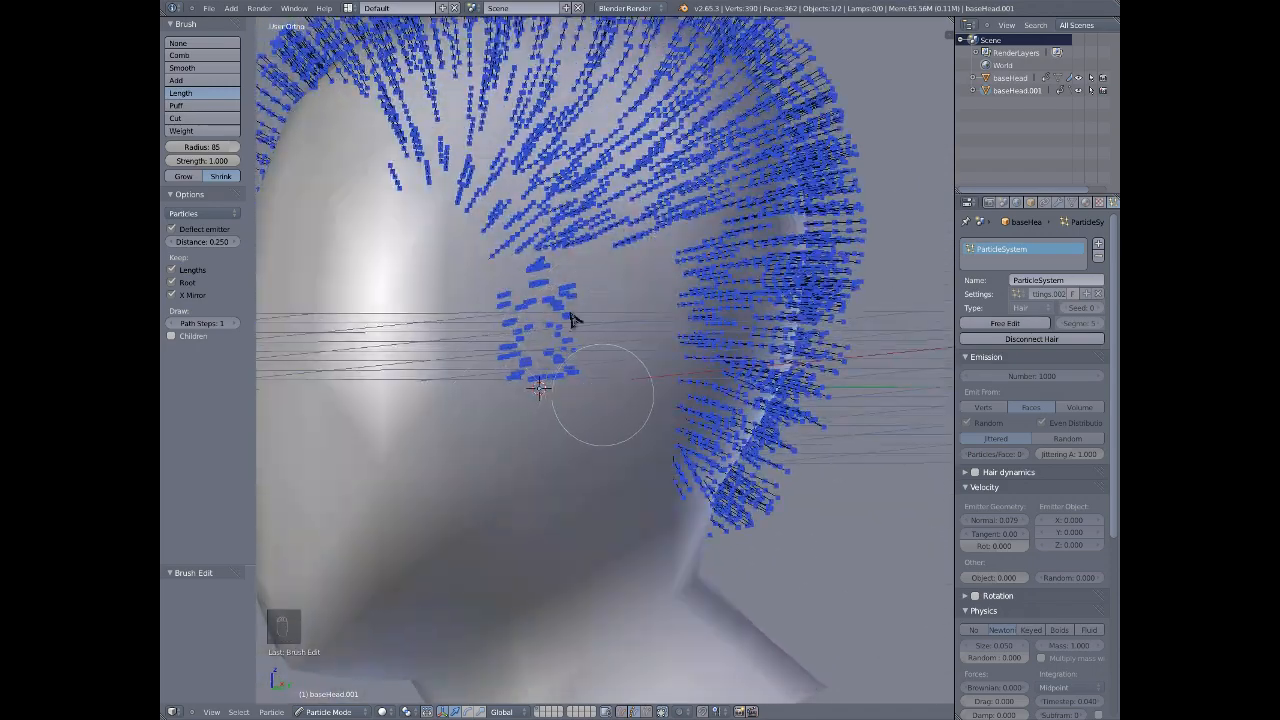
pyautogui.moveTo(679, 362); pyautogui.dragTo(690, 298, button='middle')
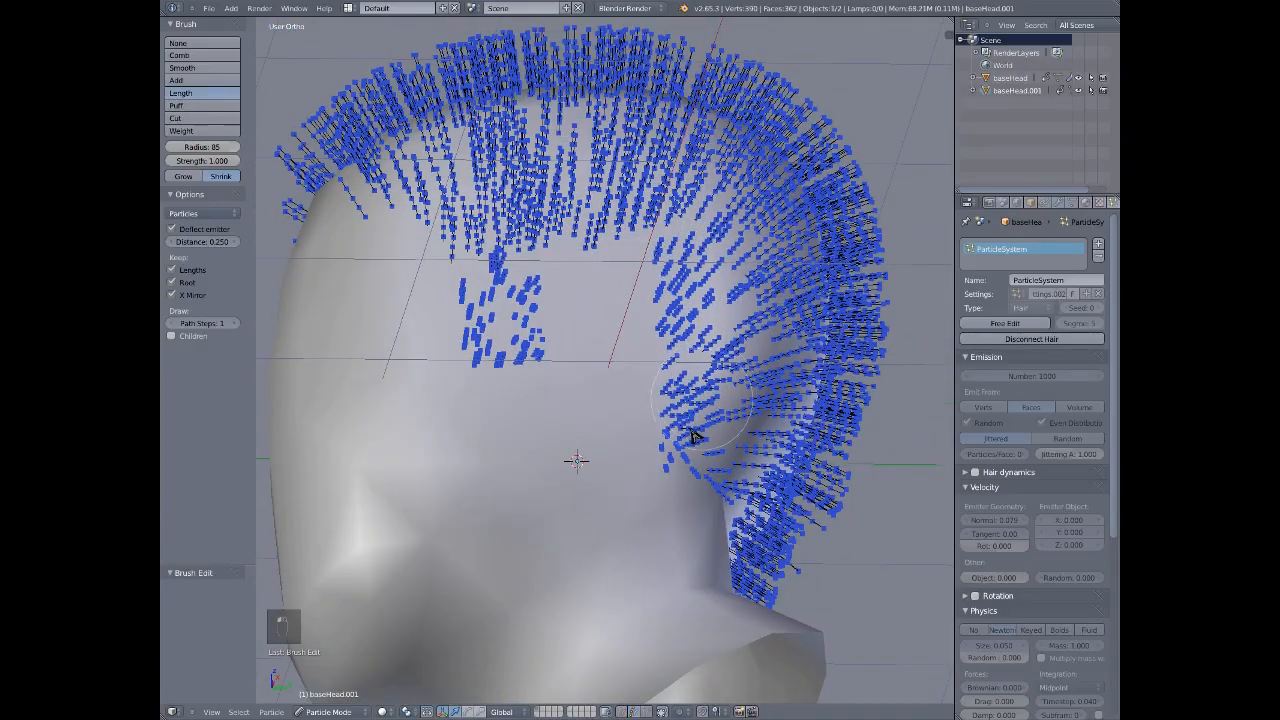
pyautogui.moveTo(707, 465); pyautogui.dragTo(785, 312, button='middle')
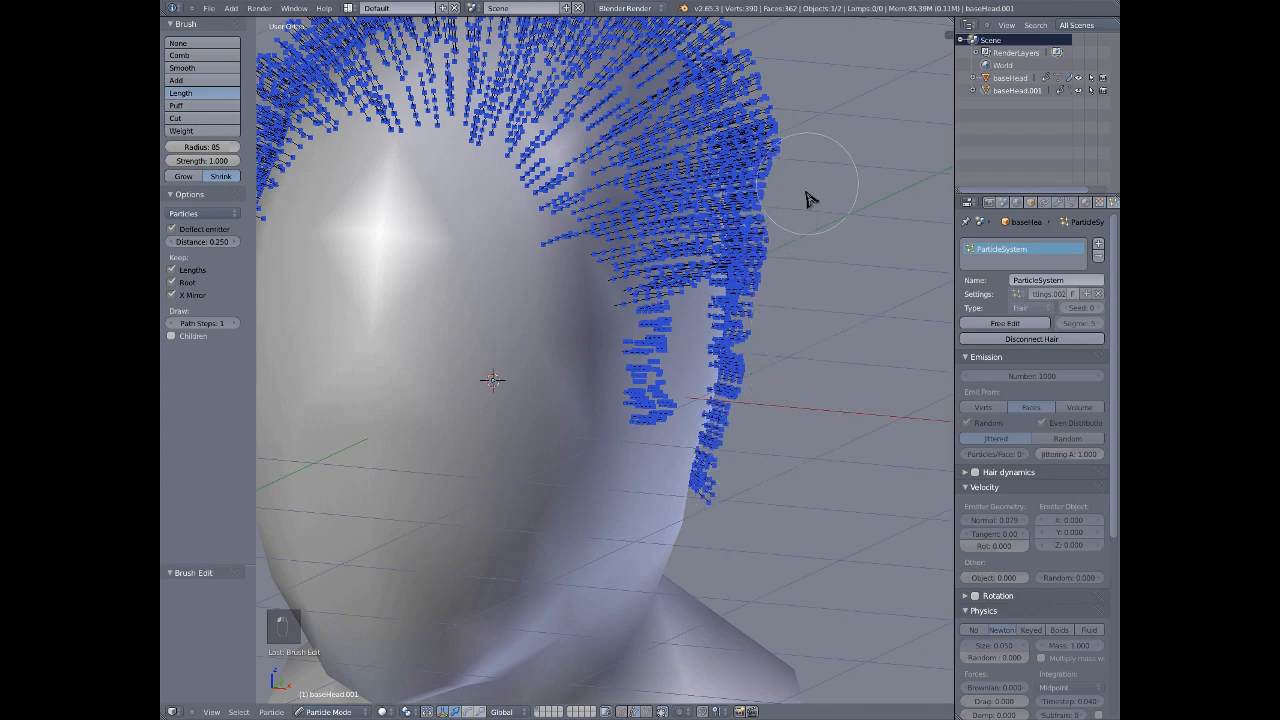
# - Shorten the hairs along the side of the head, from behind the ear up towards the crown, with the Length brush
pyautogui.scroll(-3, 793, 316)
pyautogui.moveTo(843, 314)
pyautogui.mouseDown(button='middle')
pyautogui.moveTo(590, 318)
pyautogui.moveTo(841, 304)
pyautogui.mouseUp(button='middle')
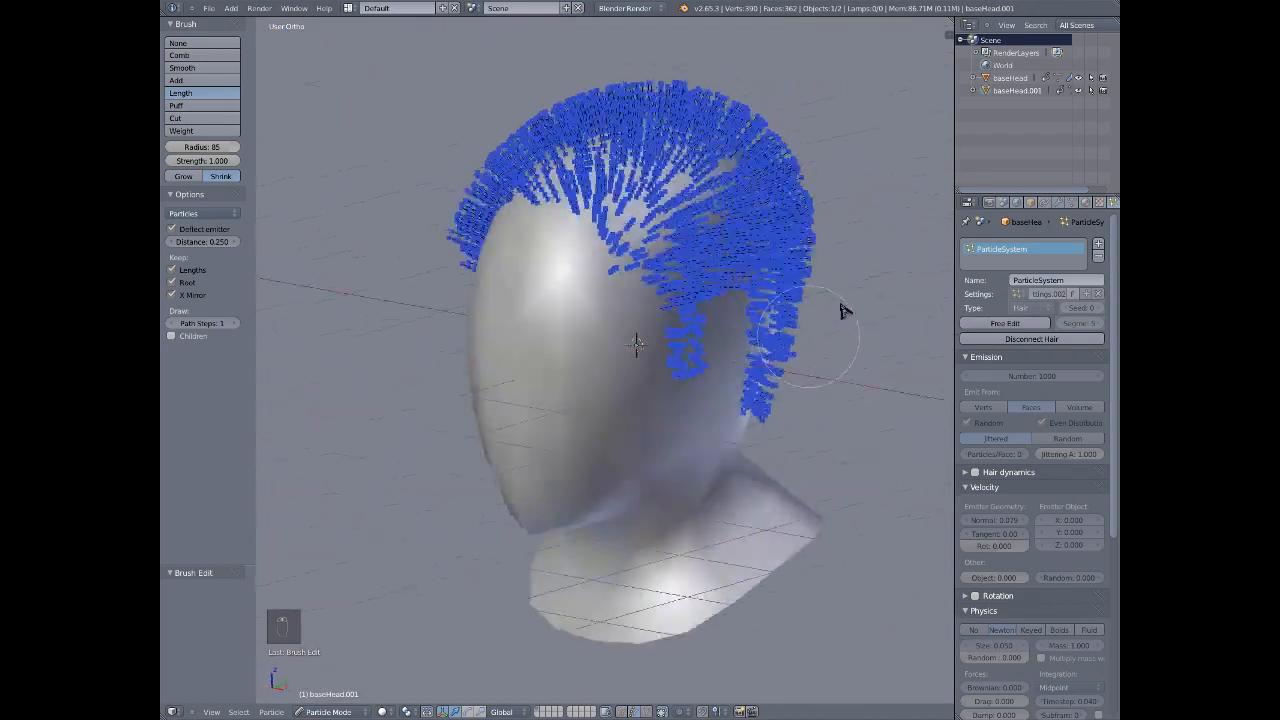
pyautogui.moveTo(672, 392); pyautogui.dragTo(733, 278, button='middle')
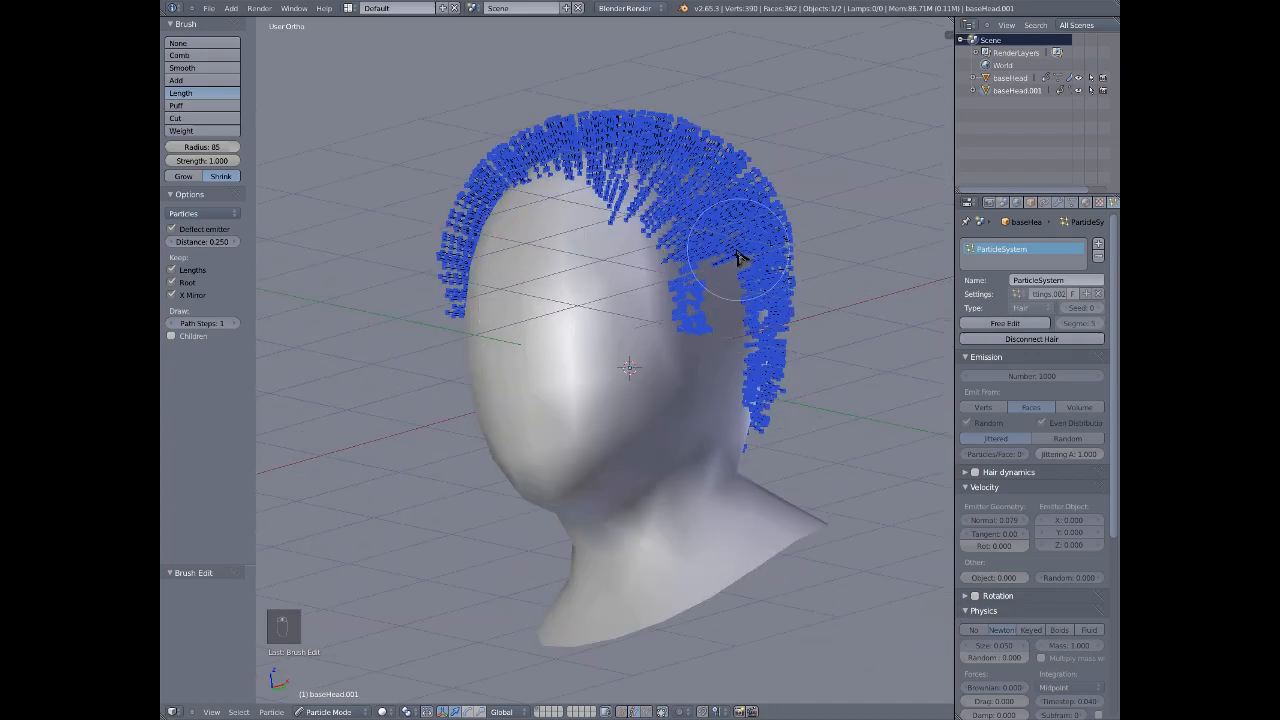
pyautogui.scroll(3, 840, 260)
pyautogui.moveTo(832, 420); pyautogui.dragTo(820, 302, button='middle')
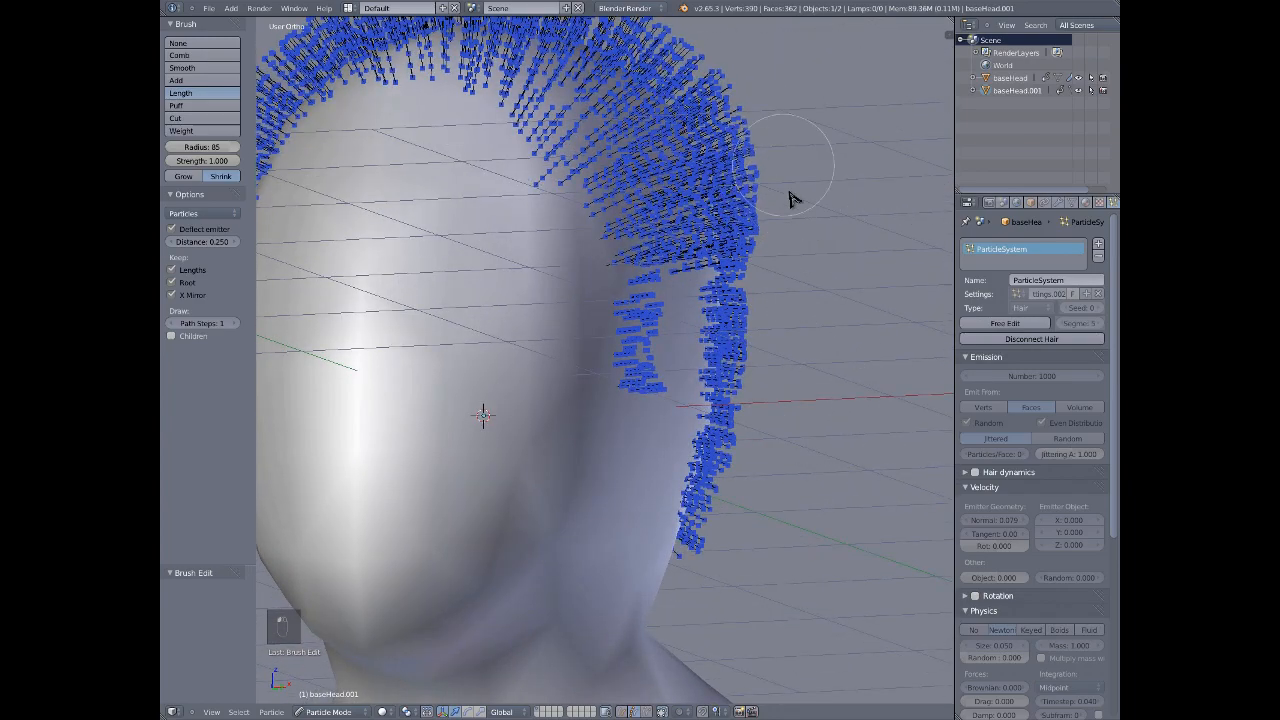
pyautogui.keyDown('ctrl'); pyautogui.moveTo(794, 262); pyautogui.dragTo(809, 289, button='middle'); pyautogui.keyUp('ctrl')
pyautogui.moveTo(787, 285)
pyautogui.mouseDown()
pyautogui.moveTo(797, 303)
pyautogui.moveTo(794, 157)
pyautogui.moveTo(785, 327)
pyautogui.mouseUp()
pyautogui.moveTo(785, 327); pyautogui.dragTo(811, 243, button='middle')
pyautogui.moveTo(800, 297)
pyautogui.mouseDown()
pyautogui.moveTo(720, 146)
pyautogui.moveTo(723, 157)
pyautogui.moveTo(660, 117)
pyautogui.moveTo(611, 106)
pyautogui.moveTo(645, 118)
pyautogui.moveTo(574, 63)
pyautogui.mouseUp()
# - Shorten the hairs along the back of the head down to the nape, working from the right side view
pyautogui.scroll(-3, 700, 225)
pyautogui.moveTo(700, 225); pyautogui.dragTo(610, 245, button='middle')
pyautogui.press('KP_3')
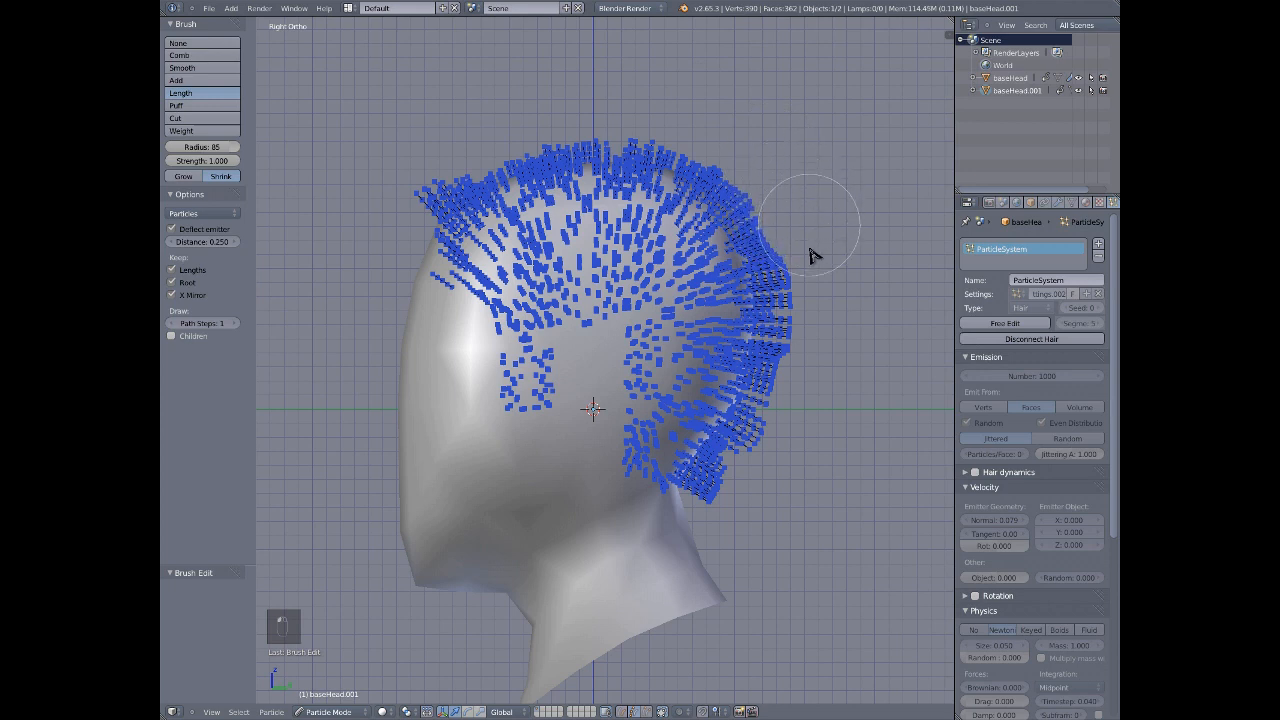
pyautogui.moveTo(810, 290)
pyautogui.mouseDown()
pyautogui.moveTo(803, 429)
pyautogui.moveTo(737, 520)
pyautogui.moveTo(726, 517)
pyautogui.moveTo(810, 438)
pyautogui.mouseUp()
pyautogui.moveTo(810, 438); pyautogui.dragTo(678, 298, button='middle')
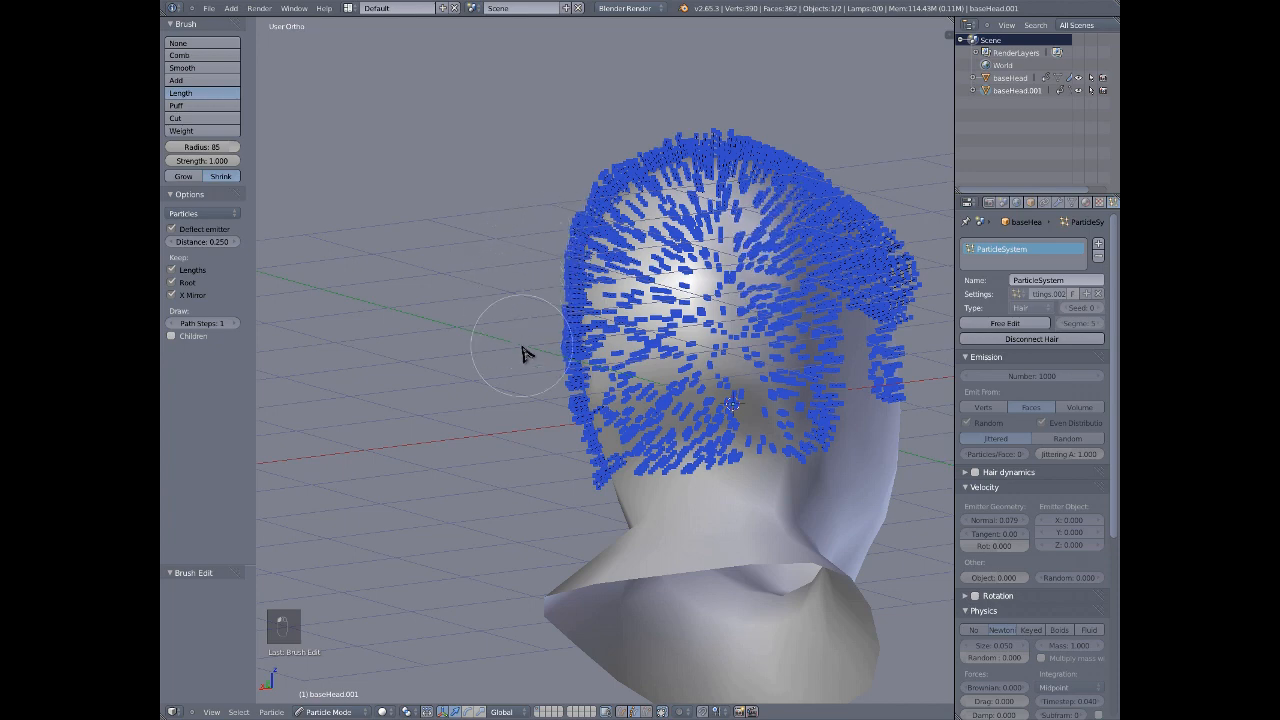
# - Trim the hairs on top of the head from the right side, and lengthen the front tuft above the forehead in Grow mode
pyautogui.moveTo(520, 331); pyautogui.dragTo(686, 249, button='middle')
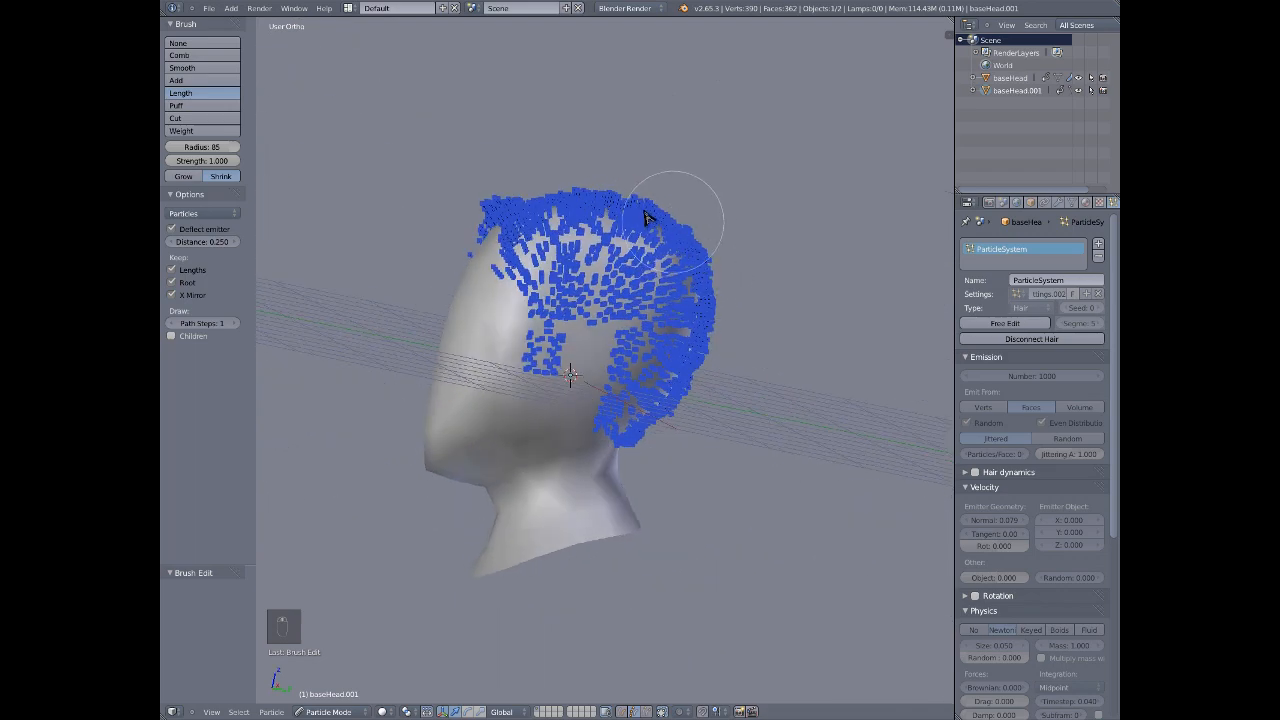
pyautogui.press('KP_3')
pyautogui.scroll(5, 609, 178)
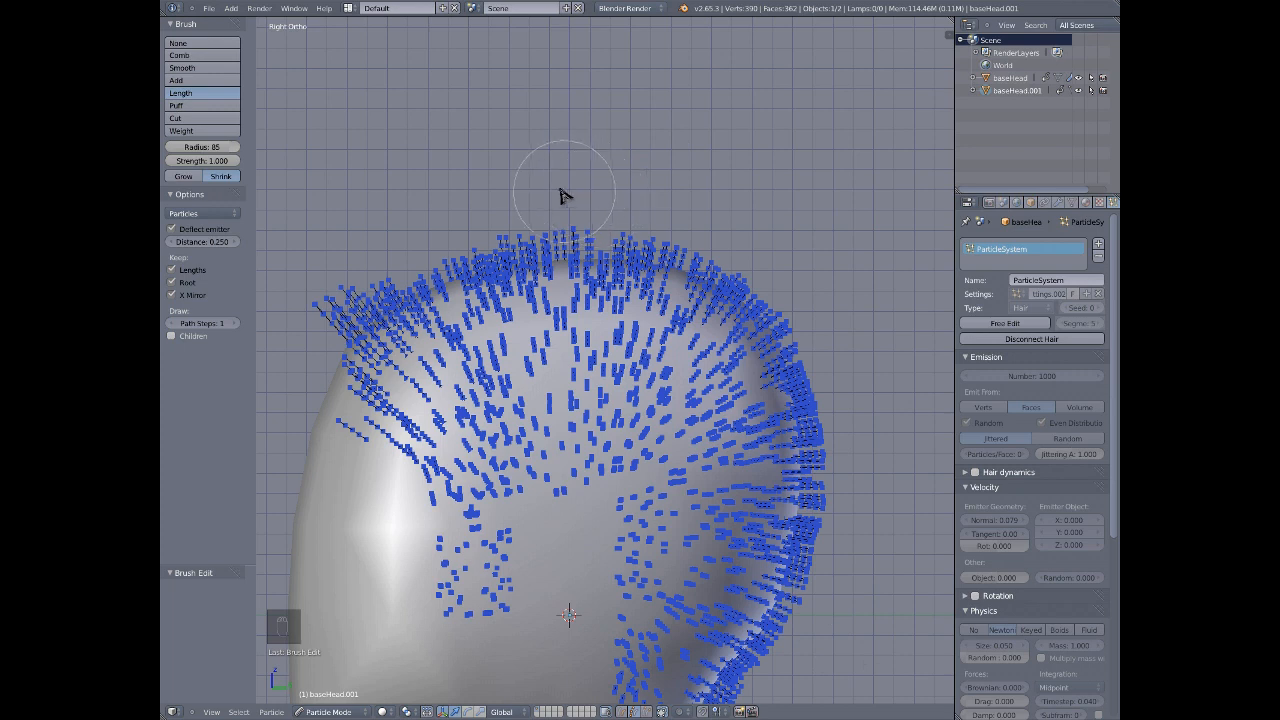
pyautogui.moveTo(557, 199); pyautogui.dragTo(529, 205)
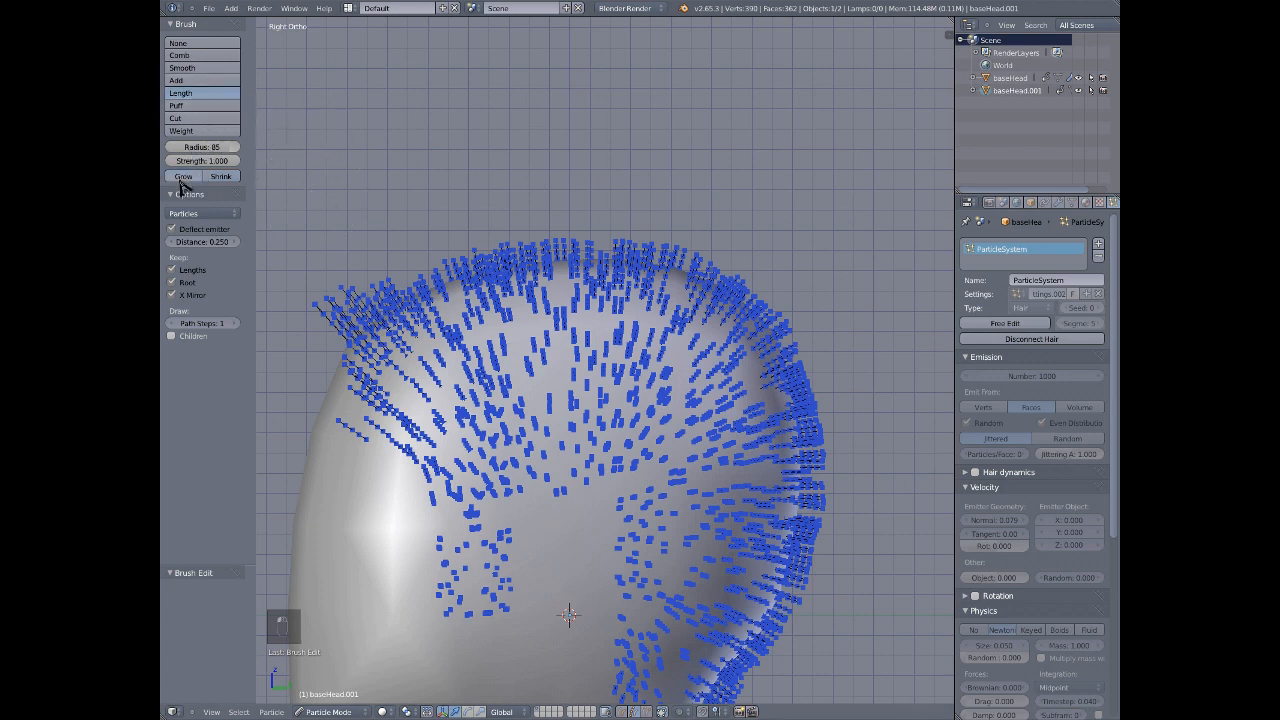
pyautogui.moveTo(298, 262)
pyautogui.mouseDown()
pyautogui.moveTo(323, 286)
pyautogui.moveTo(360, 263)
pyautogui.moveTo(303, 246)
pyautogui.moveTo(291, 284)
pyautogui.mouseUp()
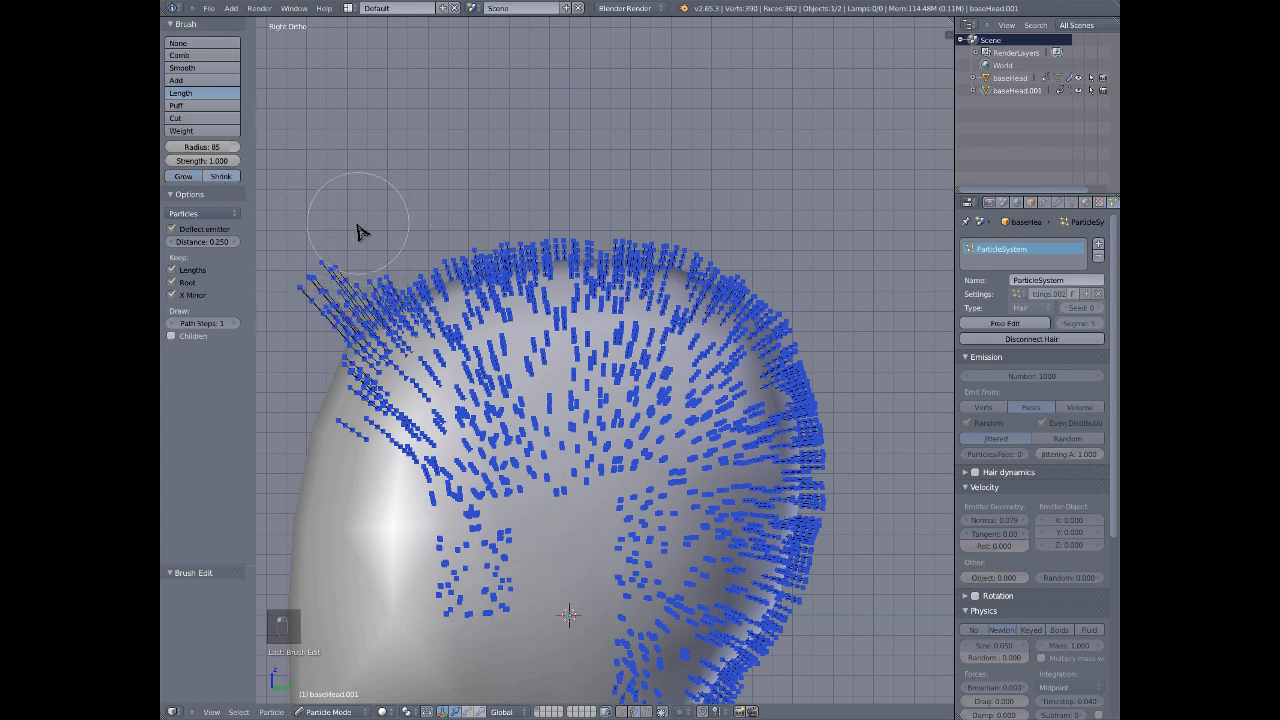
pyautogui.moveTo(354, 230); pyautogui.dragTo(379, 246)
# - Shorten the outermost hairs across the top of the front hairline using the Length brush in Shrink mode
pyautogui.scroll(-4, 379, 246)
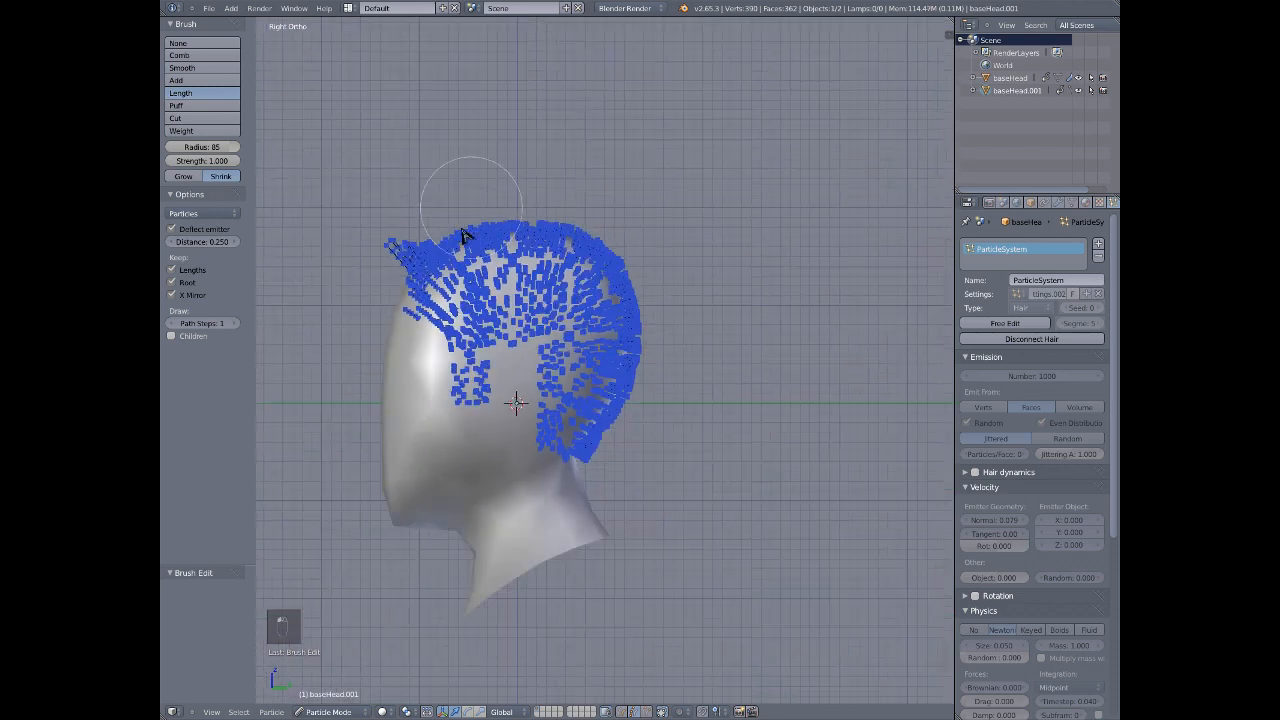
pyautogui.moveTo(466, 237)
pyautogui.mouseDown(button='middle')
pyautogui.moveTo(603, 294)
pyautogui.moveTo(603, 331)
pyautogui.moveTo(457, 180)
pyautogui.moveTo(480, 186)
pyautogui.mouseUp(button='middle')
pyautogui.scroll(3, 478, 170)
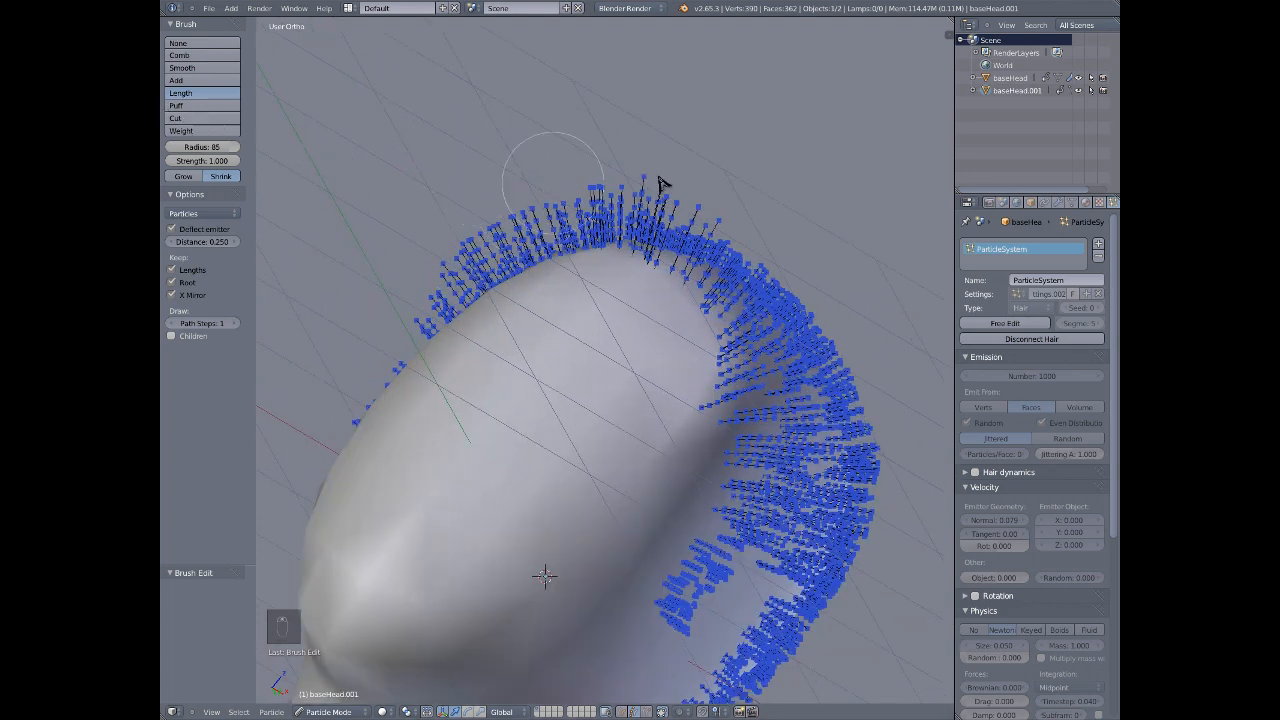
pyautogui.moveTo(536, 173)
pyautogui.mouseDown()
pyautogui.moveTo(433, 231)
pyautogui.moveTo(439, 255)
pyautogui.moveTo(568, 173)
pyautogui.moveTo(738, 168)
pyautogui.moveTo(773, 241)
pyautogui.moveTo(712, 214)
pyautogui.moveTo(765, 208)
pyautogui.mouseUp()
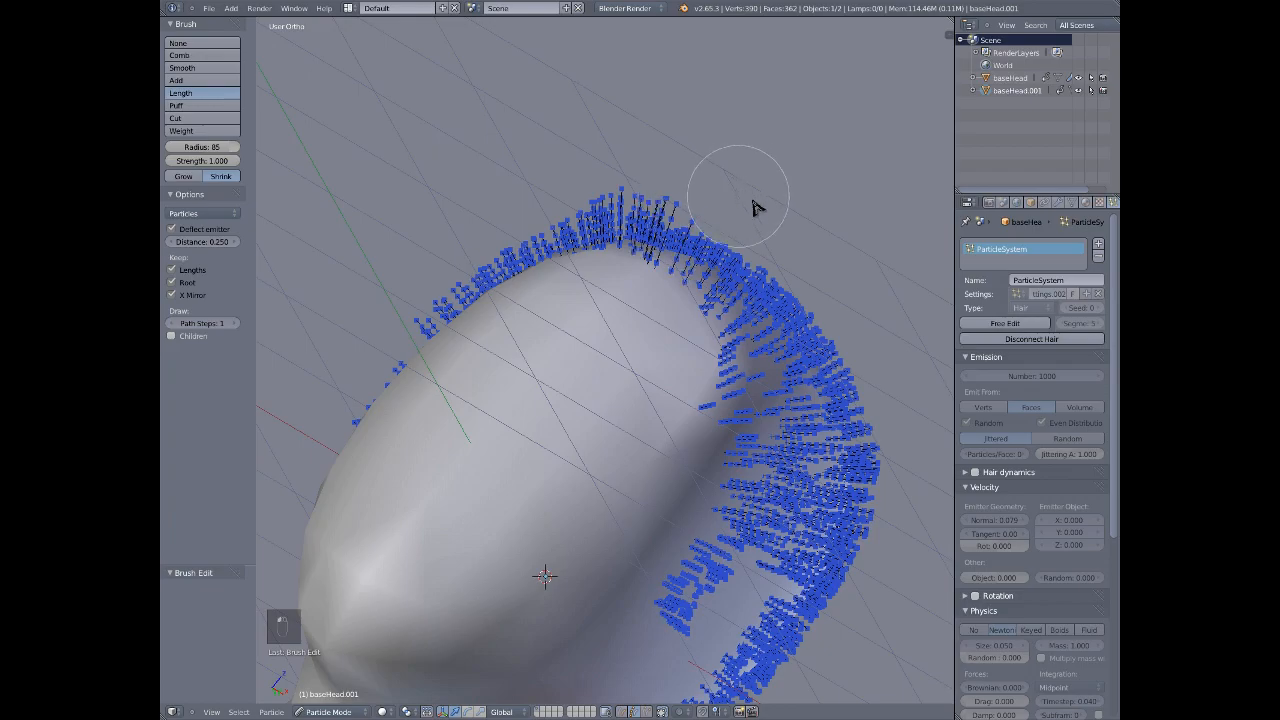
pyautogui.moveTo(757, 206)
pyautogui.mouseDown(button='middle')
pyautogui.moveTo(757, 286)
pyautogui.moveTo(575, 260)
pyautogui.moveTo(477, 423)
pyautogui.moveTo(614, 423)
pyautogui.moveTo(571, 429)
pyautogui.moveTo(677, 409)
pyautogui.moveTo(640, 390)
pyautogui.mouseUp(button='middle')
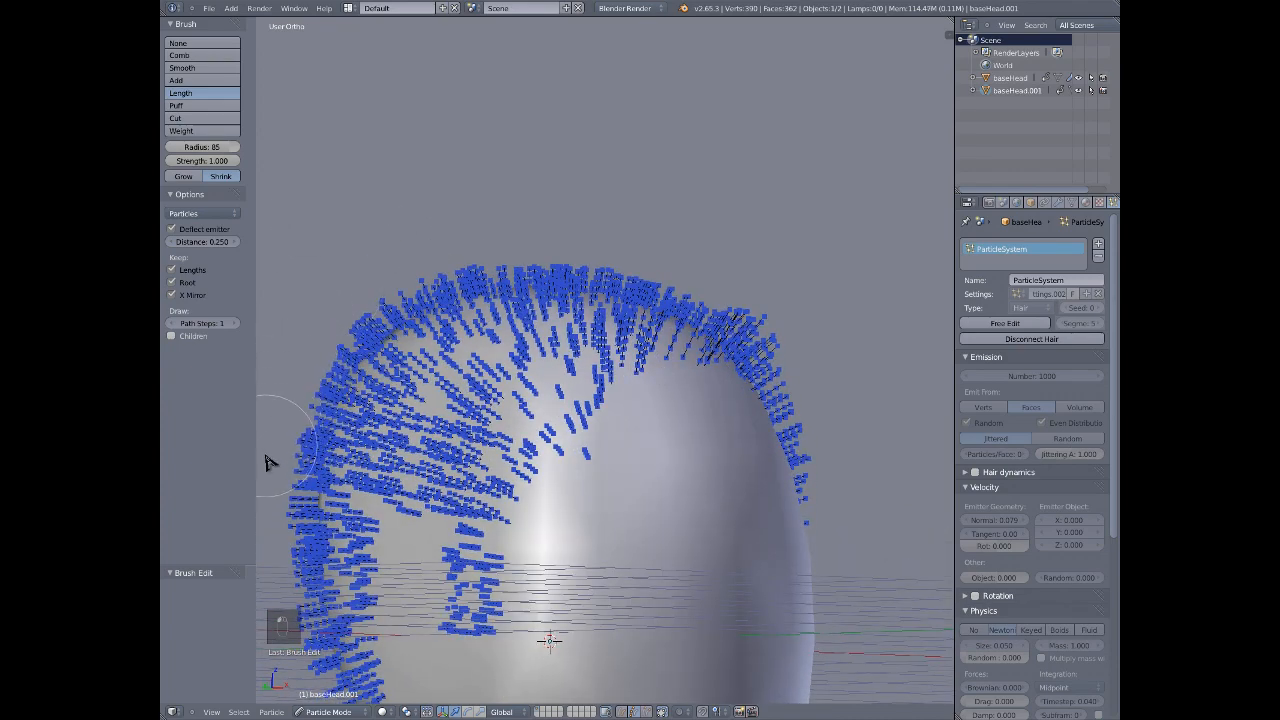
# - Select the Comb brush with a radius of 93 and examine the sideburn hairs up close from the right side
pyautogui.keyDown('shift'); pyautogui.moveTo(366, 381); pyautogui.dragTo(551, 245, button='middle'); pyautogui.keyUp('shift')
pyautogui.scroll(-4, 600, 290)
pyautogui.moveTo(722, 357)
pyautogui.mouseDown(button='middle')
pyautogui.moveTo(673, 372)
pyautogui.moveTo(408, 317)
pyautogui.moveTo(408, 249)
pyautogui.mouseUp(button='middle')
pyautogui.click(214, 58)
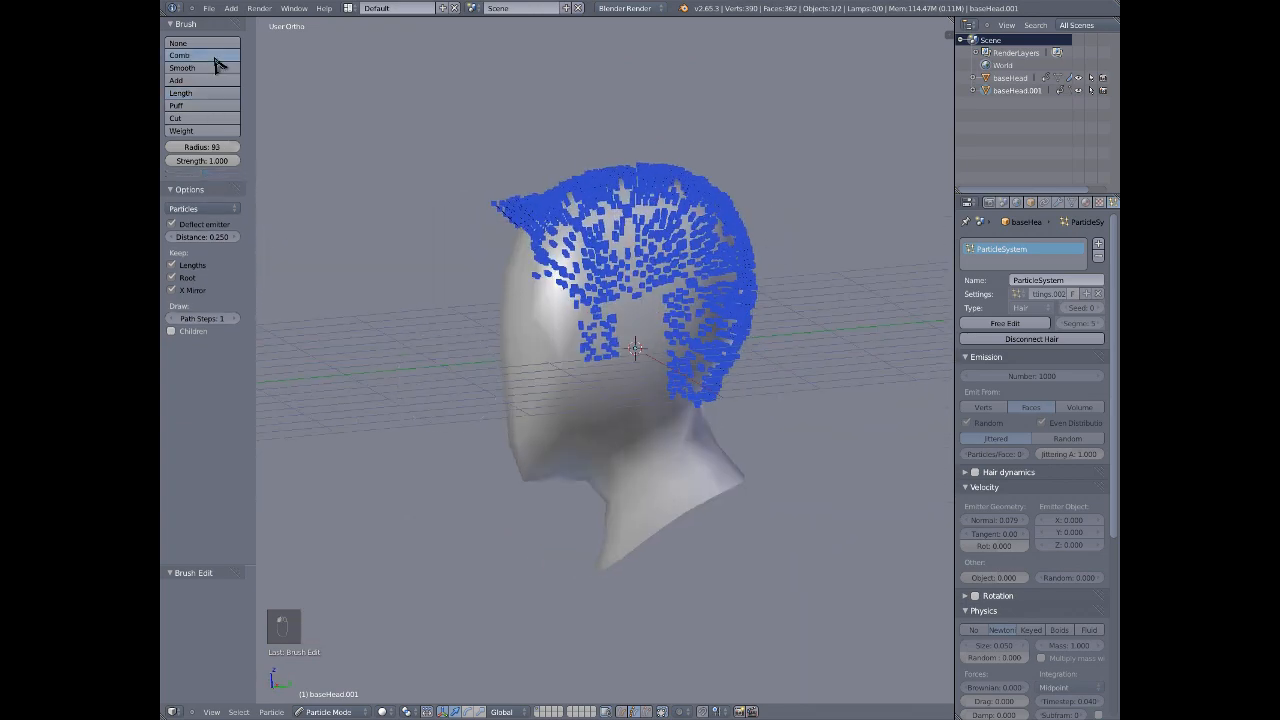
pyautogui.press('KP_1')
pyautogui.press('KP_3')
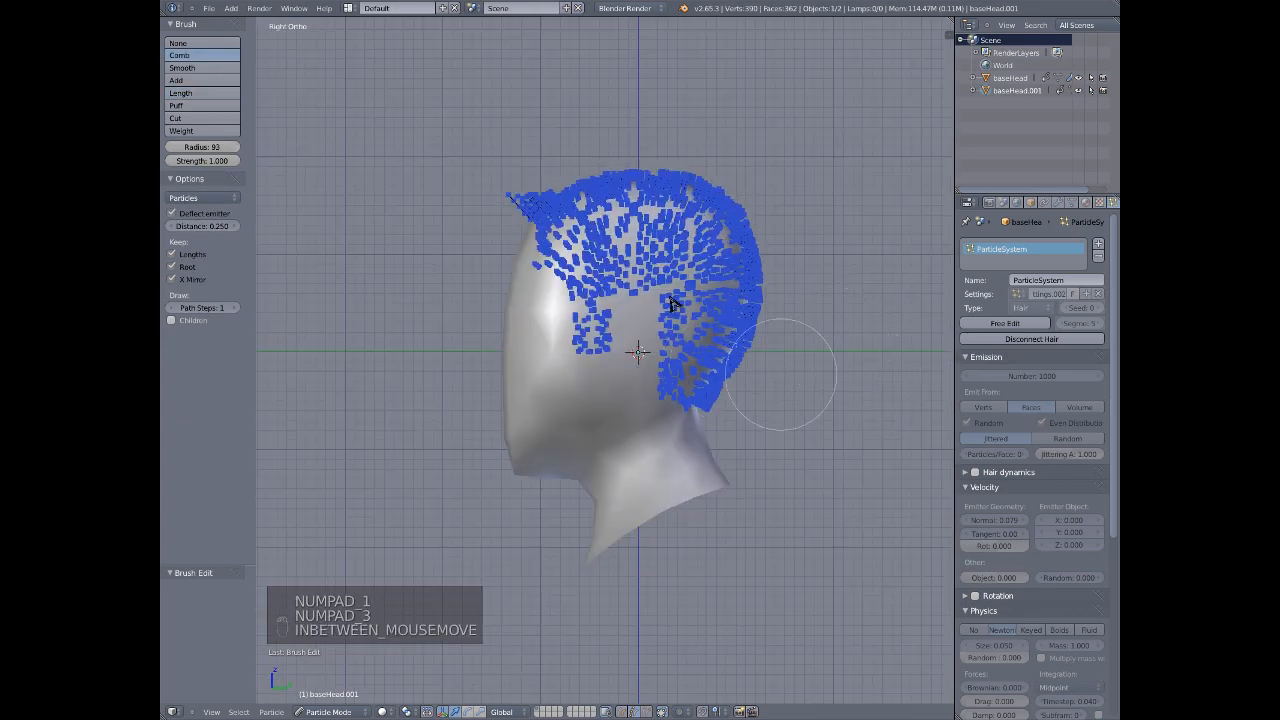
pyautogui.scroll(6, 612, 325)
pyautogui.scroll(-4, 583, 405)
pyautogui.moveTo(583, 421); pyautogui.dragTo(512, 430, button='middle')
pyautogui.scroll(4, 573, 391)
pyautogui.press('KP_1')
pyautogui.press('KP_3')
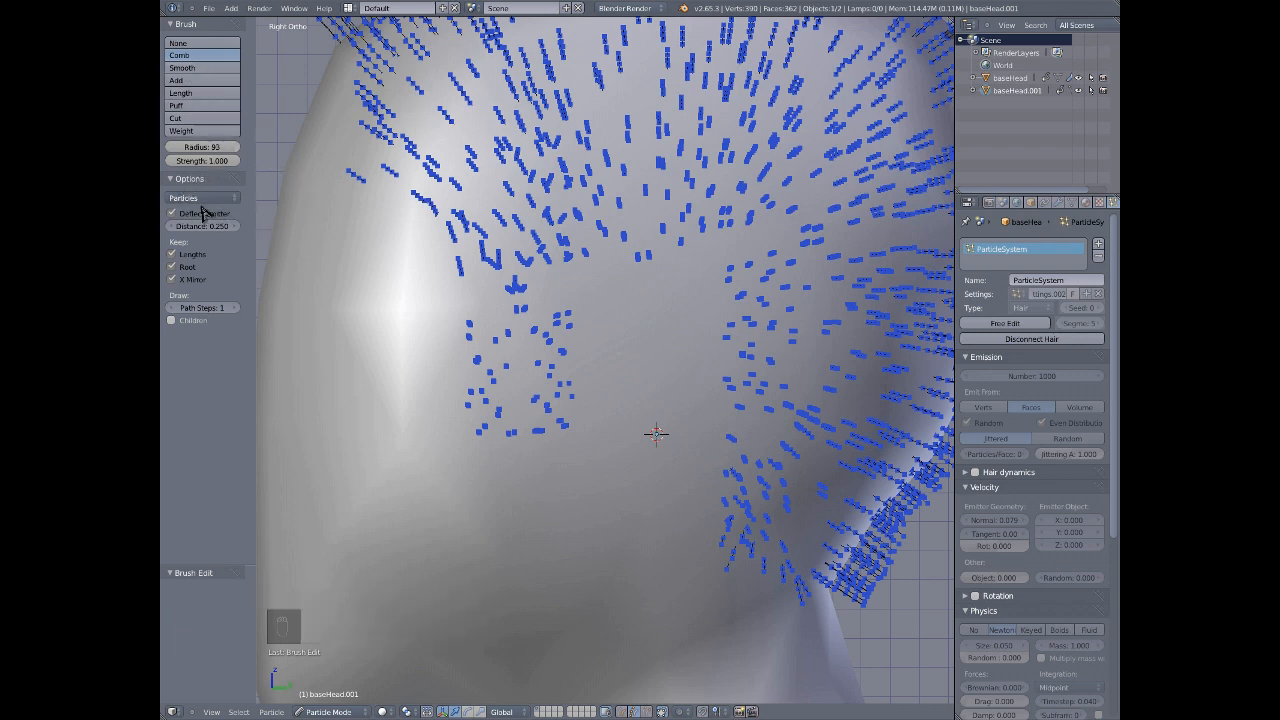
# - Set the emitter deflection distance to 0.500 and check the sideburn hairs from the right side
pyautogui.click(203, 198)
pyautogui.scroll(-6, 623, 291)
pyautogui.scroll(9, 614, 286)
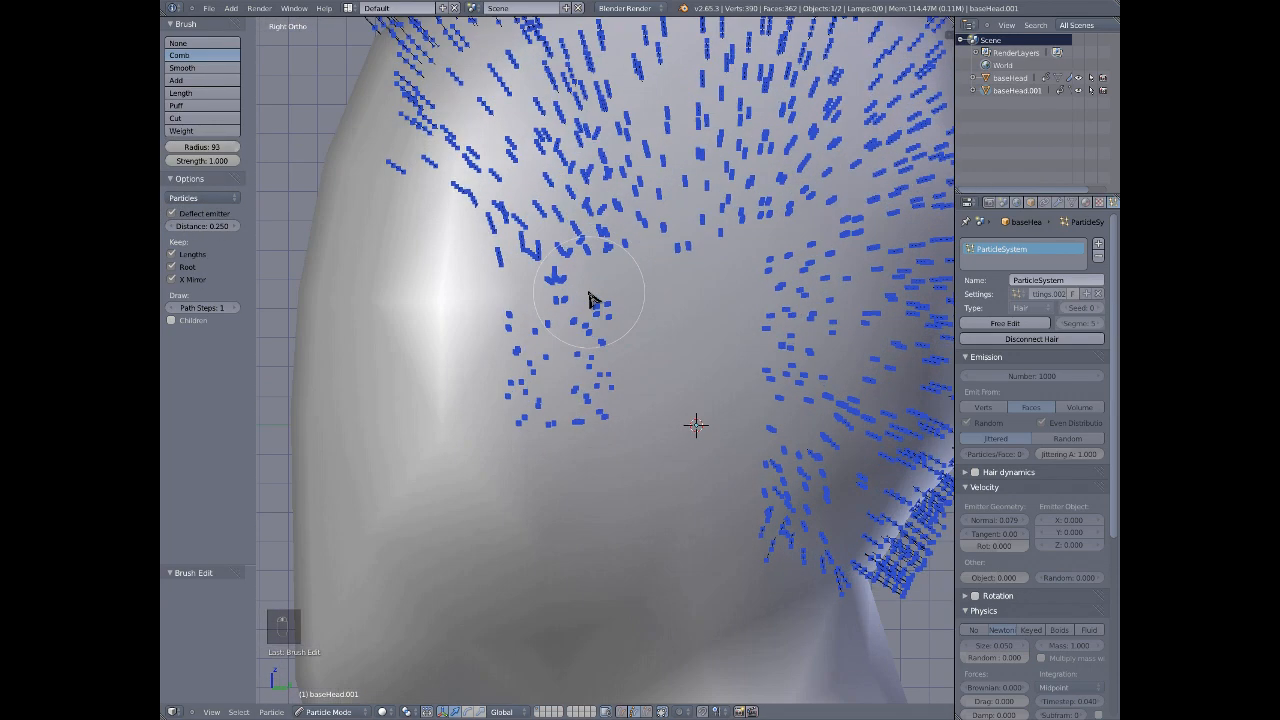
pyautogui.scroll(-4, 509, 234)
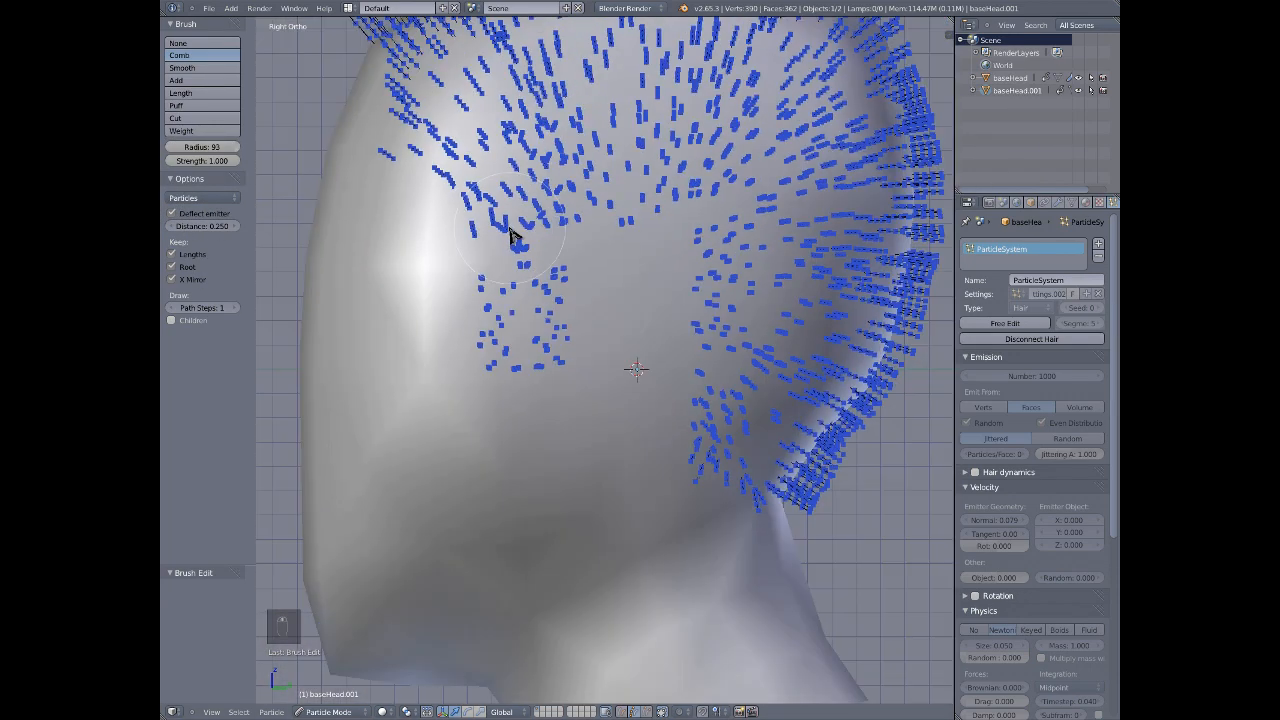
pyautogui.scroll(-3, 900, 186)
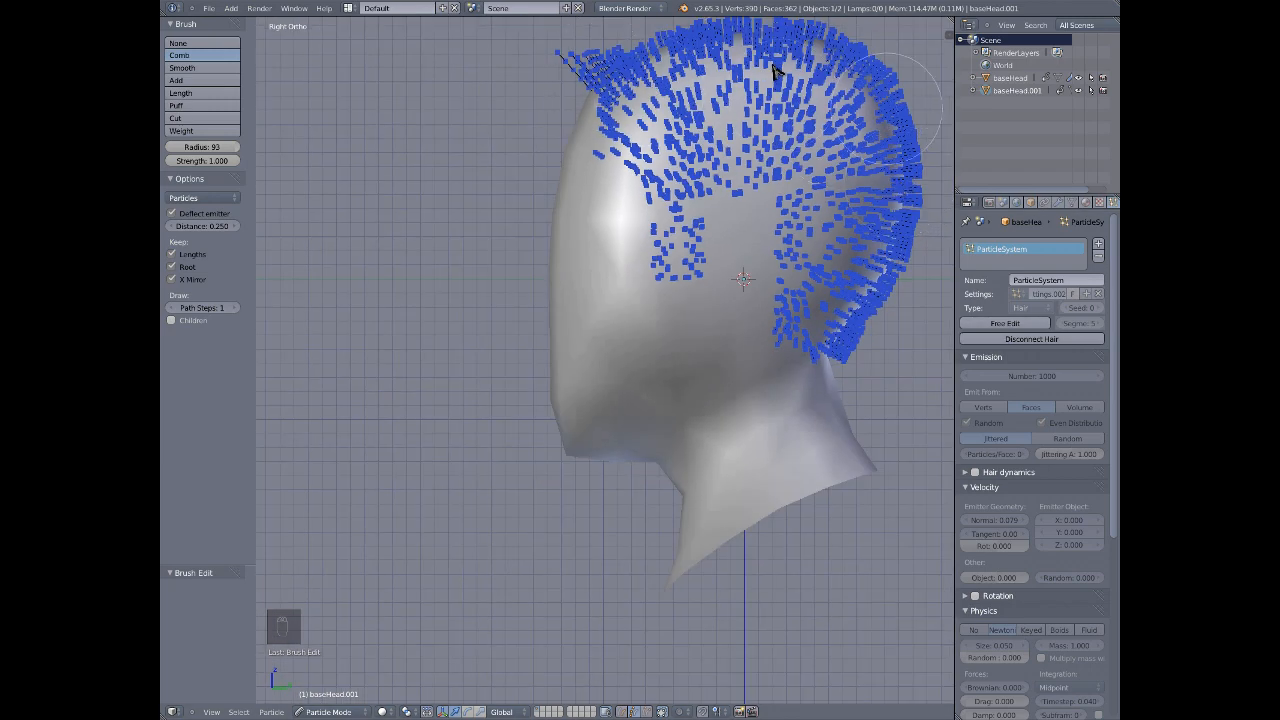
pyautogui.scroll(6, 700, 180)
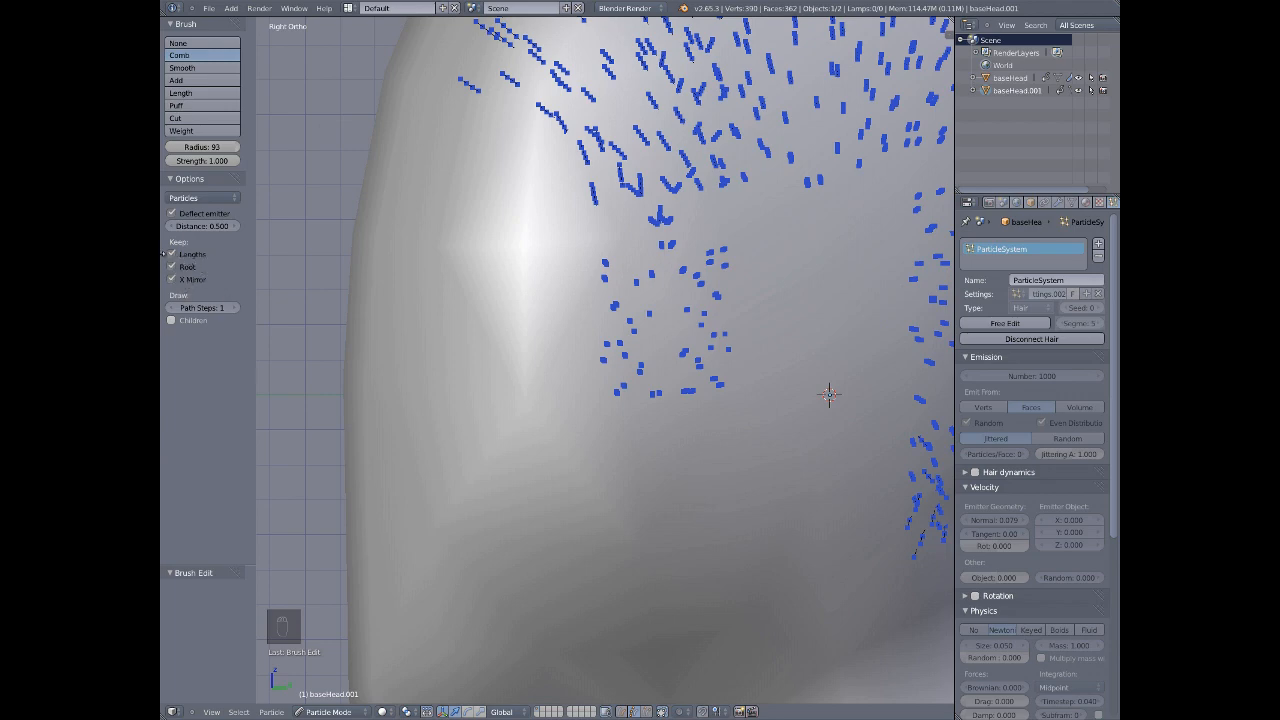
pyautogui.scroll(-5, 607, 221)
pyautogui.scroll(4, 532, 327)
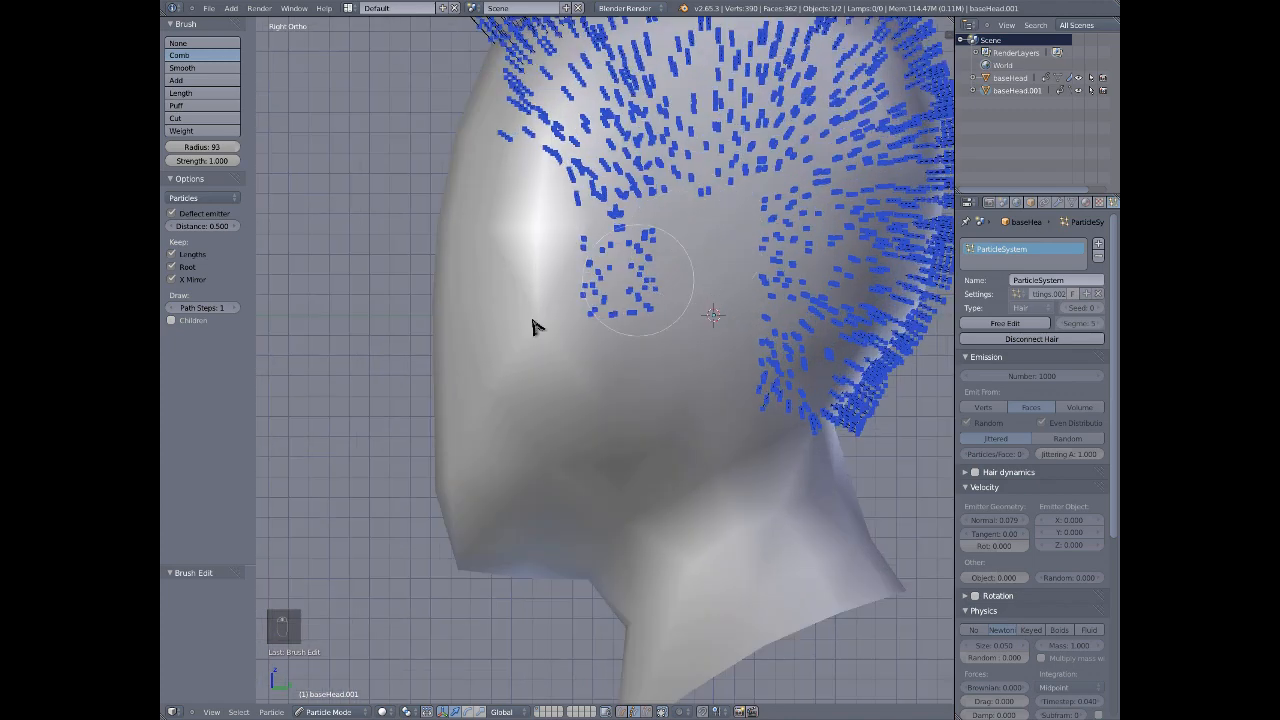
pyautogui.scroll(-4, 522, 287)
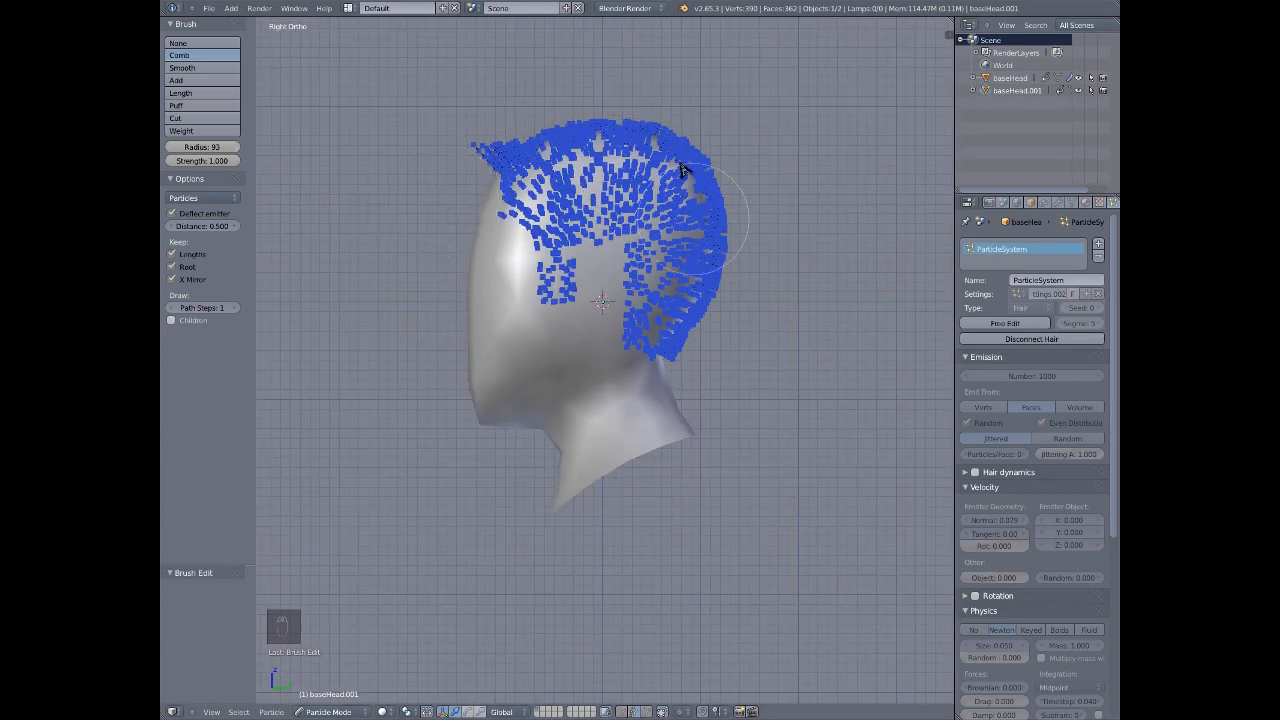
pyautogui.scroll(6, 563, 289)
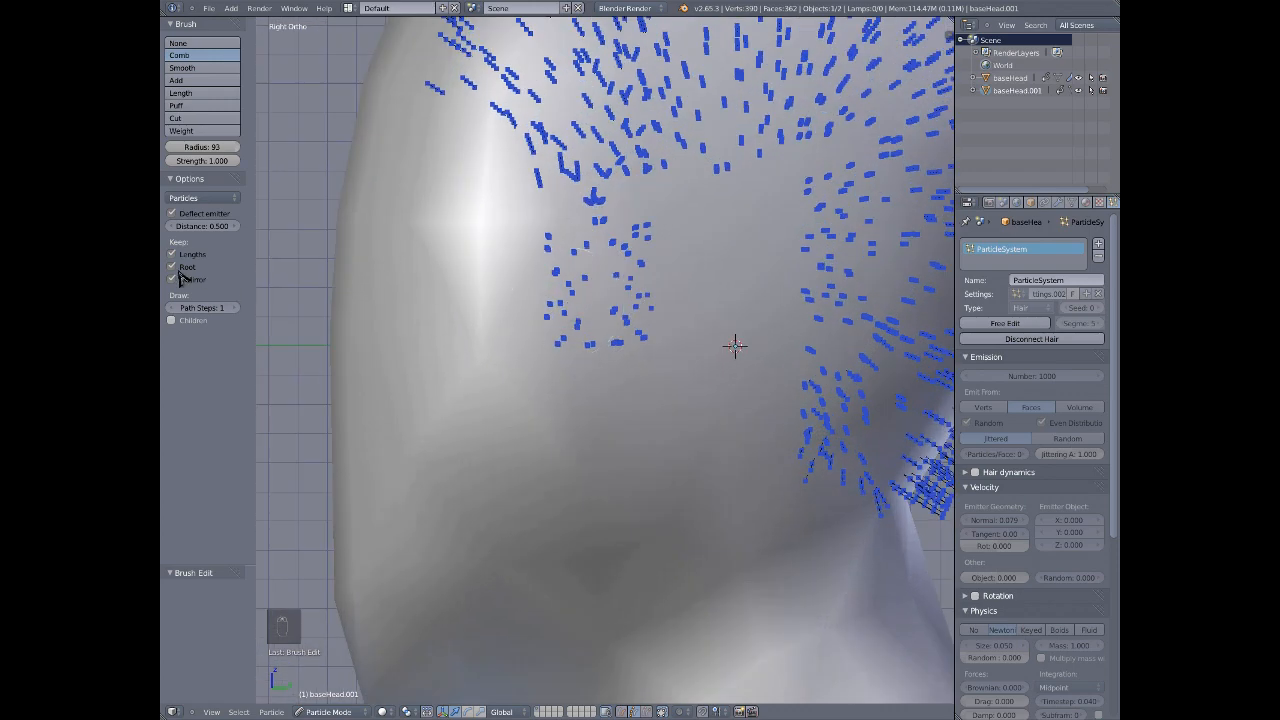
pyautogui.scroll(-3, 640, 258)
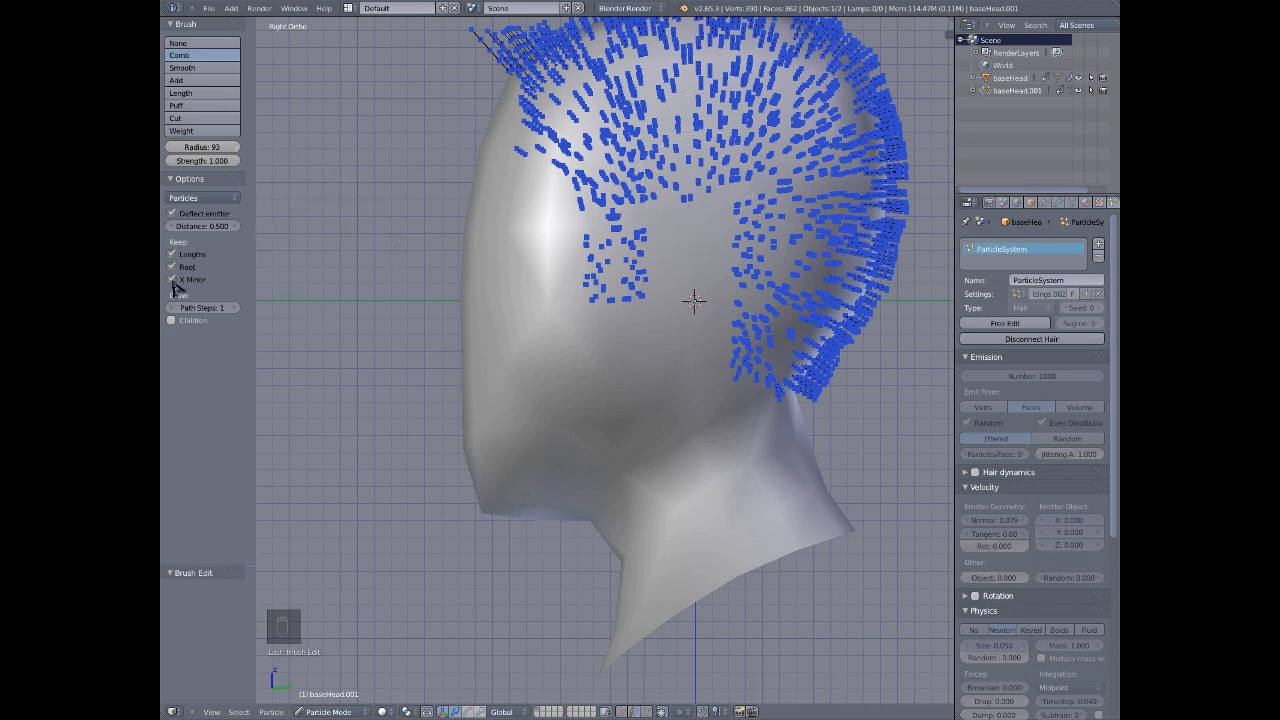
# - Shorten the hairs on the sides of the head from the front view using the Length brush in Shrink mode
pyautogui.moveTo(577, 310); pyautogui.dragTo(690, 255, button='middle')
pyautogui.press('KP_1')
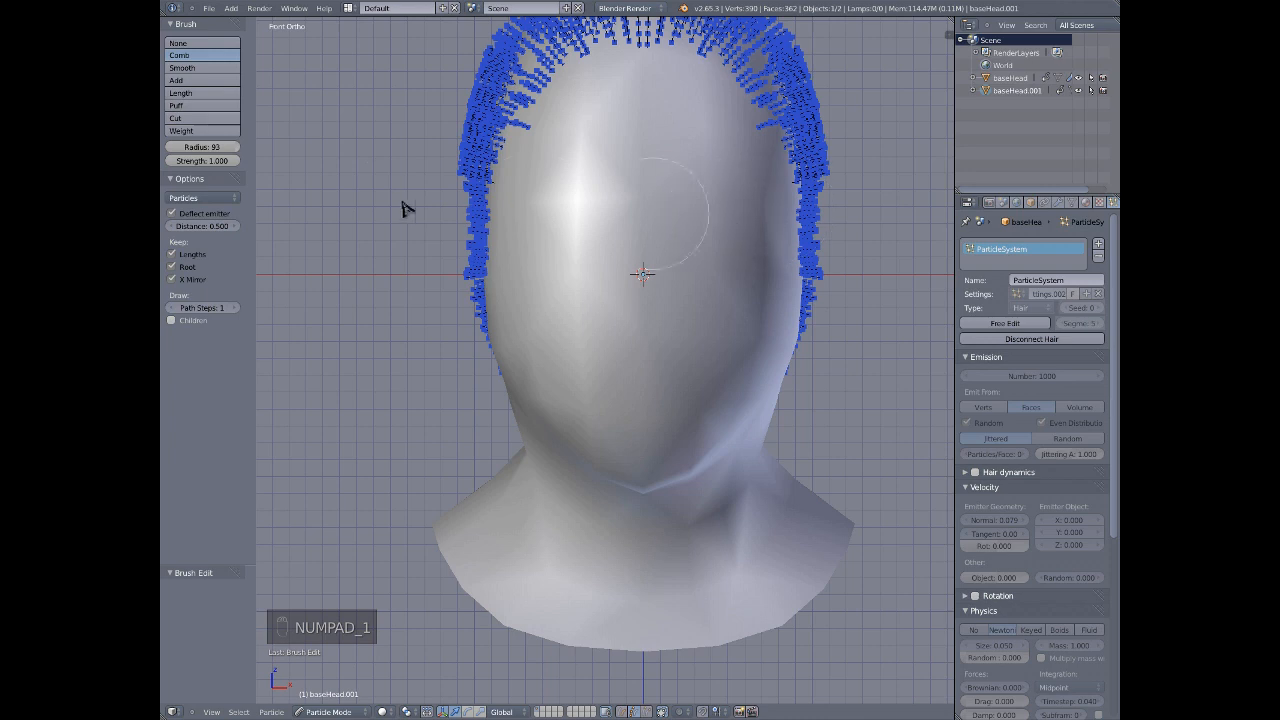
pyautogui.click(190, 93)
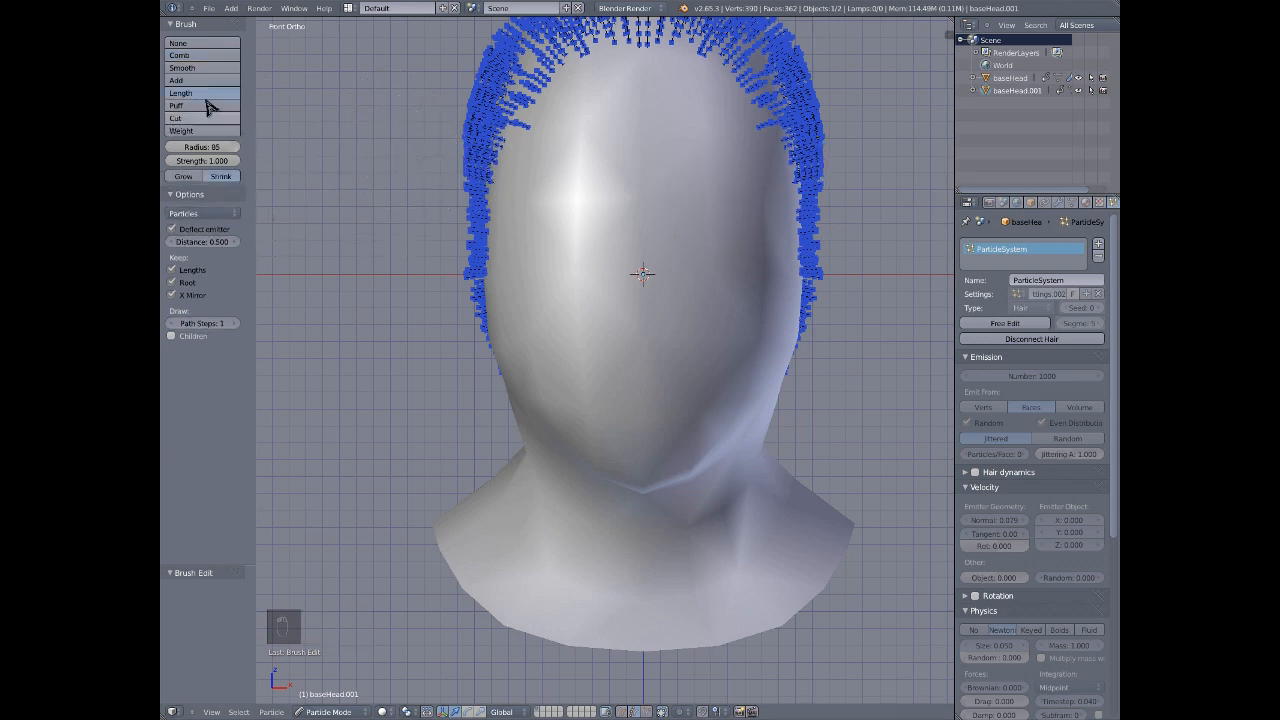
pyautogui.scroll(2, 620, 154)
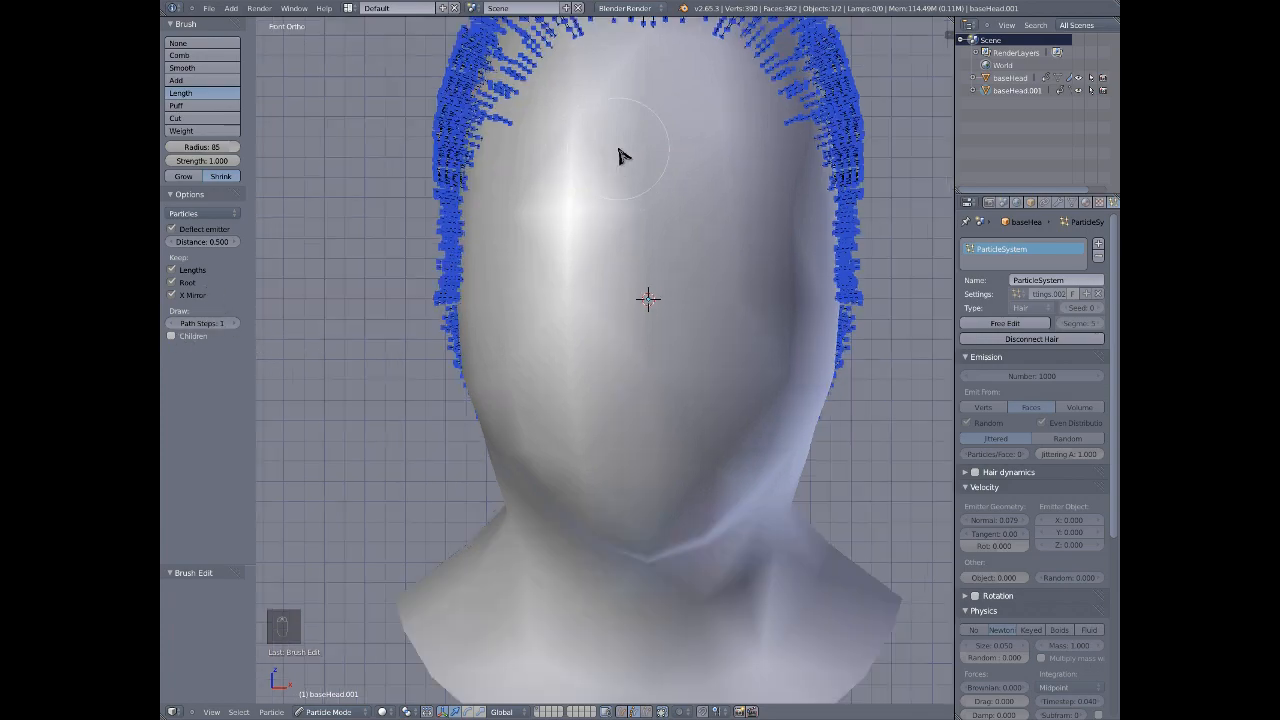
pyautogui.scroll(-4, 610, 205)
pyautogui.scroll(2, 567, 313)
# - Review the hair particle system's Velocity, Physics, Render and Display settings, expanding the Display section
pyautogui.moveTo(567, 313); pyautogui.dragTo(586, 294, button='middle')
pyautogui.scroll(-3, 1058, 528)
pyautogui.scroll(-8, 1058, 528)
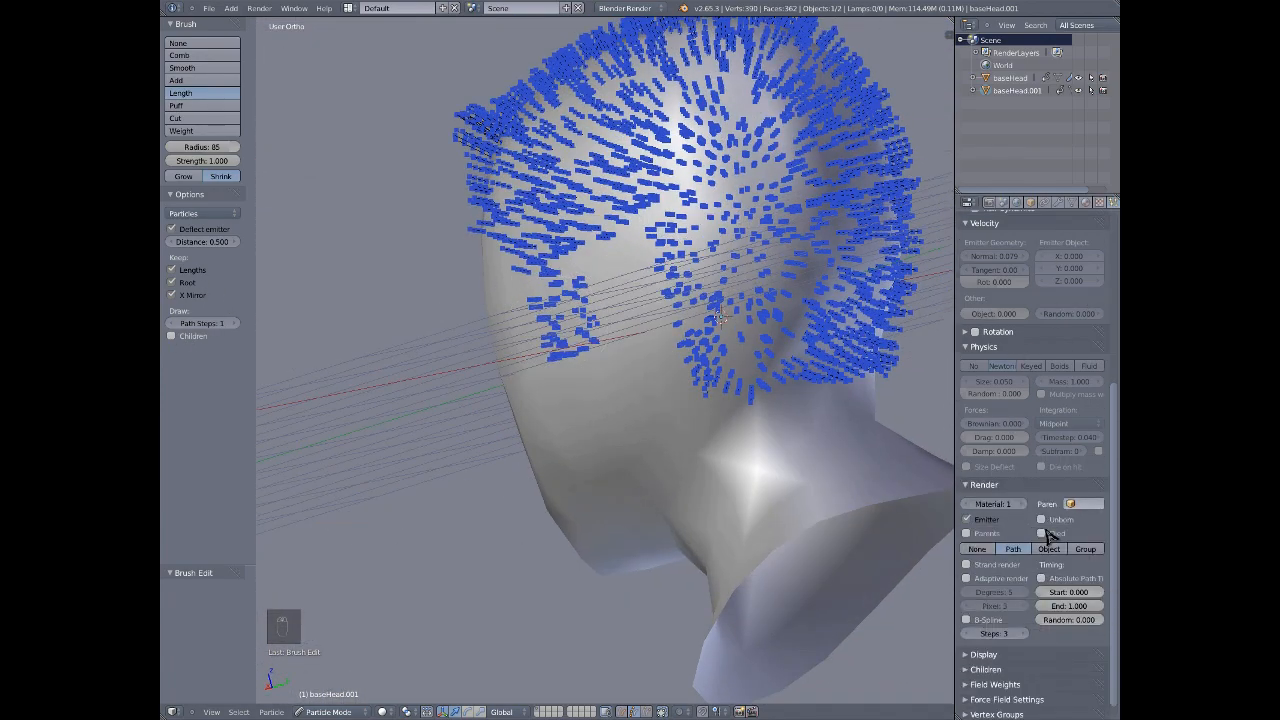
pyautogui.scroll(4, 1012, 338)
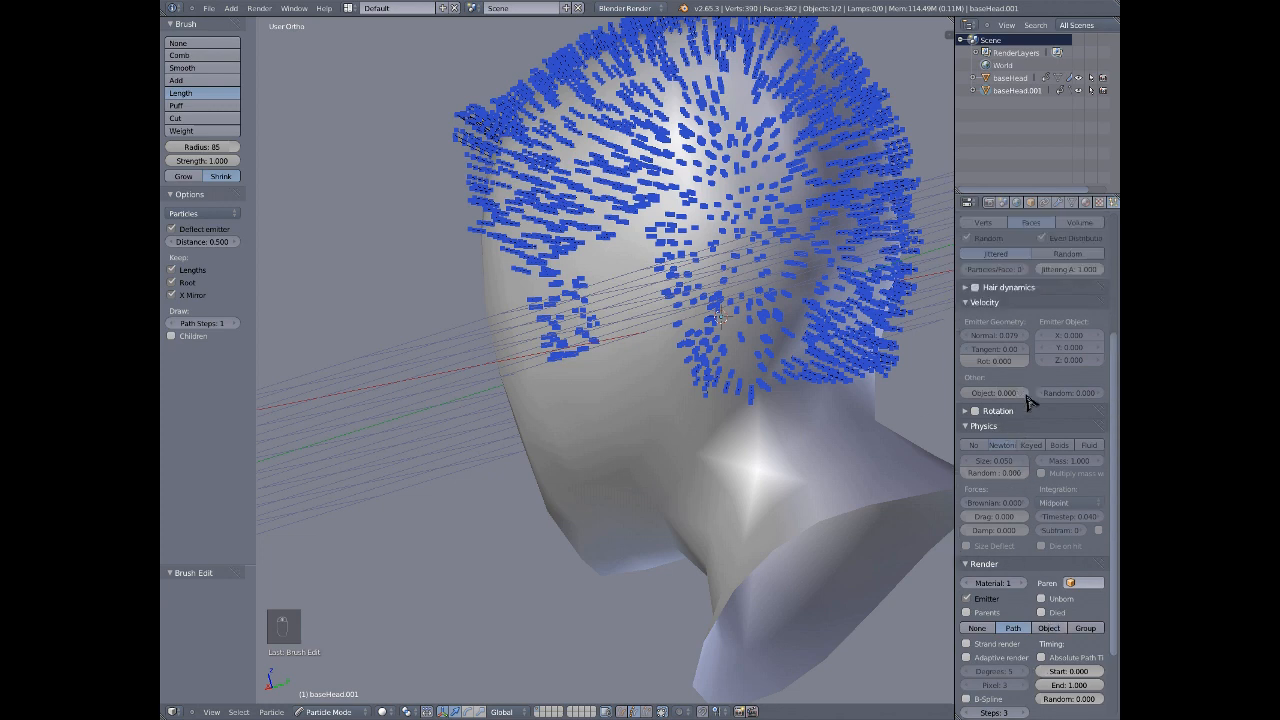
pyautogui.scroll(-4, 1050, 445)
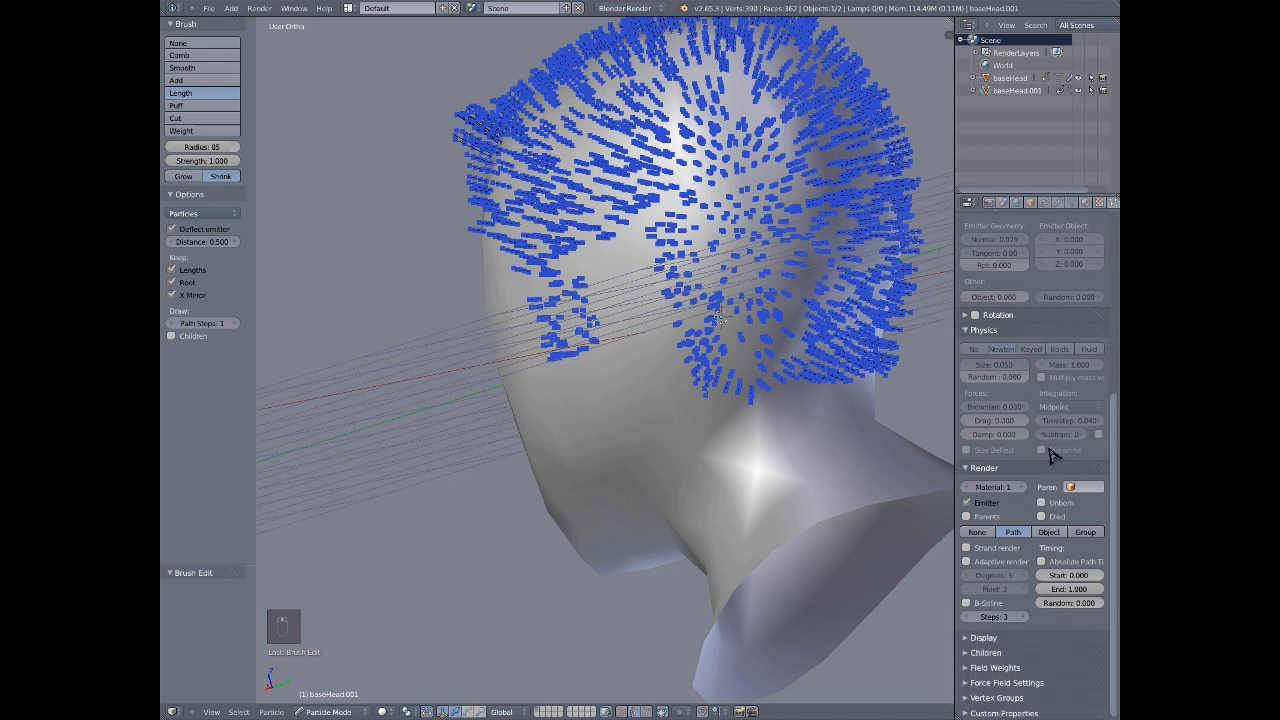
pyautogui.click(978, 638)
pyautogui.scroll(-4, 1063, 614)
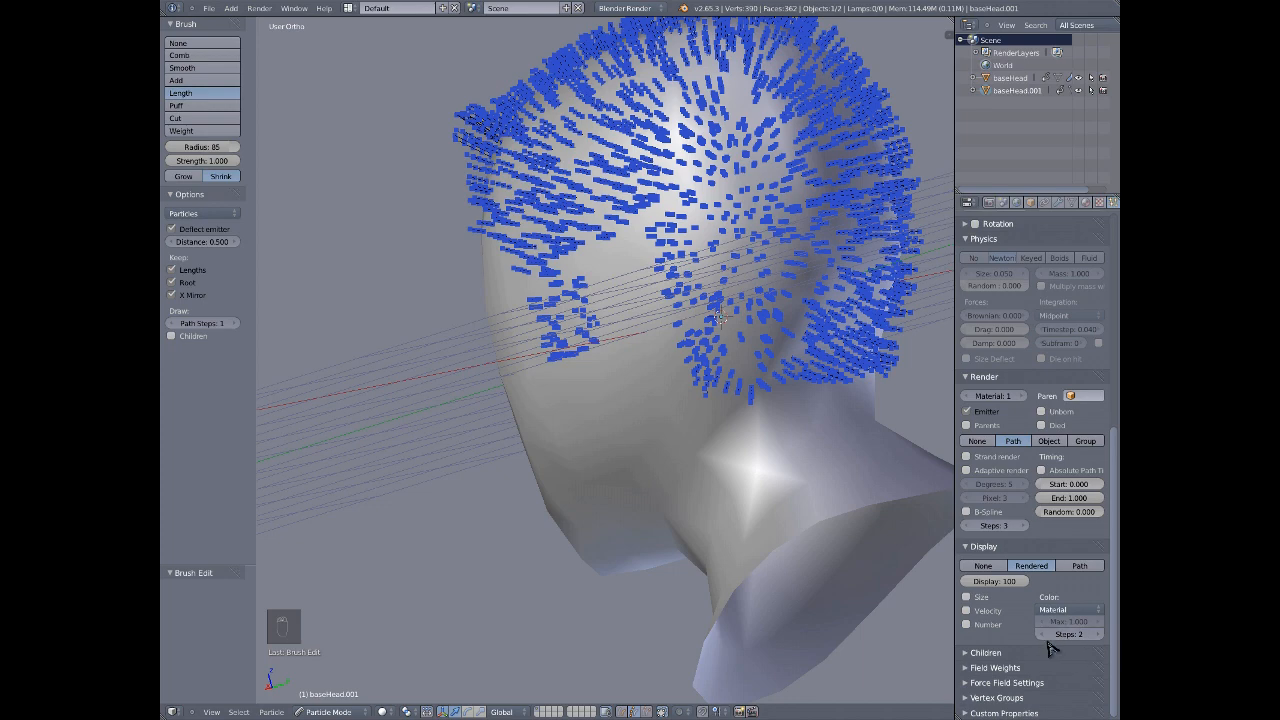
pyautogui.scroll(-4, 771, 263)
pyautogui.scroll(5, 760, 187)
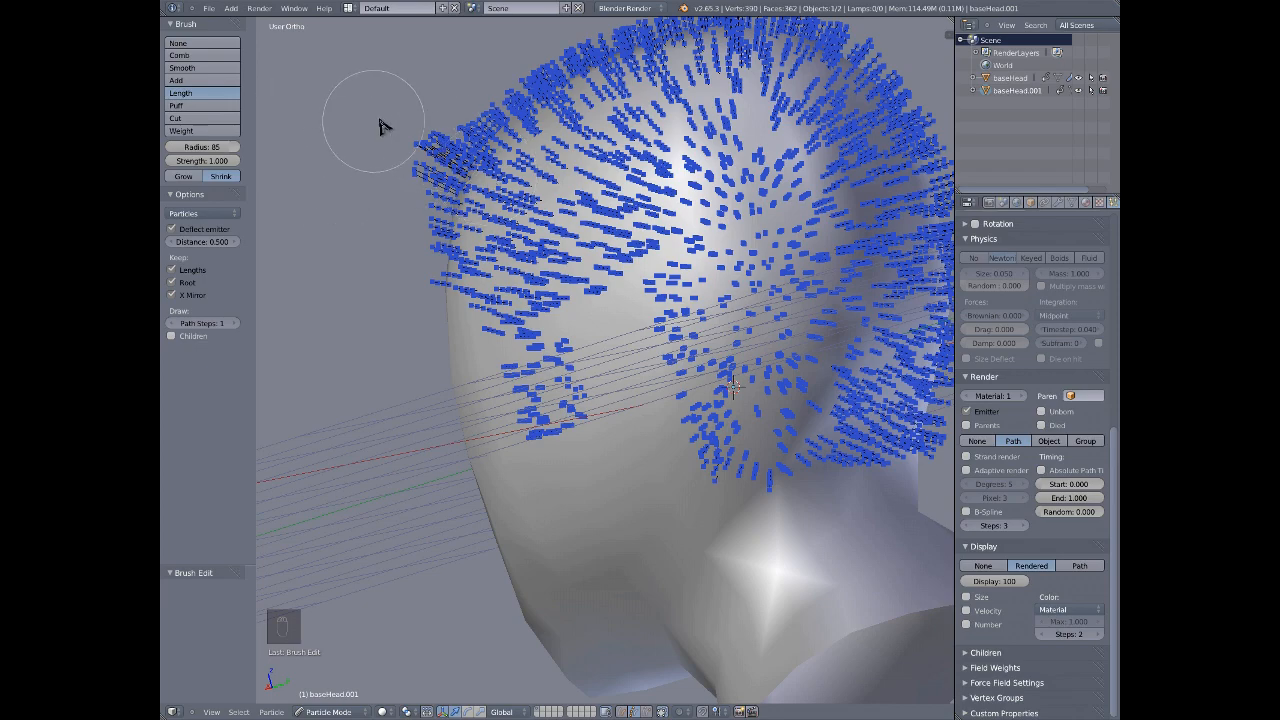
# - Set the drawn path steps to 2 and comb the sideburn hairs from the right view with the Comb brush
pyautogui.moveTo(400, 163); pyautogui.dragTo(554, 363, button='middle')
pyautogui.press('KP_1')
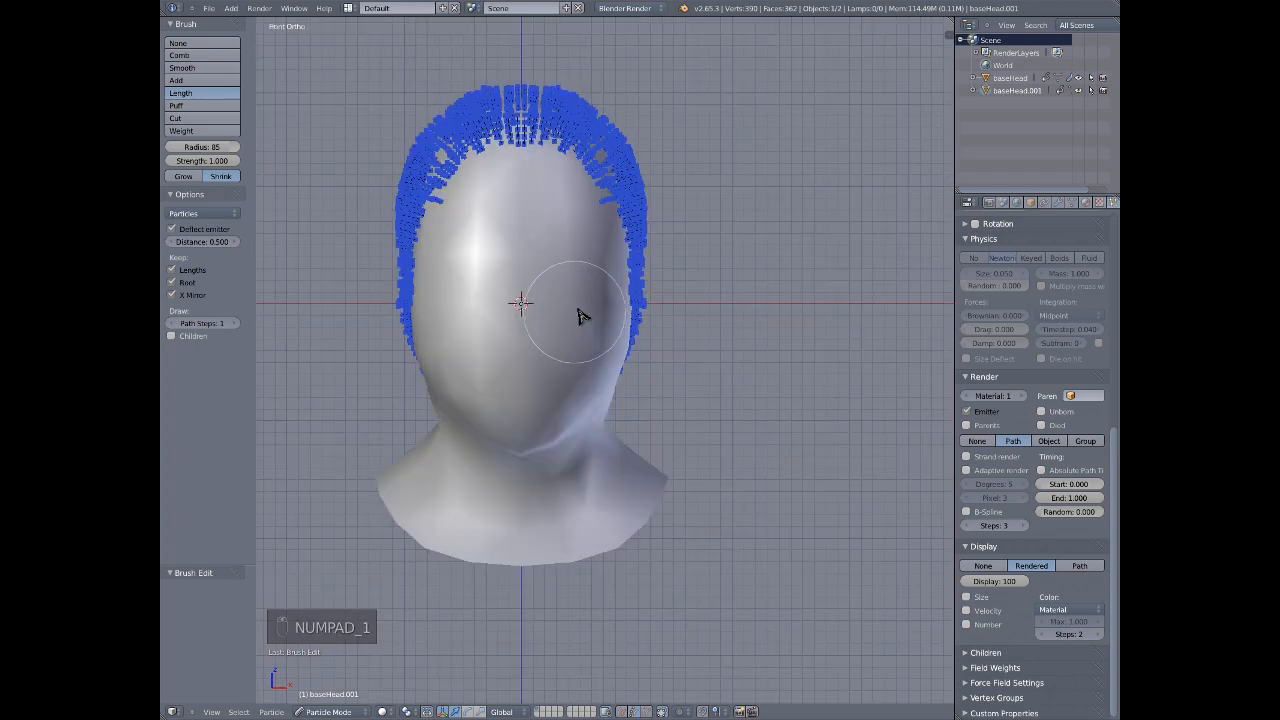
pyautogui.press('KP_3')
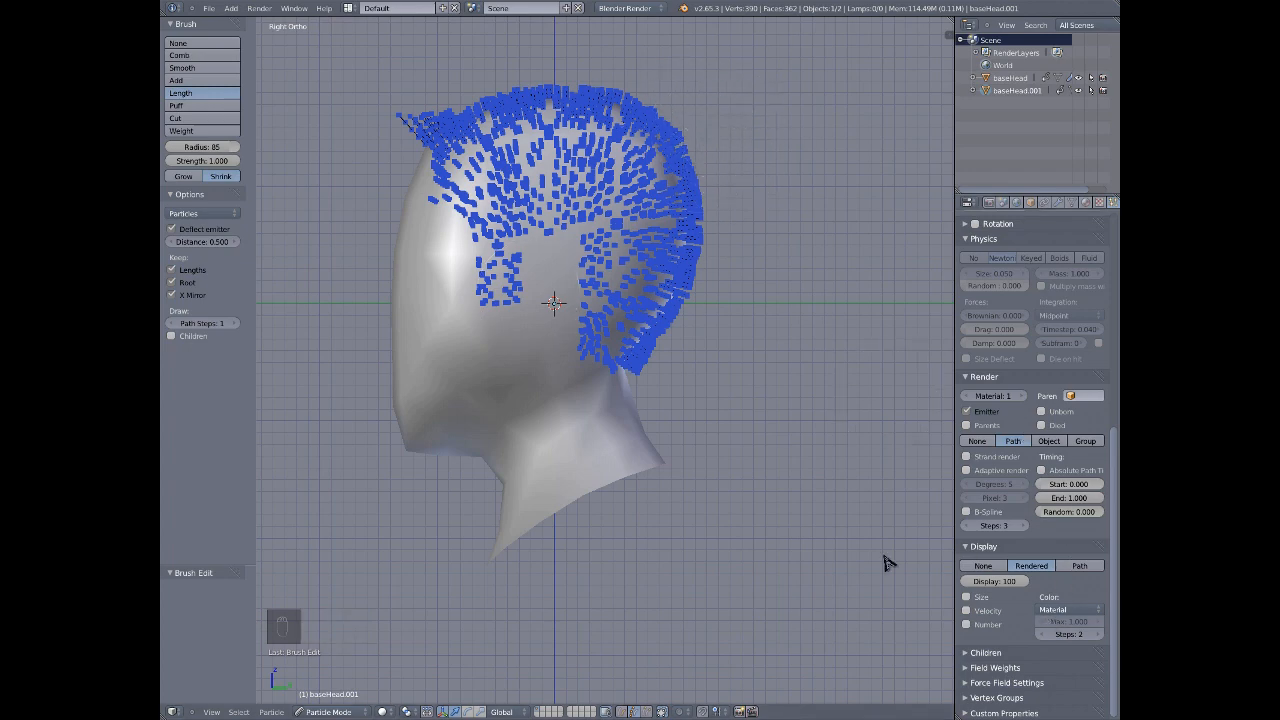
pyautogui.scroll(3, 389, 154)
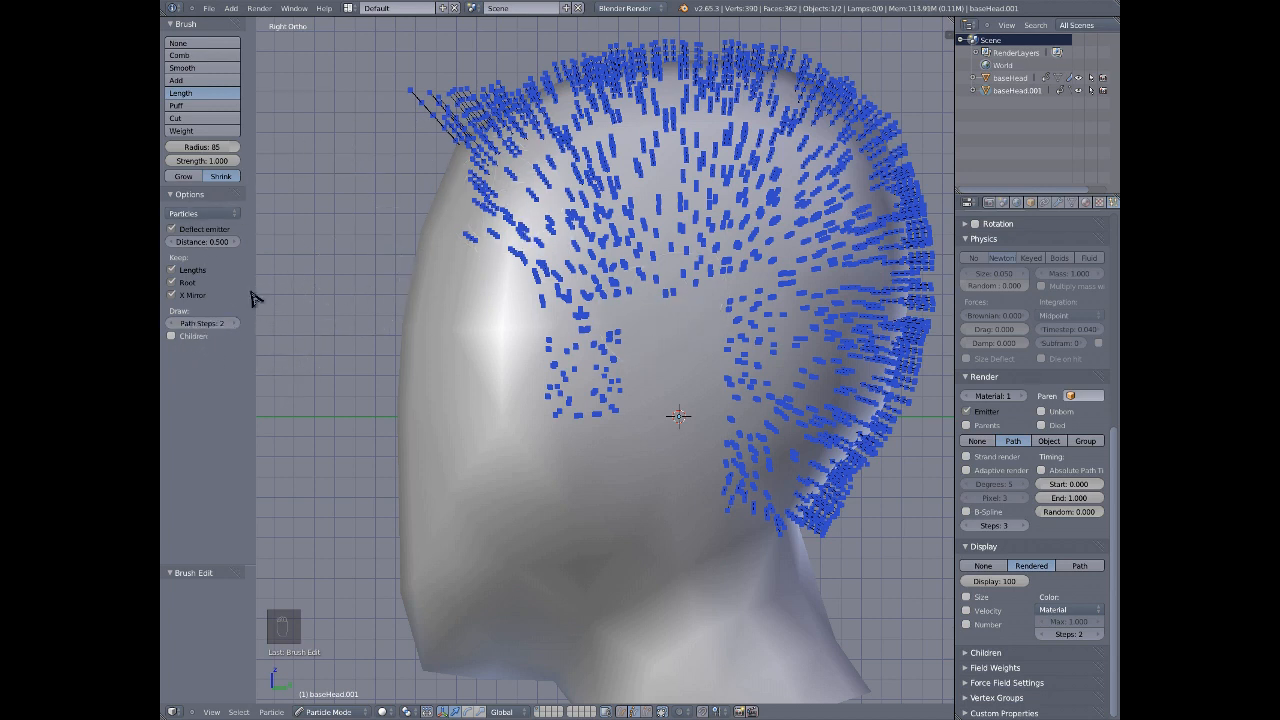
pyautogui.click(199, 55)
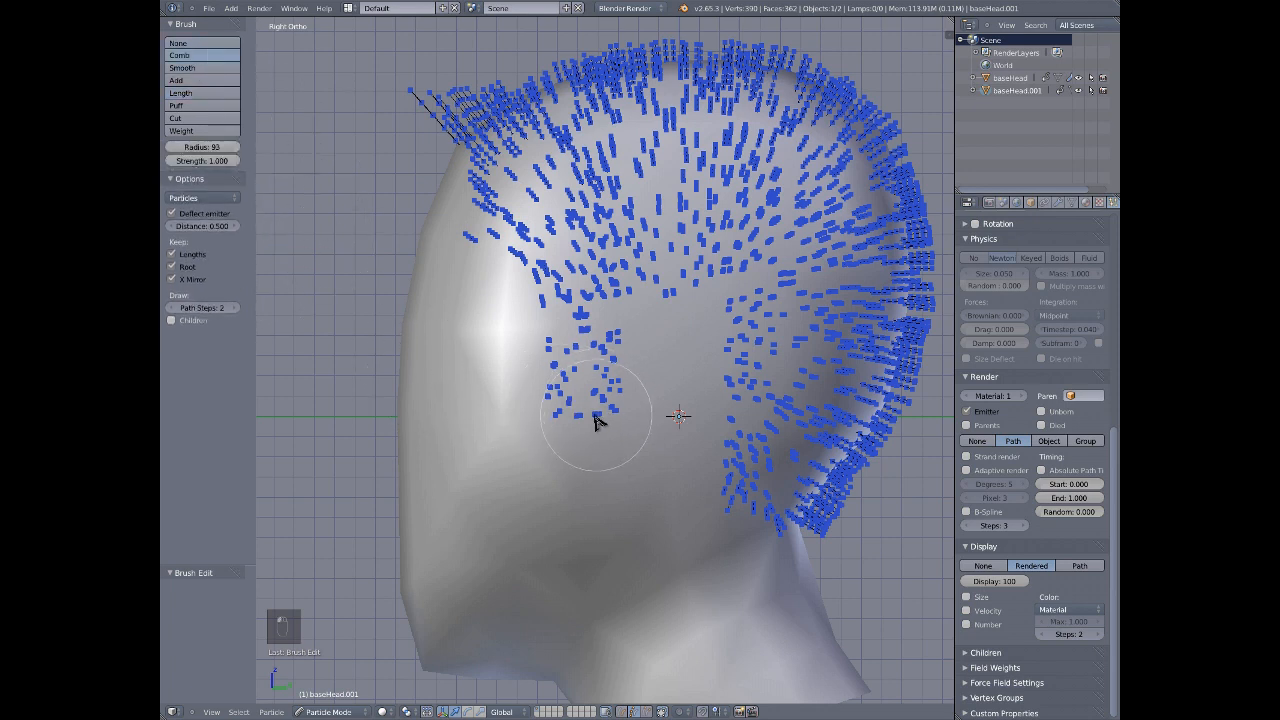
pyautogui.moveTo(595, 420); pyautogui.dragTo(583, 386)
pyautogui.scroll(-2, 577, 389)
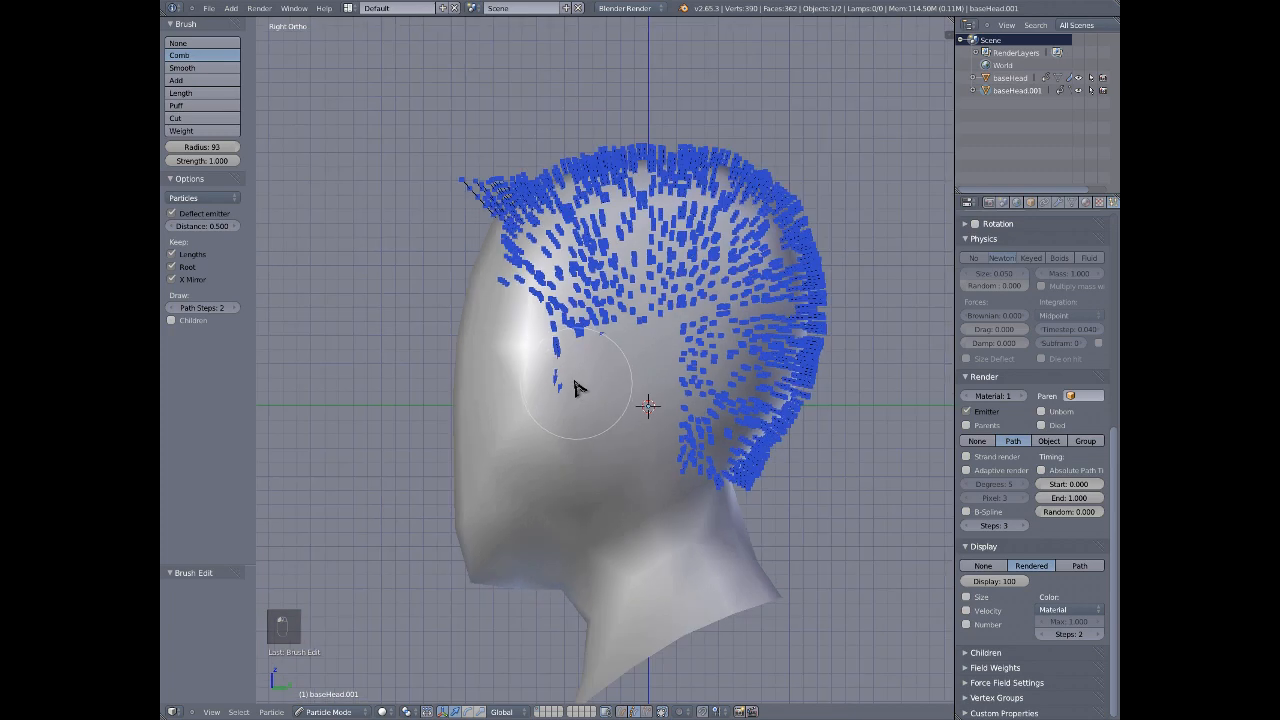
# - Comb the sideburn hairs upward along the side of the face from the front view
pyautogui.press('KP_1')
pyautogui.scroll(4, 645, 415)
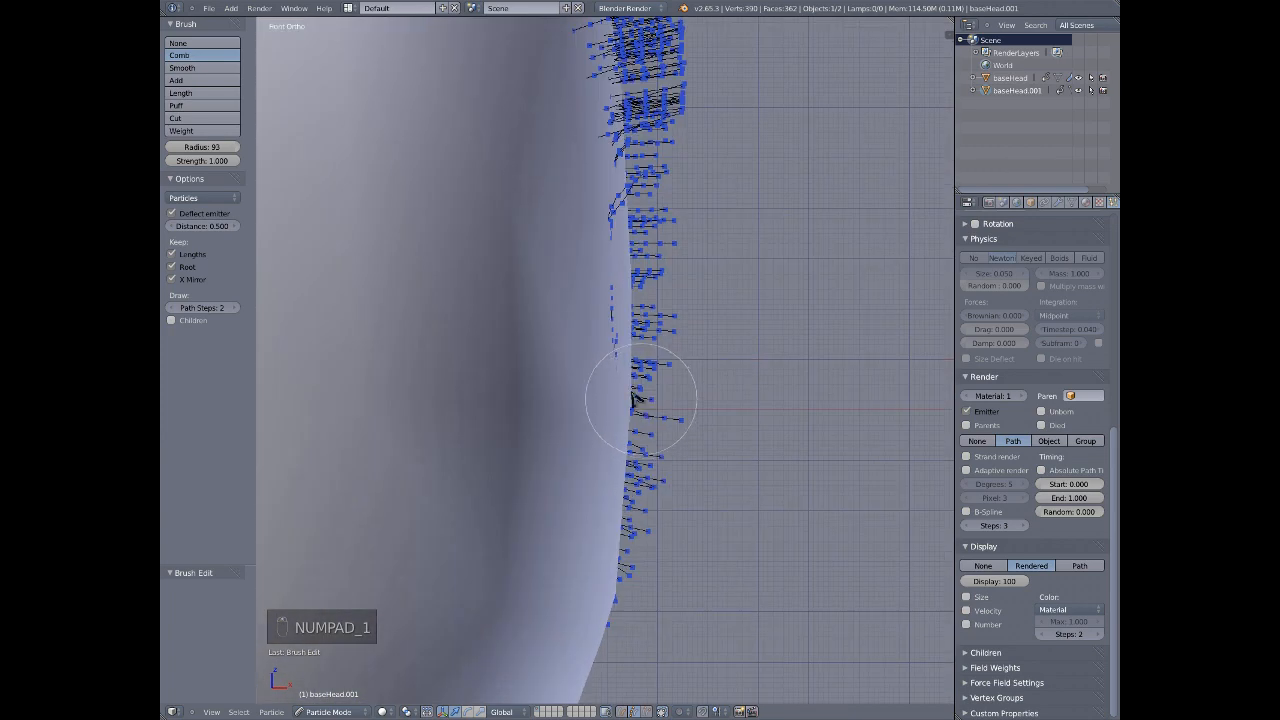
pyautogui.moveTo(625, 352)
pyautogui.mouseDown()
pyautogui.moveTo(609, 334)
pyautogui.moveTo(634, 274)
pyautogui.moveTo(631, 194)
pyautogui.mouseUp()
pyautogui.moveTo(734, 191)
pyautogui.mouseDown(button='middle')
pyautogui.moveTo(646, 337)
pyautogui.moveTo(548, 342)
pyautogui.moveTo(623, 374)
pyautogui.moveTo(514, 363)
pyautogui.mouseUp(button='middle')
# - Comb the upper sideburn hairs up and back from the right view and check them from the front
pyautogui.press('KP_3')
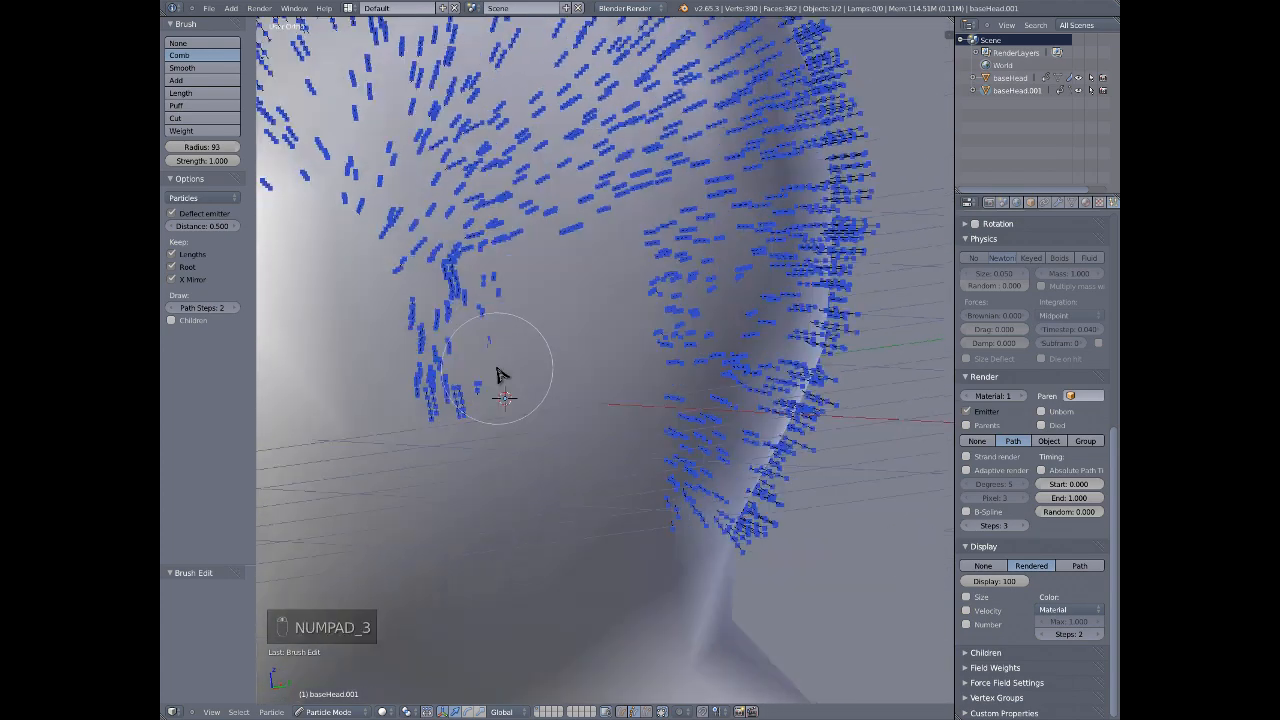
pyautogui.press('KP_3')
pyautogui.moveTo(462, 283)
pyautogui.mouseDown()
pyautogui.moveTo(494, 194)
pyautogui.moveTo(588, 181)
pyautogui.mouseUp()
pyautogui.press('KP_1')
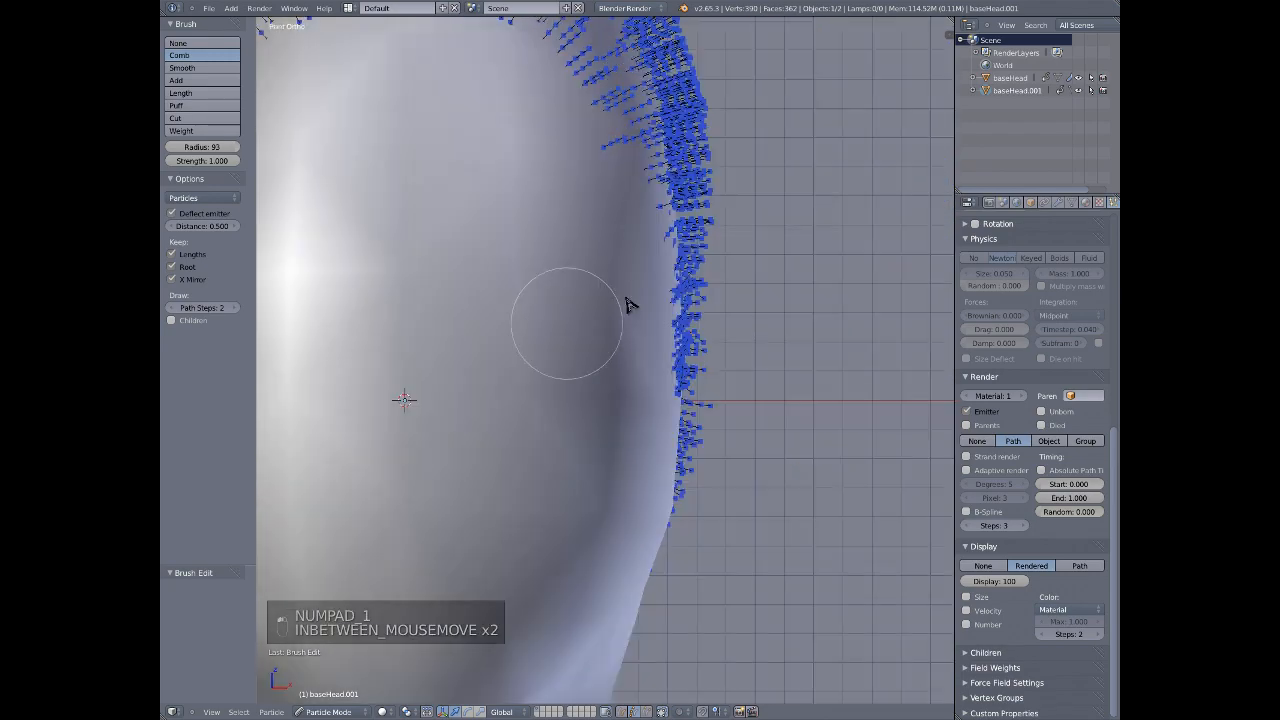
pyautogui.moveTo(717, 289); pyautogui.dragTo(626, 196, button='middle')
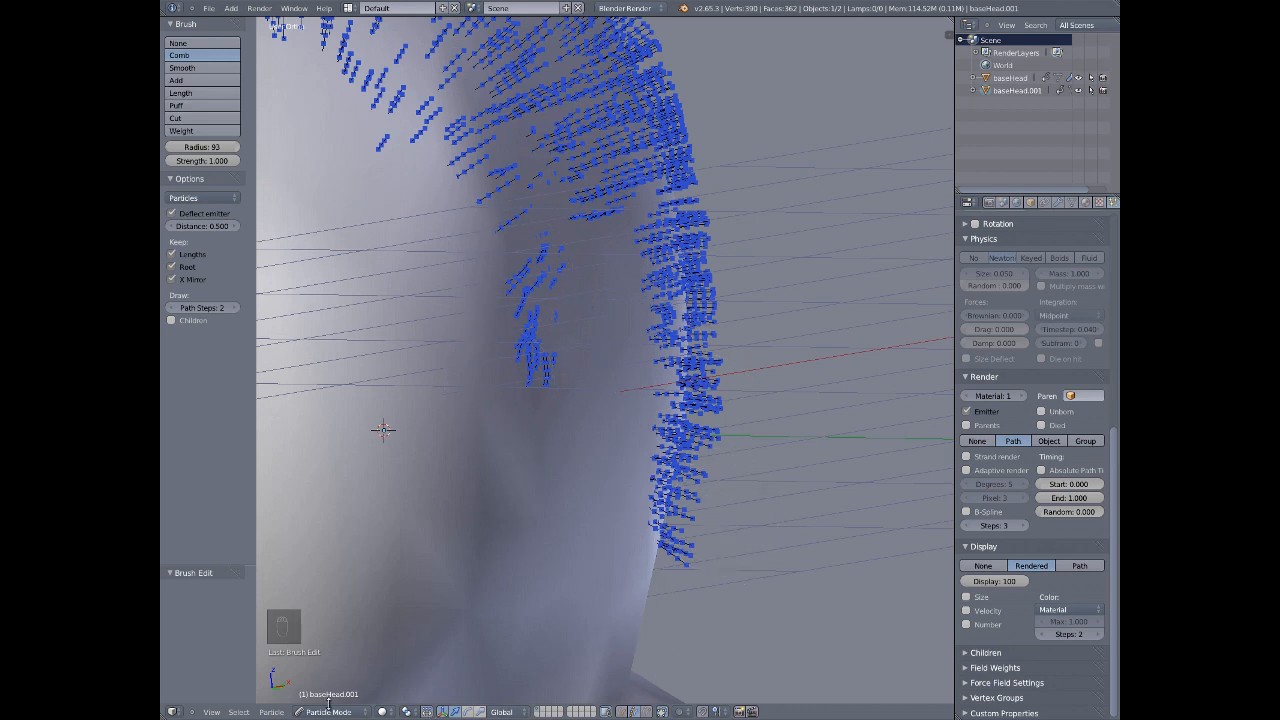
# - Switch to tip selection, circle-select the hairs behind the ear area and hide them
pyautogui.click(646, 711)
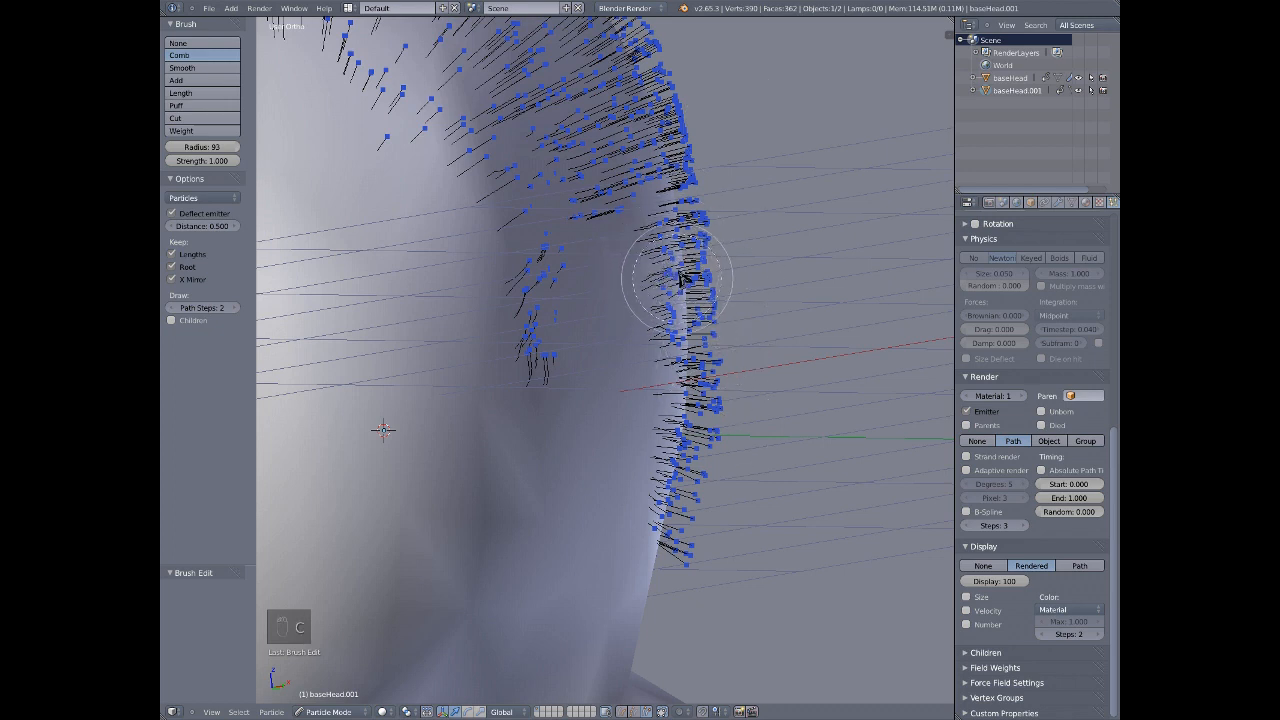
pyautogui.moveTo(677, 271)
pyautogui.mouseDown()
pyautogui.moveTo(677, 240)
pyautogui.moveTo(697, 286)
pyautogui.moveTo(690, 380)
pyautogui.mouseUp()
pyautogui.moveTo(684, 471); pyautogui.dragTo(677, 560)
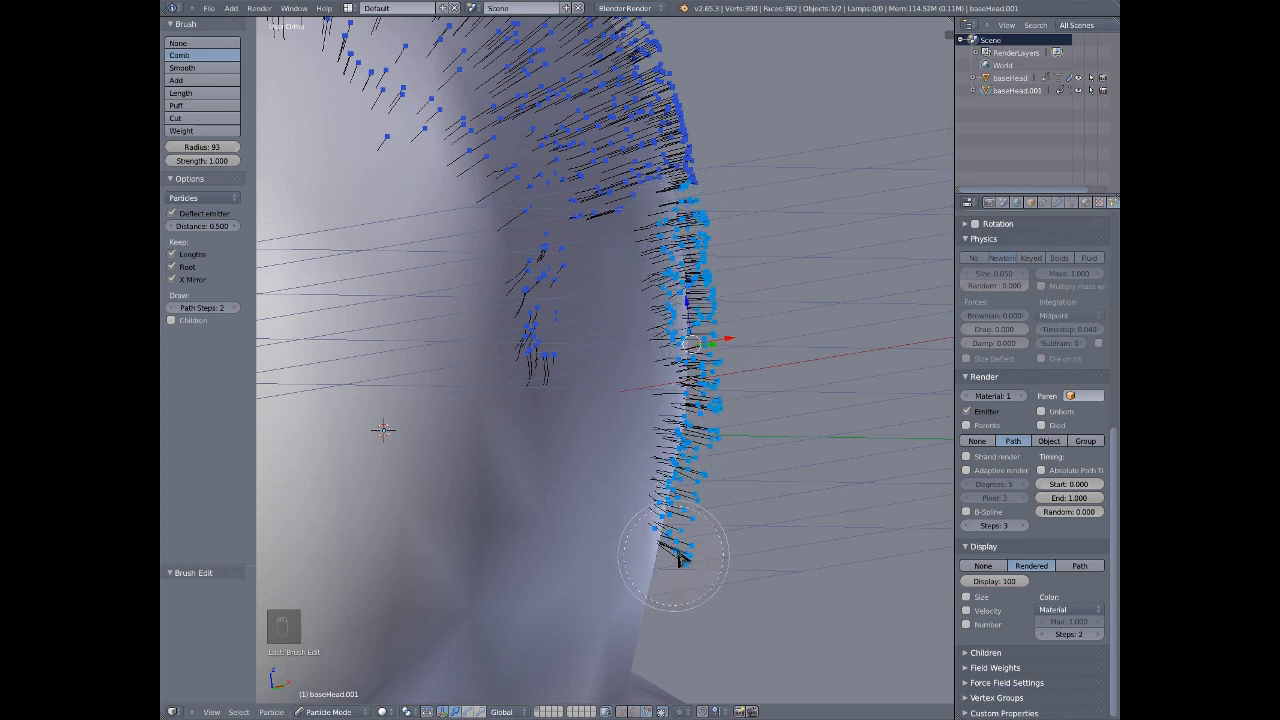
pyautogui.press('h')
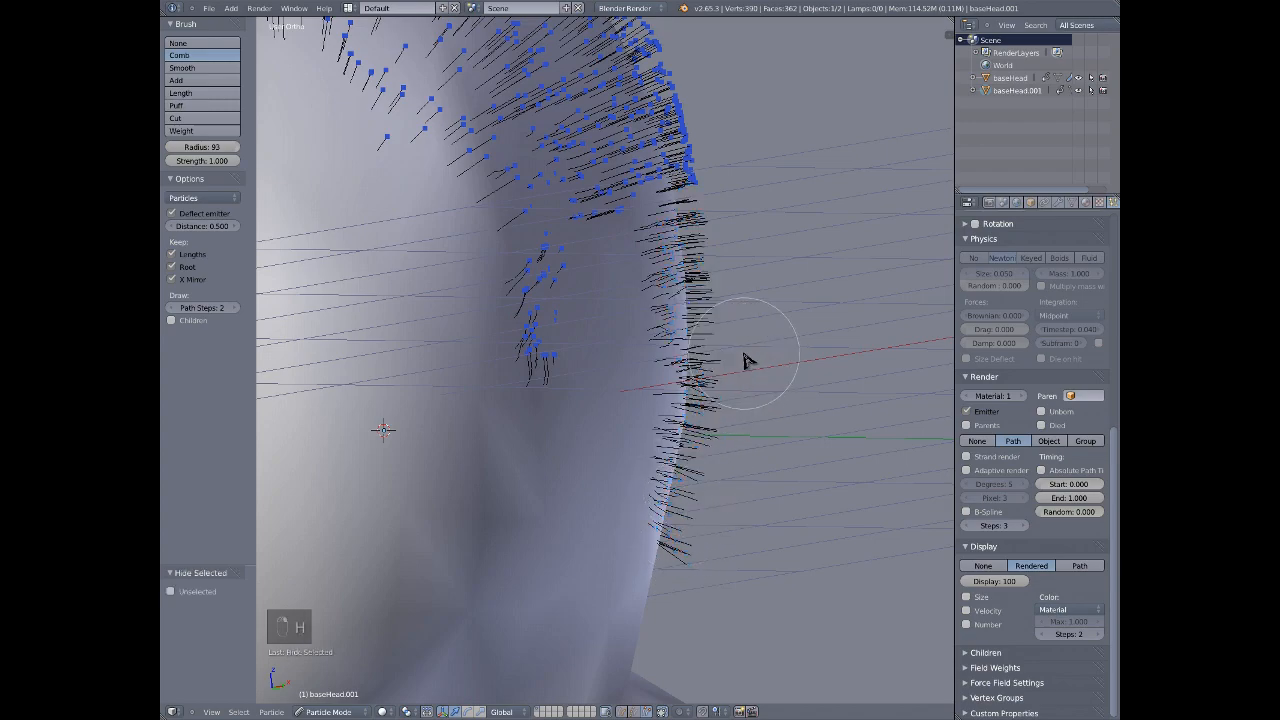
# - Comb the sideburn hairs up and back toward the area above the ear
pyautogui.scroll(-3, 746, 360)
pyautogui.moveTo(731, 363); pyautogui.dragTo(668, 417, button='middle')
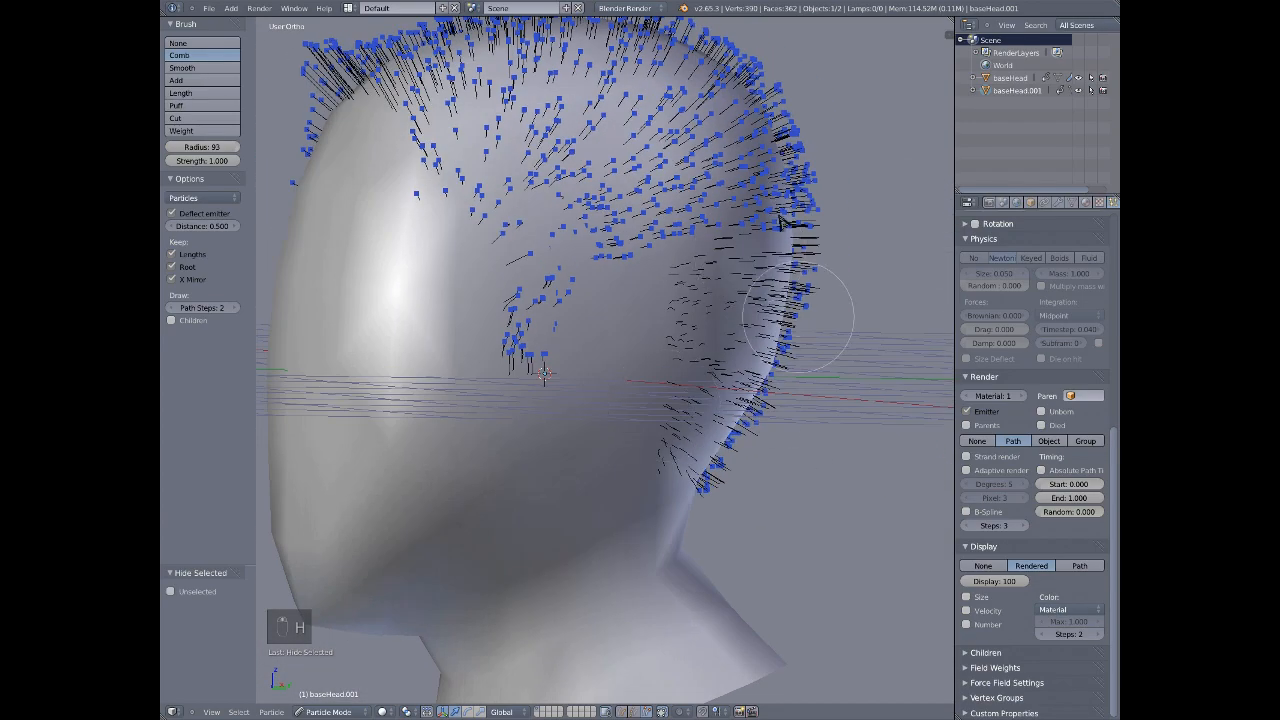
pyautogui.scroll(2, 568, 334)
pyautogui.scroll(-1, 551, 343)
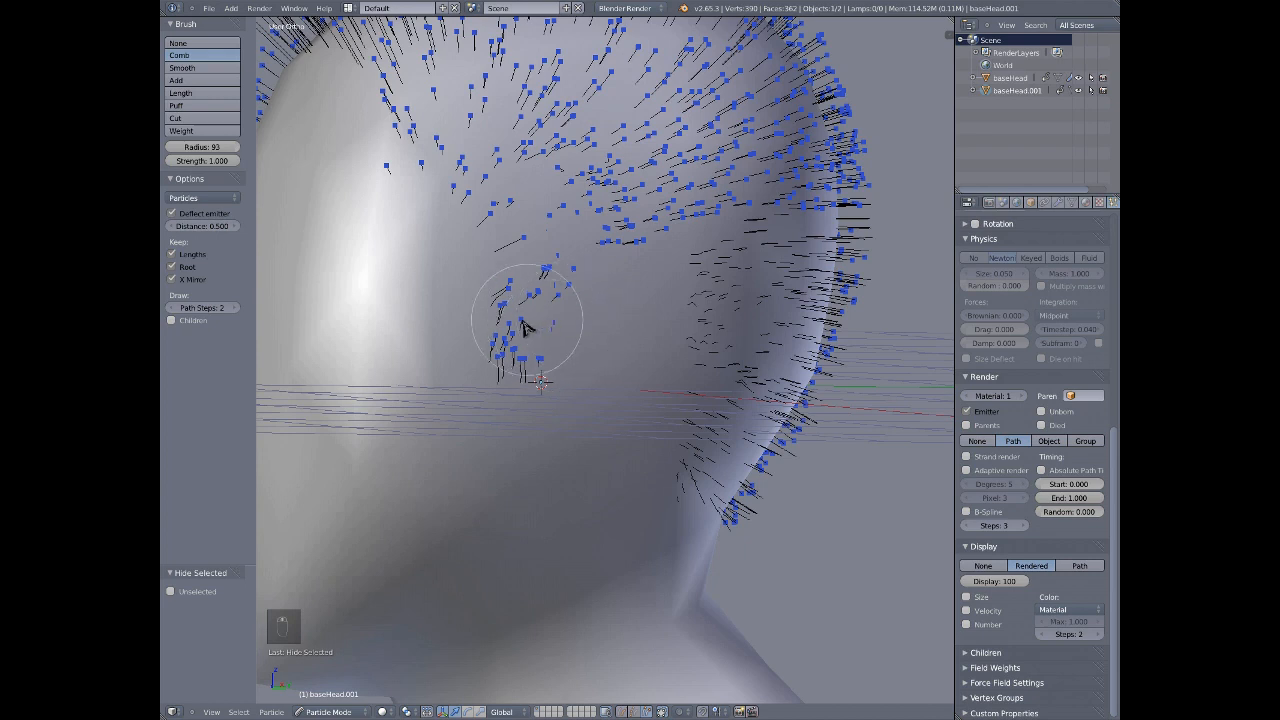
pyautogui.moveTo(540, 357)
pyautogui.mouseDown()
pyautogui.moveTo(531, 334)
pyautogui.moveTo(565, 207)
pyautogui.moveTo(551, 206)
pyautogui.moveTo(694, 189)
pyautogui.moveTo(655, 255)
pyautogui.mouseUp()
pyautogui.press('KP_3')
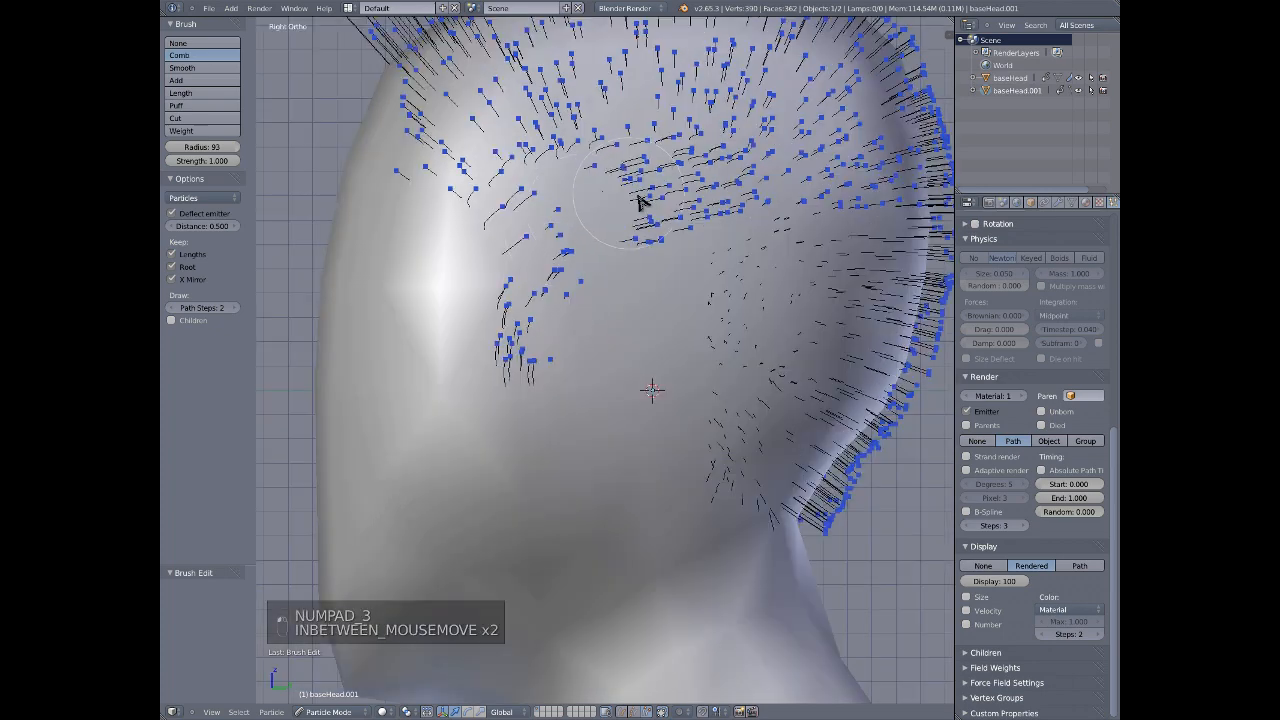
# - Undo the last two edits and comb the hairs above the ear and at the temple toward the back
pyautogui.moveTo(620, 243); pyautogui.dragTo(680, 308, button='middle')
pyautogui.hotkey('ctrl', 'z')
pyautogui.hotkey('ctrl', 'z')
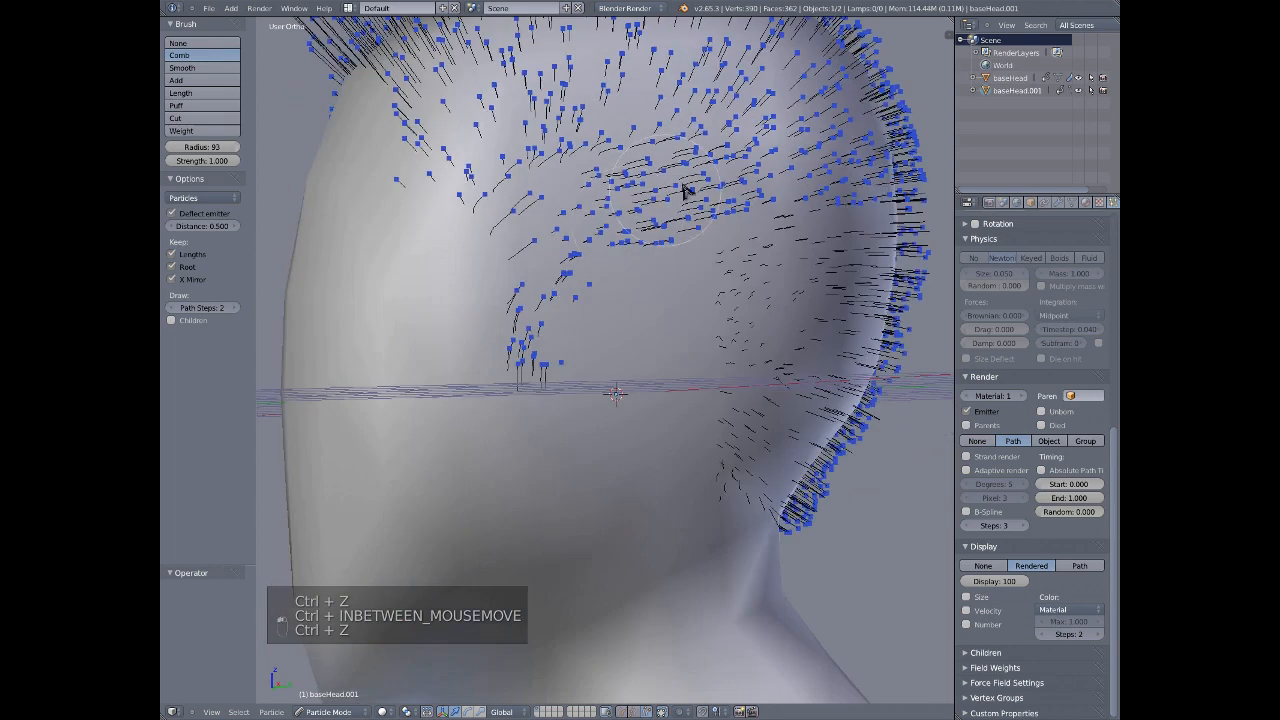
pyautogui.moveTo(686, 190)
pyautogui.mouseDown()
pyautogui.moveTo(726, 194)
pyautogui.moveTo(771, 234)
pyautogui.moveTo(563, 178)
pyautogui.moveTo(412, 194)
pyautogui.mouseUp()
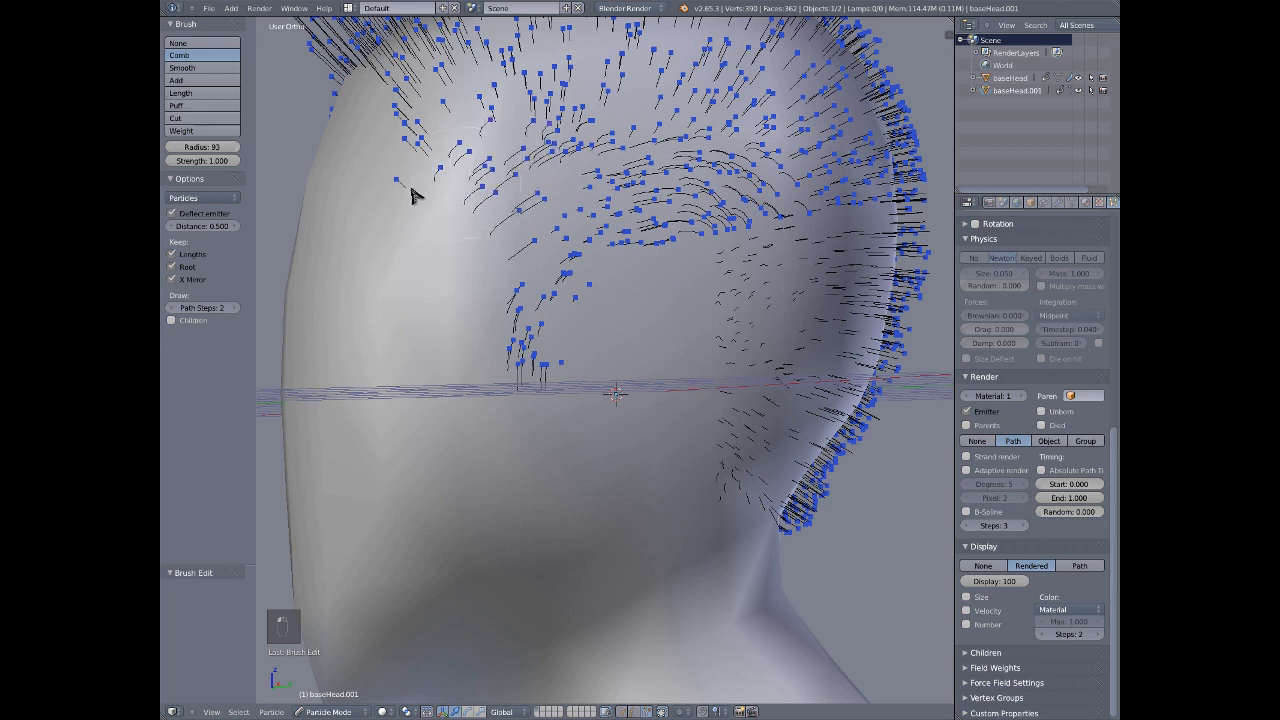
pyautogui.moveTo(428, 149)
pyautogui.mouseDown()
pyautogui.moveTo(409, 172)
pyautogui.moveTo(508, 114)
pyautogui.moveTo(597, 108)
pyautogui.mouseUp()
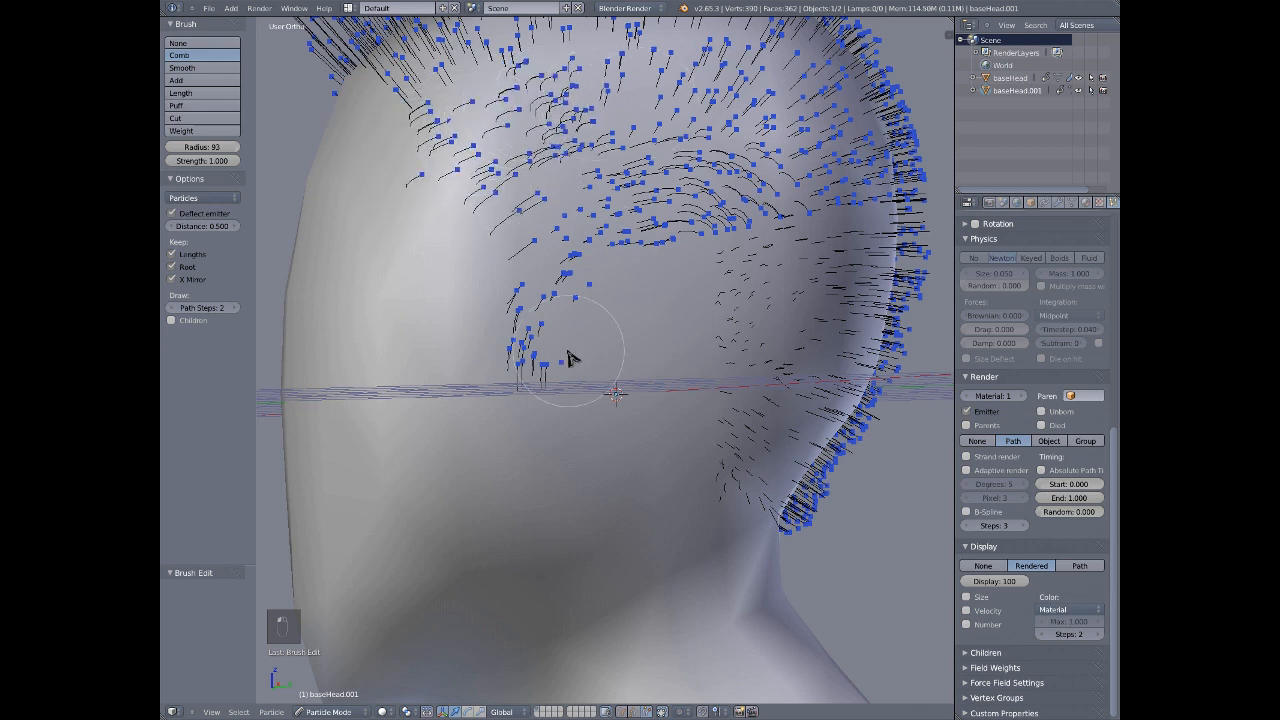
# - Puff the sideburn hairs with the Puff brush in Add mode and comb them up toward the back
pyautogui.moveTo(568, 358)
pyautogui.mouseDown()
pyautogui.moveTo(534, 331)
pyautogui.moveTo(534, 286)
pyautogui.moveTo(370, 158)
pyautogui.mouseUp()
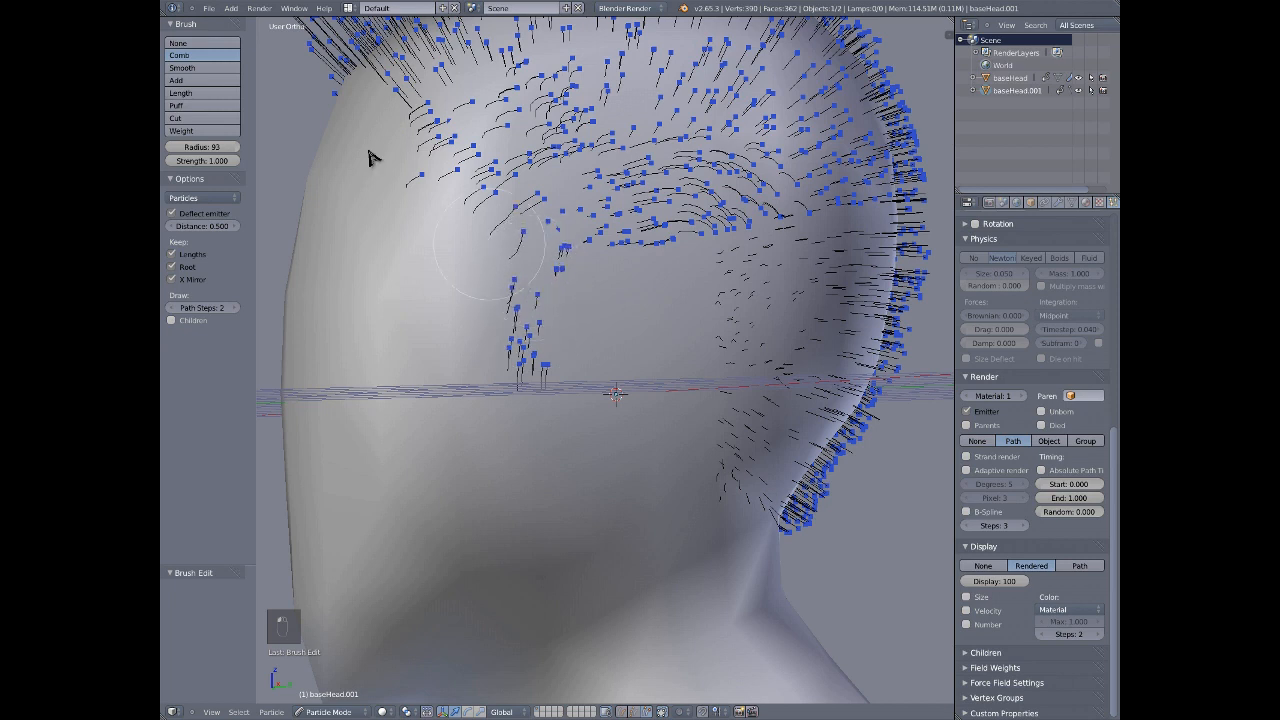
pyautogui.click(205, 105)
pyautogui.moveTo(524, 285)
pyautogui.mouseDown()
pyautogui.moveTo(517, 274)
pyautogui.moveTo(551, 343)
pyautogui.moveTo(554, 206)
pyautogui.moveTo(503, 295)
pyautogui.mouseUp()
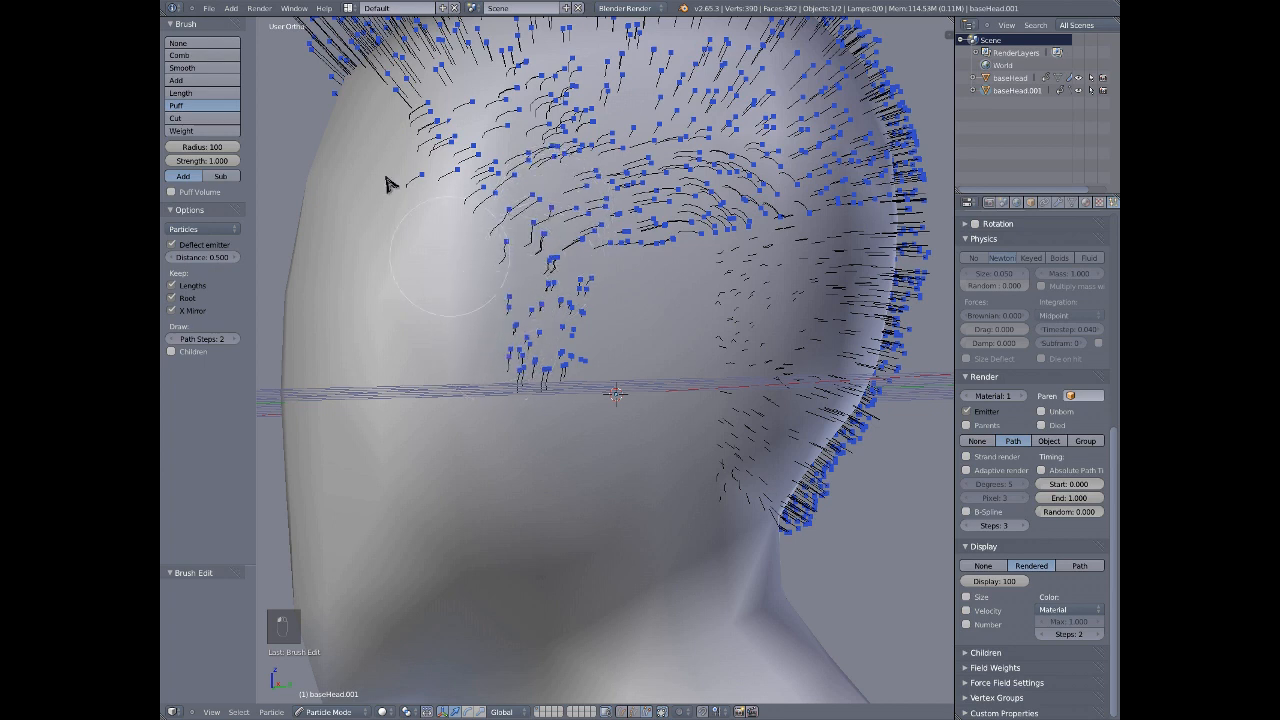
pyautogui.click(190, 56)
pyautogui.moveTo(523, 366)
pyautogui.mouseDown()
pyautogui.moveTo(553, 285)
pyautogui.moveTo(514, 243)
pyautogui.moveTo(737, 143)
pyautogui.moveTo(722, 162)
pyautogui.moveTo(760, 181)
pyautogui.mouseUp()
# - Comb the front hairline hairs upward and switch to point selection to show all hair points
pyautogui.scroll(-3, 664, 215)
pyautogui.keyDown('shift'); pyautogui.moveTo(600, 260); pyautogui.dragTo(586, 342, button='middle'); pyautogui.keyUp('shift')
pyautogui.scroll(3, 571, 279)
pyautogui.moveTo(322, 162); pyautogui.dragTo(372, 120)
pyautogui.click(627, 710)
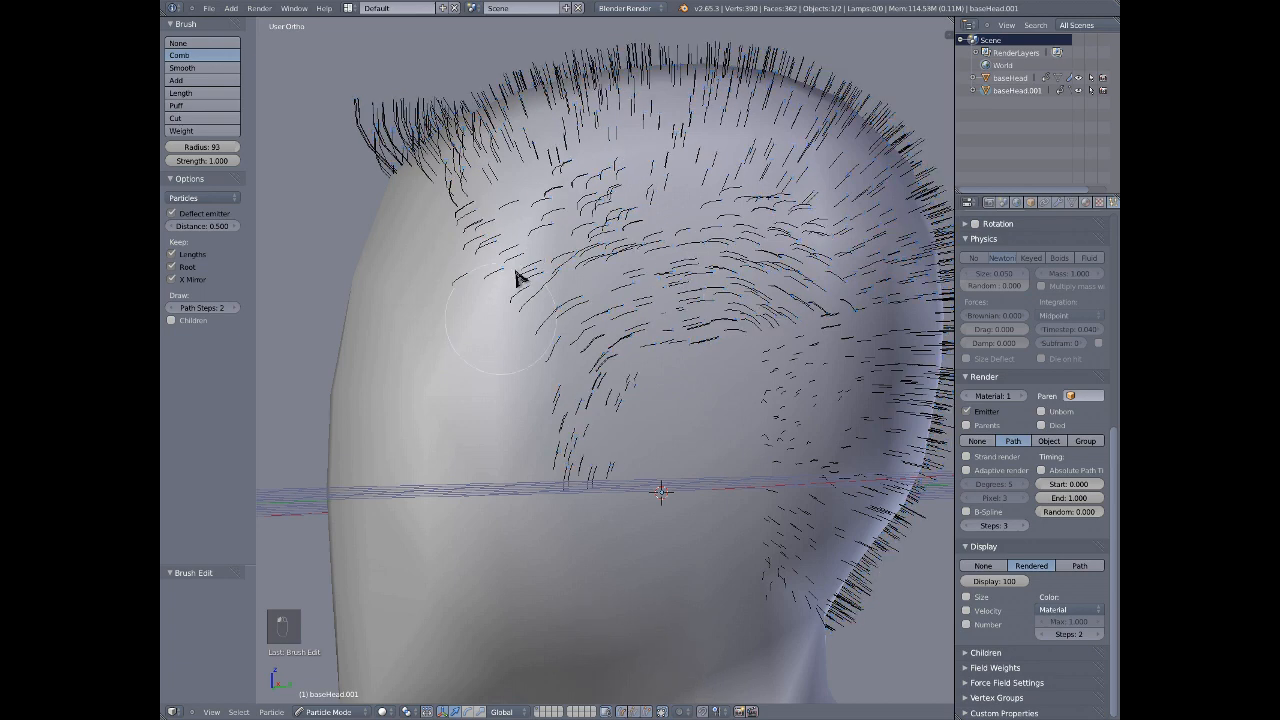
pyautogui.click(635, 712)
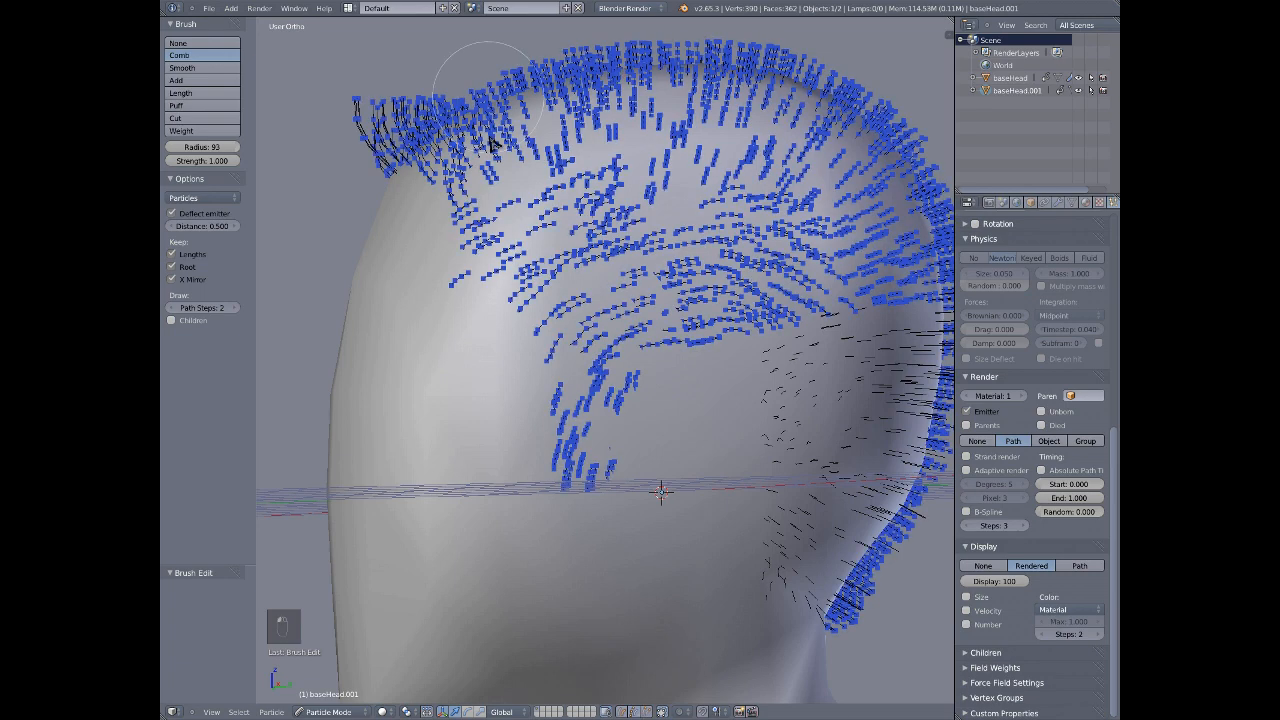
# - Comb the front tuft of hair into shape and flatten the hairs behind it on top of the head
pyautogui.keyDown('shift'); pyautogui.moveTo(343, 104); pyautogui.dragTo(320, 290, button='middle'); pyautogui.keyUp('shift')
pyautogui.moveTo(314, 304)
pyautogui.mouseDown()
pyautogui.moveTo(334, 266)
pyautogui.moveTo(406, 246)
pyautogui.moveTo(392, 250)
pyautogui.mouseUp()
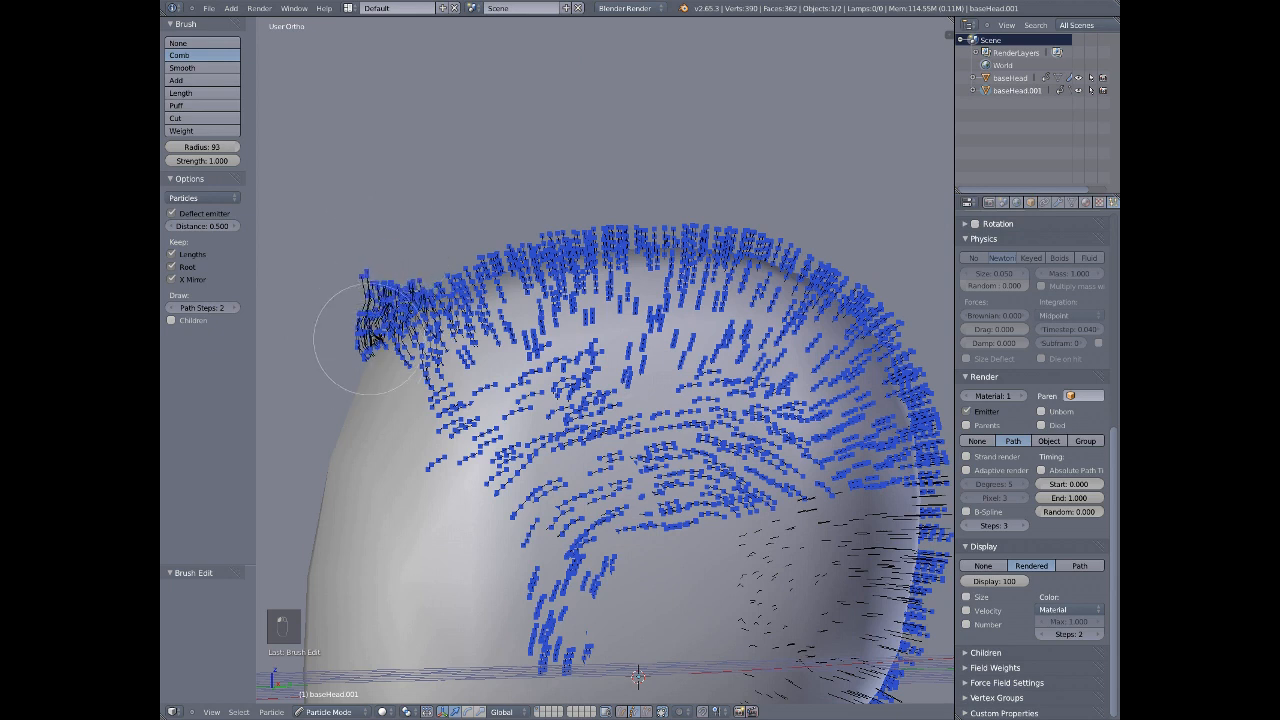
pyautogui.moveTo(340, 335)
pyautogui.mouseDown()
pyautogui.moveTo(357, 300)
pyautogui.moveTo(361, 320)
pyautogui.mouseUp()
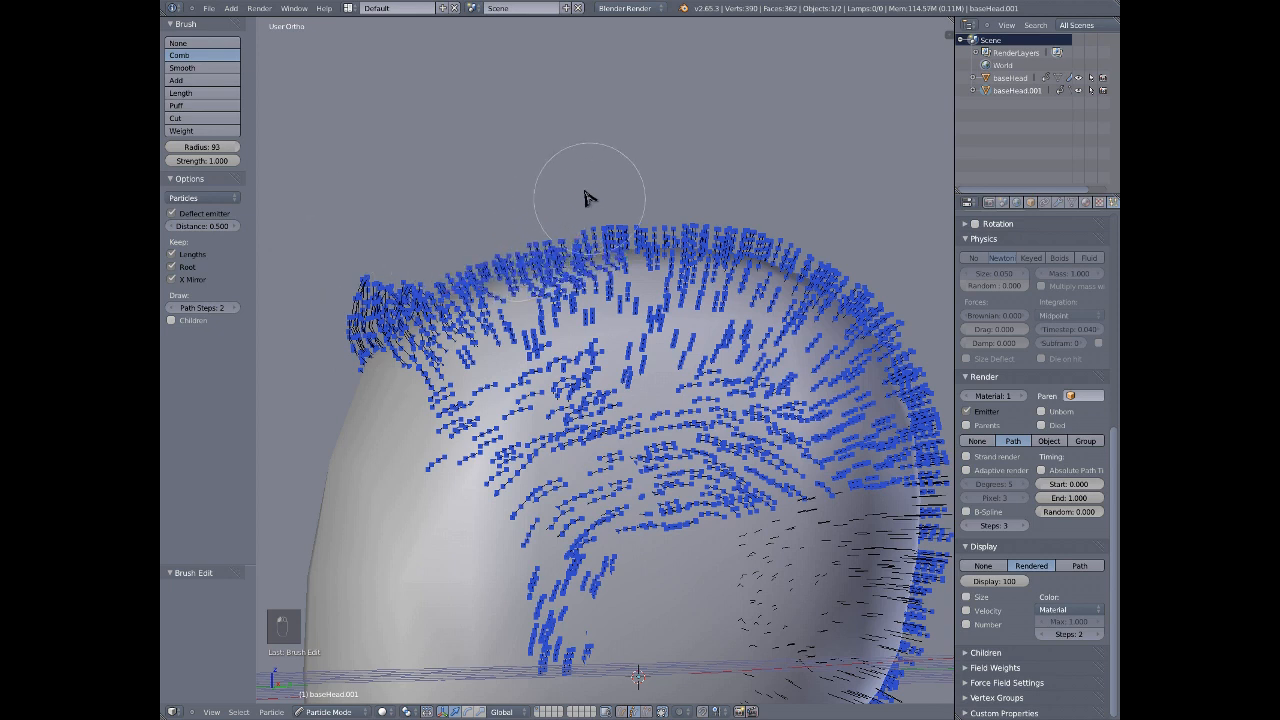
pyautogui.moveTo(580, 188)
pyautogui.mouseDown()
pyautogui.moveTo(563, 206)
pyautogui.moveTo(452, 234)
pyautogui.mouseUp()
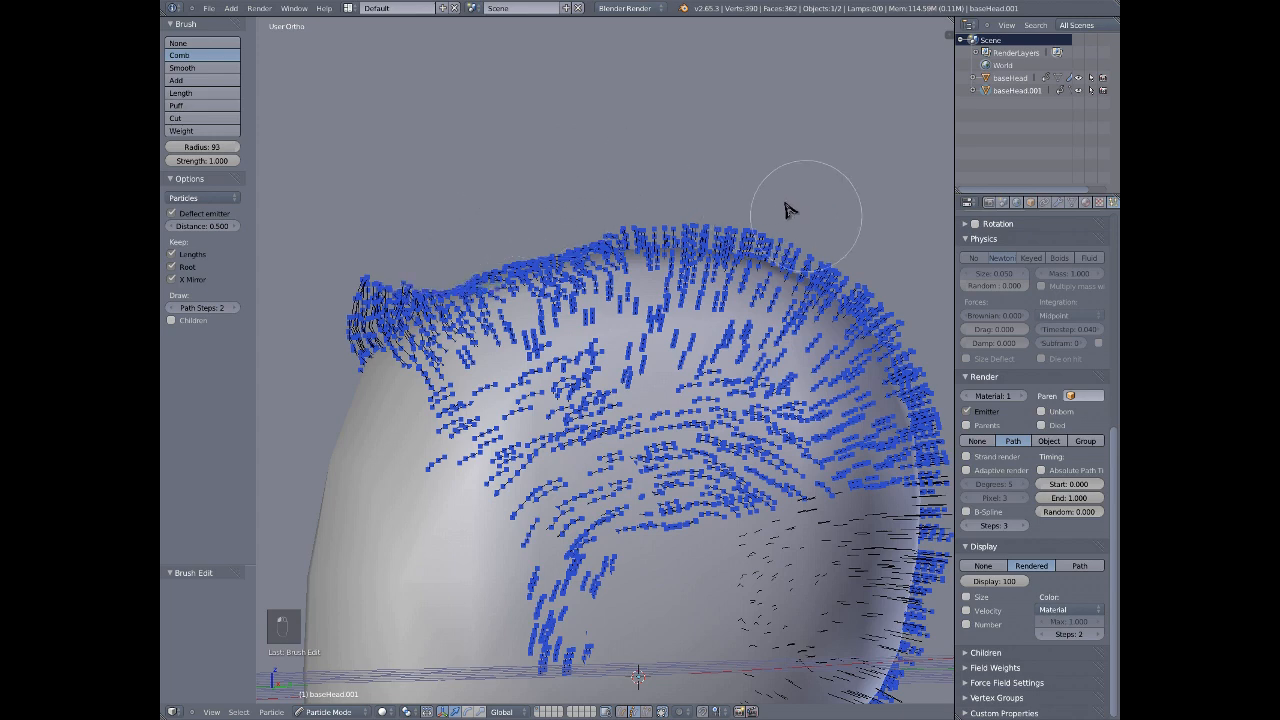
# - Comb the hairs on the crown flat and down along the upper back of the head
pyautogui.keyDown('shift'); pyautogui.moveTo(857, 195); pyautogui.dragTo(665, 222, button='middle'); pyautogui.keyUp('shift')
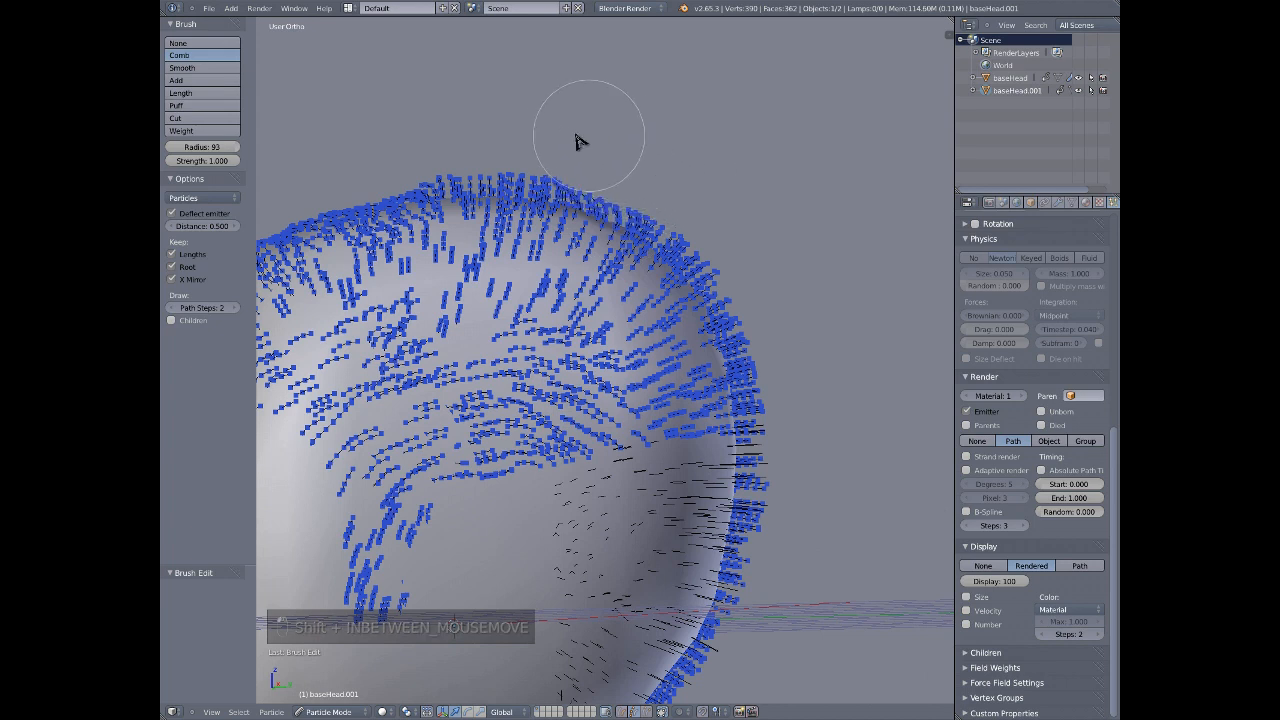
pyautogui.moveTo(467, 138); pyautogui.dragTo(422, 150)
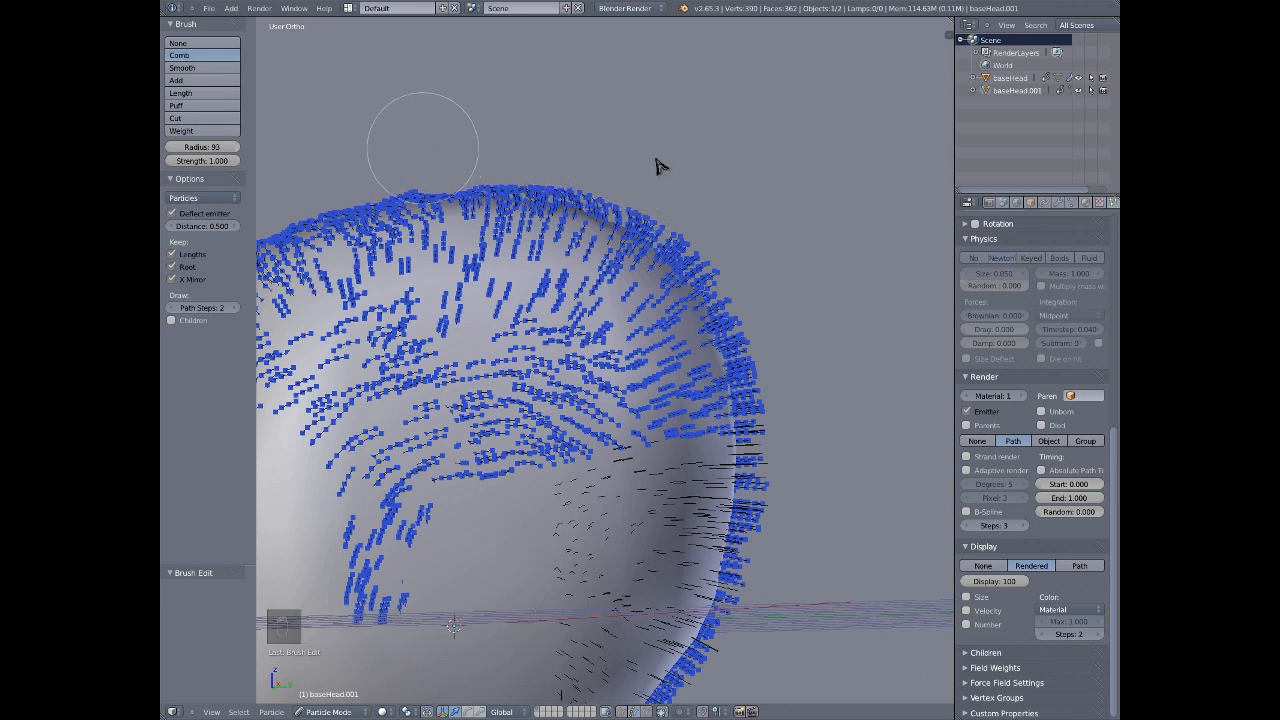
pyautogui.moveTo(713, 218)
pyautogui.mouseDown()
pyautogui.moveTo(777, 306)
pyautogui.moveTo(818, 488)
pyautogui.mouseUp()
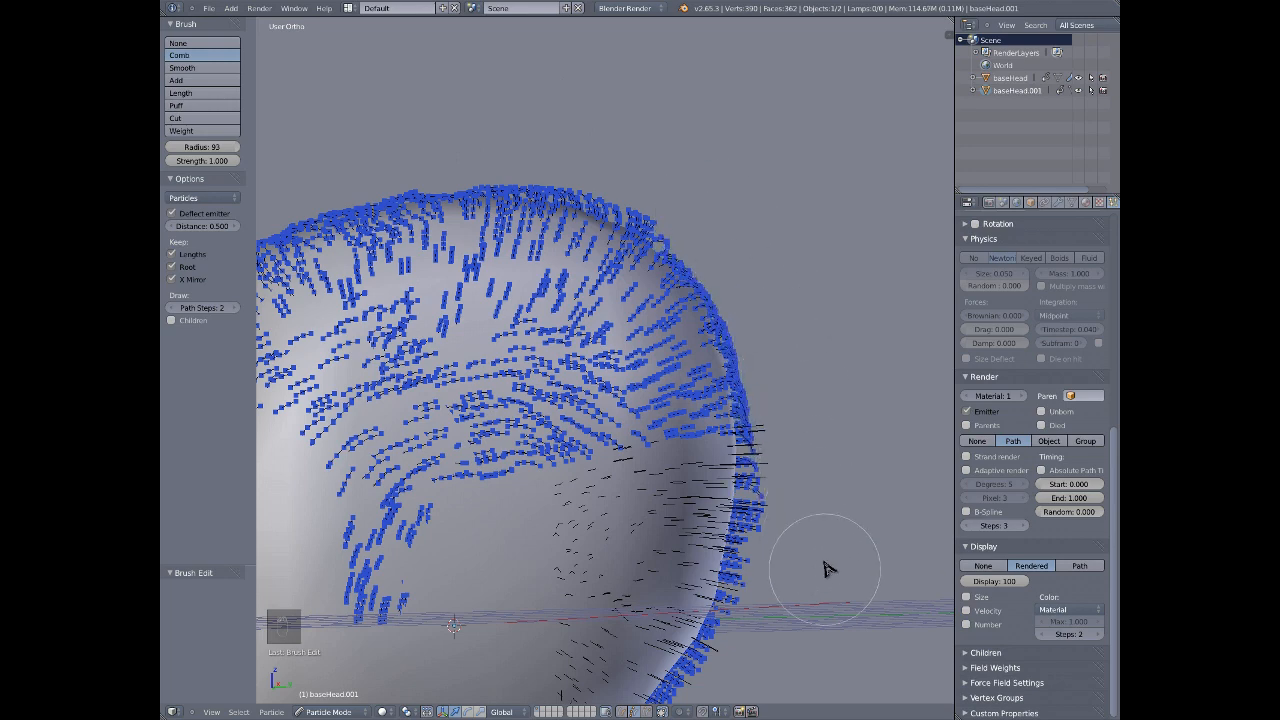
# - Reveal the hidden hairs, deselect everything, and comb the hairs down at the back of the head
pyautogui.keyDown('shift'); pyautogui.moveTo(829, 569); pyautogui.dragTo(786, 209, button='middle'); pyautogui.keyUp('shift')
pyautogui.hotkey('alt', 'g')
pyautogui.hotkey('alt', 'h')
pyautogui.scroll(-1, 763, 151)
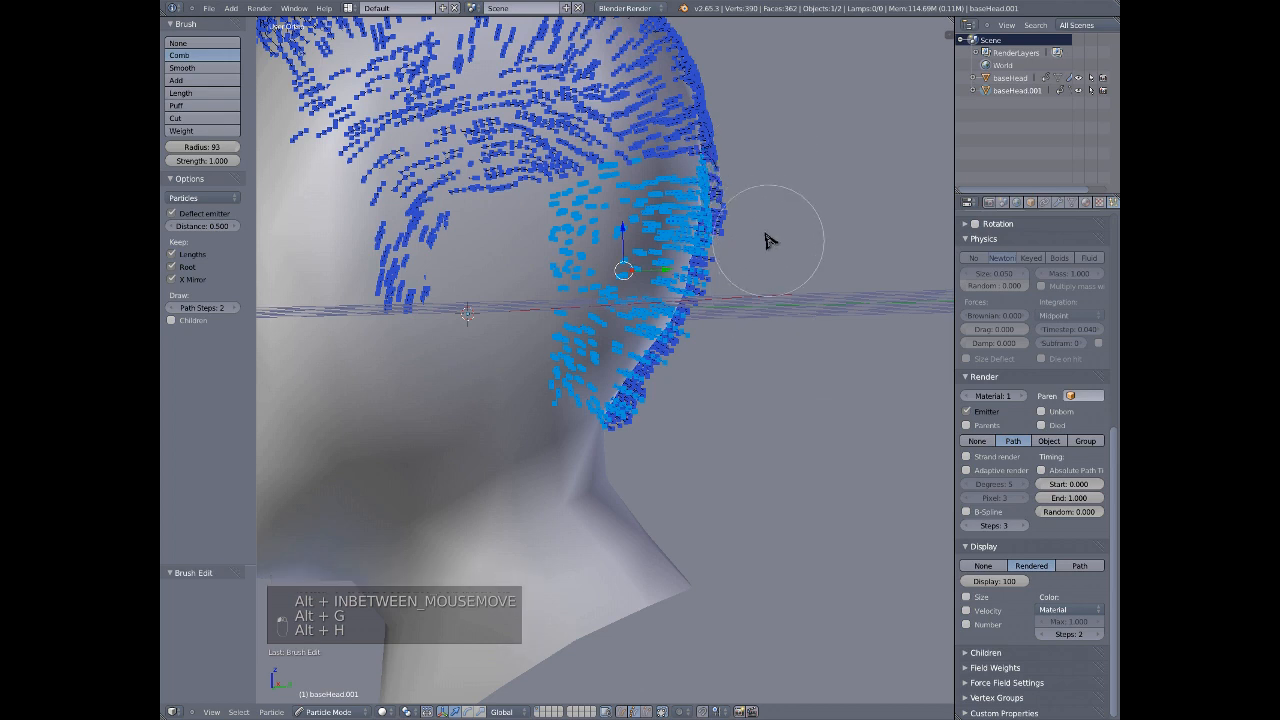
pyautogui.press('a')
pyautogui.click(777, 160)
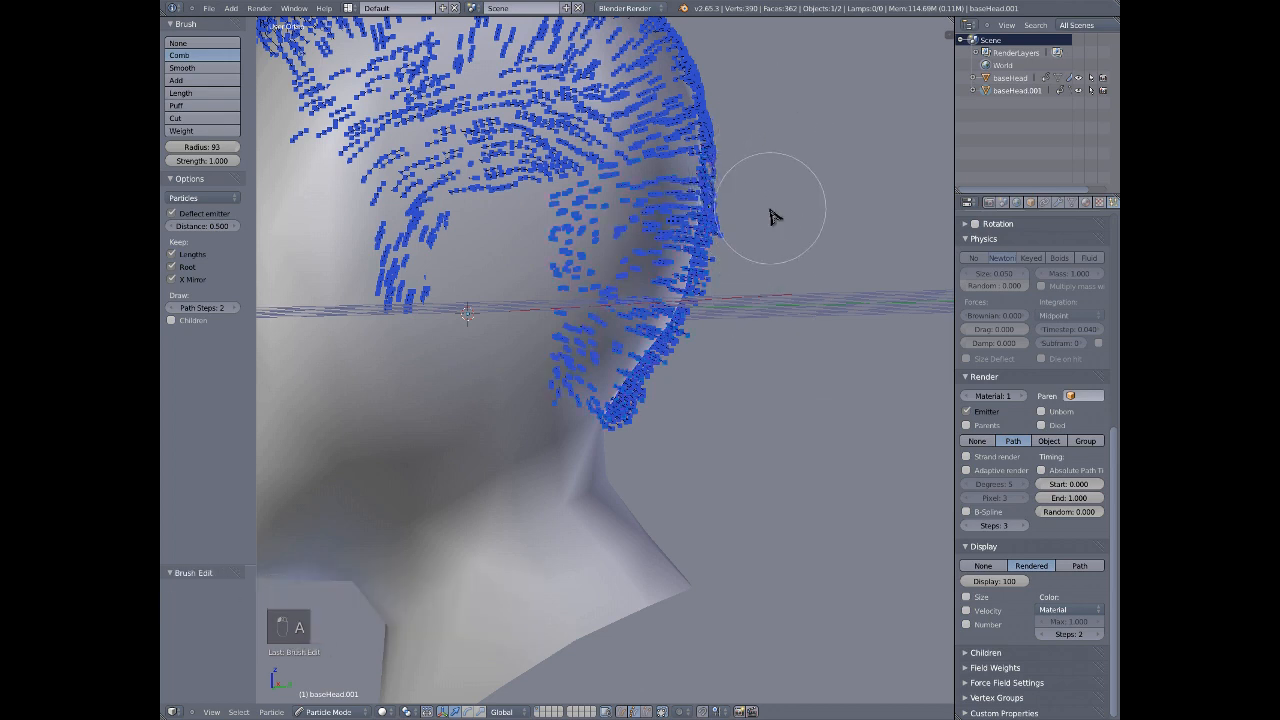
# - Comb the hairs along the back of the head flatter against the scalp at full brush strength
pyautogui.moveTo(772, 223); pyautogui.dragTo(768, 252)
pyautogui.moveTo(764, 152); pyautogui.dragTo(745, 300)
pyautogui.moveTo(698, 262); pyautogui.dragTo(703, 267)
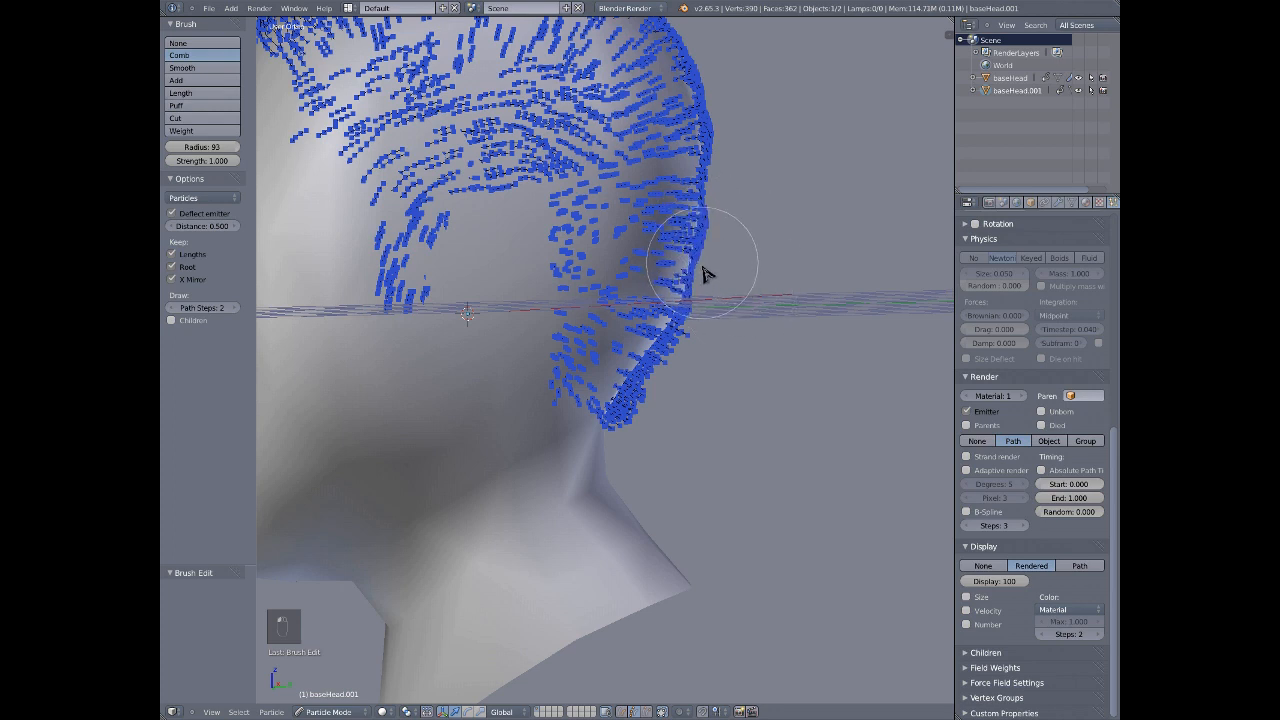
pyautogui.moveTo(713, 194); pyautogui.dragTo(720, 191)
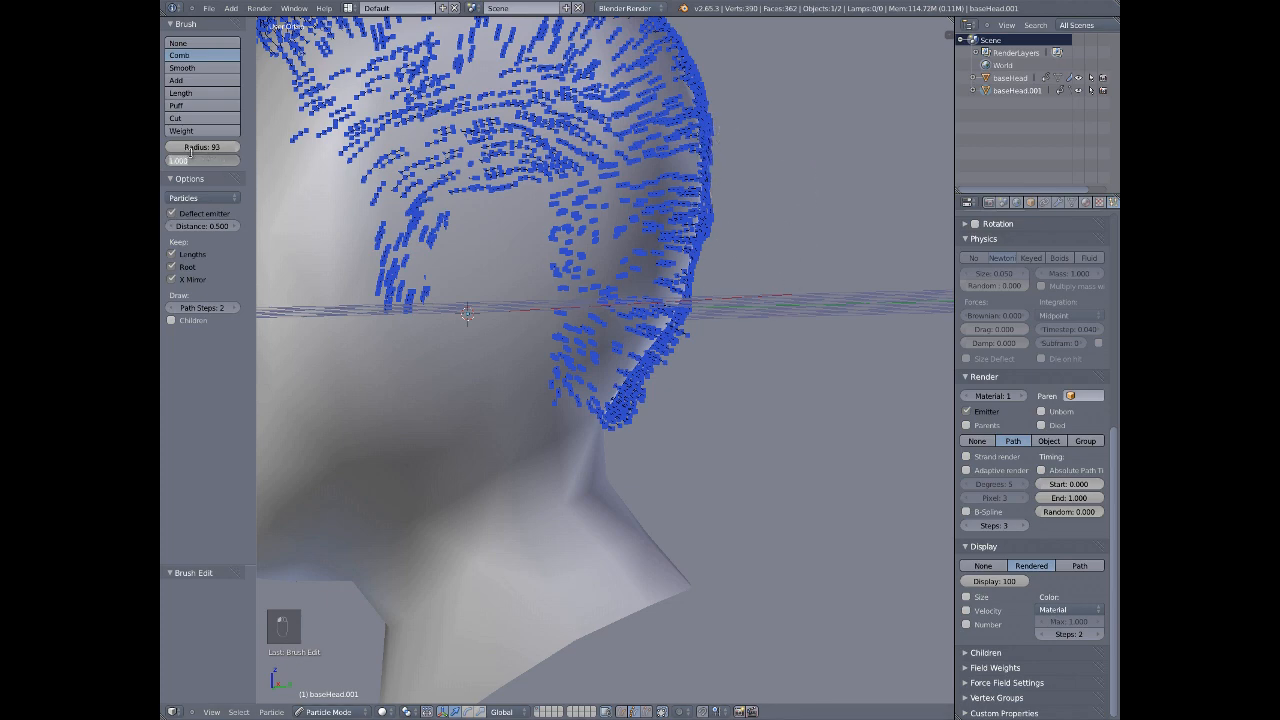
# - Set the Comb brush strength to 0.700 and comb the lower back hairs down flat to the nape
pyautogui.moveTo(321, 176)
pyautogui.mouseDown(button='middle')
pyautogui.moveTo(729, 200)
pyautogui.moveTo(714, 303)
pyautogui.mouseUp(button='middle')
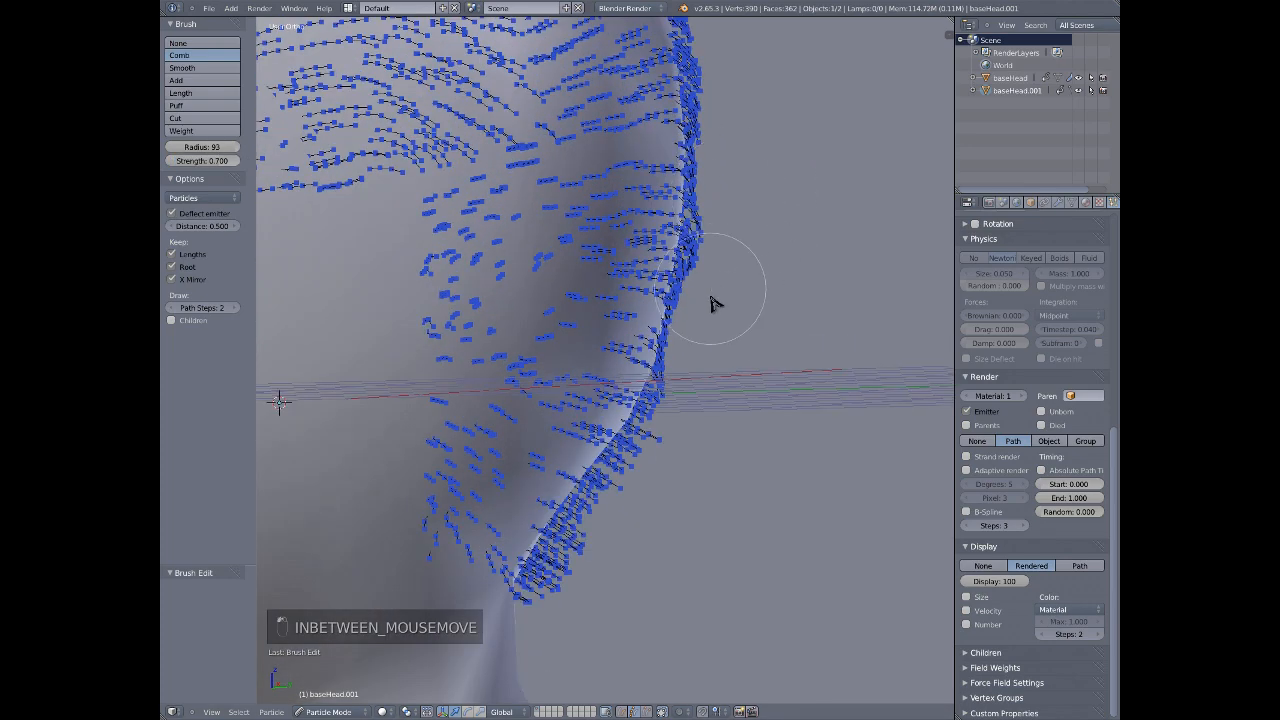
pyautogui.moveTo(667, 449)
pyautogui.mouseDown()
pyautogui.moveTo(611, 517)
pyautogui.moveTo(593, 568)
pyautogui.moveTo(554, 572)
pyautogui.moveTo(534, 594)
pyautogui.mouseUp()
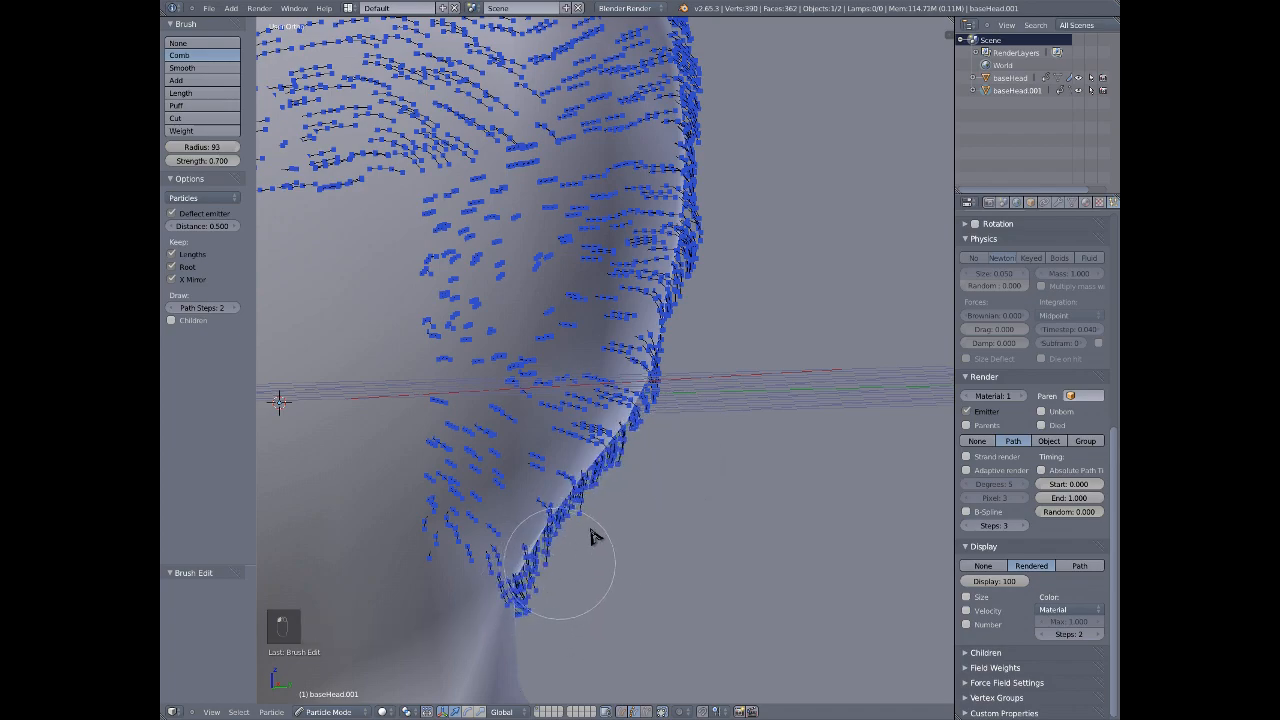
# - Comb the hairs behind the ear area down and close to the head, working toward the nape
pyautogui.moveTo(594, 534)
pyautogui.mouseDown(button='middle')
pyautogui.moveTo(771, 320)
pyautogui.moveTo(651, 363)
pyautogui.moveTo(500, 349)
pyautogui.moveTo(609, 334)
pyautogui.moveTo(595, 210)
pyautogui.moveTo(467, 302)
pyautogui.mouseUp(button='middle')
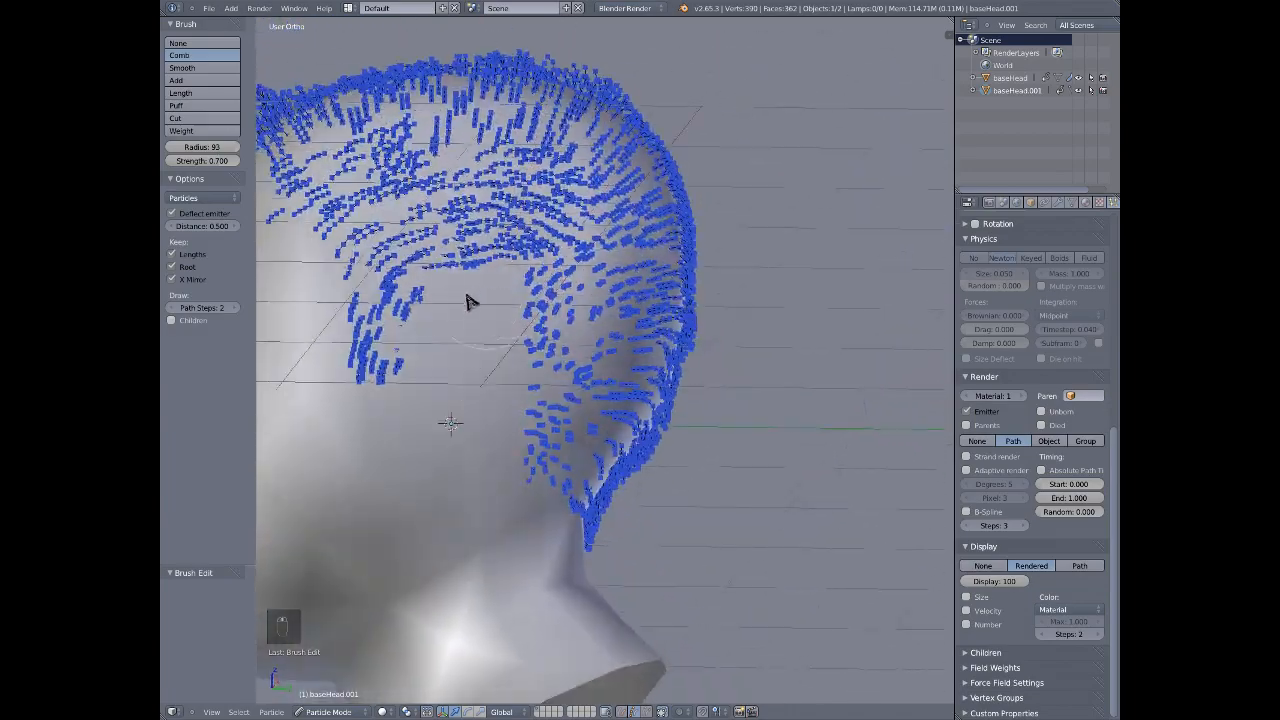
pyautogui.moveTo(474, 262)
pyautogui.mouseDown()
pyautogui.moveTo(540, 280)
pyautogui.moveTo(553, 332)
pyautogui.mouseUp()
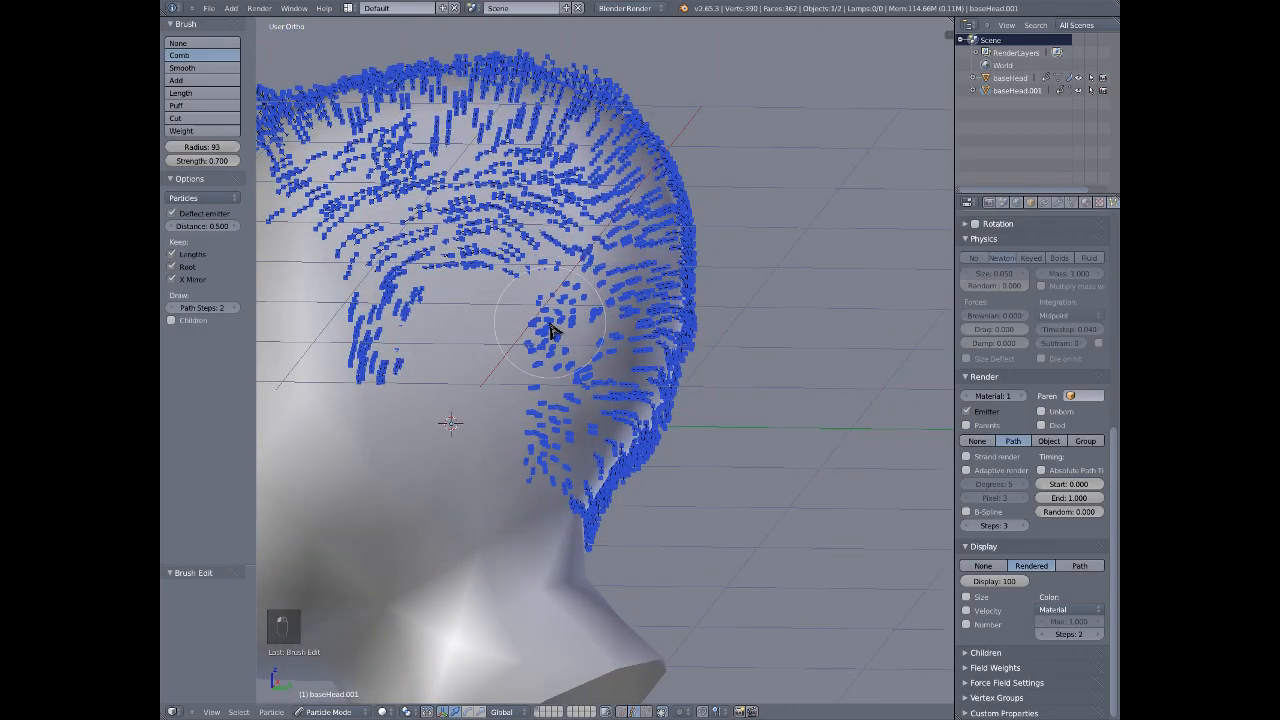
pyautogui.moveTo(552, 300)
pyautogui.mouseDown(button='middle')
pyautogui.moveTo(514, 434)
pyautogui.moveTo(626, 443)
pyautogui.moveTo(600, 290)
pyautogui.mouseUp(button='middle')
pyautogui.moveTo(600, 290)
pyautogui.mouseDown()
pyautogui.moveTo(586, 234)
pyautogui.moveTo(602, 297)
pyautogui.mouseUp()
pyautogui.moveTo(600, 297)
pyautogui.mouseDown(button='middle')
pyautogui.moveTo(614, 214)
pyautogui.moveTo(656, 270)
pyautogui.mouseUp(button='middle')
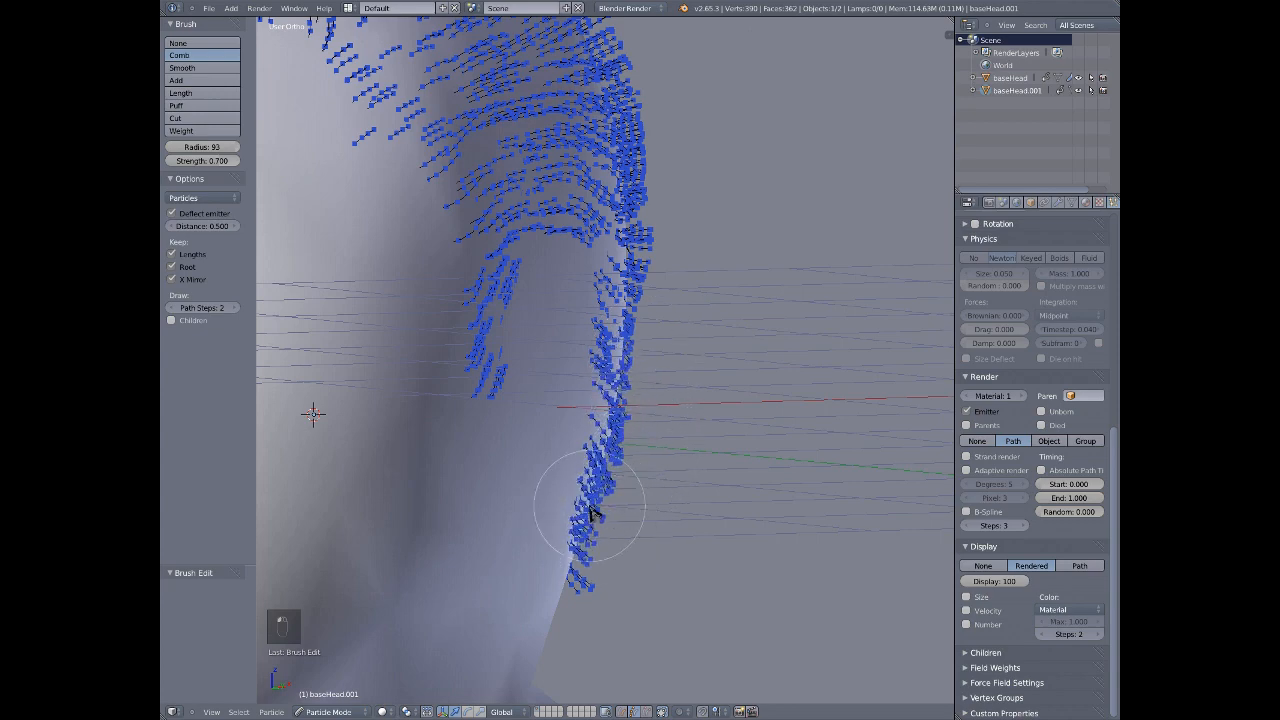
pyautogui.moveTo(606, 484); pyautogui.dragTo(616, 412)
pyautogui.moveTo(622, 313)
pyautogui.mouseDown(button='middle')
pyautogui.moveTo(660, 343)
pyautogui.moveTo(628, 316)
pyautogui.mouseUp(button='middle')
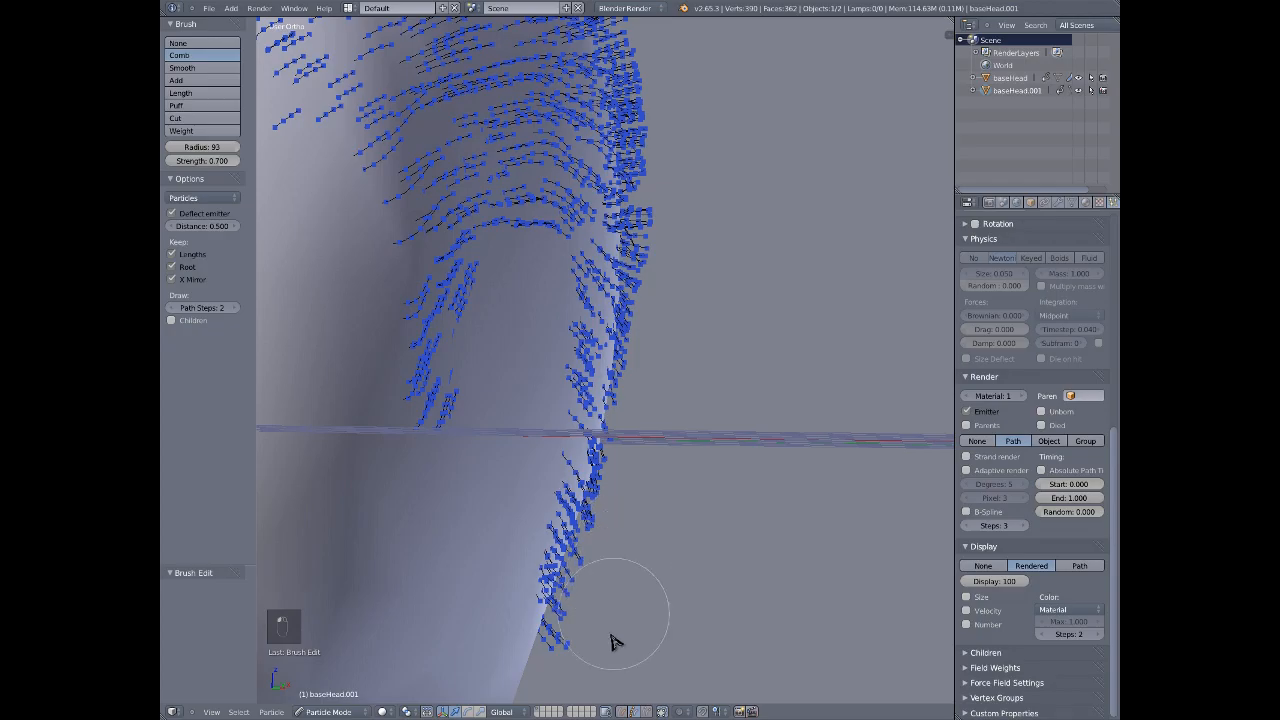
pyautogui.moveTo(671, 366)
pyautogui.mouseDown(button='middle')
pyautogui.moveTo(571, 363)
pyautogui.moveTo(580, 343)
pyautogui.moveTo(654, 571)
pyautogui.moveTo(671, 391)
pyautogui.mouseUp(button='middle')
pyautogui.scroll(3, 453, 290)
pyautogui.scroll(-3, 453, 290)
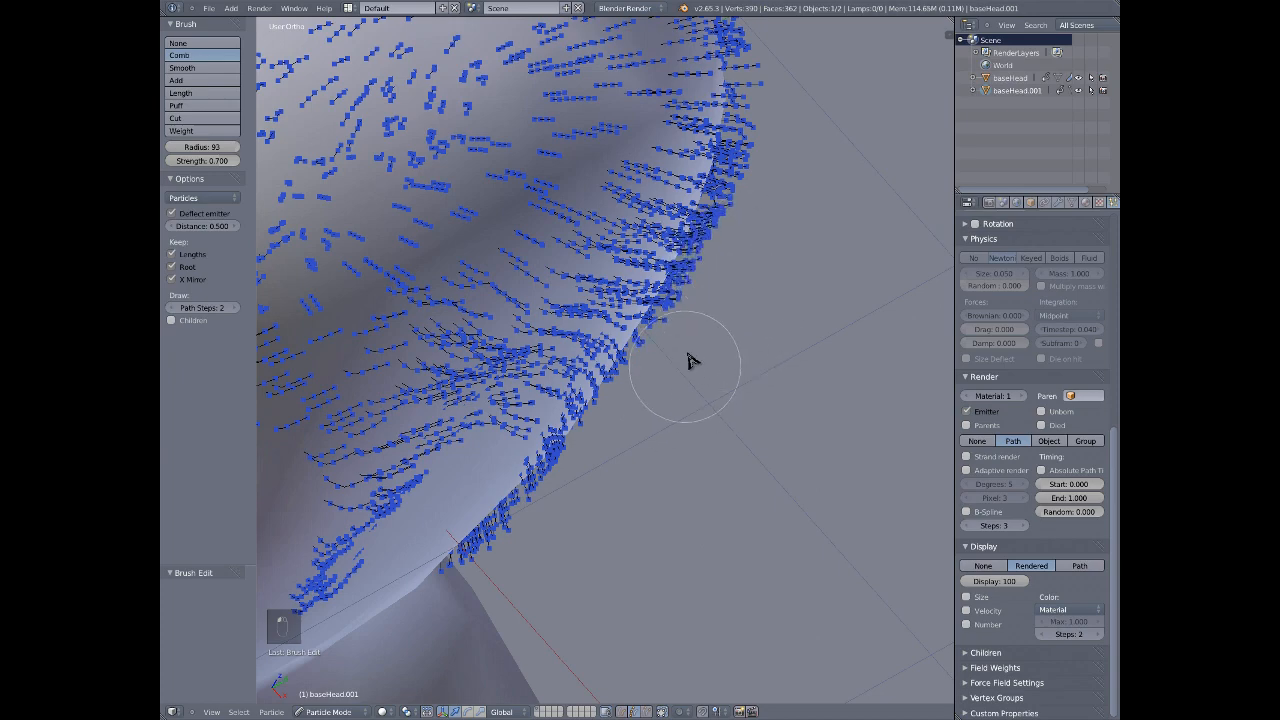
pyautogui.scroll(-3, 706, 344)
# - From the front view, comb the hairs on top of the head inward toward the centre line
pyautogui.moveTo(671, 494); pyautogui.dragTo(577, 320, button='middle')
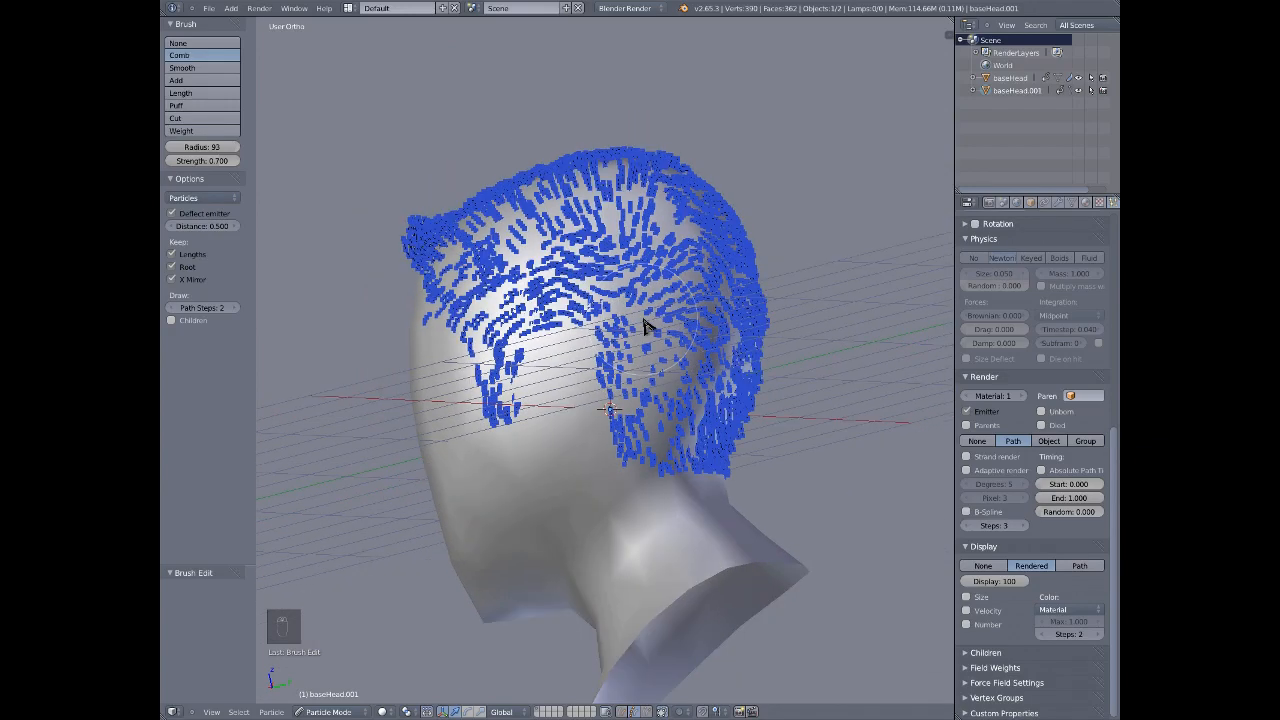
pyautogui.press('KP_1')
pyautogui.scroll(2, 594, 297)
pyautogui.scroll(-1, 770, 277)
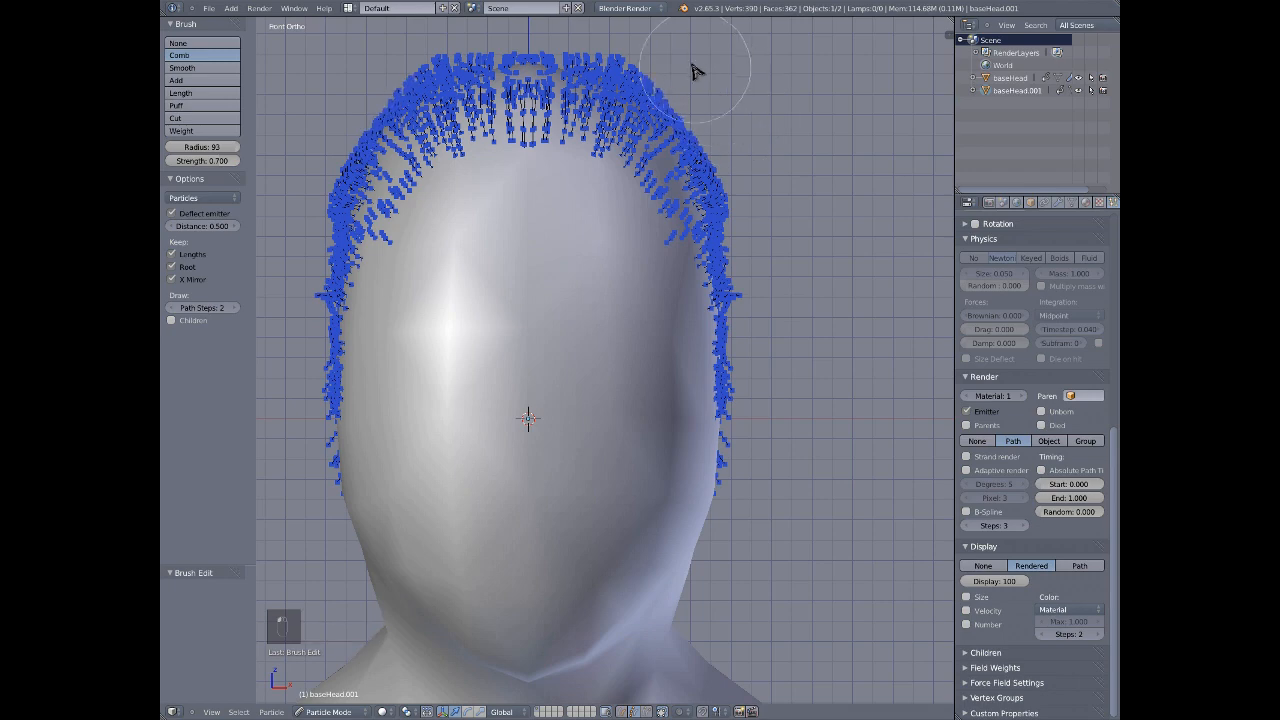
pyautogui.keyDown('shift'); pyautogui.moveTo(465, 20); pyautogui.dragTo(477, 114, button='middle'); pyautogui.keyUp('shift')
pyautogui.scroll(2, 532, 205)
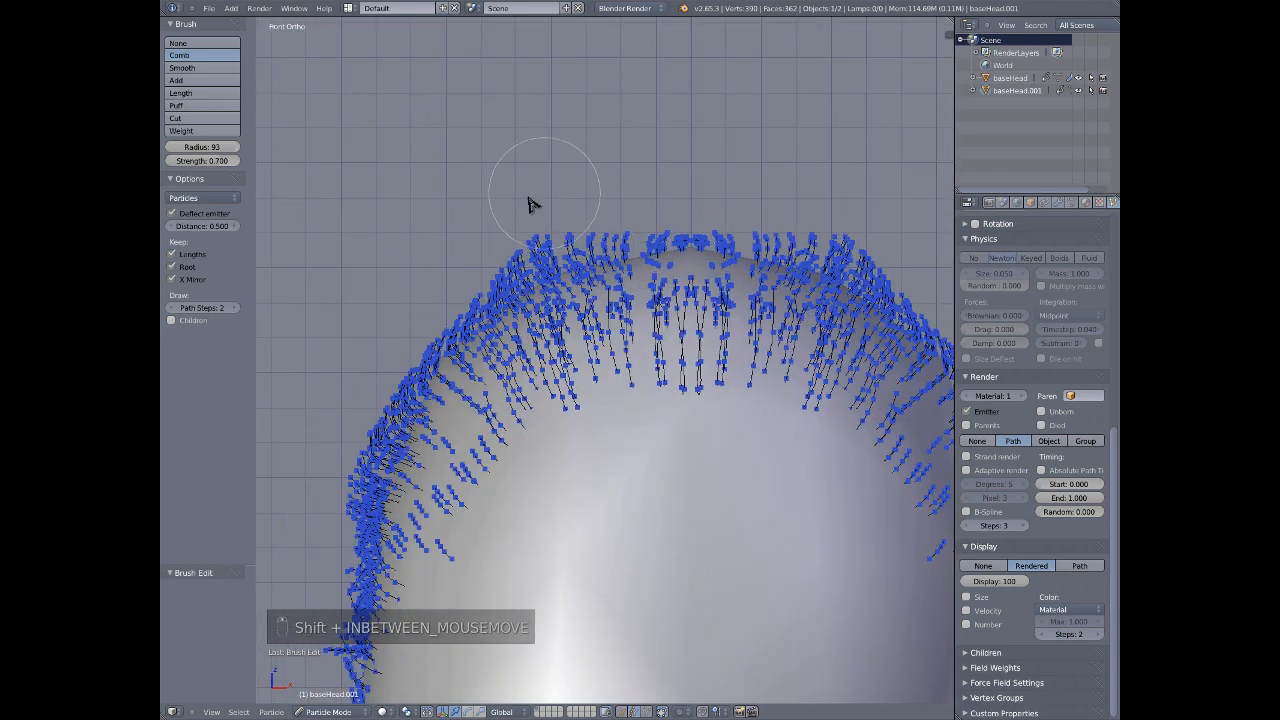
pyautogui.moveTo(501, 219); pyautogui.dragTo(564, 201)
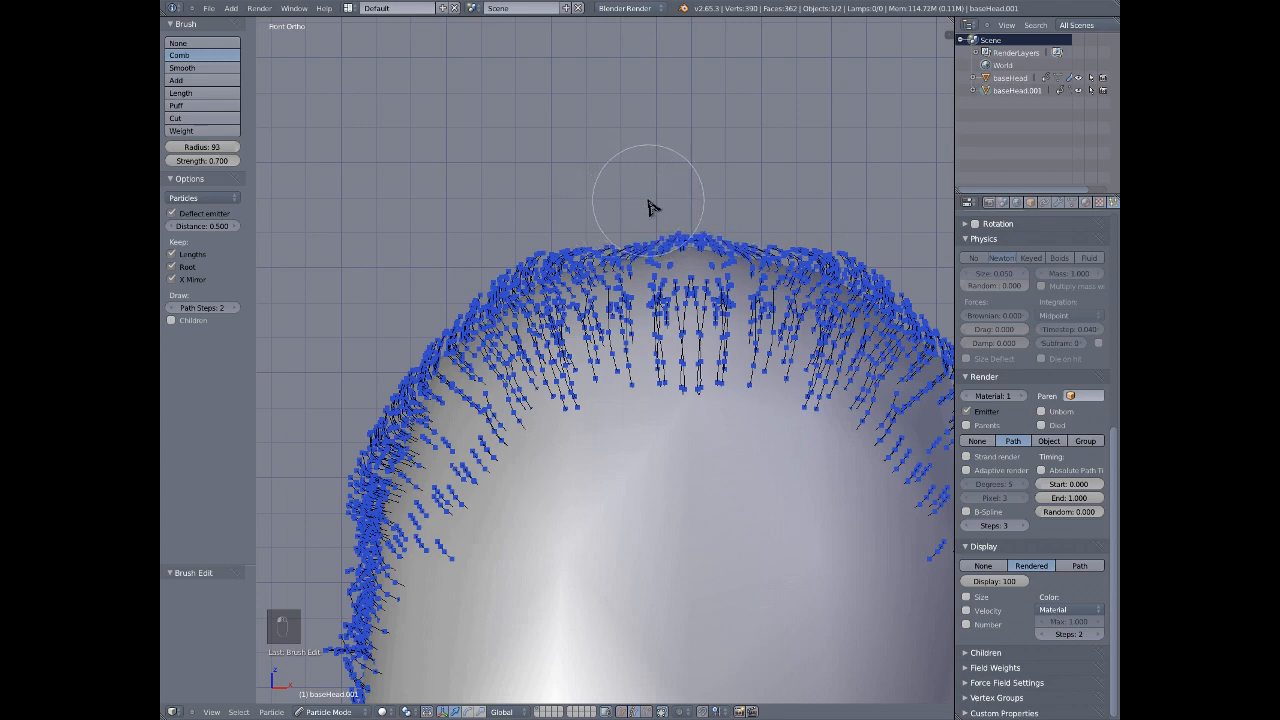
# - Comb the front hairline hairs up from the side toward a central peak above the forehead
pyautogui.scroll(-3, 724, 378)
pyautogui.moveTo(726, 383); pyautogui.dragTo(643, 286, button='middle')
pyautogui.scroll(3, 557, 254)
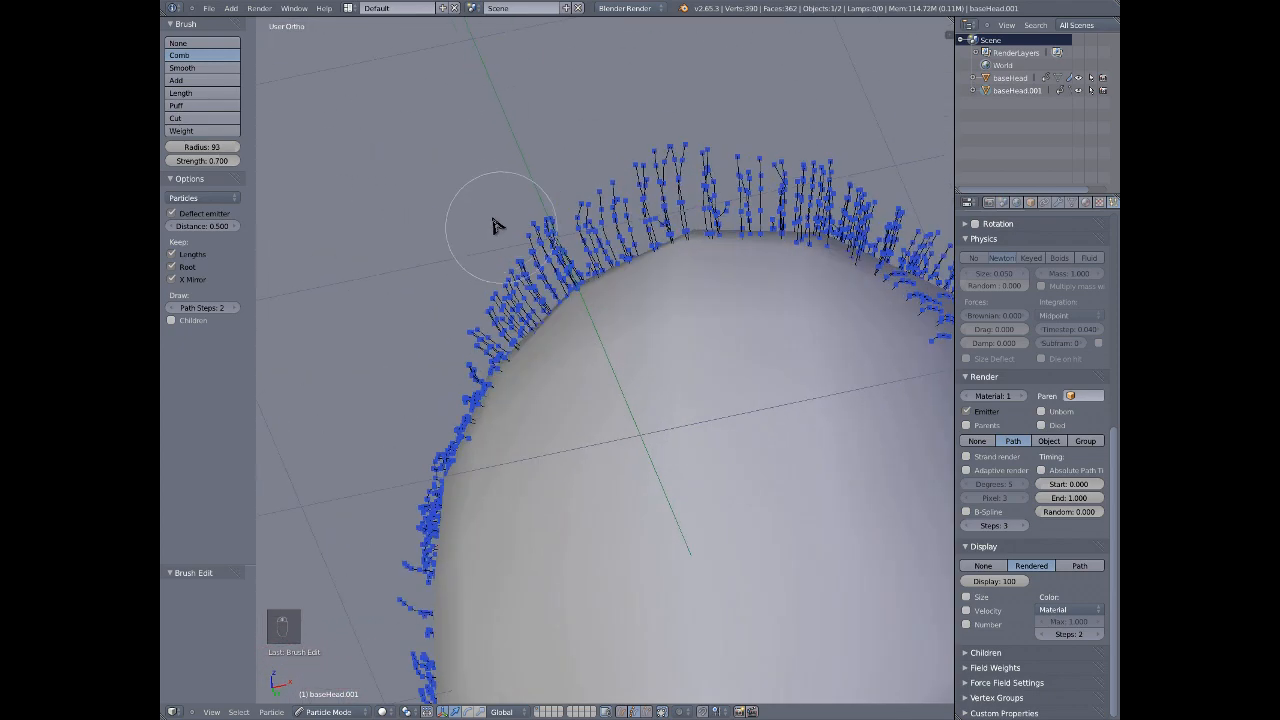
pyautogui.moveTo(495, 225); pyautogui.dragTo(598, 196)
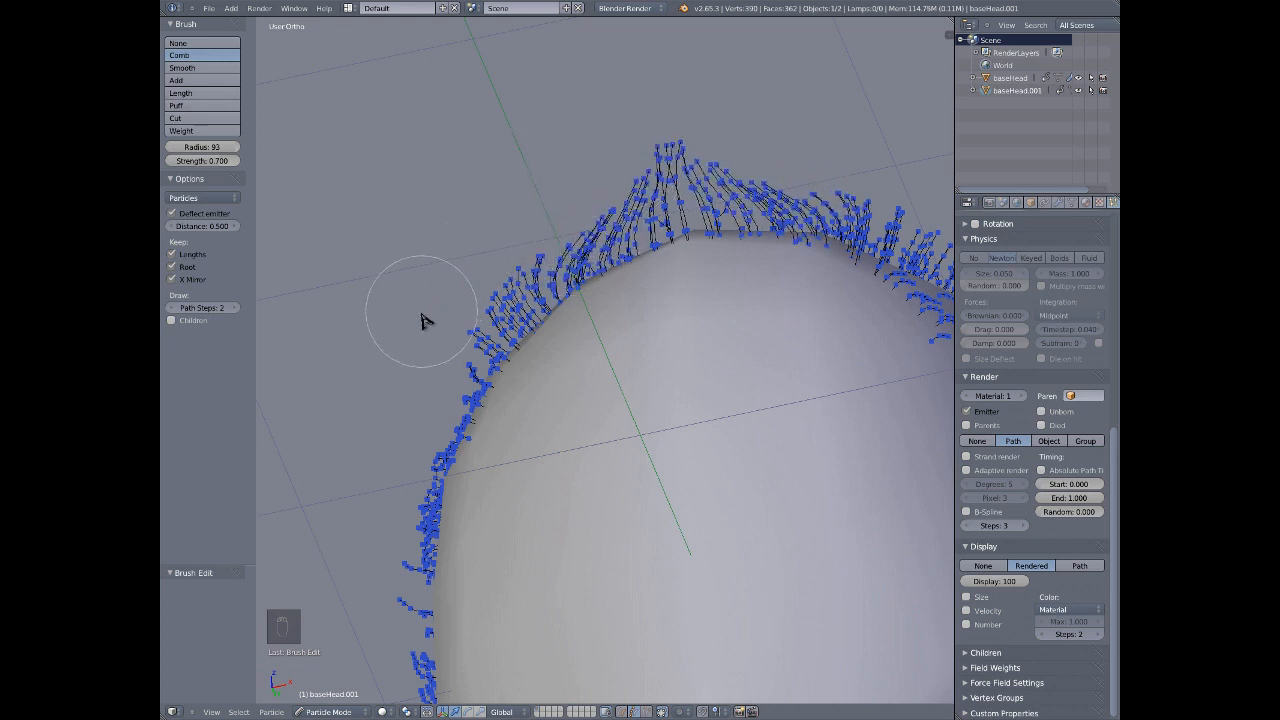
pyautogui.moveTo(422, 320); pyautogui.dragTo(516, 233)
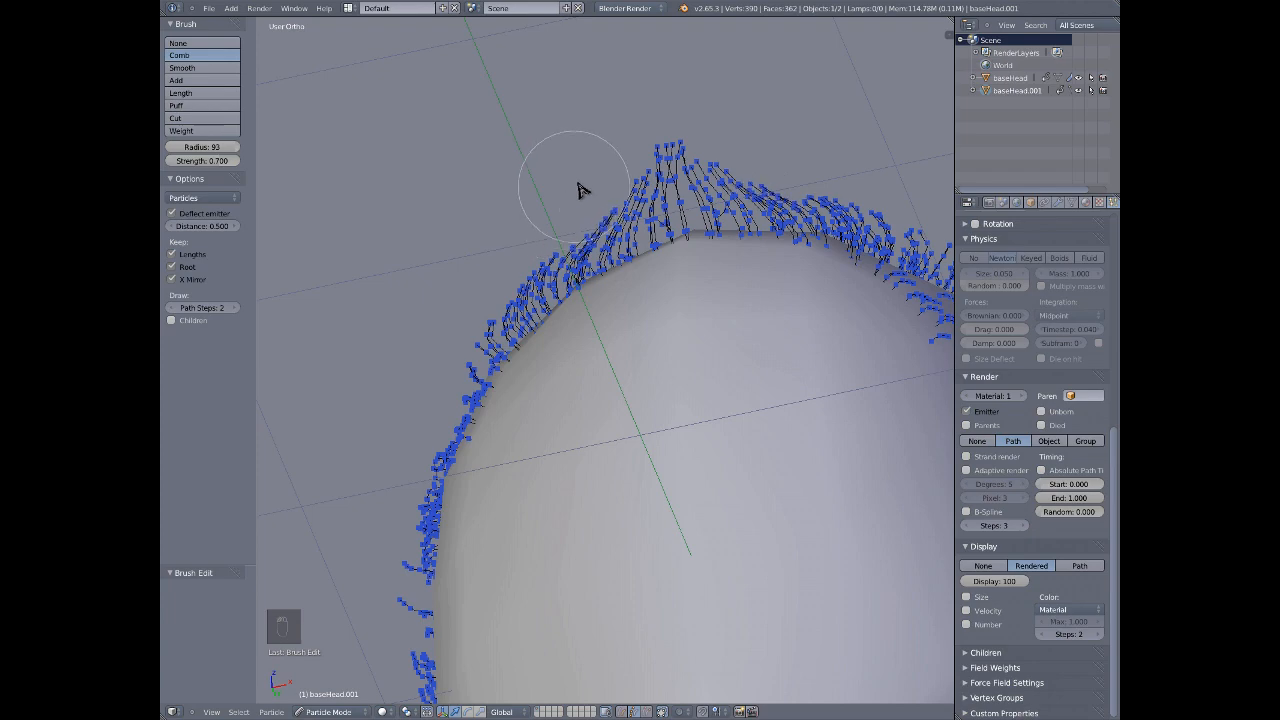
# - From the side view, reshape the front tuft and comb the hairs directly behind it
pyautogui.scroll(-3, 712, 163)
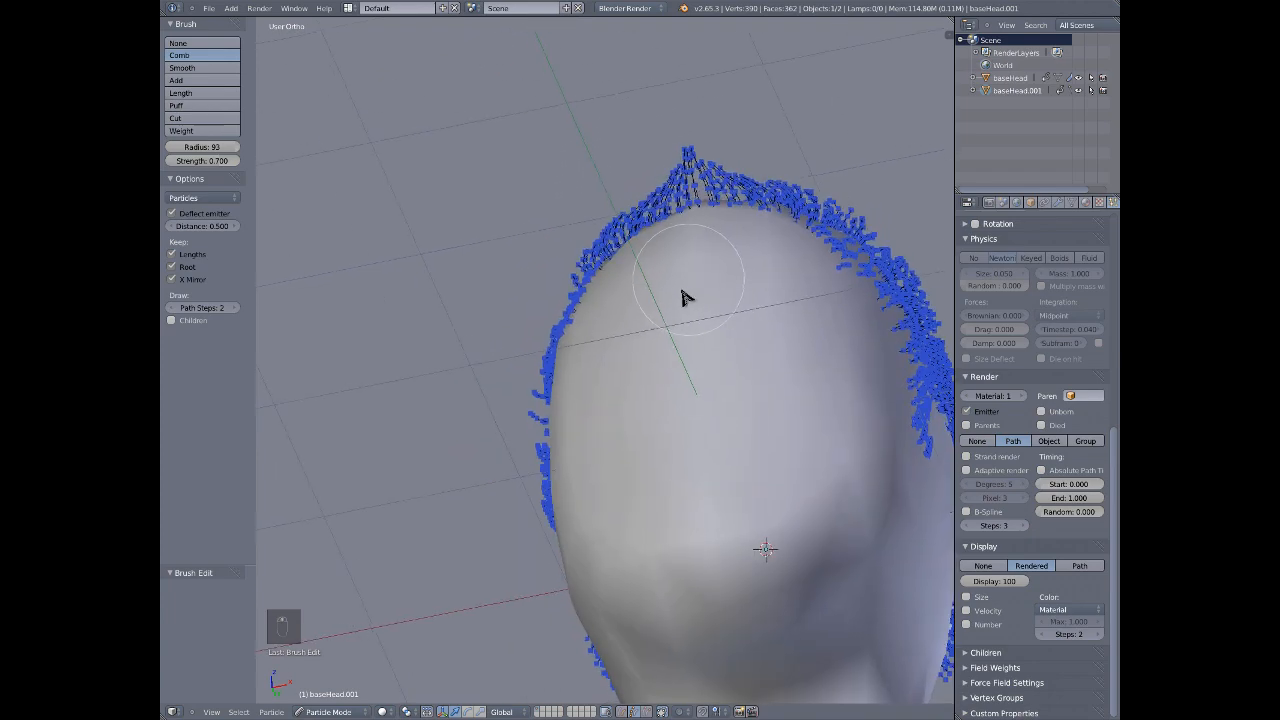
pyautogui.moveTo(686, 297); pyautogui.dragTo(495, 466, button='middle')
pyautogui.scroll(-2, 688, 225)
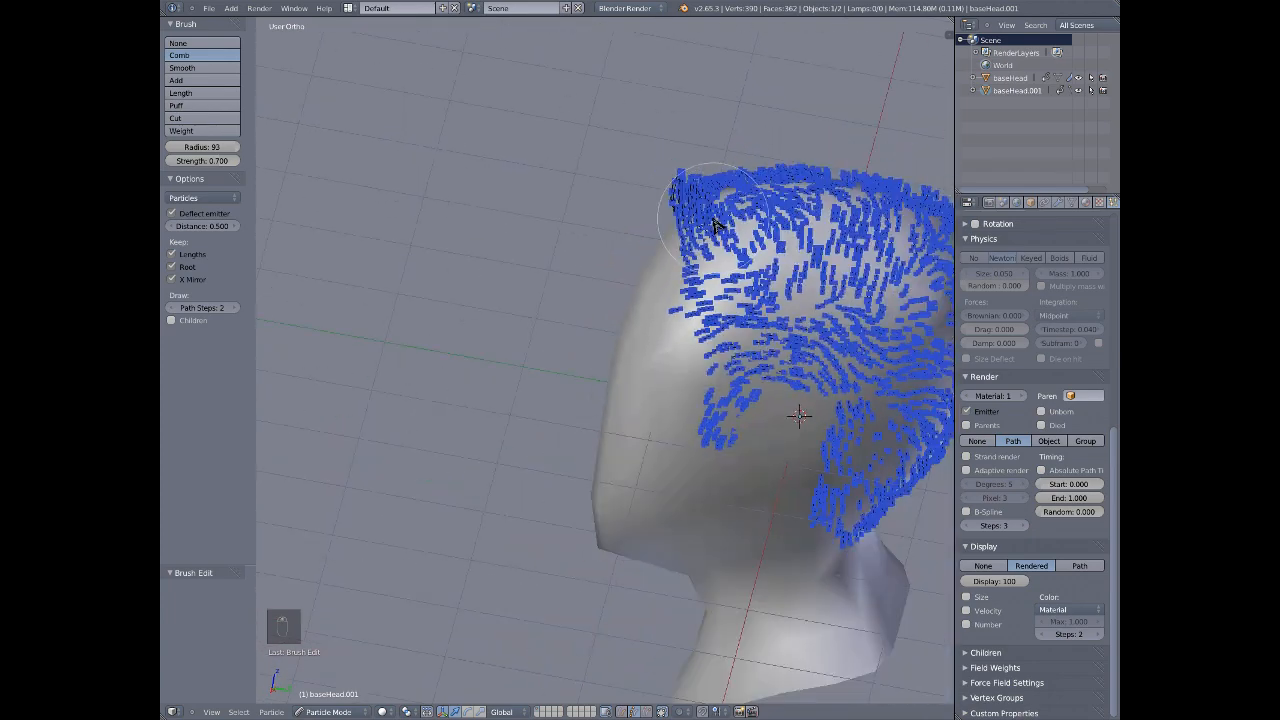
pyautogui.press('KP_3')
pyautogui.scroll(3, 658, 170)
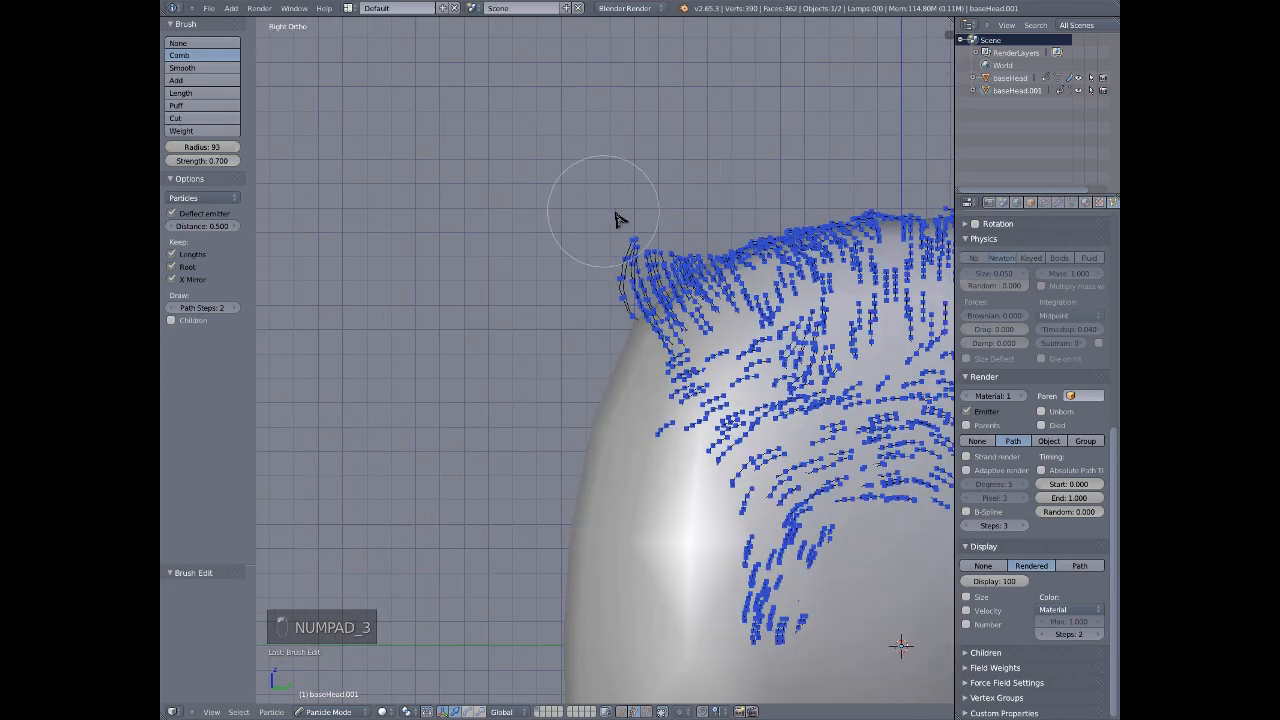
pyautogui.scroll(4, 726, 205)
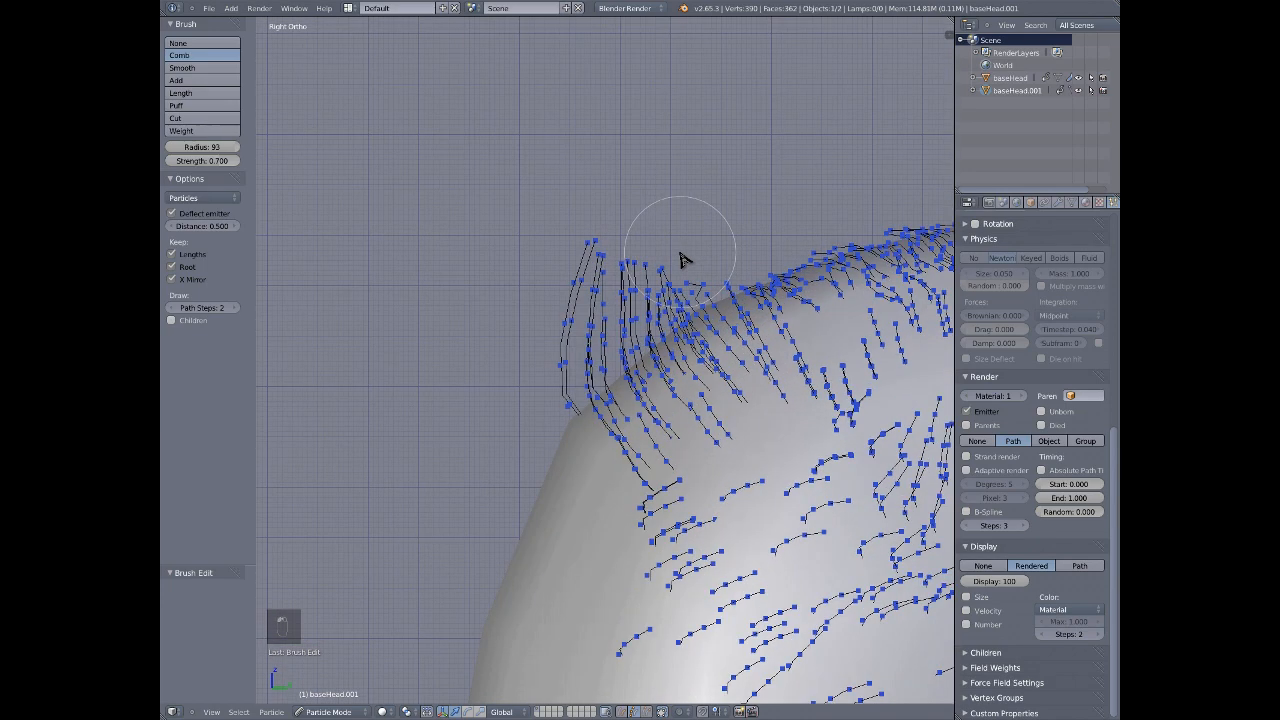
pyautogui.moveTo(633, 330)
pyautogui.mouseDown()
pyautogui.moveTo(590, 360)
pyautogui.moveTo(697, 285)
pyautogui.mouseUp()
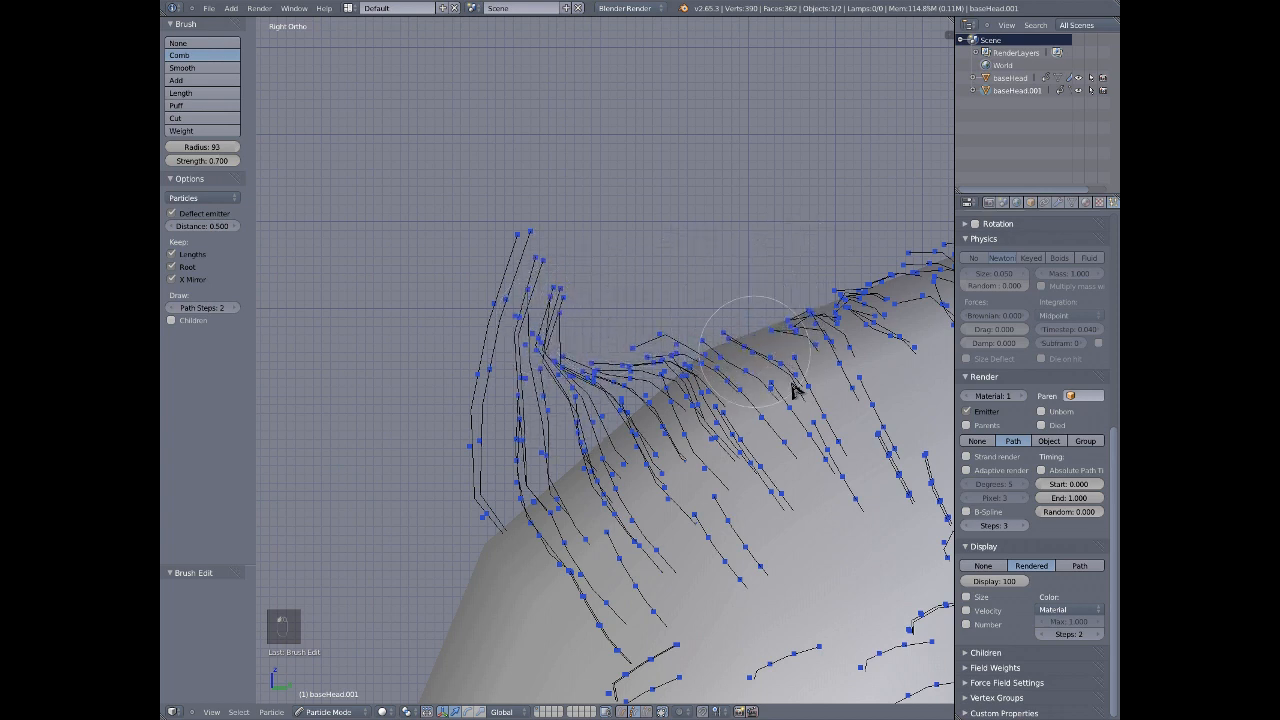
pyautogui.moveTo(793, 390)
pyautogui.mouseDown()
pyautogui.moveTo(760, 400)
pyautogui.moveTo(823, 449)
pyautogui.moveTo(791, 466)
pyautogui.moveTo(760, 413)
pyautogui.mouseUp()
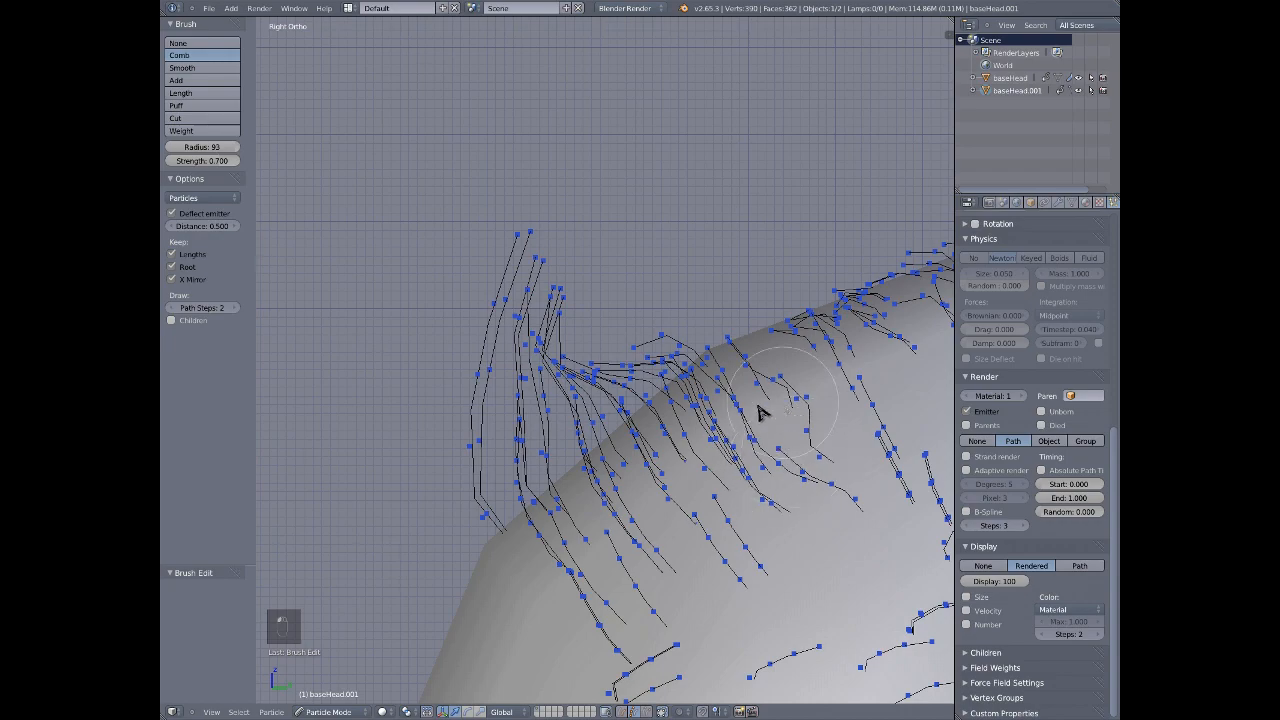
# - Set the Comb brush radius to 76 and comb the hairs along the top of the head flatter
pyautogui.scroll(-11, 768, 359)
pyautogui.keyDown('shift'); pyautogui.moveTo(775, 377); pyautogui.dragTo(672, 384, button='middle'); pyautogui.keyUp('shift')
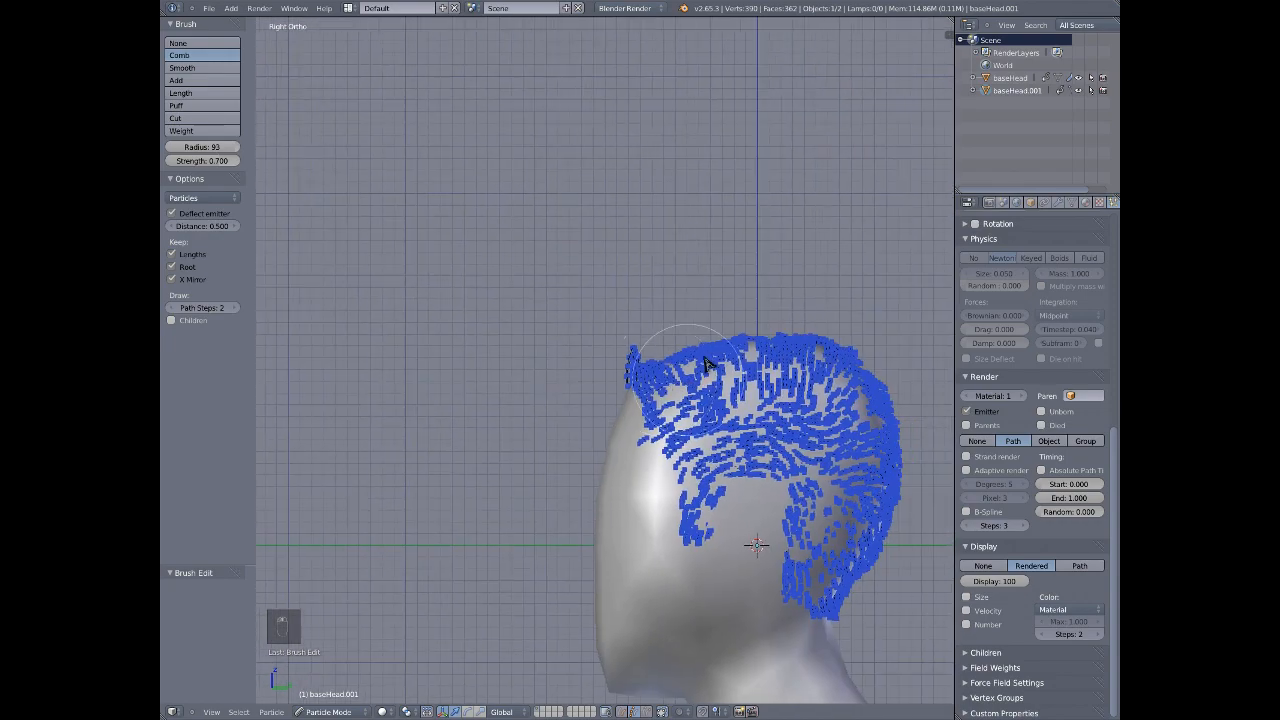
pyautogui.scroll(8, 706, 363)
pyautogui.click(727, 362)
pyautogui.scroll(-5, 743, 349)
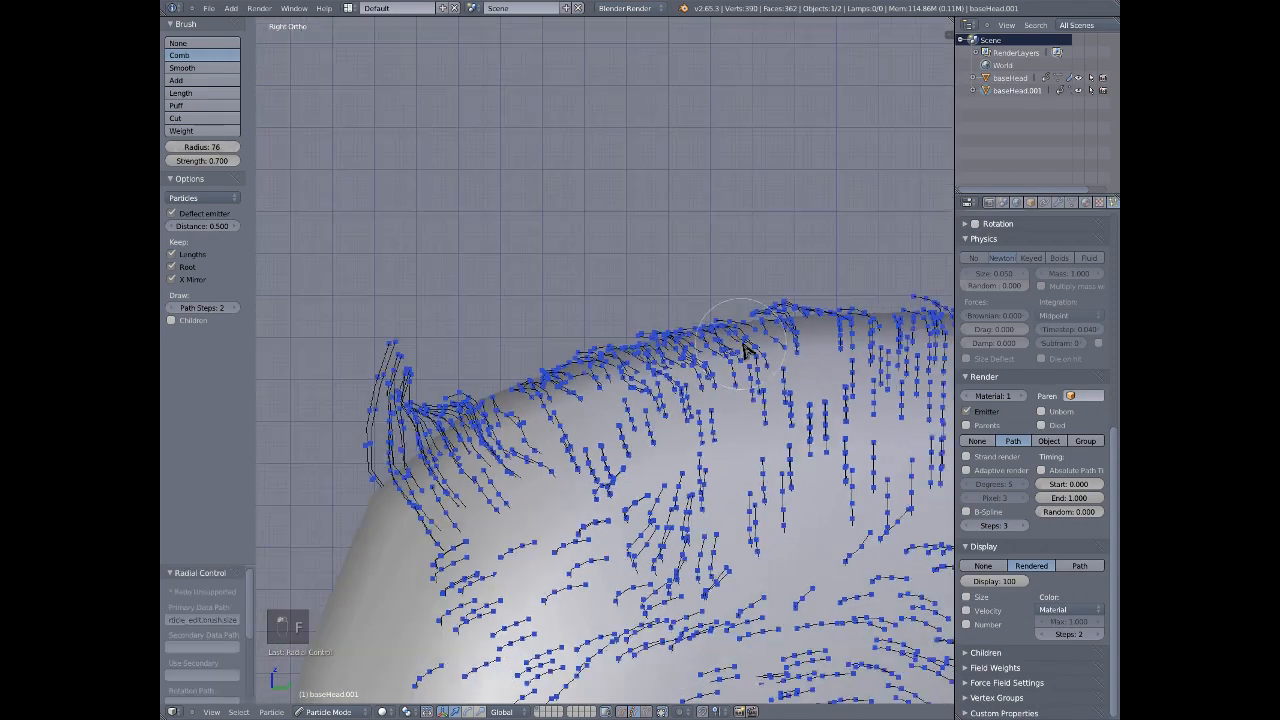
pyautogui.moveTo(657, 248)
pyautogui.mouseDown()
pyautogui.moveTo(563, 272)
pyautogui.moveTo(586, 289)
pyautogui.mouseUp()
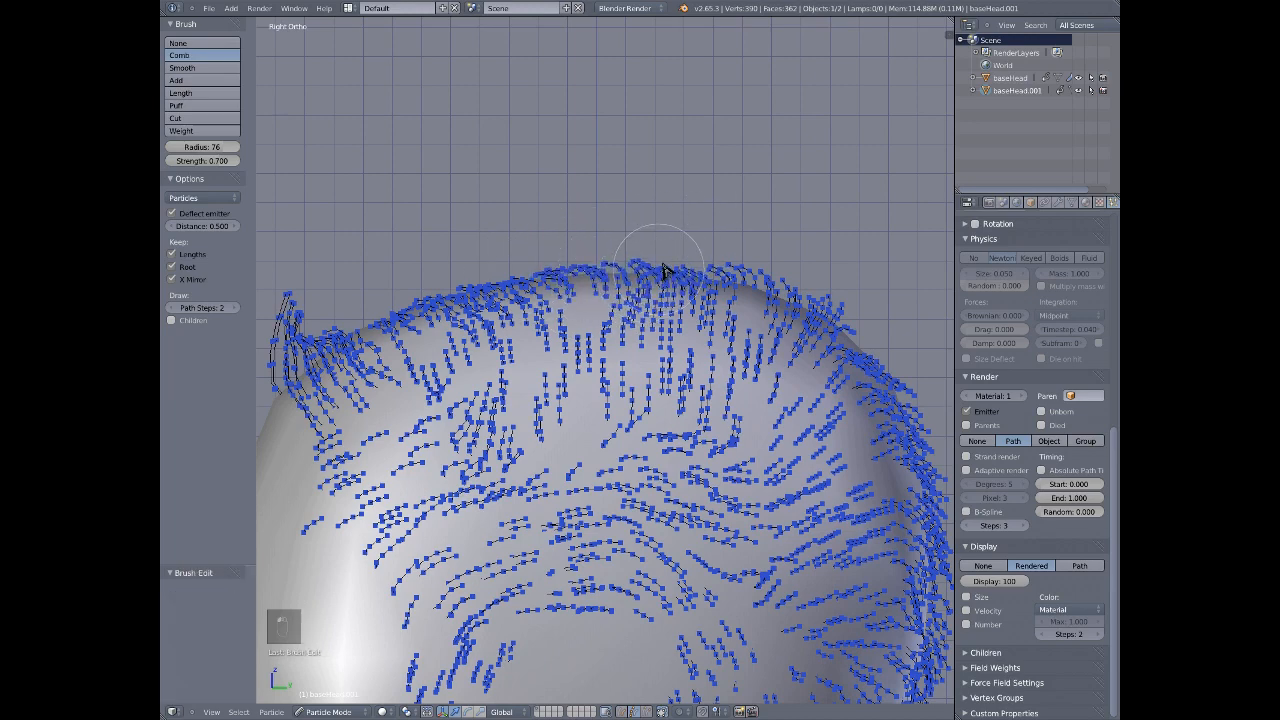
# - From the front view, comb the hairs on the upper side of the head up toward the top
pyautogui.moveTo(500, 277)
pyautogui.mouseDown(button='middle')
pyautogui.moveTo(588, 369)
pyautogui.moveTo(655, 403)
pyautogui.moveTo(680, 394)
pyautogui.mouseUp(button='middle')
pyautogui.press('KP_1')
pyautogui.scroll(5, 680, 385)
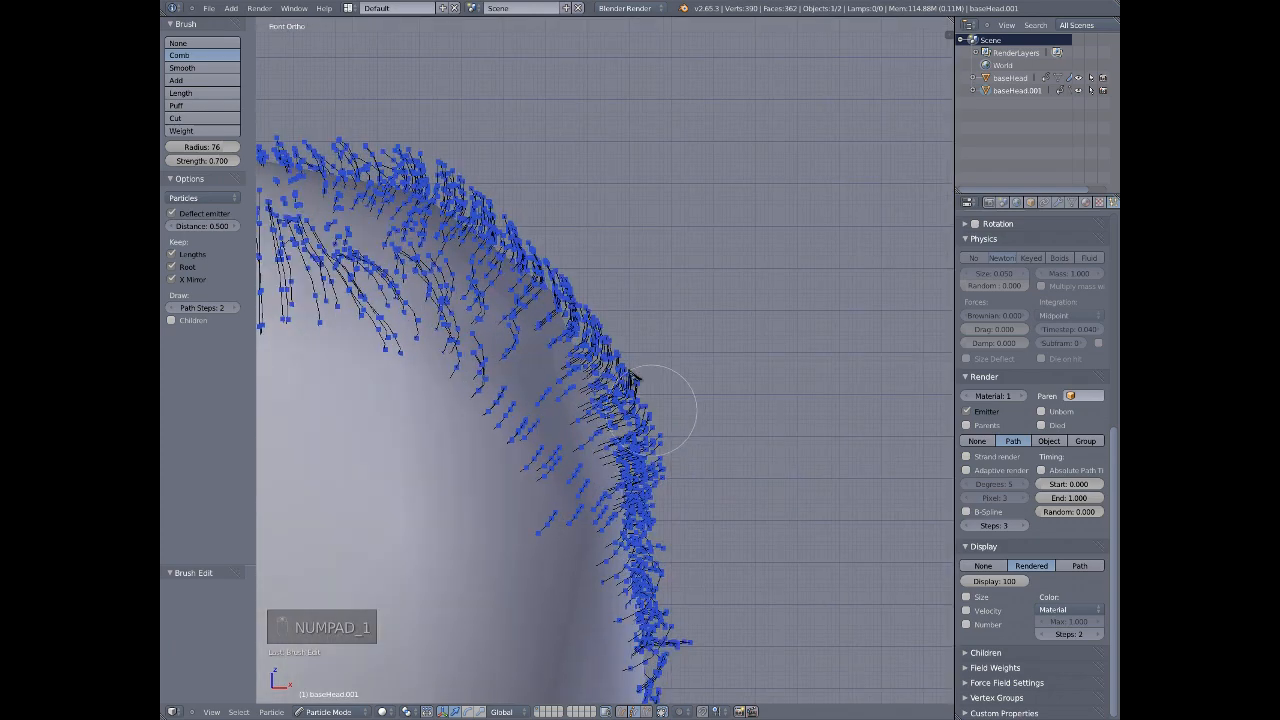
pyautogui.moveTo(632, 378)
pyautogui.mouseDown()
pyautogui.moveTo(591, 300)
pyautogui.moveTo(455, 155)
pyautogui.mouseUp()
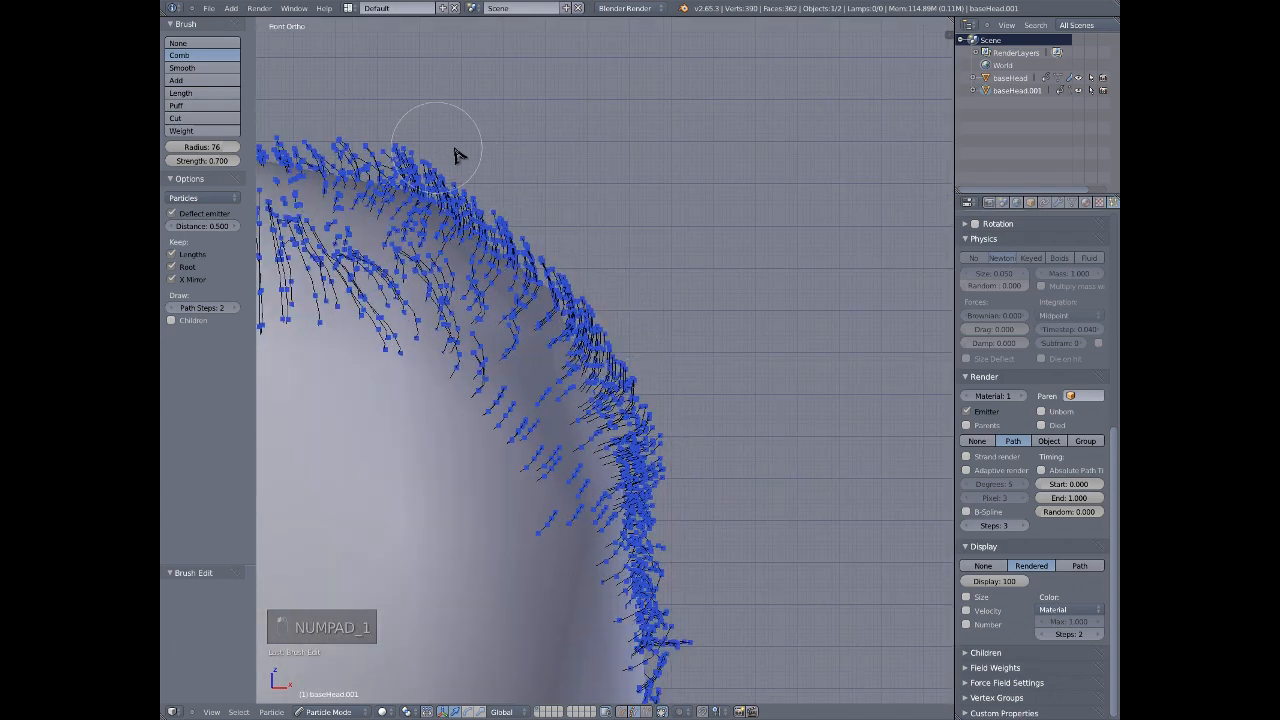
pyautogui.scroll(-2, 380, 118)
pyautogui.keyDown('shift'); pyautogui.moveTo(490, 253); pyautogui.dragTo(820, 213, button='middle'); pyautogui.keyUp('shift')
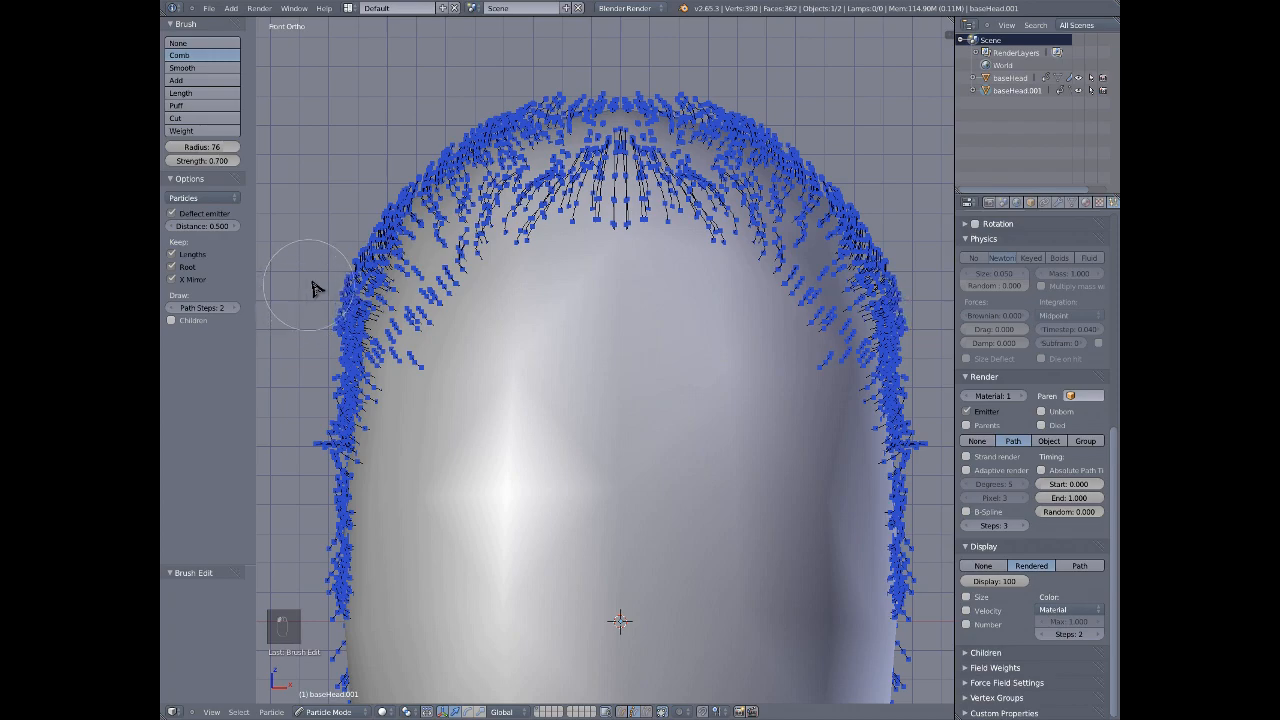
# - Flatten the stray hairs sticking out at the sides of the head by combing them along the scalp
pyautogui.moveTo(332, 418); pyautogui.dragTo(614, 363, button='middle')
pyautogui.press('KP_1')
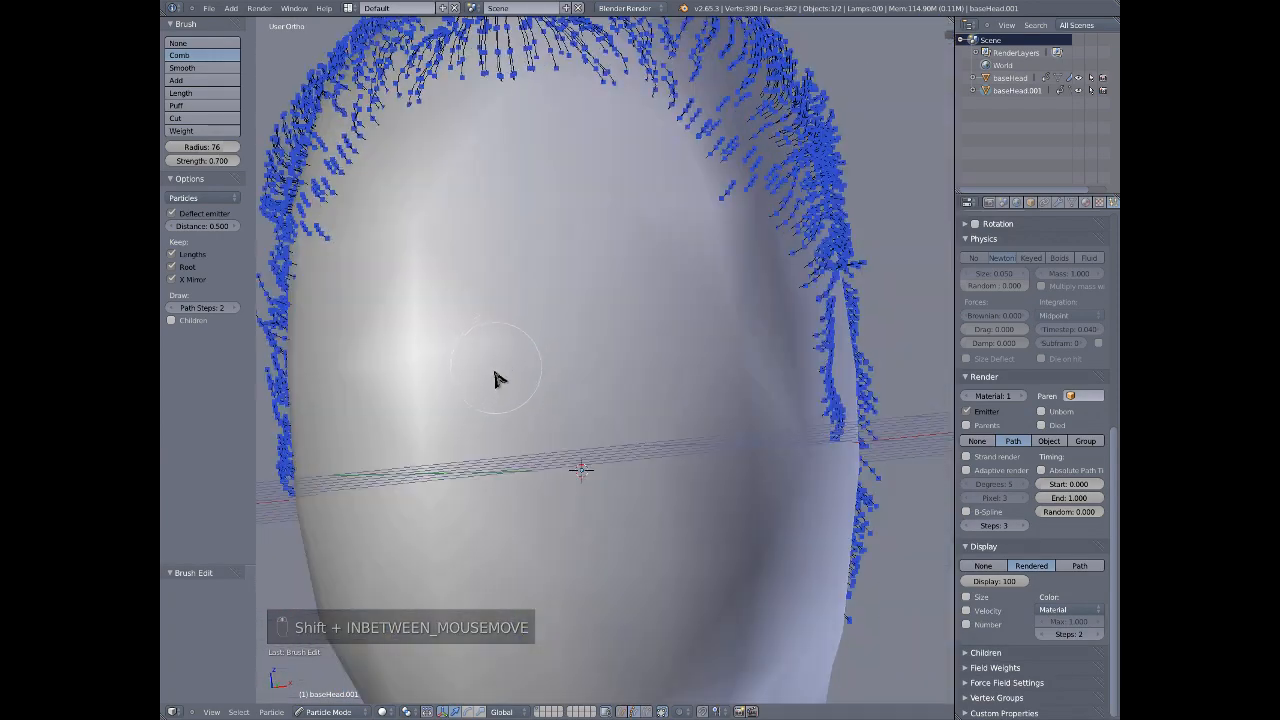
pyautogui.scroll(3, 321, 296)
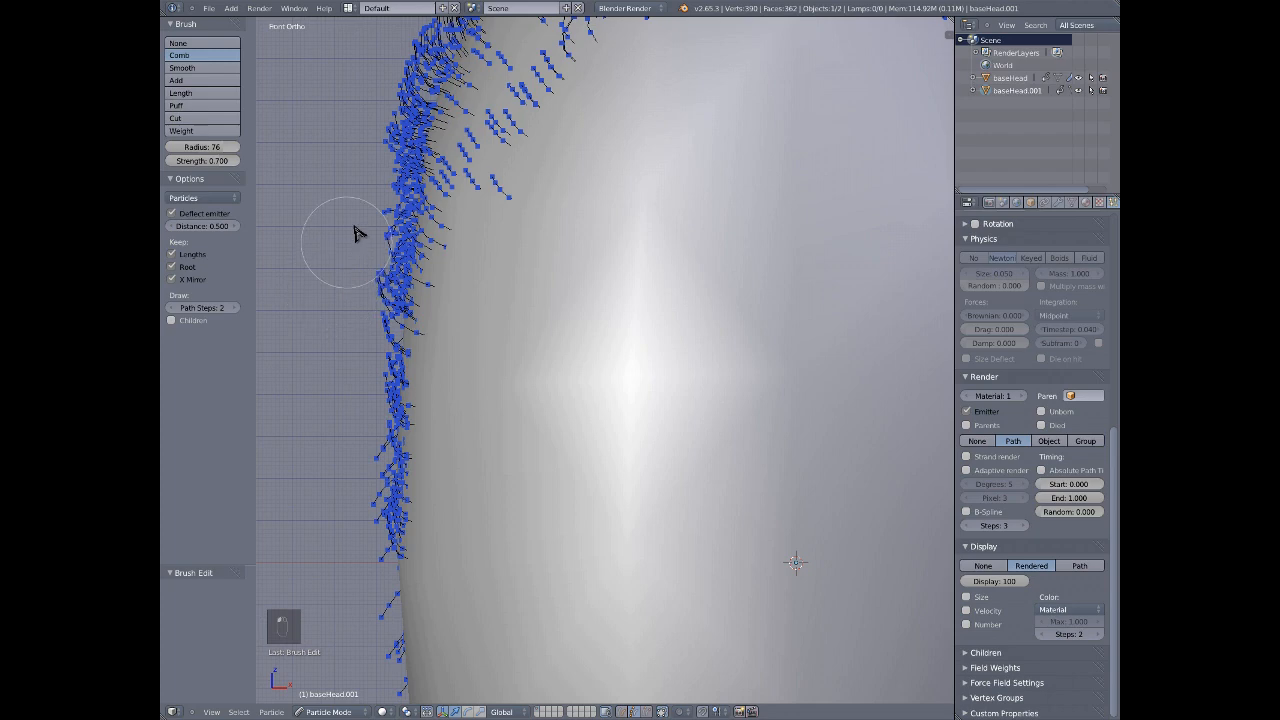
pyautogui.scroll(-4, 338, 302)
pyautogui.scroll(4, 322, 572)
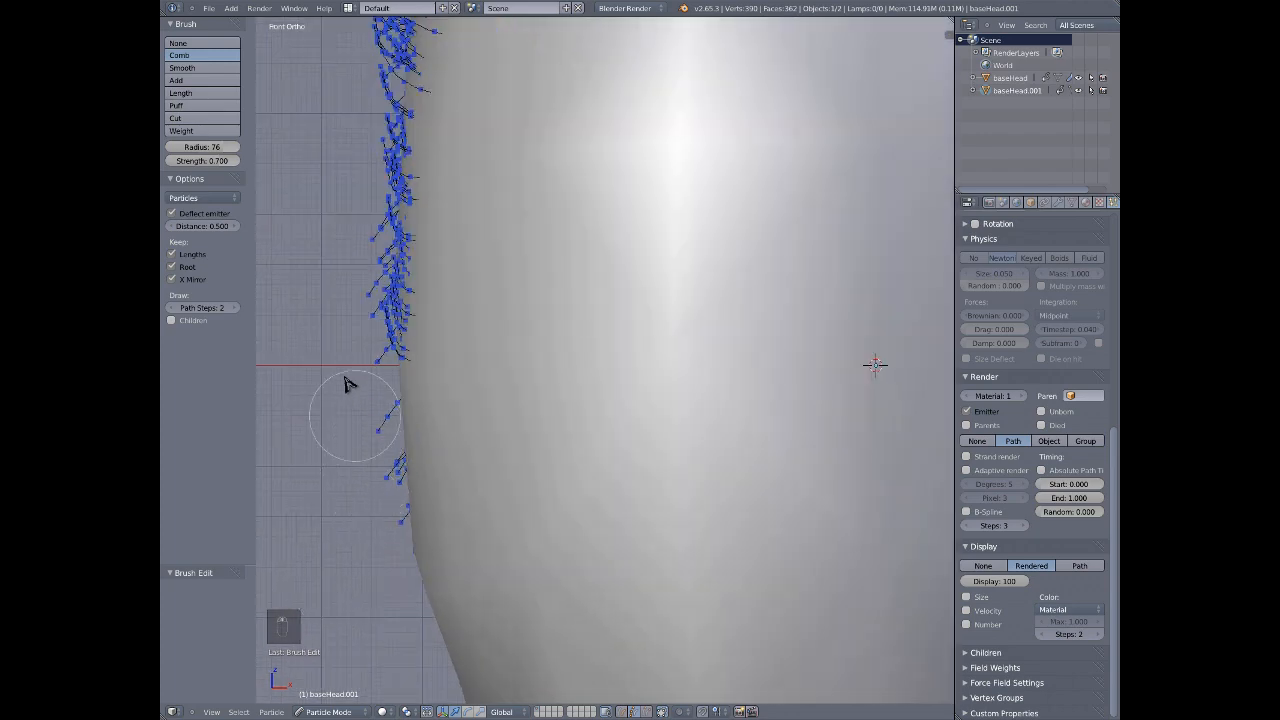
pyautogui.moveTo(345, 385); pyautogui.dragTo(393, 416, button='middle')
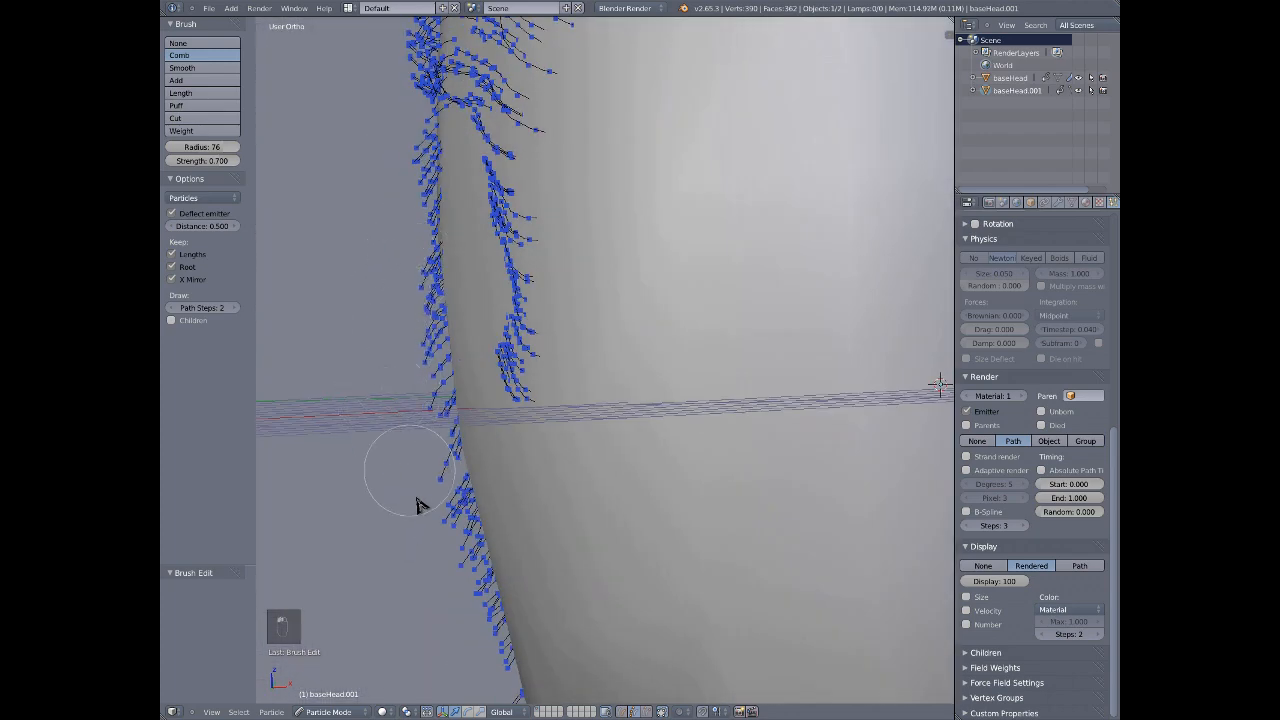
# - Comb the hairs at the upper back of the head down along the curve of the scalp
pyautogui.moveTo(471, 643)
pyautogui.mouseDown(button='middle')
pyautogui.moveTo(563, 449)
pyautogui.moveTo(545, 437)
pyautogui.moveTo(631, 434)
pyautogui.moveTo(571, 363)
pyautogui.moveTo(646, 337)
pyautogui.mouseUp(button='middle')
pyautogui.scroll(4, 762, 357)
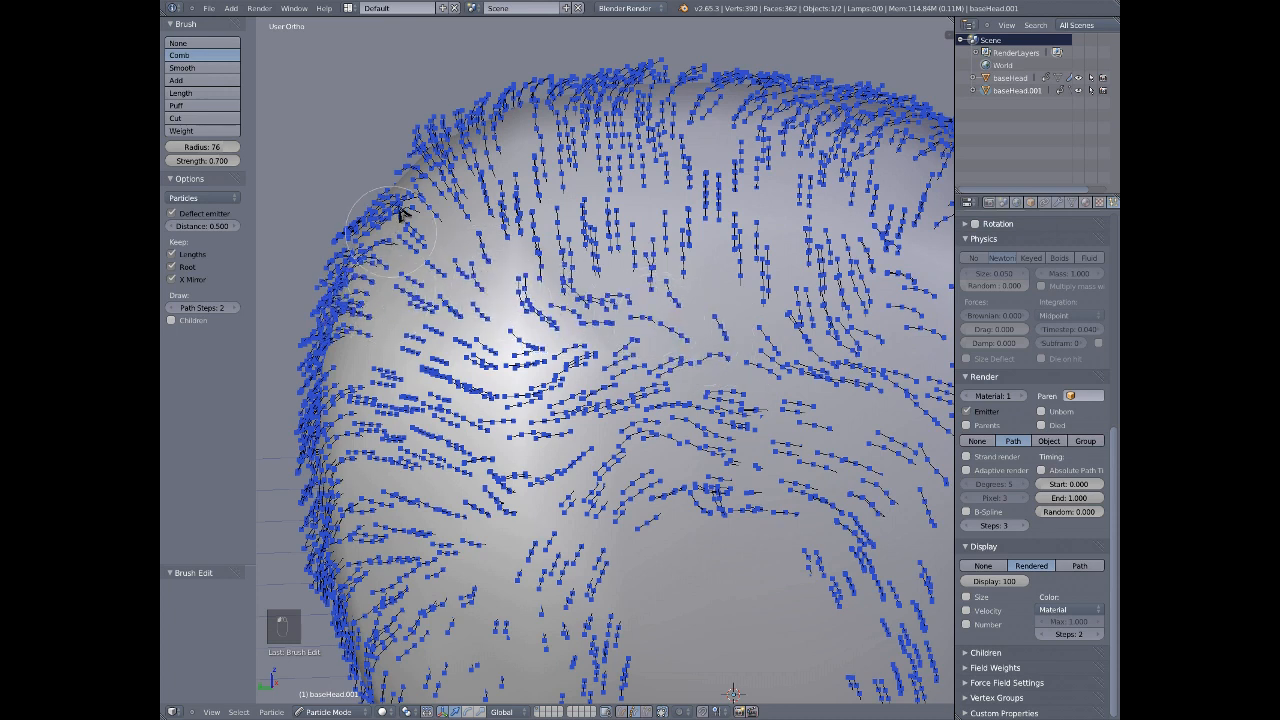
pyautogui.moveTo(376, 213); pyautogui.dragTo(338, 266)
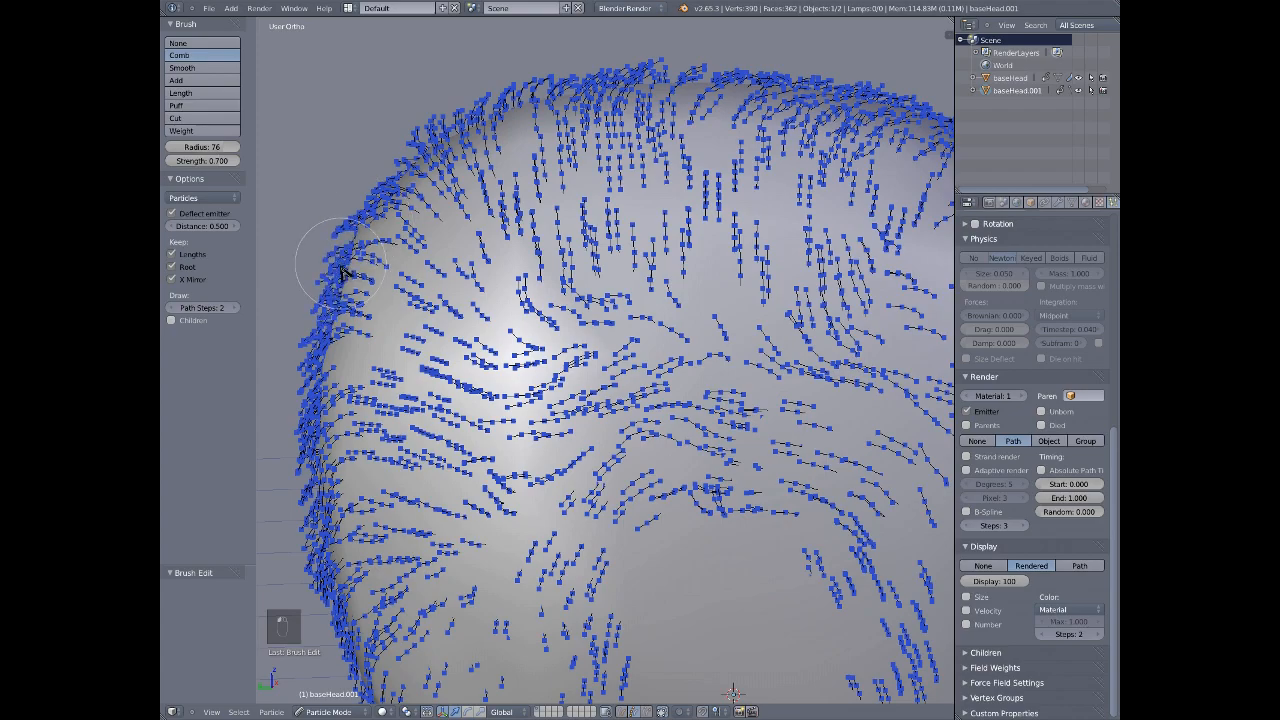
pyautogui.scroll(-6, 404, 336)
pyautogui.moveTo(645, 407); pyautogui.dragTo(757, 320, button='middle')
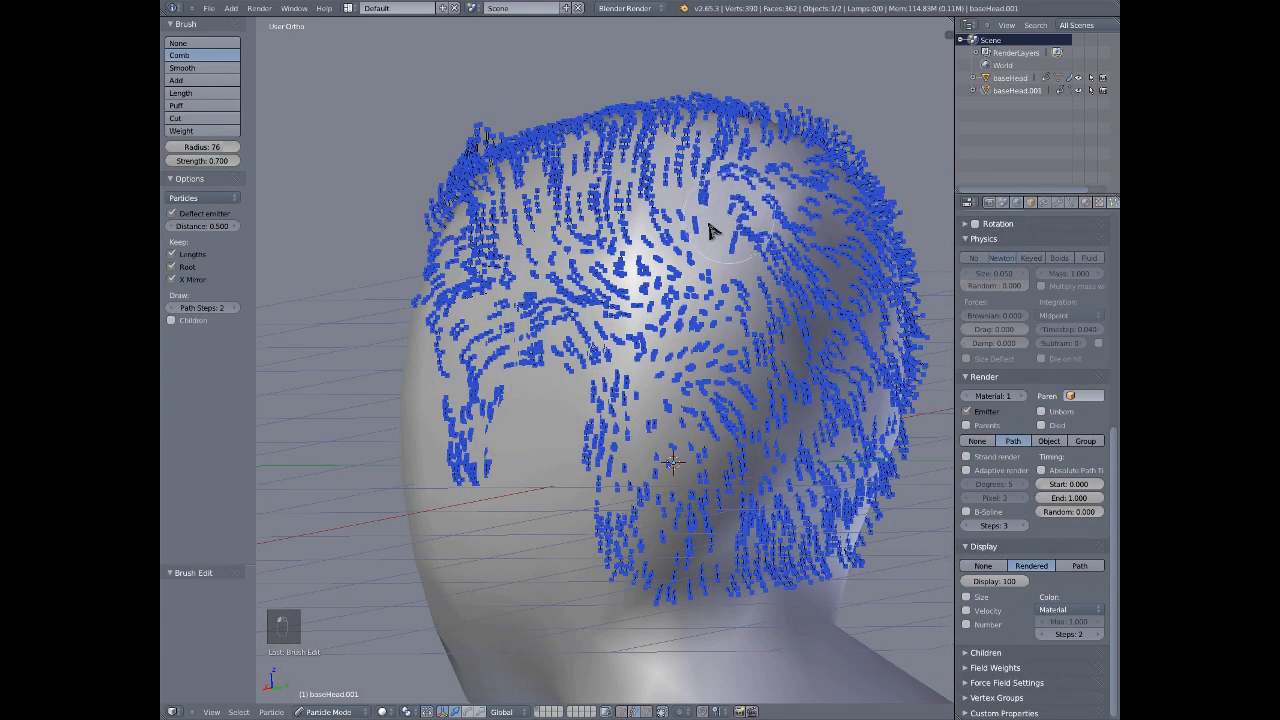
# - Examine the combed hair along the forehead and temple hairline from the side and front for stray strands
pyautogui.moveTo(708, 231); pyautogui.dragTo(585, 308, button='middle')
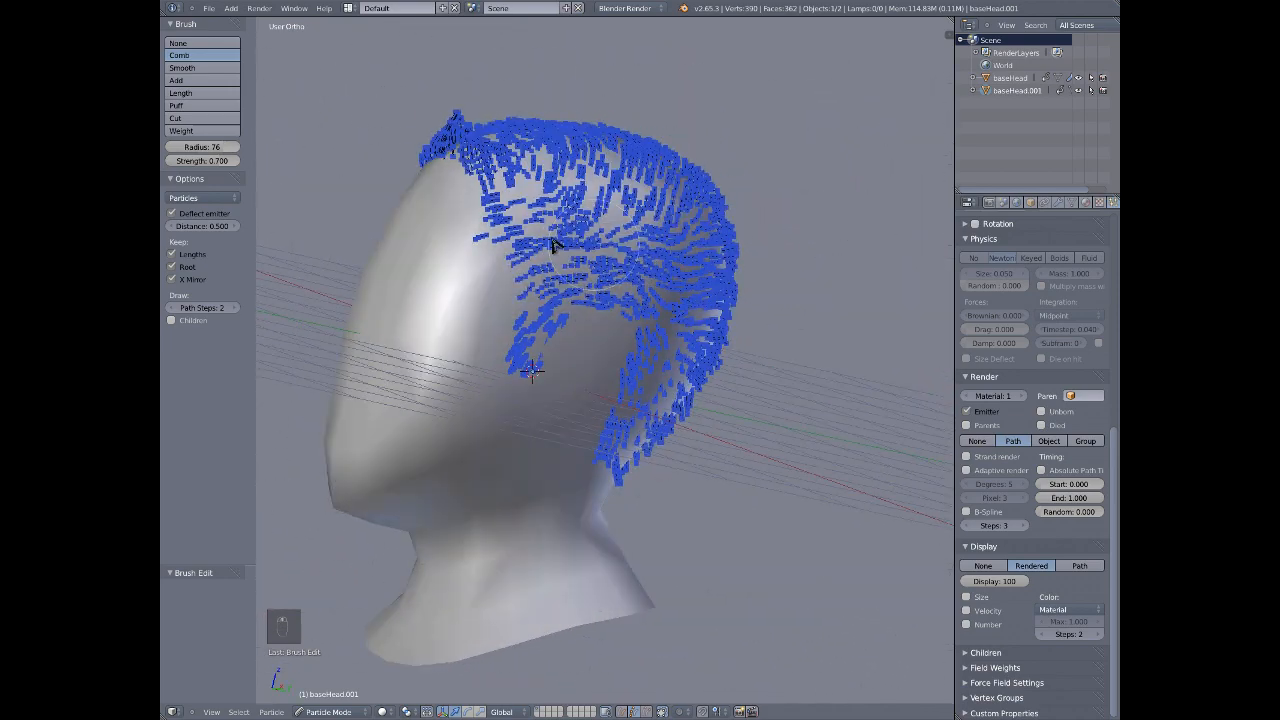
pyautogui.scroll(6, 553, 244)
pyautogui.scroll(-5, 514, 254)
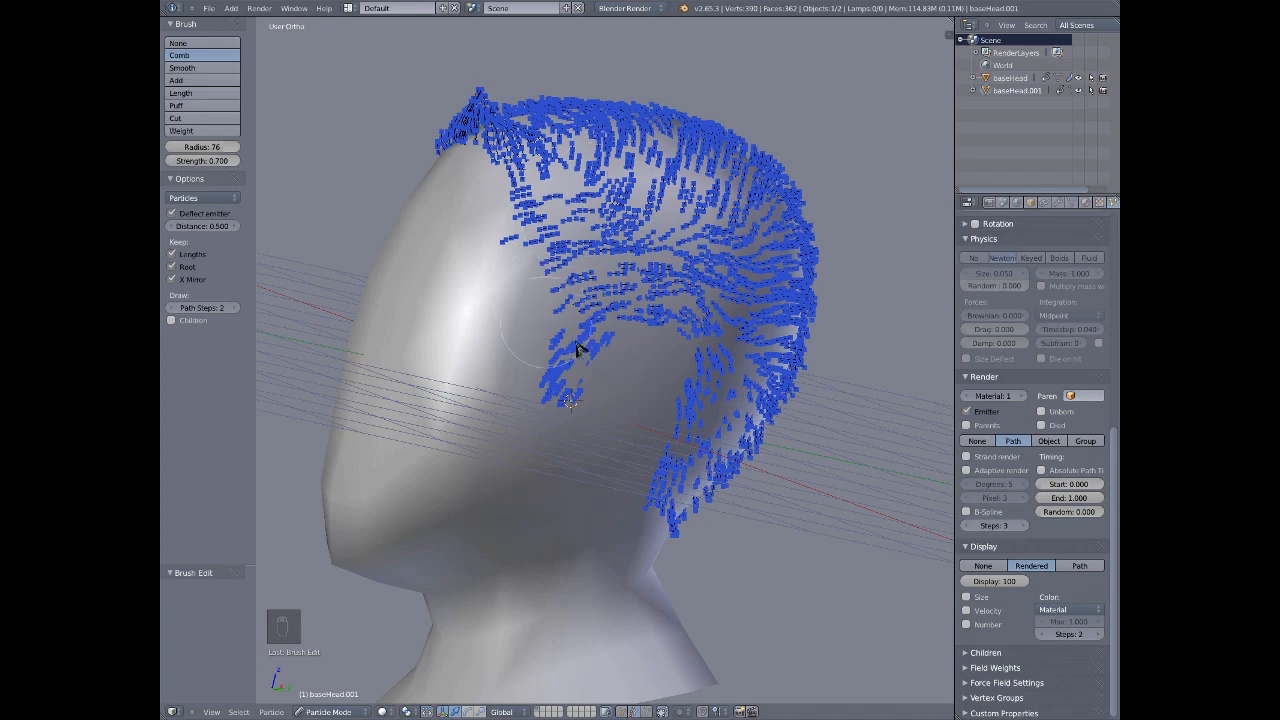
pyautogui.moveTo(578, 348); pyautogui.dragTo(872, 357, button='middle')
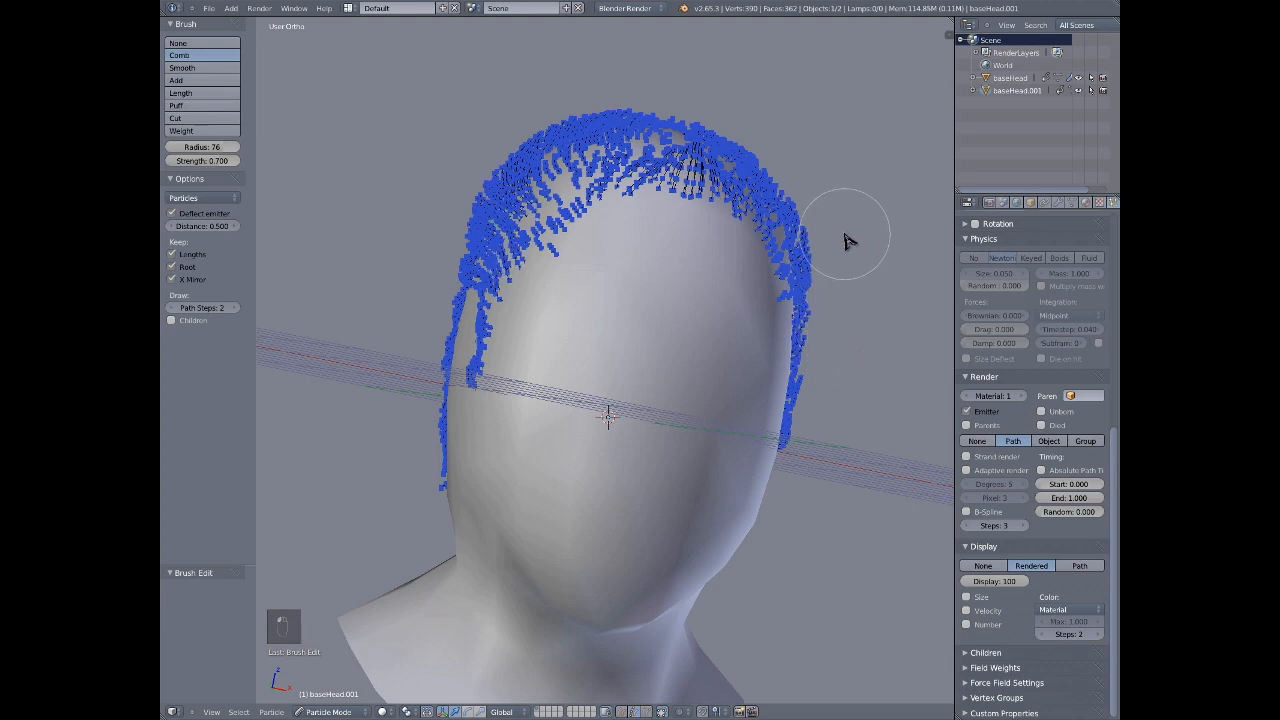
pyautogui.moveTo(805, 245); pyautogui.dragTo(514, 357, button='middle')
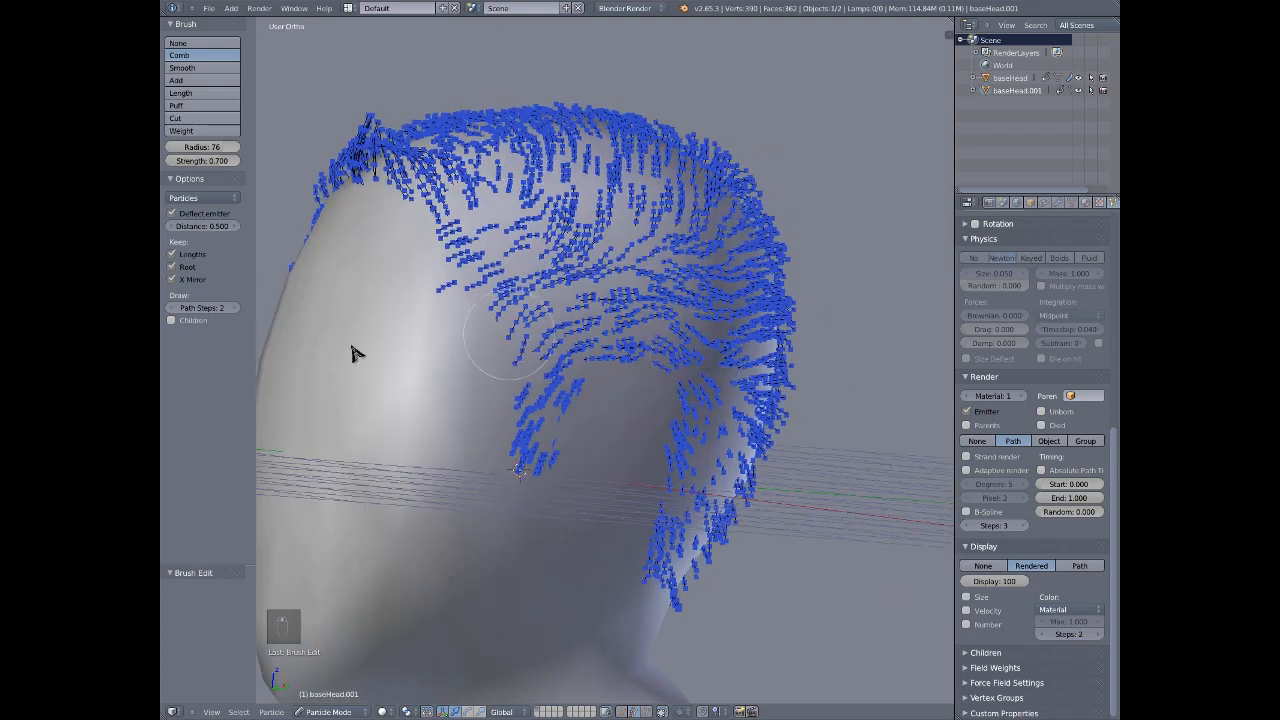
pyautogui.scroll(4, 354, 351)
pyautogui.moveTo(434, 320); pyautogui.dragTo(588, 272, button='middle')
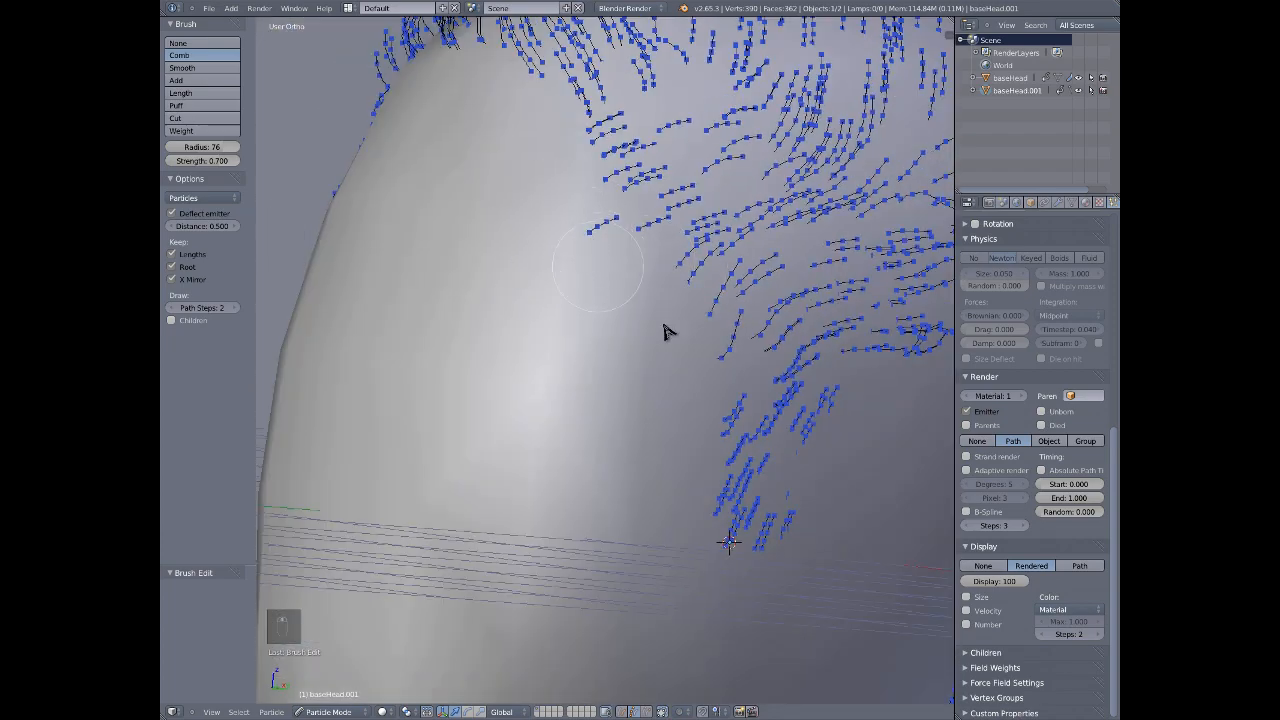
pyautogui.scroll(-5, 670, 345)
pyautogui.scroll(5, 604, 248)
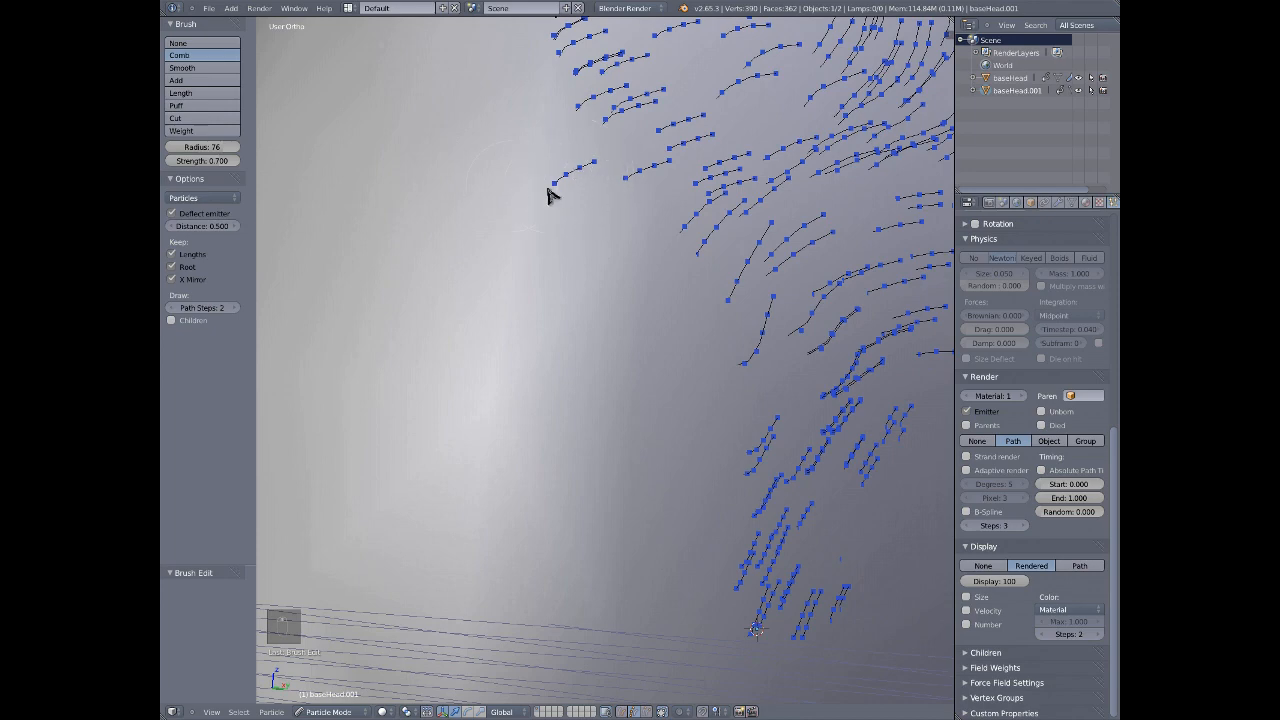
pyautogui.scroll(-2, 561, 226)
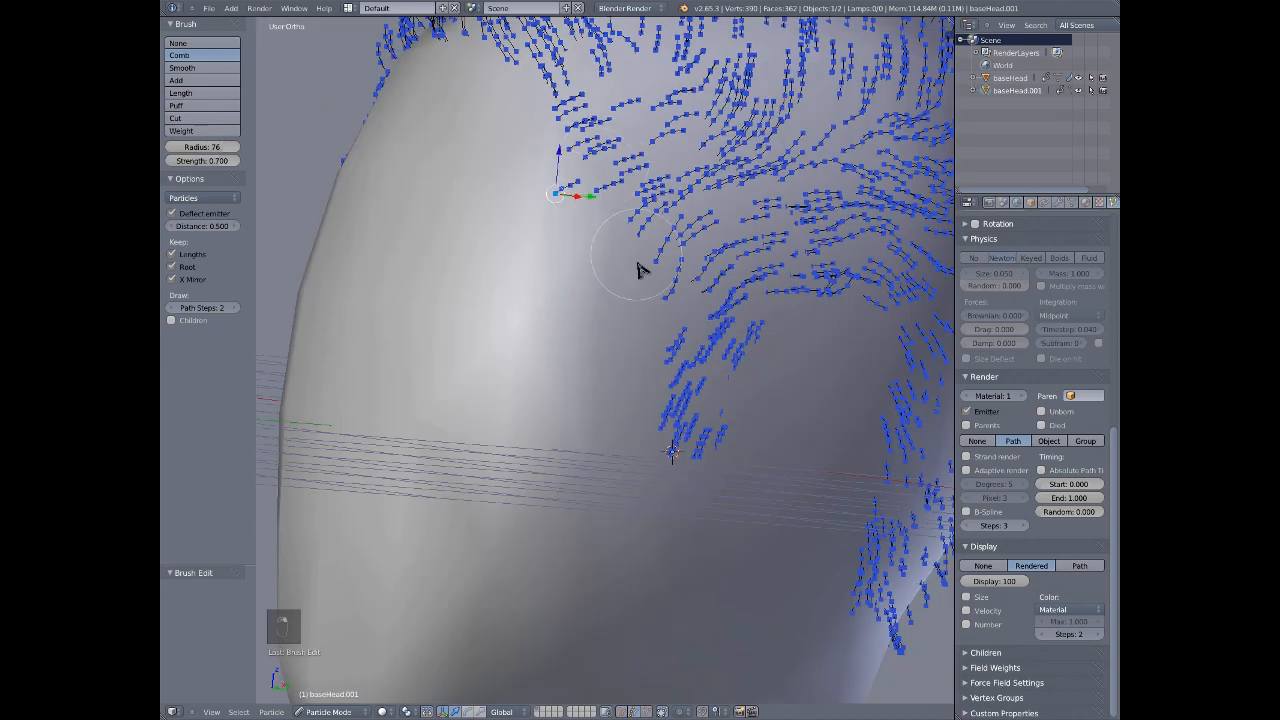
# - Select the lowest stray hair at the temple hairline corner and delete it
pyautogui.scroll(-3, 700, 330)
pyautogui.moveTo(729, 380); pyautogui.dragTo(623, 386, button='middle')
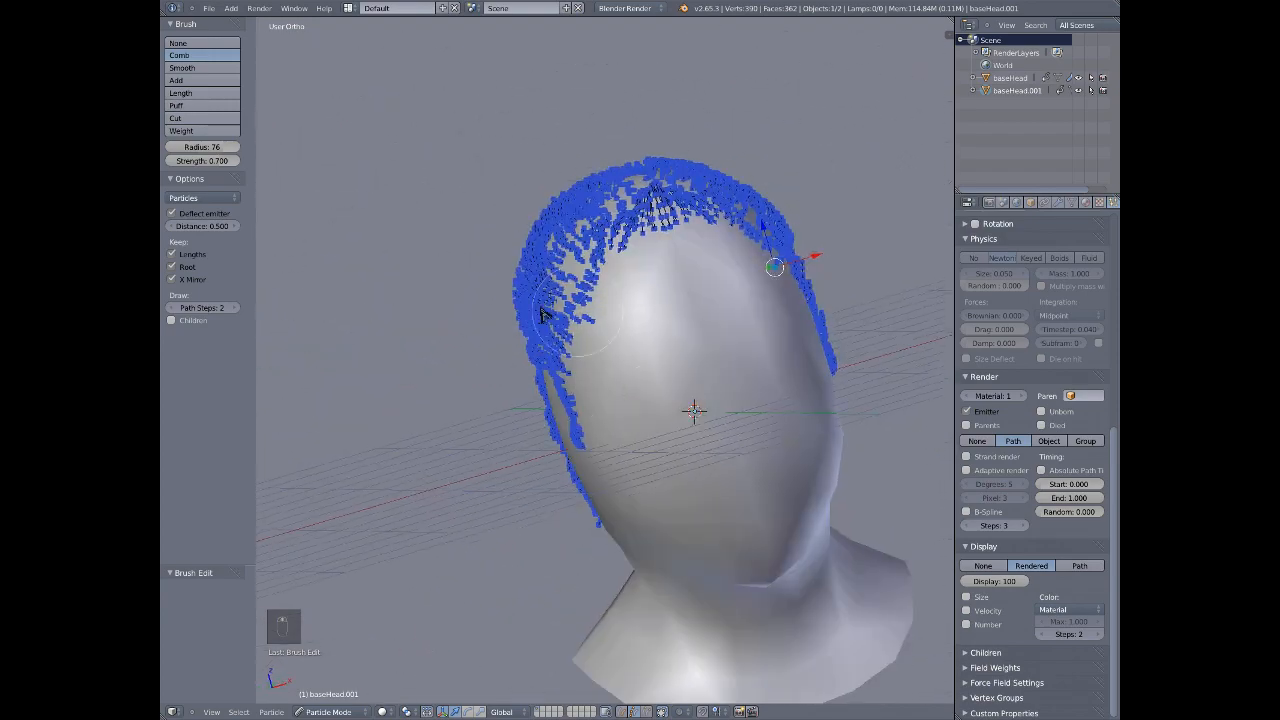
pyautogui.scroll(3, 540, 314)
pyautogui.scroll(-4, 729, 343)
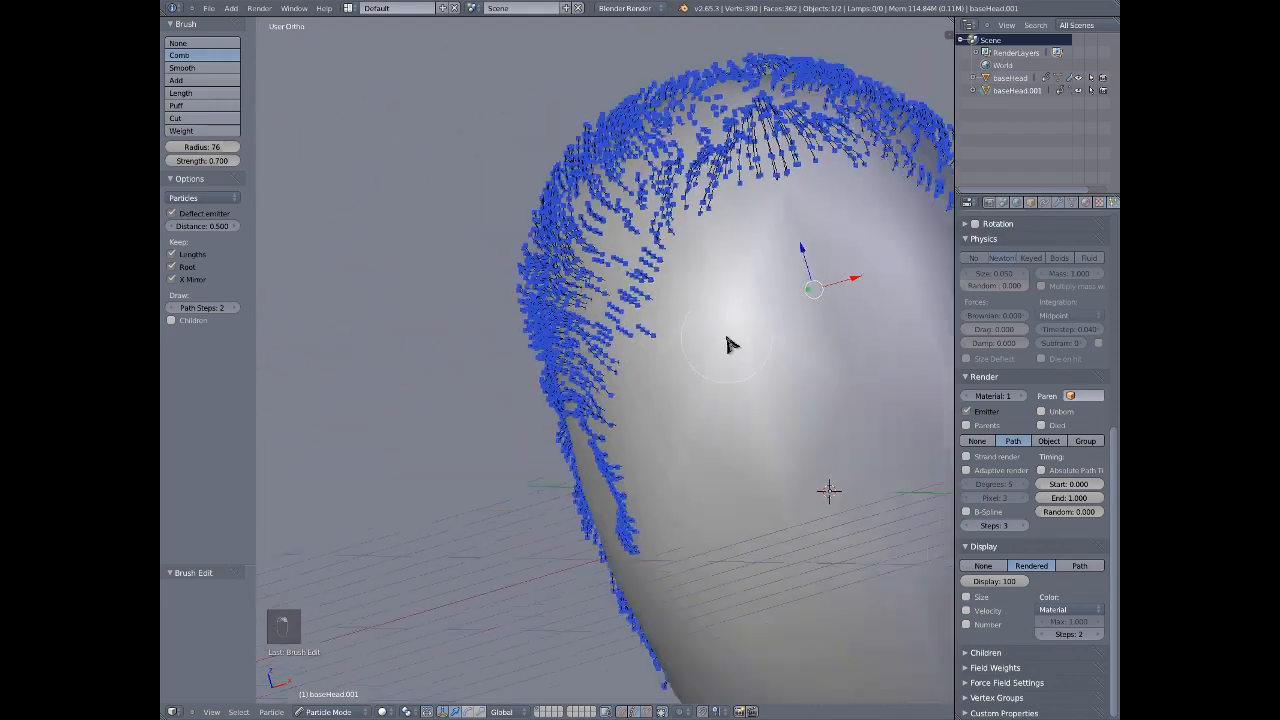
pyautogui.scroll(5, 840, 322)
pyautogui.scroll(4, 776, 284)
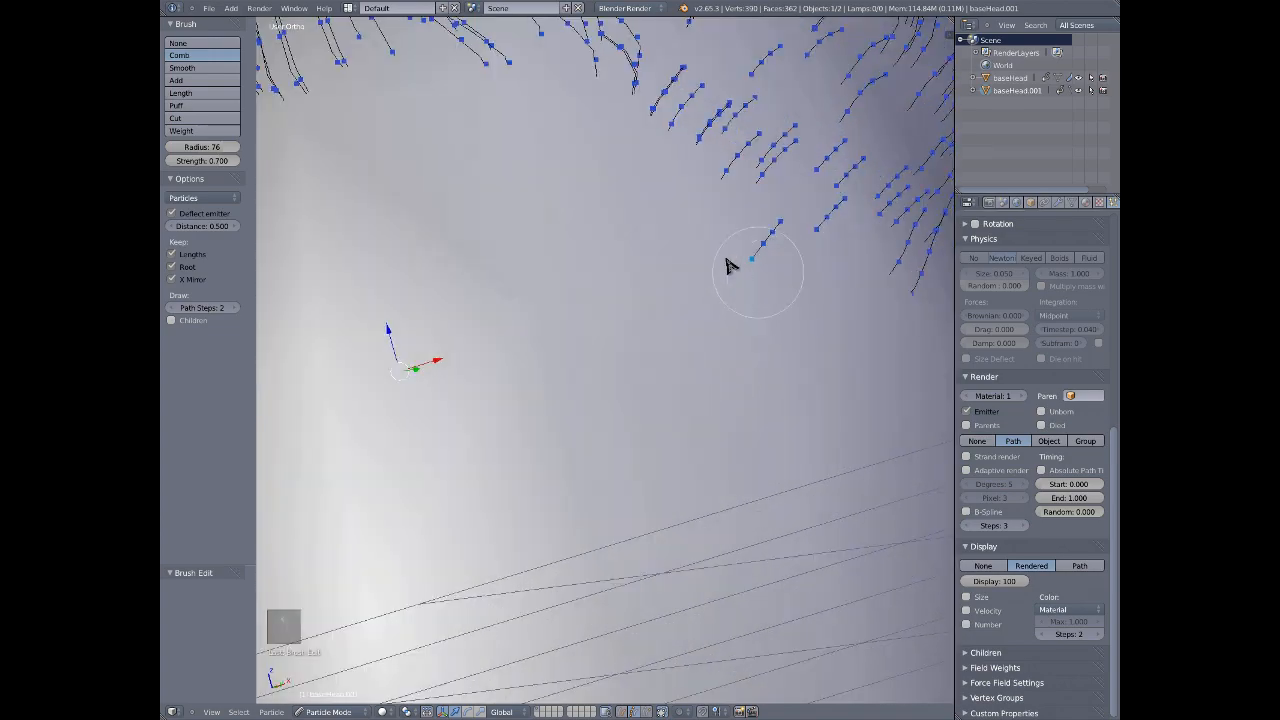
pyautogui.scroll(-4, 543, 334)
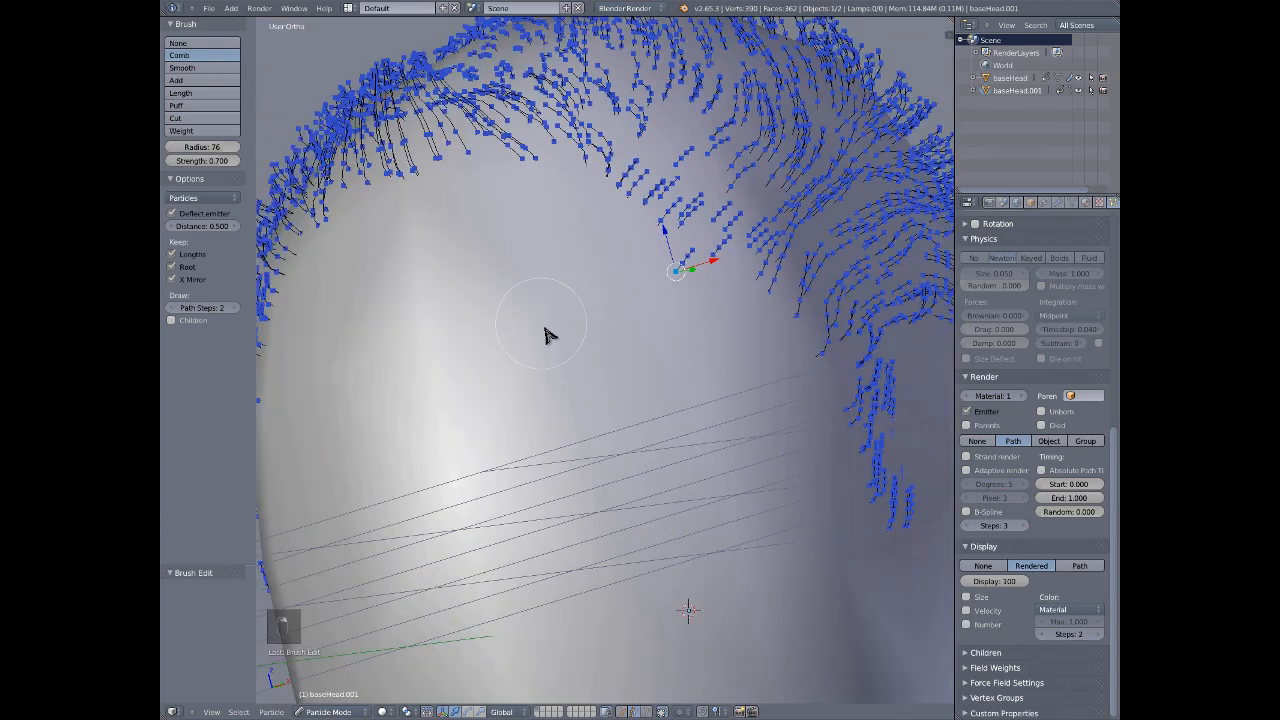
pyautogui.moveTo(543, 334)
pyautogui.mouseDown(button='middle')
pyautogui.moveTo(586, 334)
pyautogui.moveTo(409, 400)
pyautogui.moveTo(480, 443)
pyautogui.moveTo(700, 371)
pyautogui.moveTo(666, 391)
pyautogui.moveTo(652, 358)
pyautogui.moveTo(731, 394)
pyautogui.moveTo(538, 463)
pyautogui.mouseUp(button='middle')
pyautogui.scroll(4, 412, 418)
pyautogui.press('x')
pyautogui.click(657, 355)
pyautogui.scroll(-5, 657, 357)
pyautogui.press('Tab')
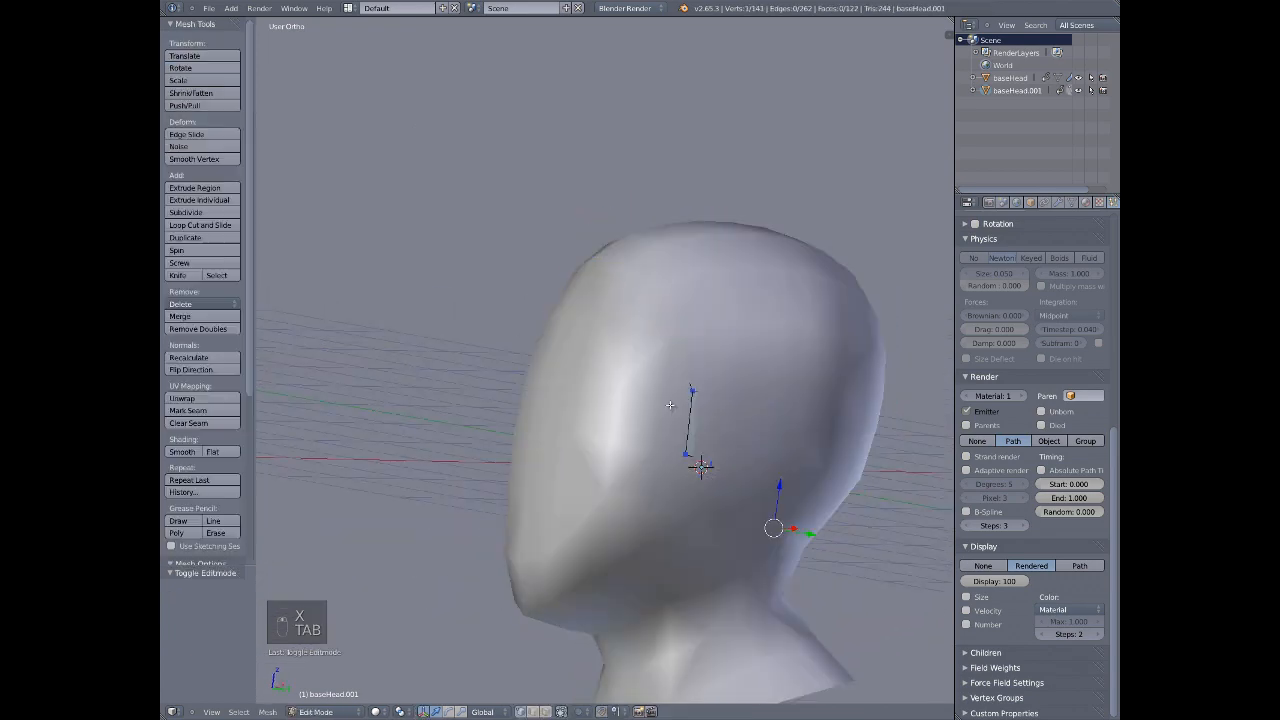
pyautogui.press('Tab')
pyautogui.press('z')
pyautogui.press('z')
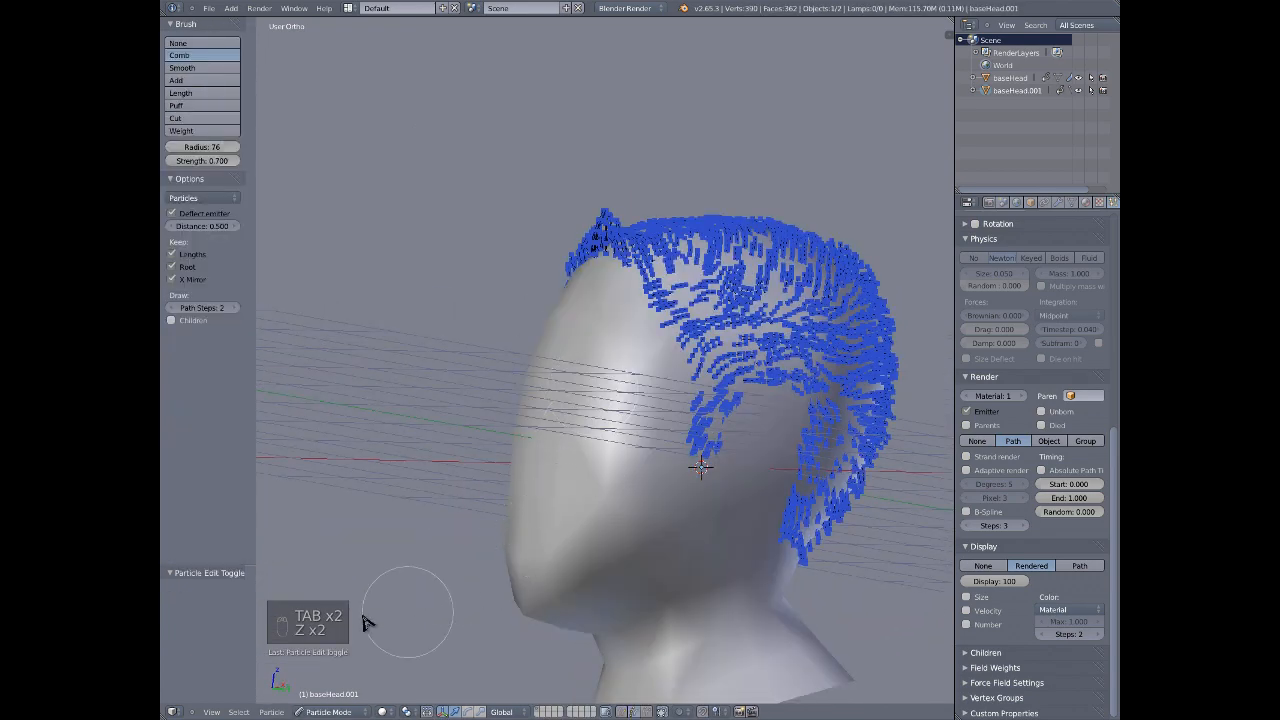
# - Switch the scalp mesh to Object Mode and set the hair particles' children to Interpolated, viewing the head from the right
pyautogui.click(336, 712)
pyautogui.click(330, 694)
pyautogui.moveTo(406, 663); pyautogui.dragTo(682, 418, button='middle')
pyautogui.press('KP_3')
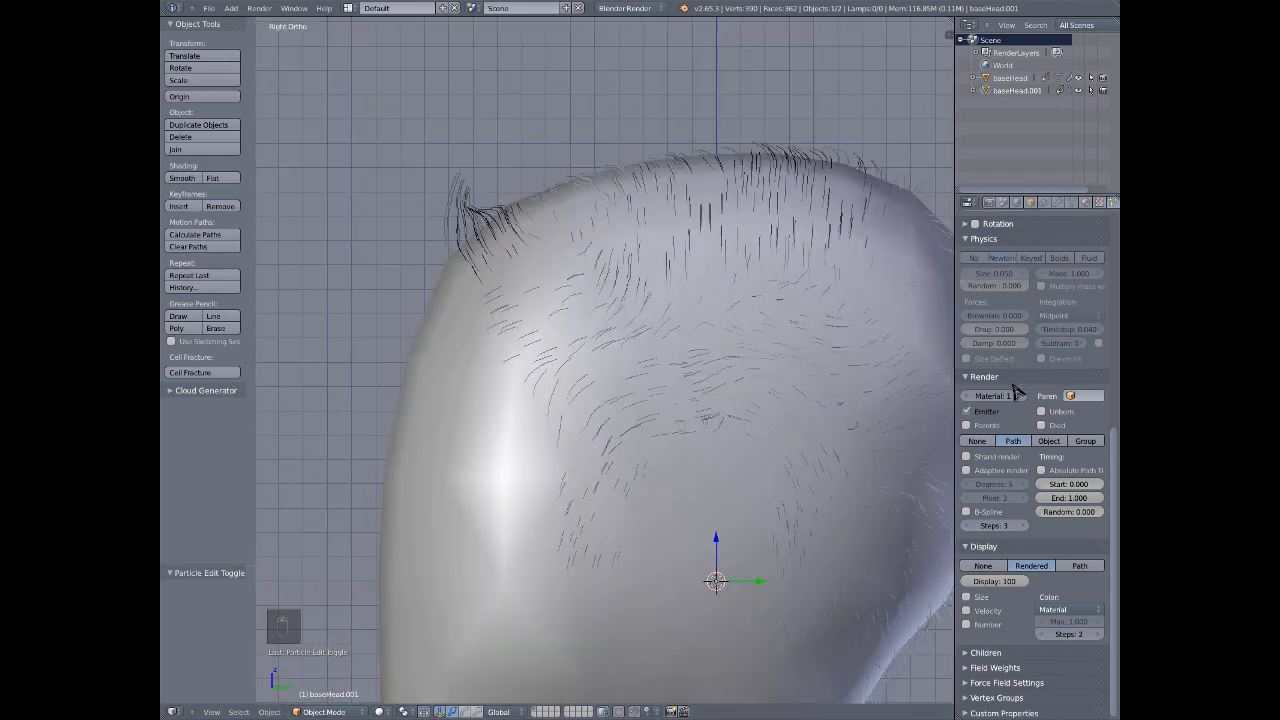
pyautogui.click(1004, 654)
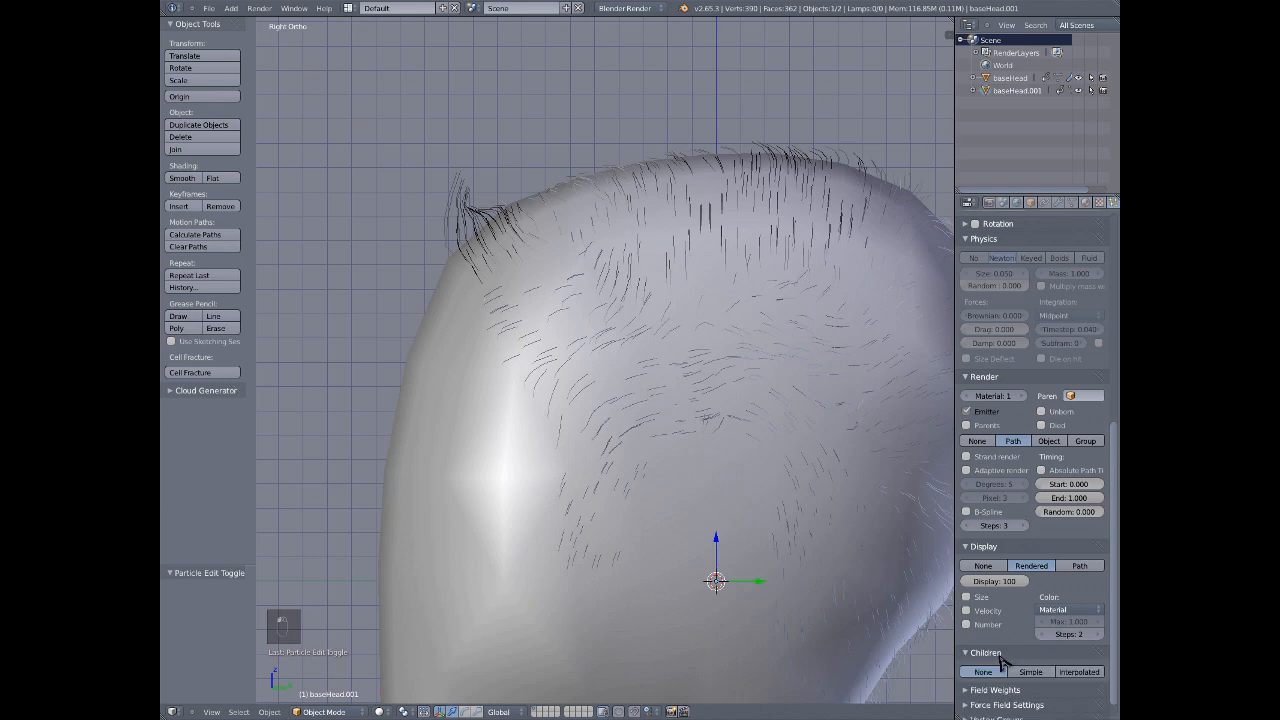
pyautogui.scroll(-1, 1060, 666)
pyautogui.click(1079, 650)
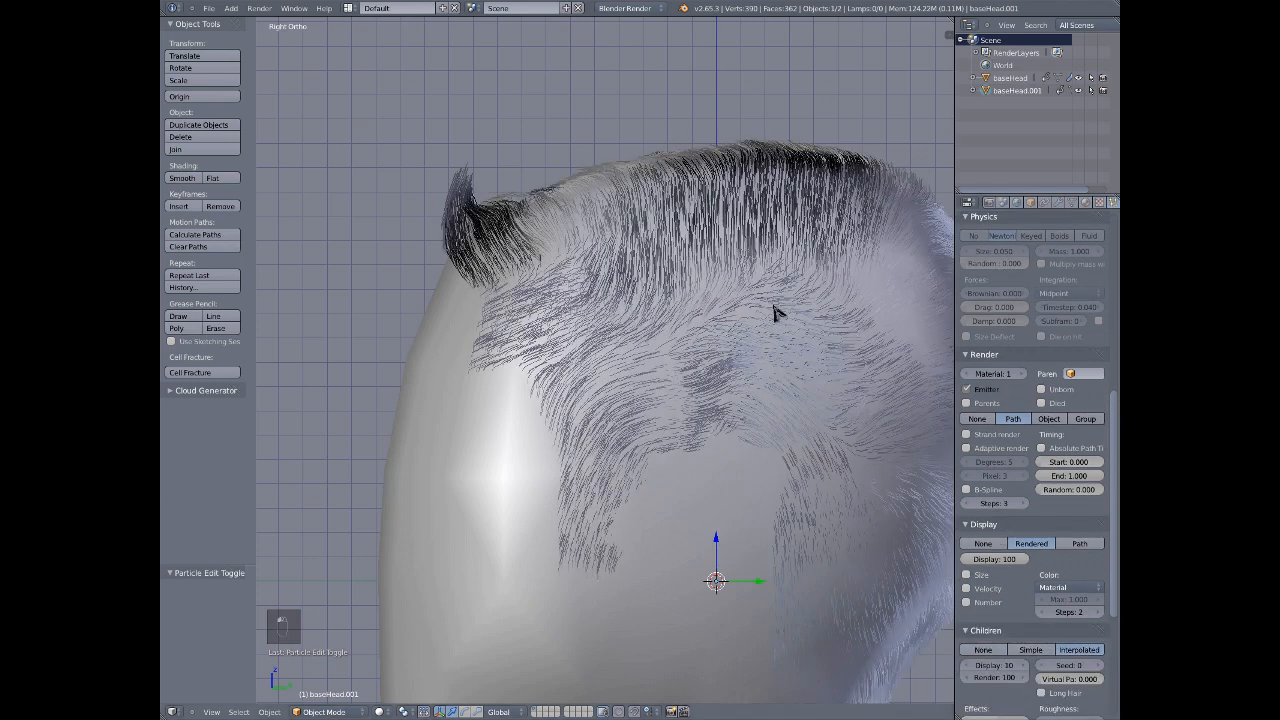
# - Move the scalp mesh's protruding temple corner vertex up and back to straighten the hairline, then return to Object Mode
pyautogui.moveTo(777, 309); pyautogui.dragTo(527, 495, button='middle')
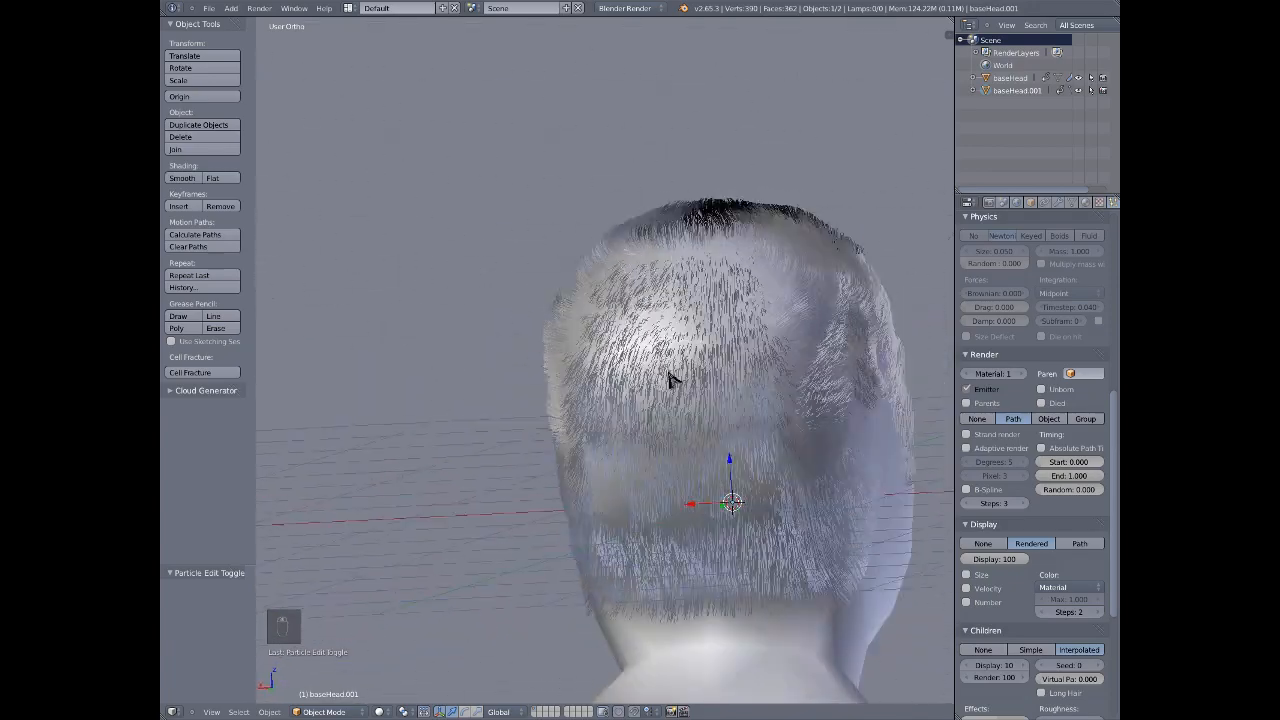
pyautogui.moveTo(670, 378); pyautogui.dragTo(630, 360, button='middle')
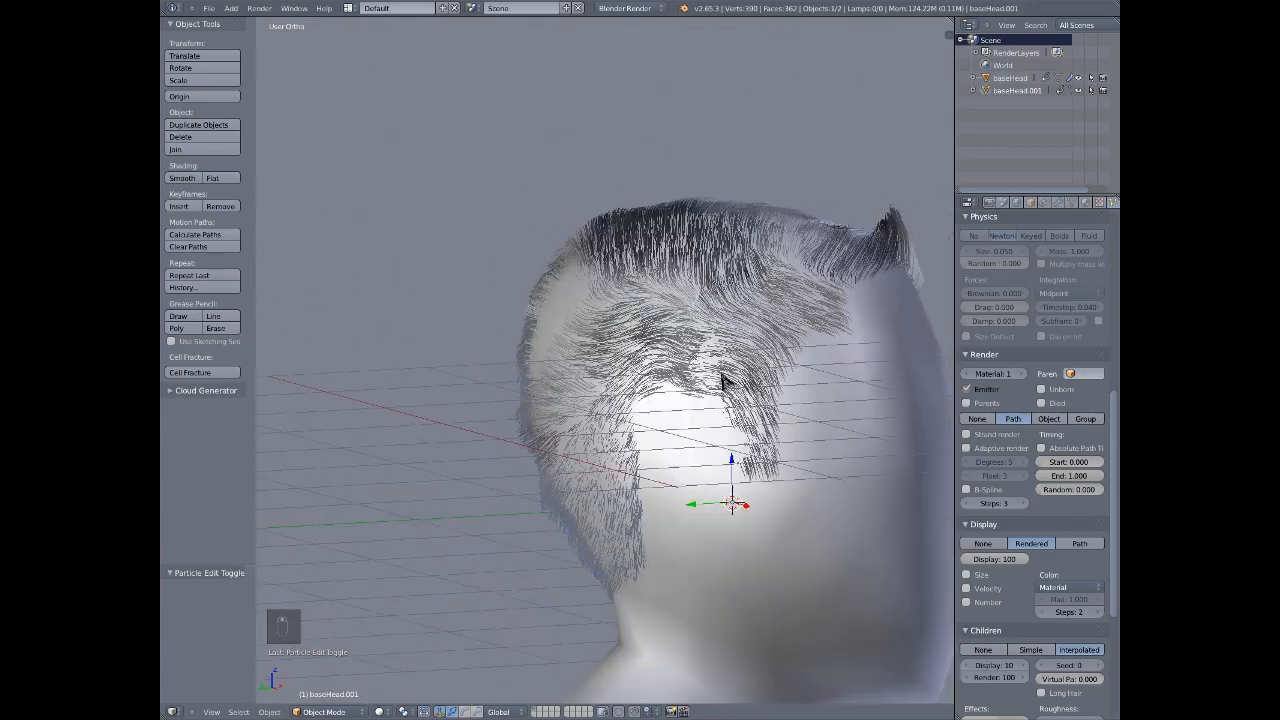
pyautogui.moveTo(723, 380); pyautogui.dragTo(682, 405, button='middle')
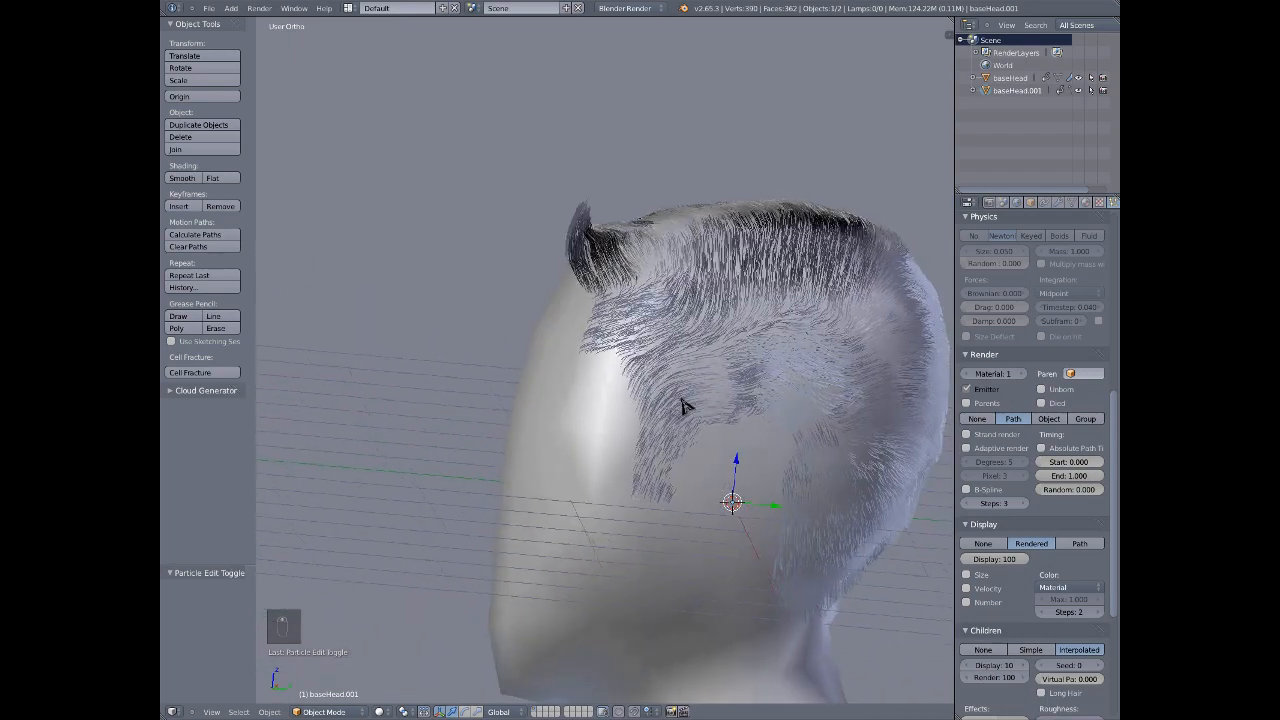
pyautogui.scroll(2, 682, 405)
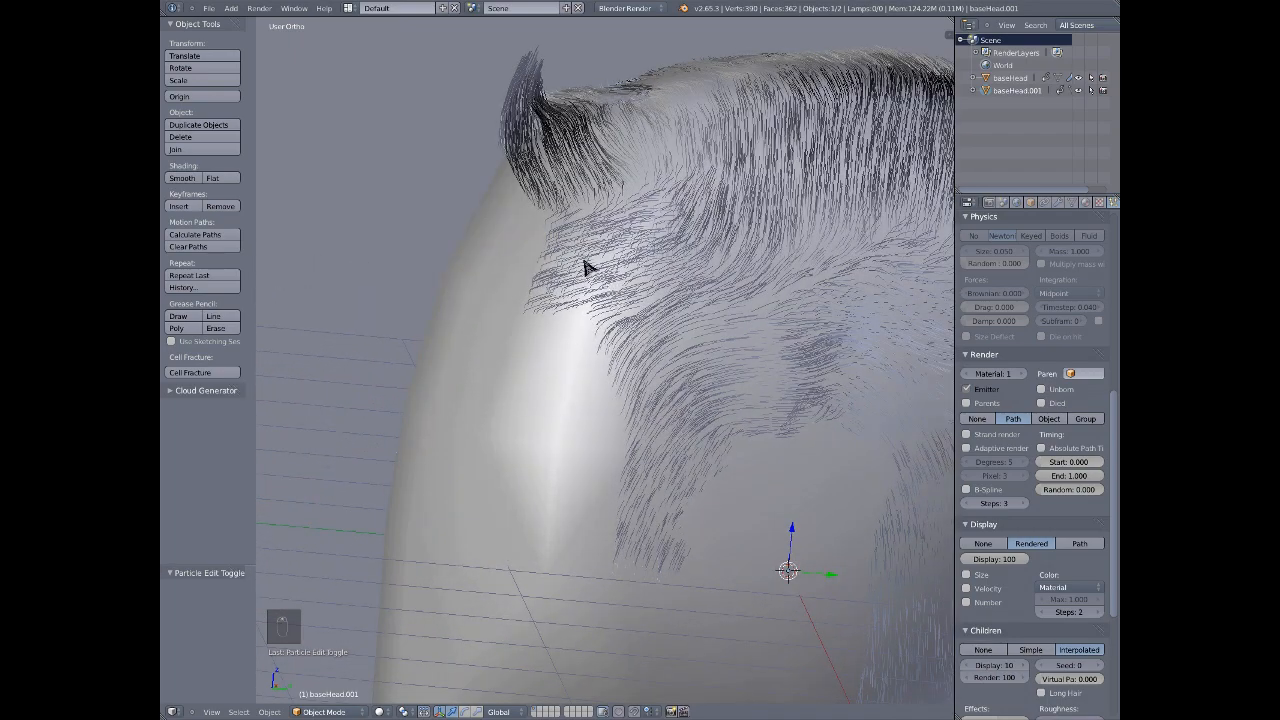
pyautogui.press('Tab')
pyautogui.press('z')
pyautogui.scroll(1, 529, 320)
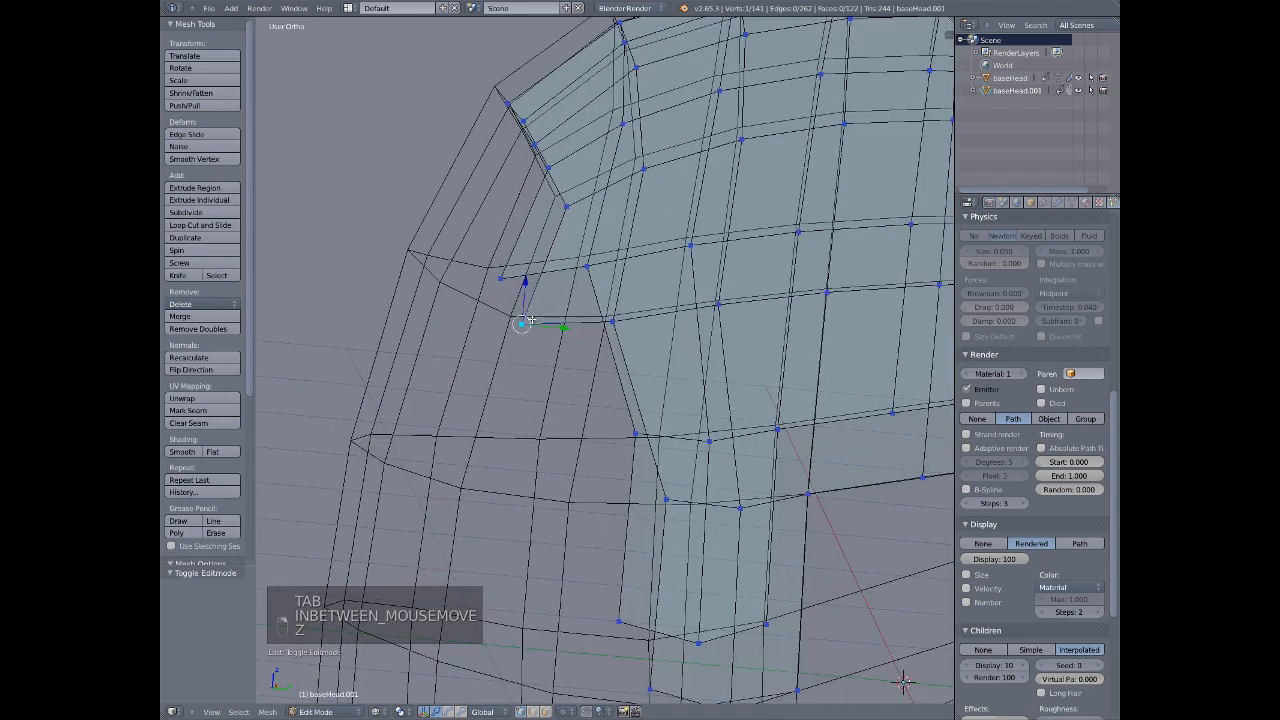
pyautogui.press('g')
pyautogui.click(600, 265)
pyautogui.press('Tab')
pyautogui.press('z')
pyautogui.scroll(-5, 620, 310)
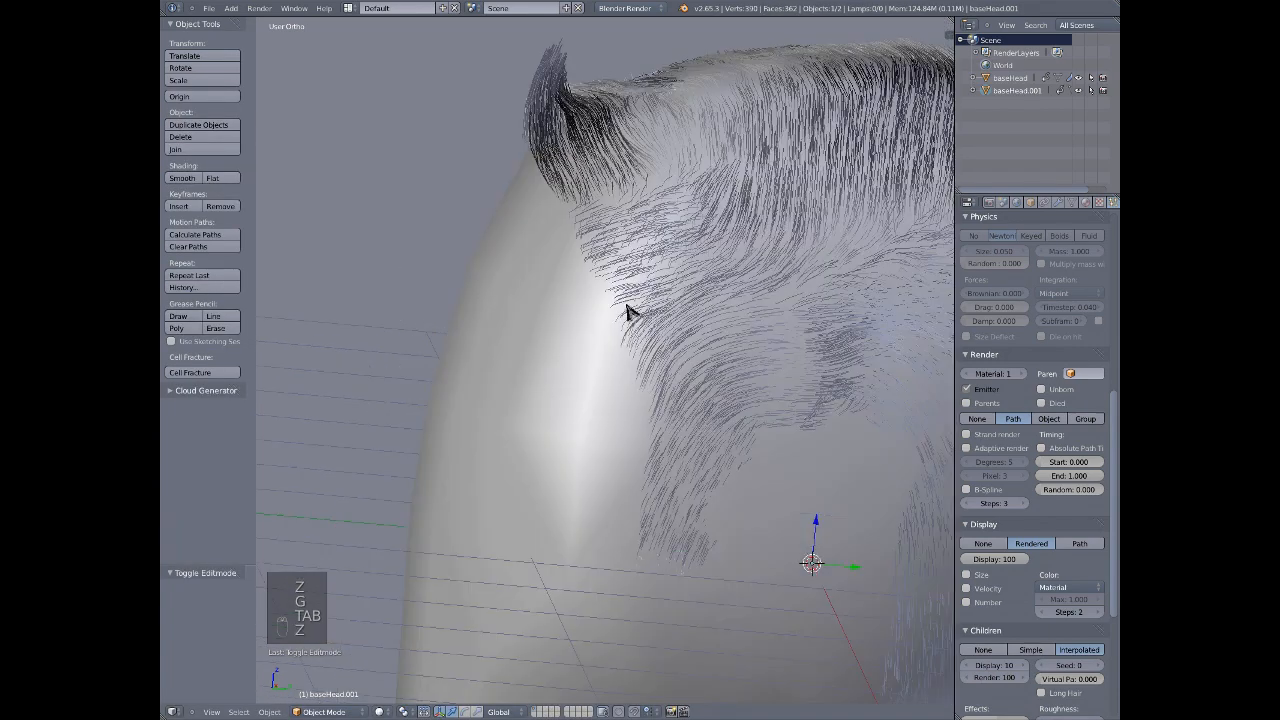
# - In wireframe, pull the scalp mesh's temple corner vertex slightly forward and down, then return to Object Mode
pyautogui.press('Tab')
pyautogui.press('Tab')
pyautogui.scroll(5, 645, 323)
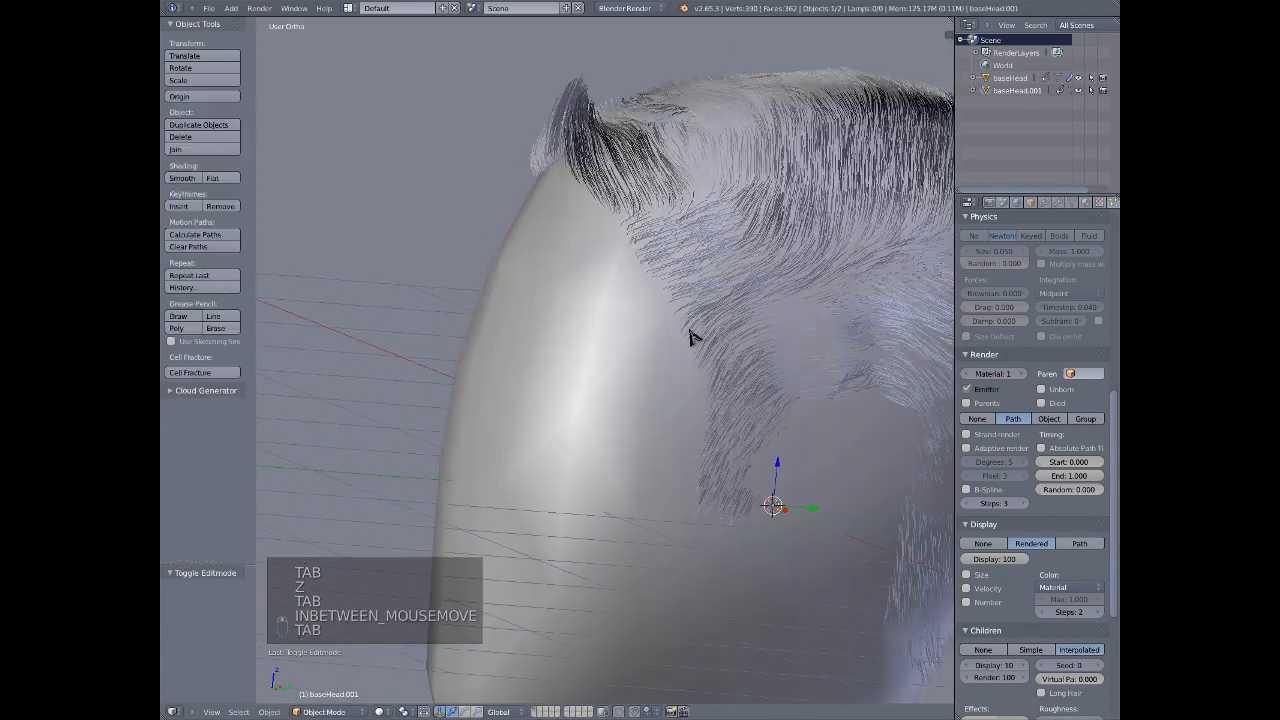
pyautogui.press('z')
pyautogui.press('Tab')
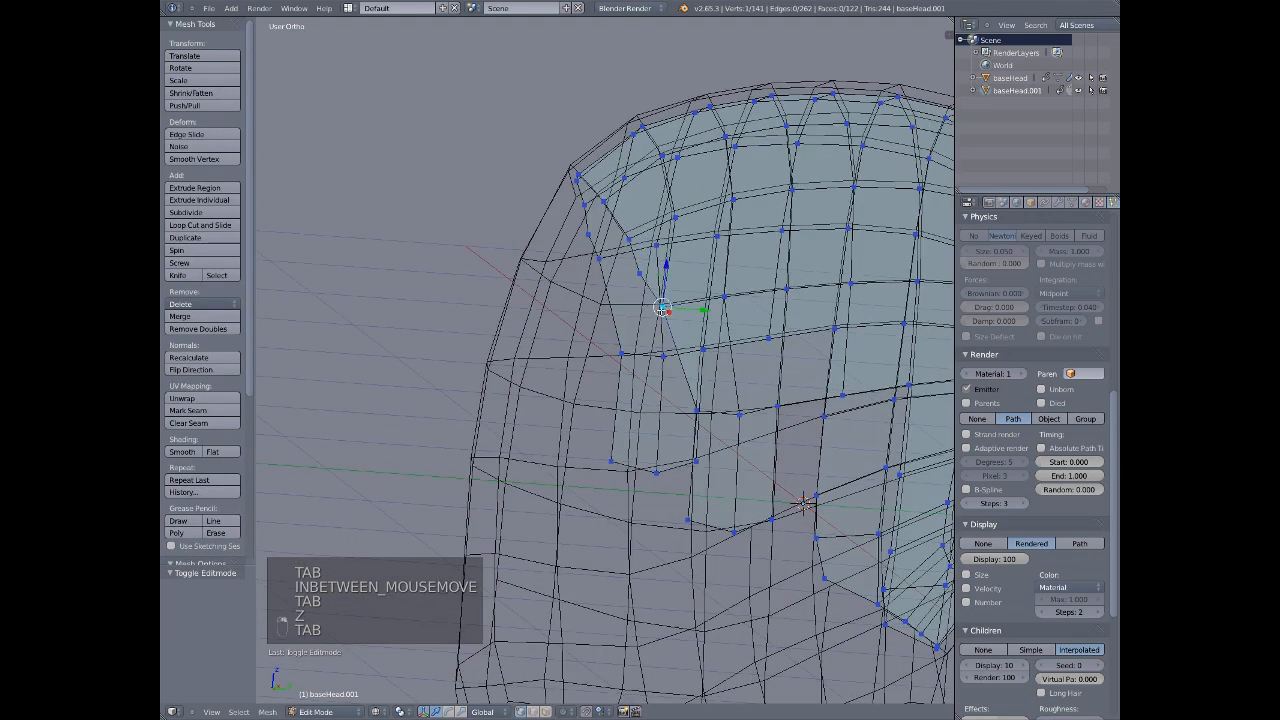
pyautogui.press('h')
pyautogui.hotkey('alt', 'h')
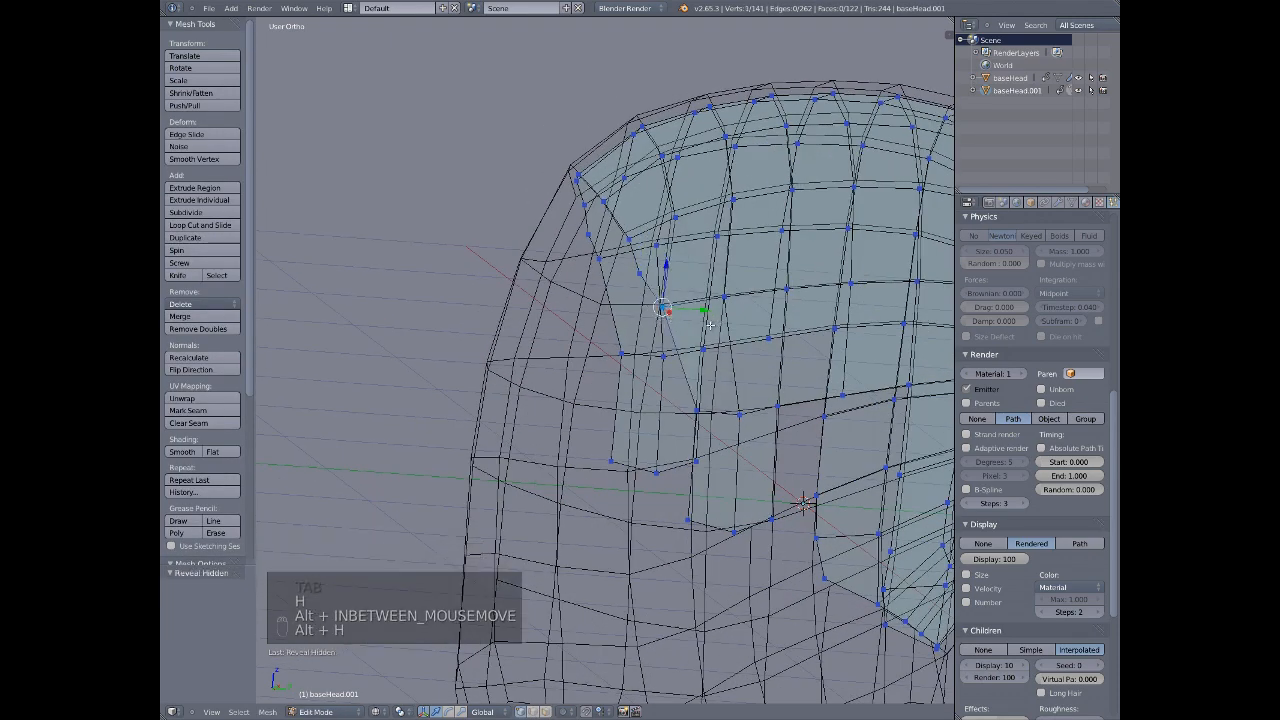
pyautogui.press('g')
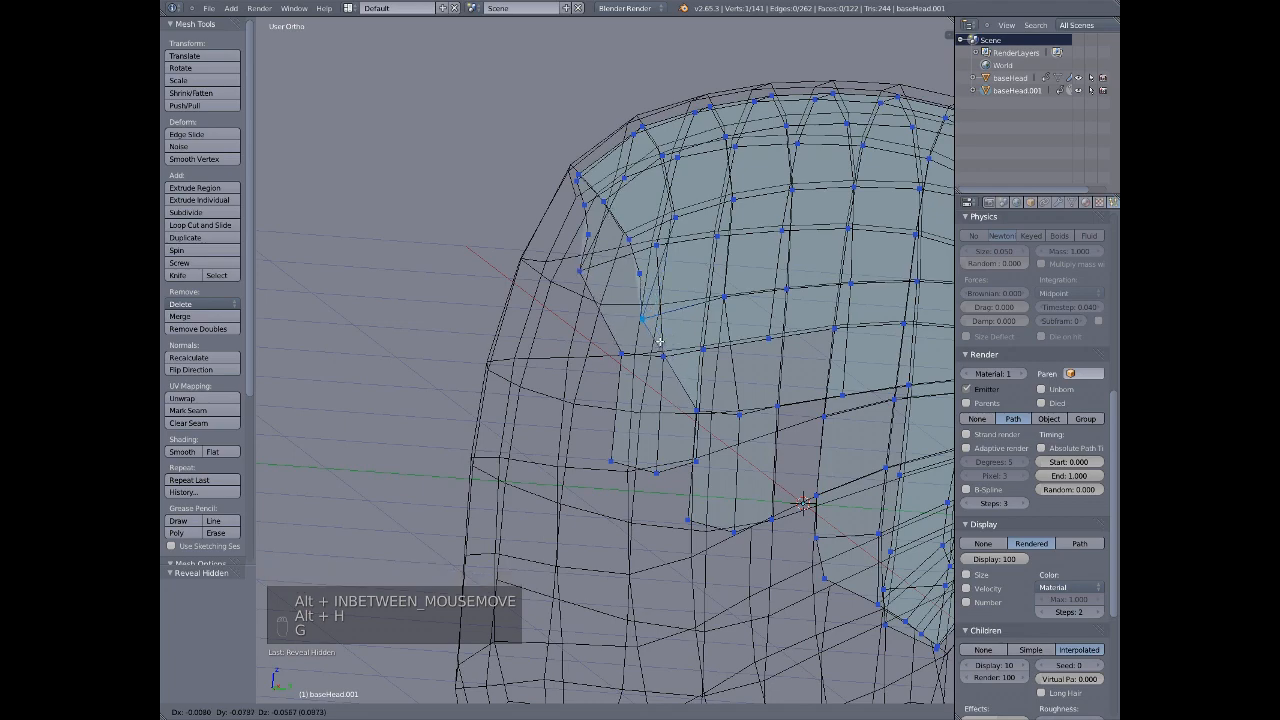
pyautogui.click(650, 355)
pyautogui.press('Tab')
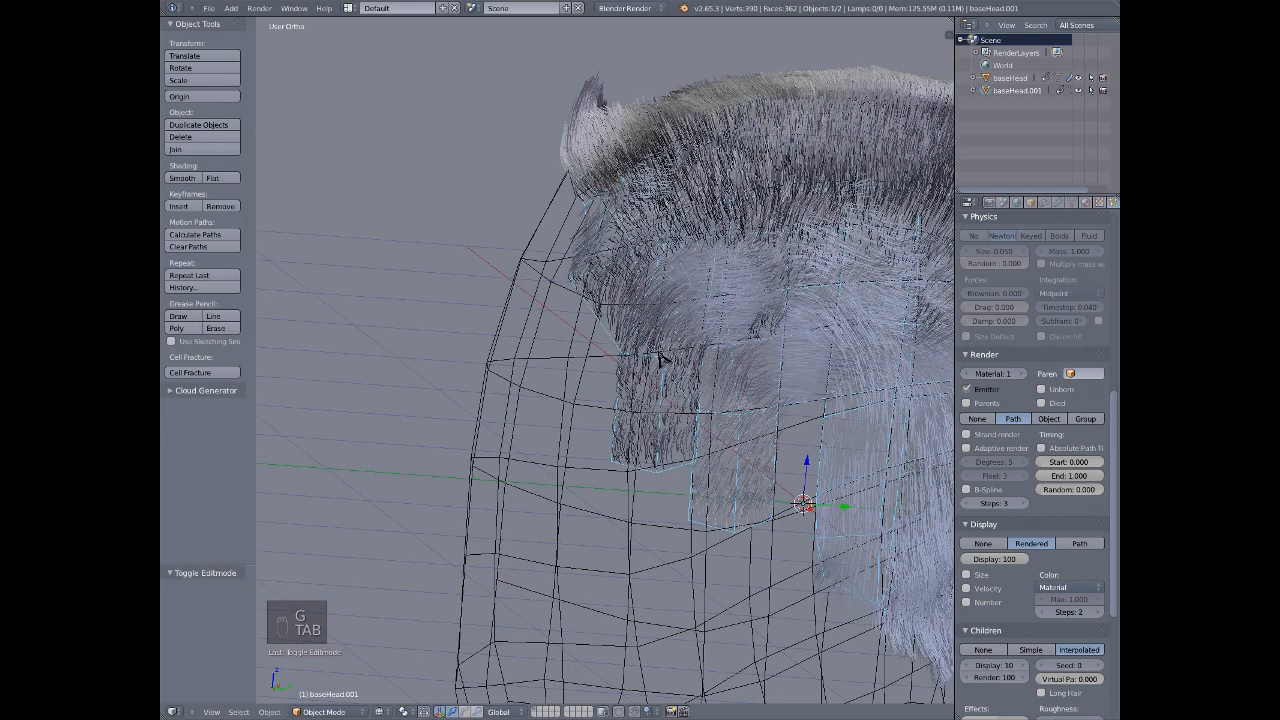
# - Examine the reshaped temple hairline from the side and front in solid shading
pyautogui.scroll(-4, 661, 356)
pyautogui.moveTo(679, 390)
pyautogui.mouseDown(button='middle')
pyautogui.moveTo(657, 400)
pyautogui.moveTo(688, 432)
pyautogui.moveTo(580, 400)
pyautogui.moveTo(620, 409)
pyautogui.moveTo(560, 429)
pyautogui.moveTo(451, 337)
pyautogui.moveTo(466, 386)
pyautogui.moveTo(629, 423)
pyautogui.moveTo(771, 409)
pyautogui.moveTo(675, 427)
pyautogui.moveTo(537, 280)
pyautogui.moveTo(551, 331)
pyautogui.moveTo(640, 364)
pyautogui.mouseUp(button='middle')
pyautogui.press('z')
pyautogui.press('Tab')
pyautogui.press('Tab')
pyautogui.press('z')
pyautogui.press('Tab')
pyautogui.press('z')
pyautogui.scroll(5, 580, 400)
pyautogui.press('Tab')
pyautogui.scroll(4, 437, 271)
pyautogui.press('Tab')
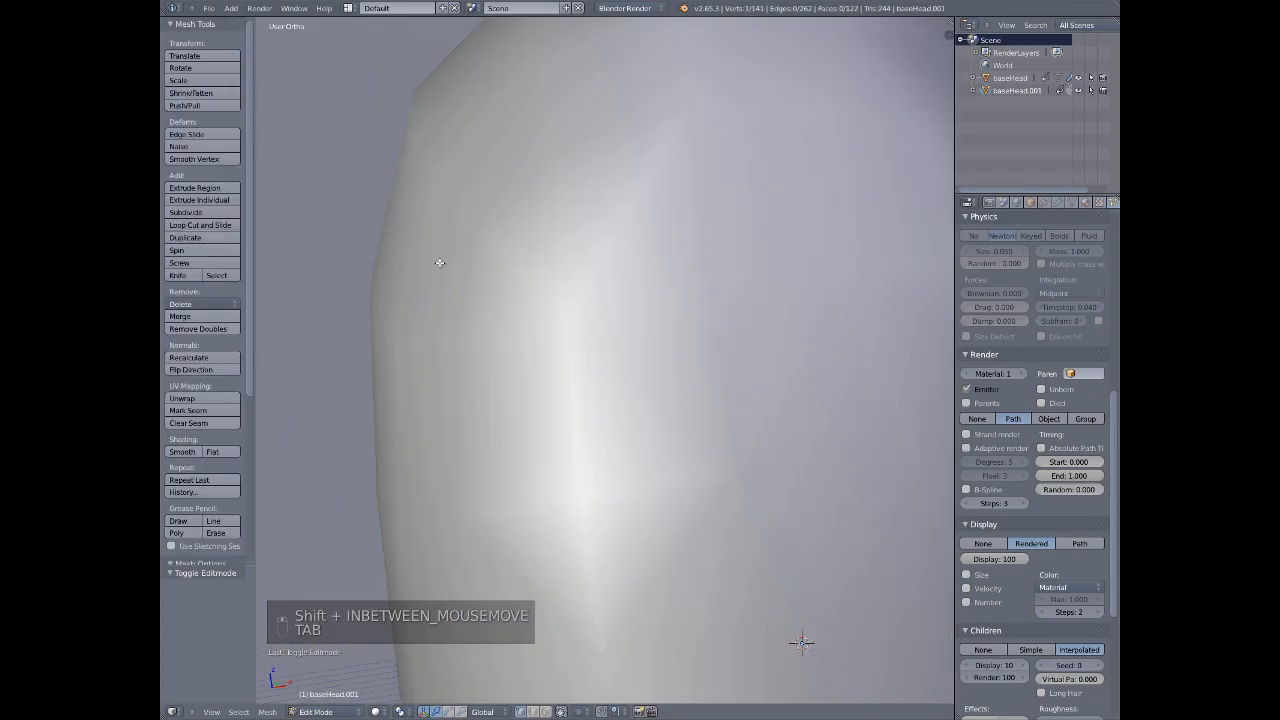
# - Move the scalp mesh's temple corner vertex by about -0.057 in X, 0.039 in Y and 0.093 in Z
pyautogui.press('Tab')
pyautogui.press('z')
pyautogui.press('Tab')
pyautogui.scroll(-3, 441, 260)
pyautogui.moveTo(441, 260); pyautogui.dragTo(519, 300, button='middle')
pyautogui.moveTo(633, 490); pyautogui.dragTo(554, 325, button='middle')
pyautogui.scroll(4, 590, 321)
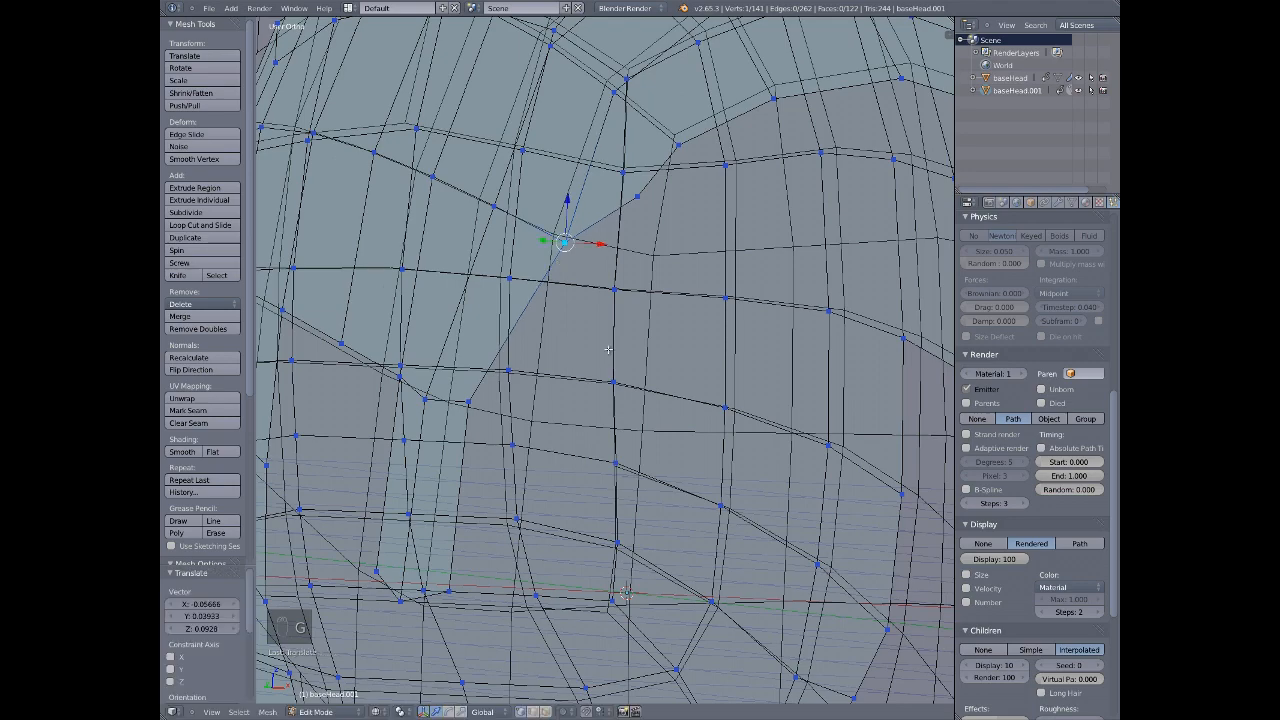
pyautogui.scroll(-5, 660, 386)
pyautogui.press('Tab')
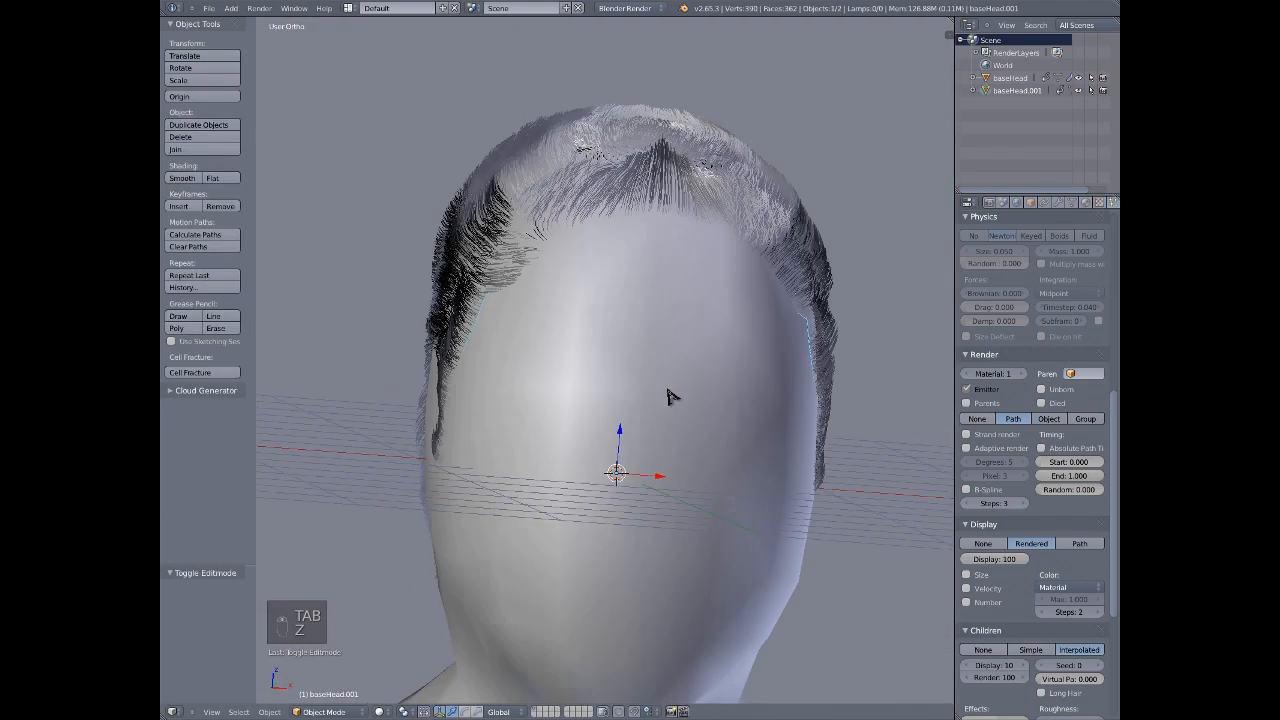
# - Raise the scalp mesh's temple corner vertex slightly in wireframe and refine its position along the head's surface
pyautogui.press('Tab')
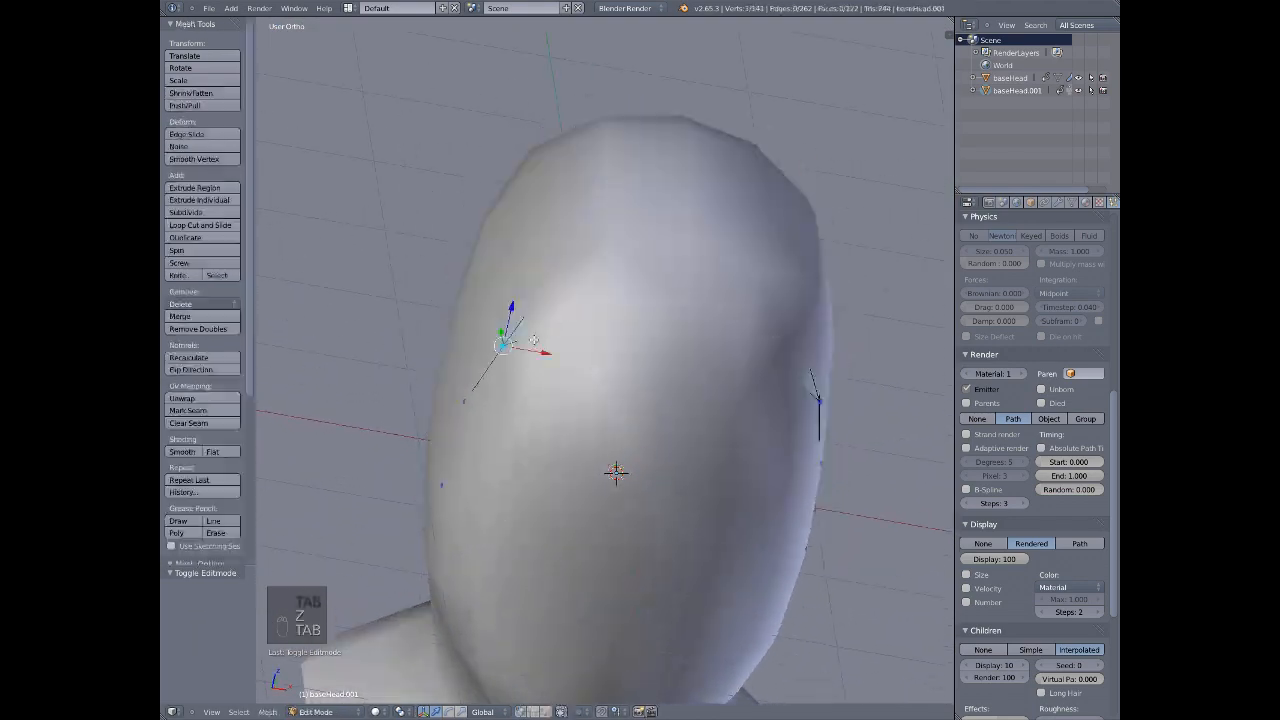
pyautogui.scroll(5, 580, 323)
pyautogui.press('z')
pyautogui.moveTo(567, 327); pyautogui.dragTo(541, 287, button='middle')
pyautogui.press('g')
pyautogui.click(554, 325)
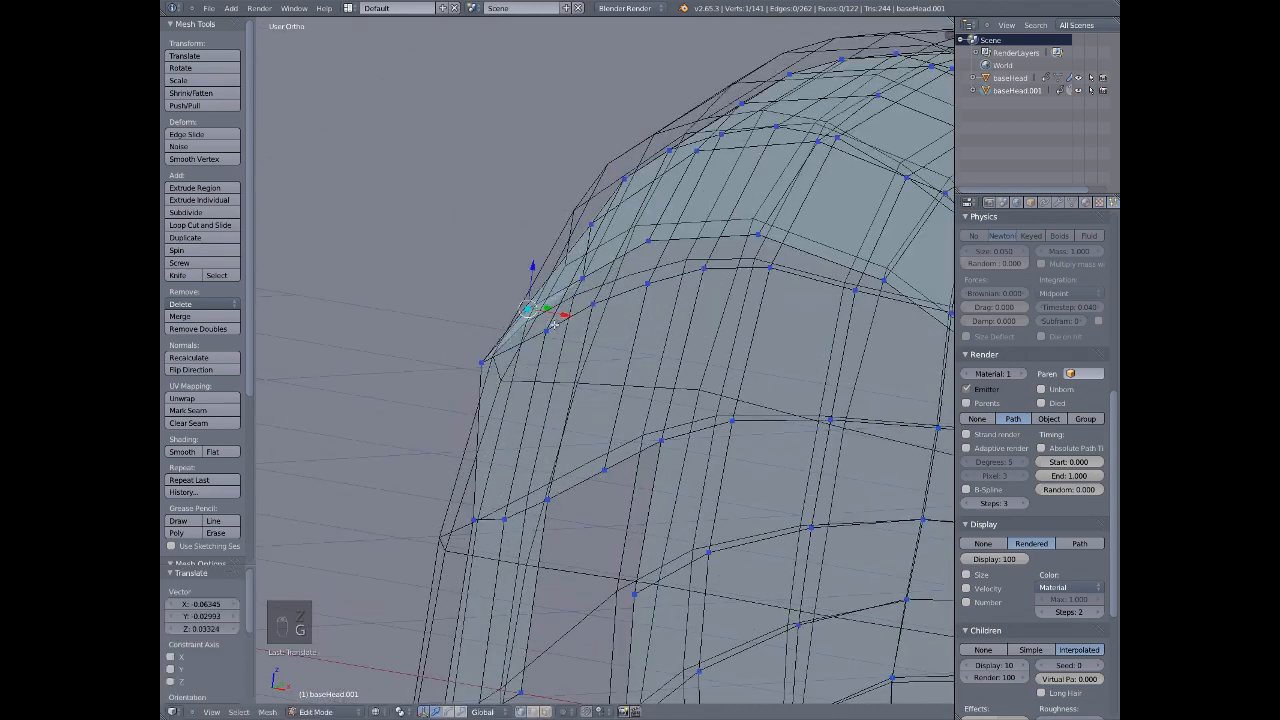
pyautogui.press('g')
pyautogui.press('z')
pyautogui.press('Tab')
pyautogui.scroll(-4, 549, 394)
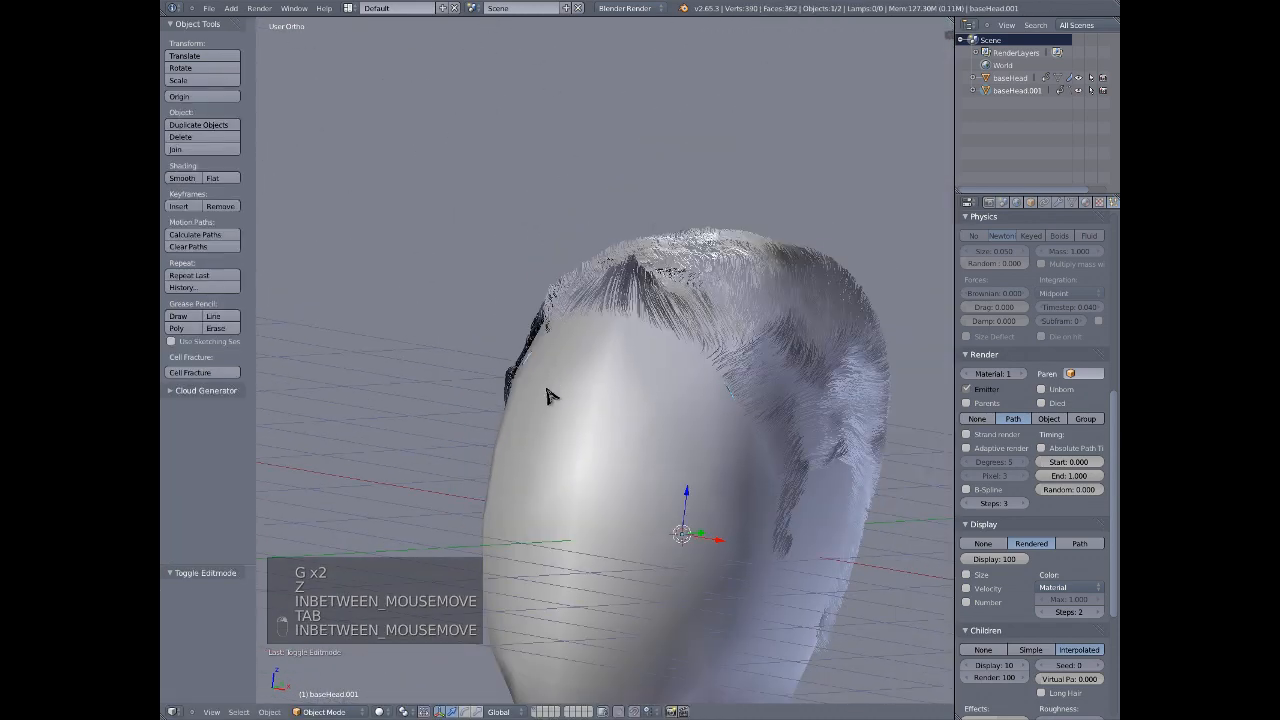
# - Lower the scalp mesh's temple corner vertex a tiny amount and check the hairline from the front
pyautogui.press('Tab')
pyautogui.scroll(3, 564, 368)
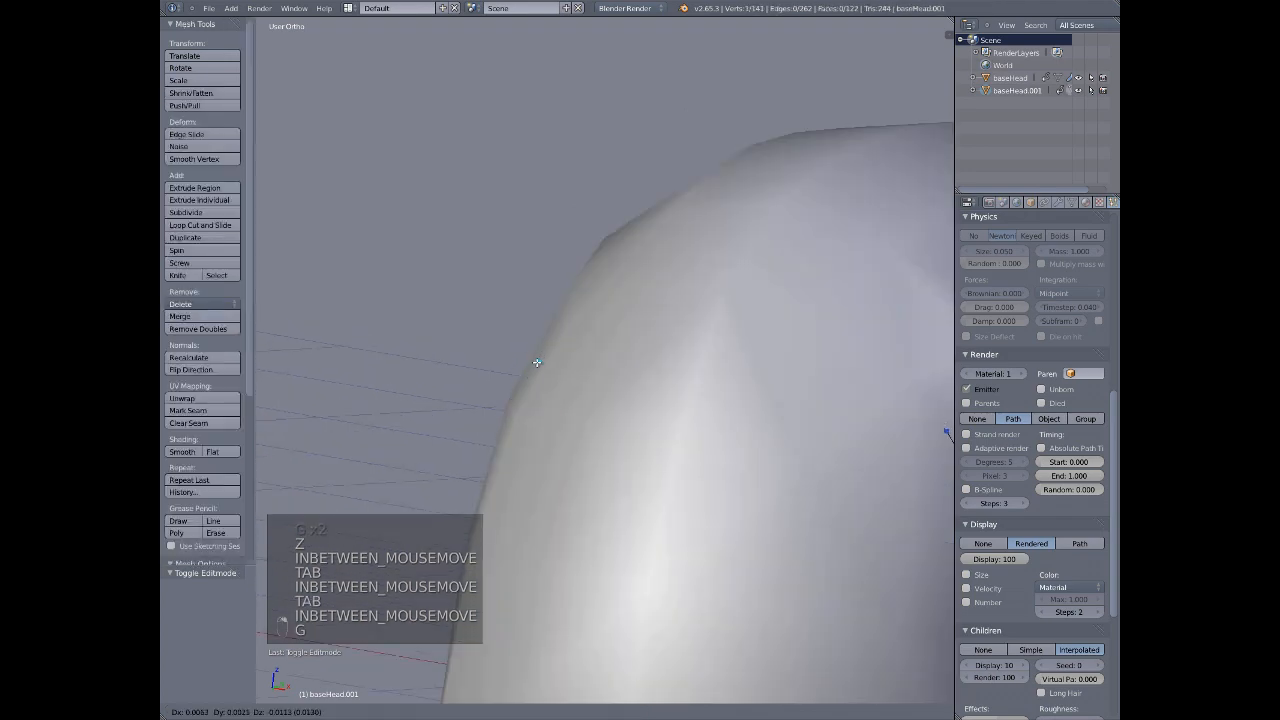
pyautogui.press('g')
pyautogui.press('Tab')
pyautogui.scroll(-3, 577, 412)
pyautogui.moveTo(570, 421); pyautogui.dragTo(748, 445, button='middle')
pyautogui.press('Tab')
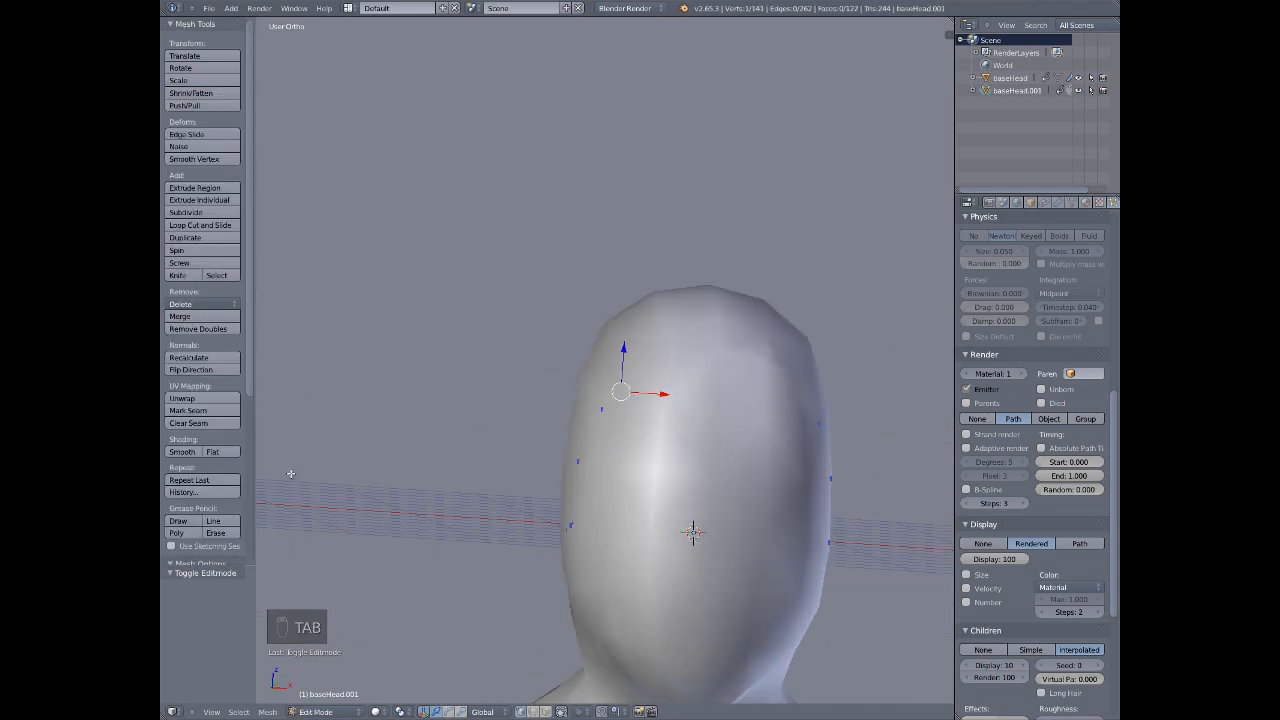
# - Turn off X mirroring and move the scalp mesh's temple corner vertex by about -0.011 in X, -0.002 in Y and 0.019 in Z
pyautogui.press('Tab')
pyautogui.scroll(5, 680, 405)
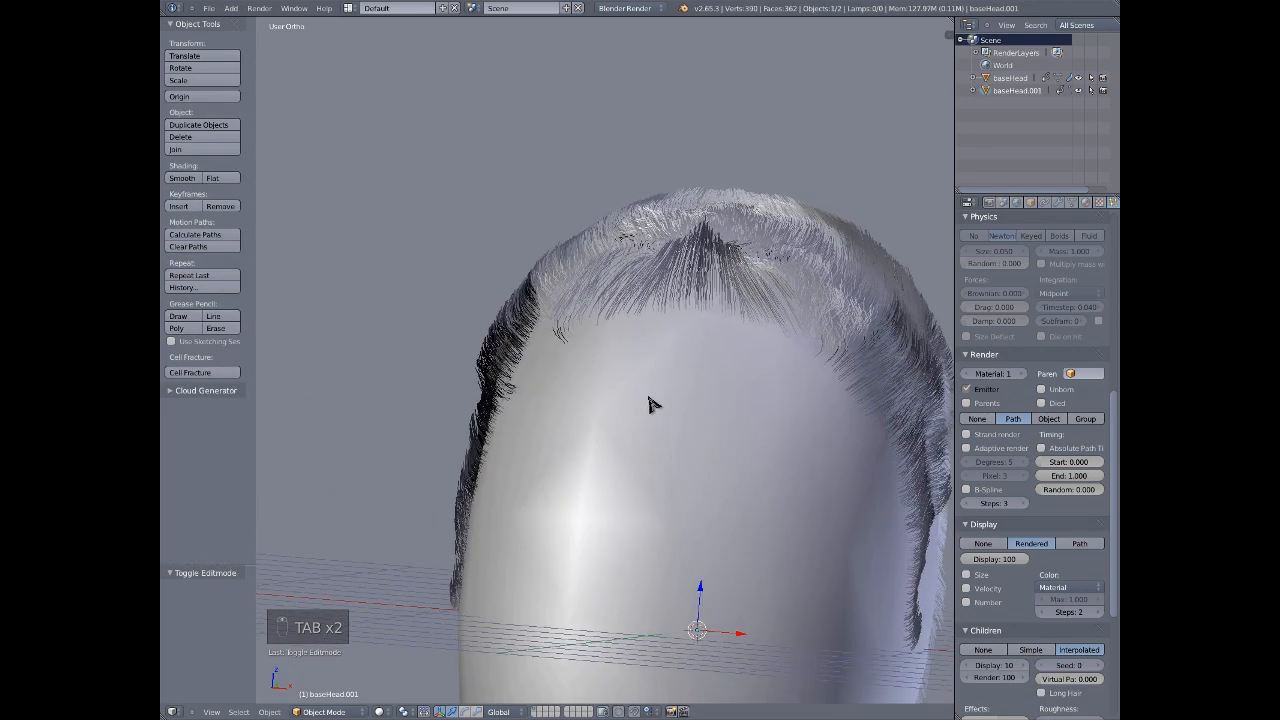
pyautogui.moveTo(648, 404); pyautogui.dragTo(581, 377, button='middle')
pyautogui.scroll(4, 581, 377)
pyautogui.press('z')
pyautogui.scroll(-3, 581, 377)
pyautogui.press('Tab')
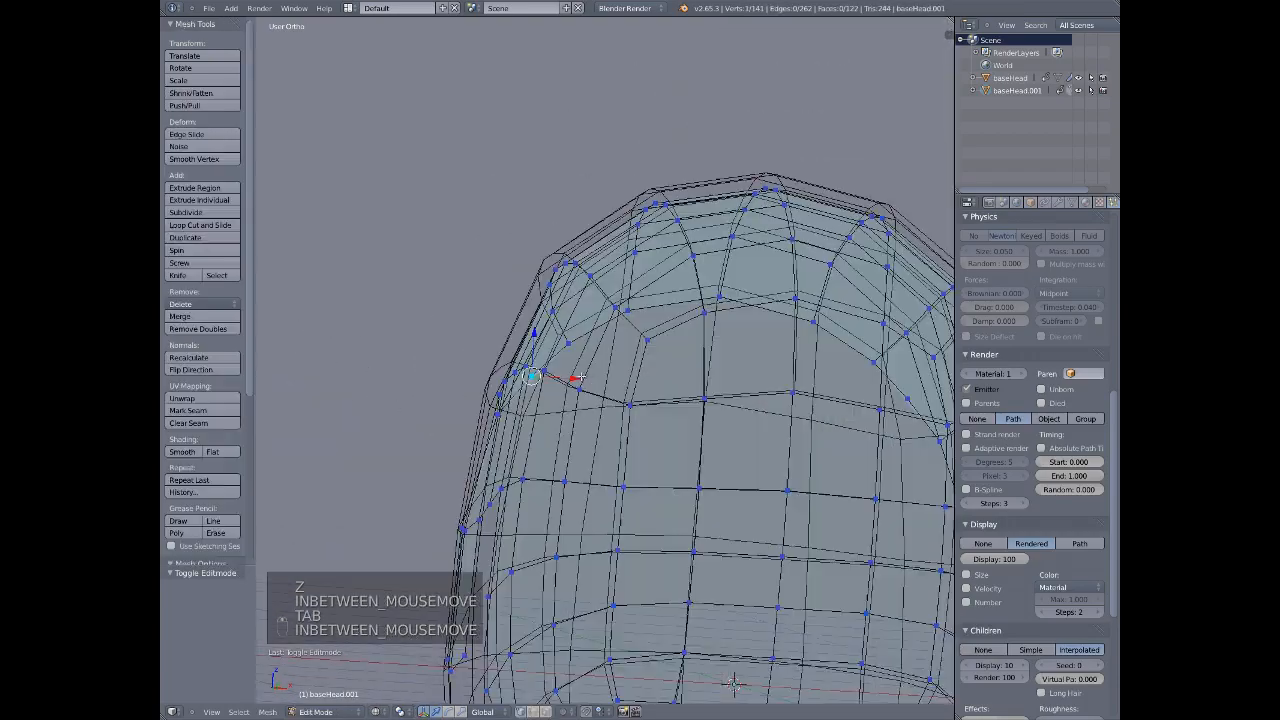
pyautogui.scroll(-4, 577, 378)
pyautogui.scroll(-7, 216, 478)
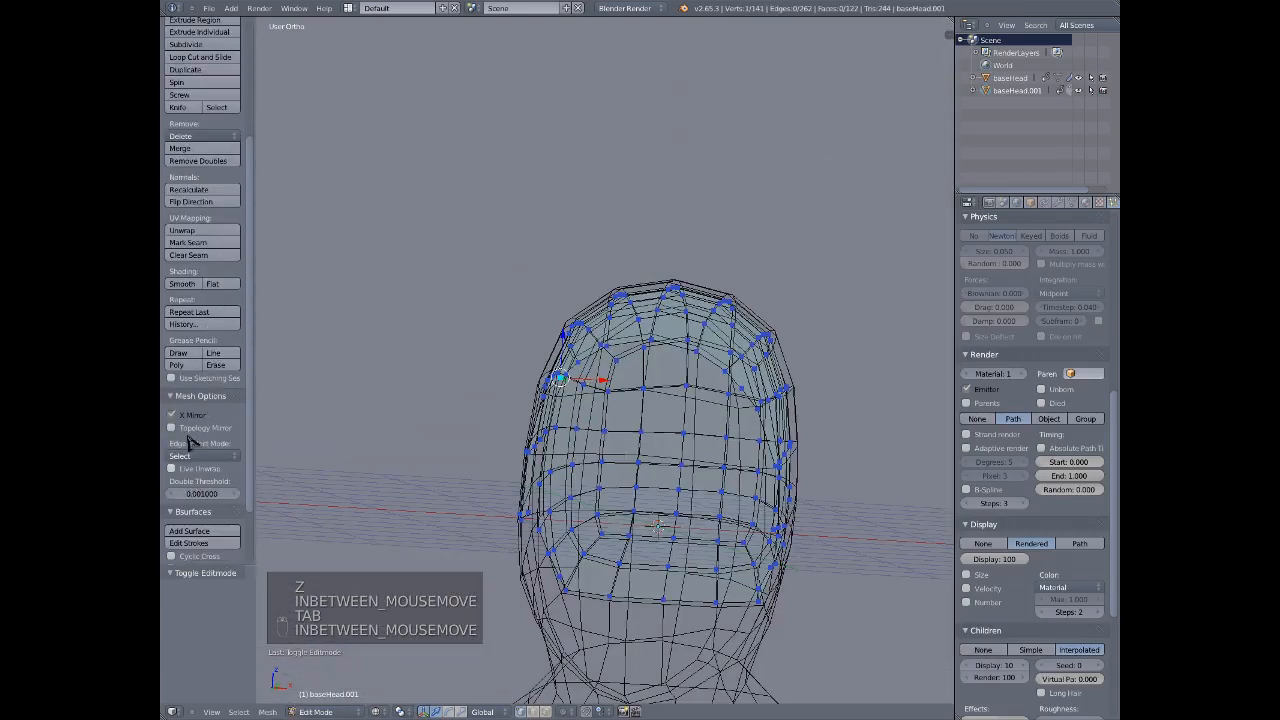
pyautogui.scroll(2, 772, 440)
pyautogui.scroll(4, 683, 421)
pyautogui.keyDown('shift'); pyautogui.moveTo(406, 336); pyautogui.dragTo(799, 504, button='middle'); pyautogui.keyUp('shift')
pyautogui.press('g')
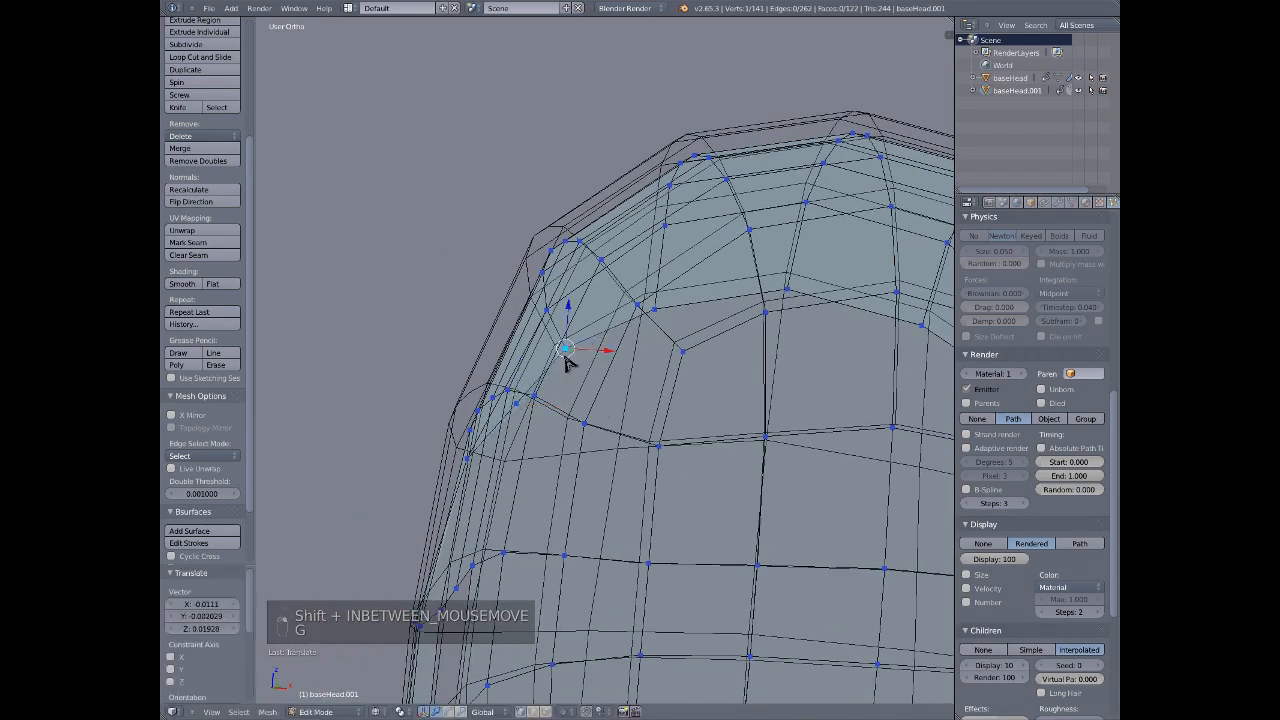
# - Return to Object Mode with solid shading and inspect the adjusted temple hairline from an angled view
pyautogui.press('Tab')
pyautogui.press('z')
pyautogui.moveTo(600, 395); pyautogui.dragTo(708, 385, button='middle')
pyautogui.press('Tab')
pyautogui.press('Tab')
pyautogui.moveTo(731, 434); pyautogui.dragTo(763, 363, button='middle')
pyautogui.press('Up')
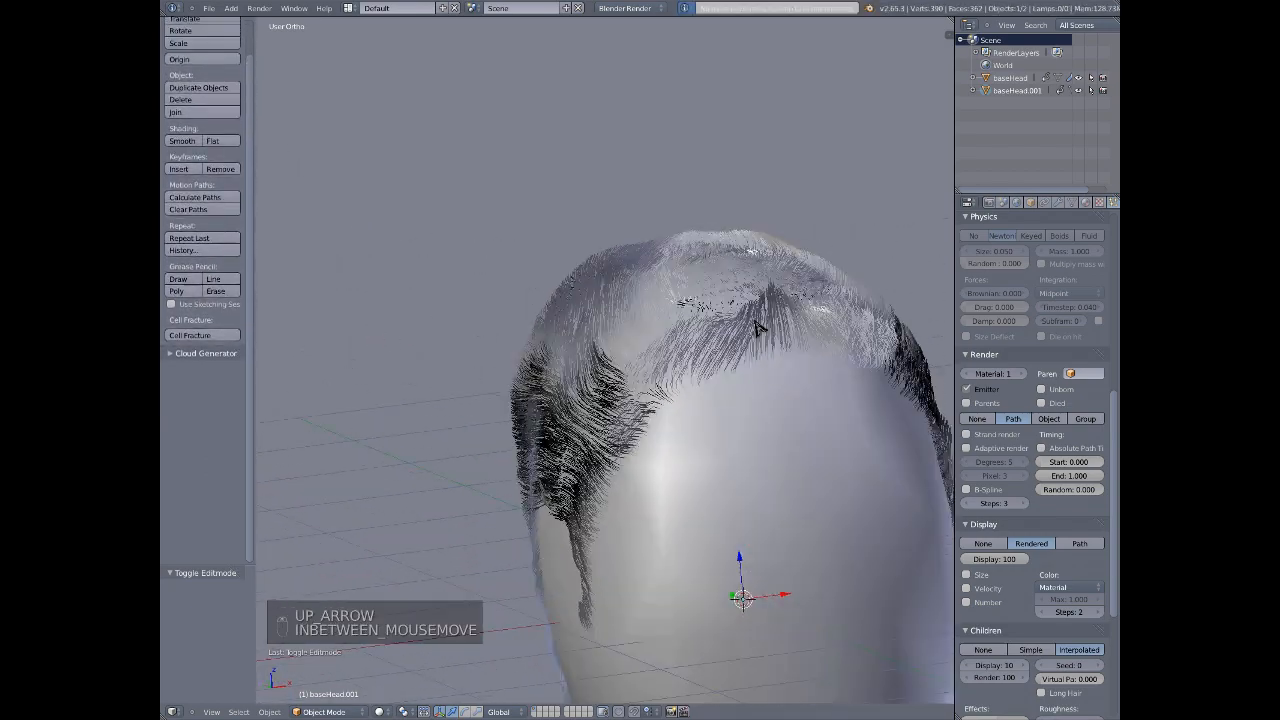
# - Examine the whole front hairline and both temples for symmetry, up close and from a distance
pyautogui.press('KP_1')
pyautogui.scroll(-3, 824, 366)
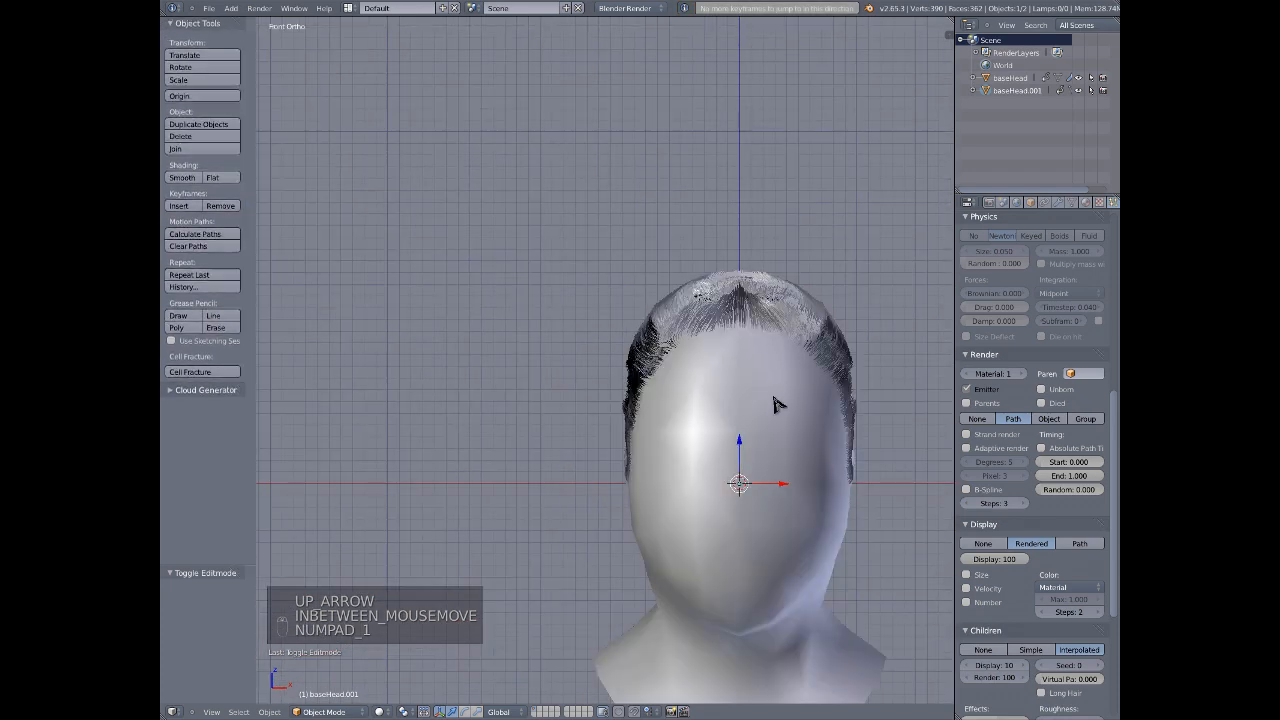
pyautogui.scroll(4, 775, 404)
pyautogui.keyDown('shift'); pyautogui.moveTo(836, 390); pyautogui.dragTo(729, 302, button='middle'); pyautogui.keyUp('shift')
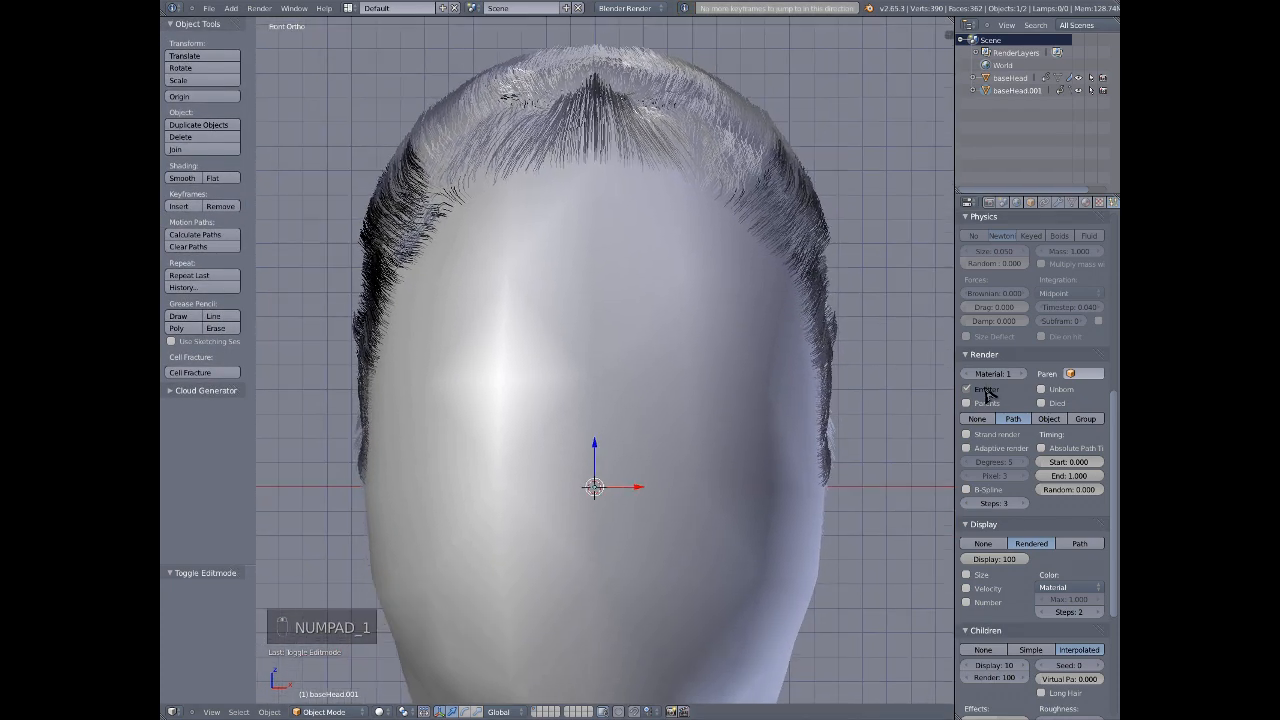
pyautogui.scroll(-5, 1020, 600)
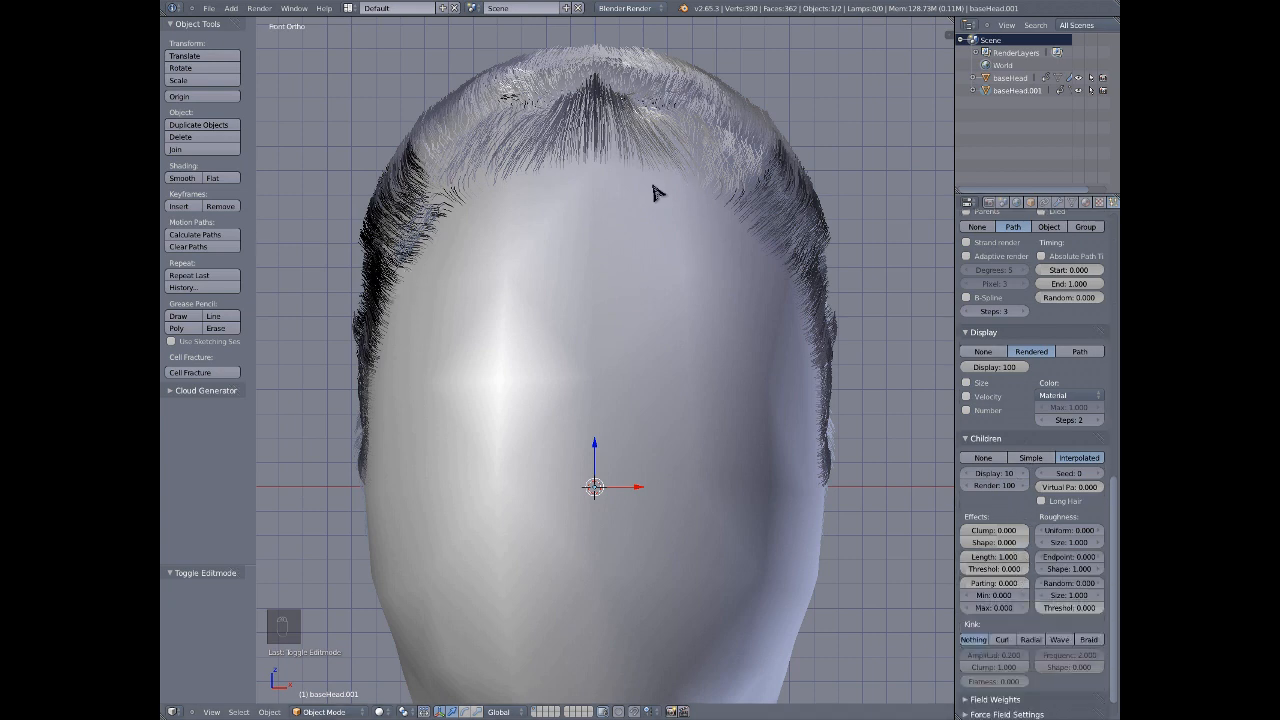
pyautogui.scroll(-2, 671, 193)
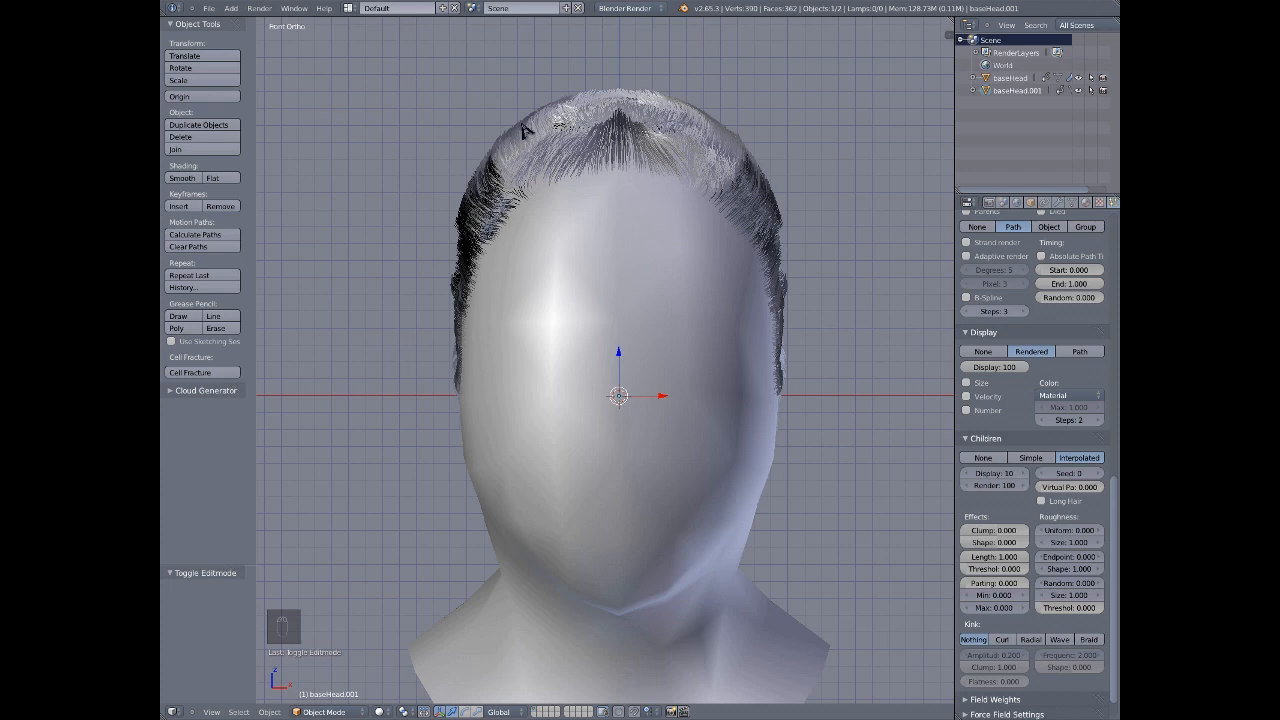
pyautogui.scroll(3, 648, 155)
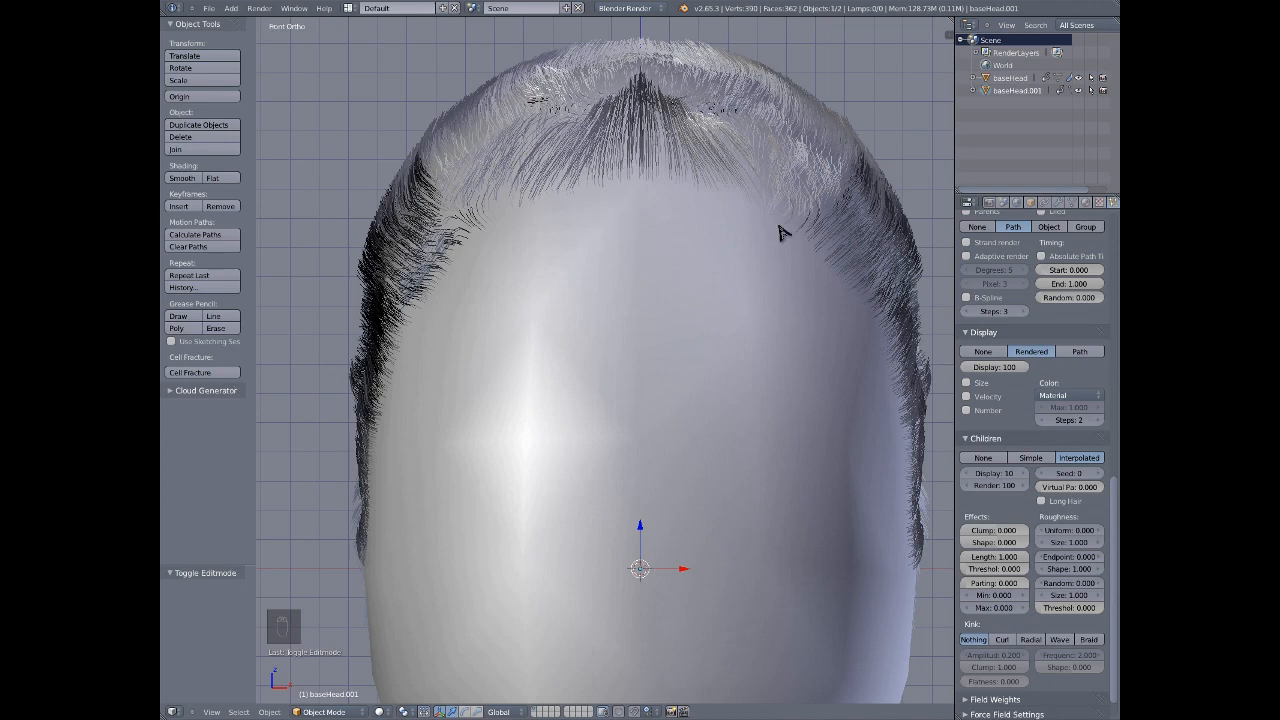
pyautogui.scroll(-3, 700, 195)
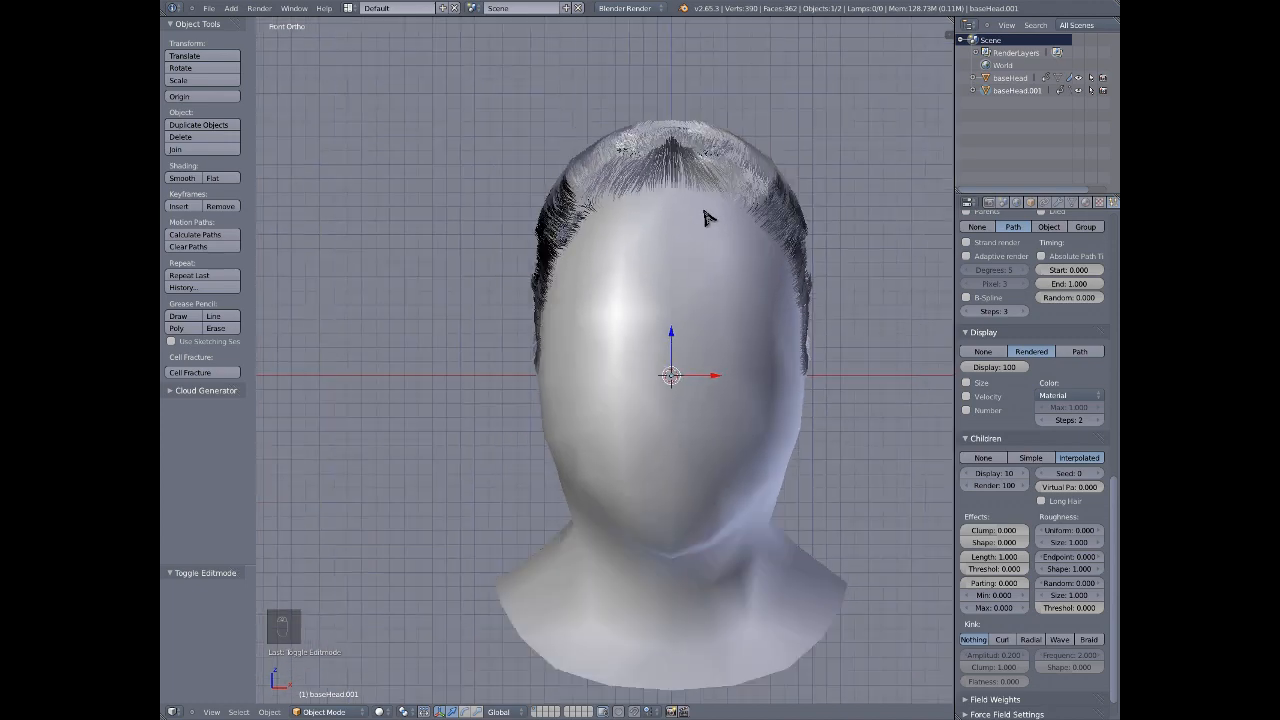
pyautogui.scroll(3, 711, 229)
pyautogui.scroll(-1, 740, 300)
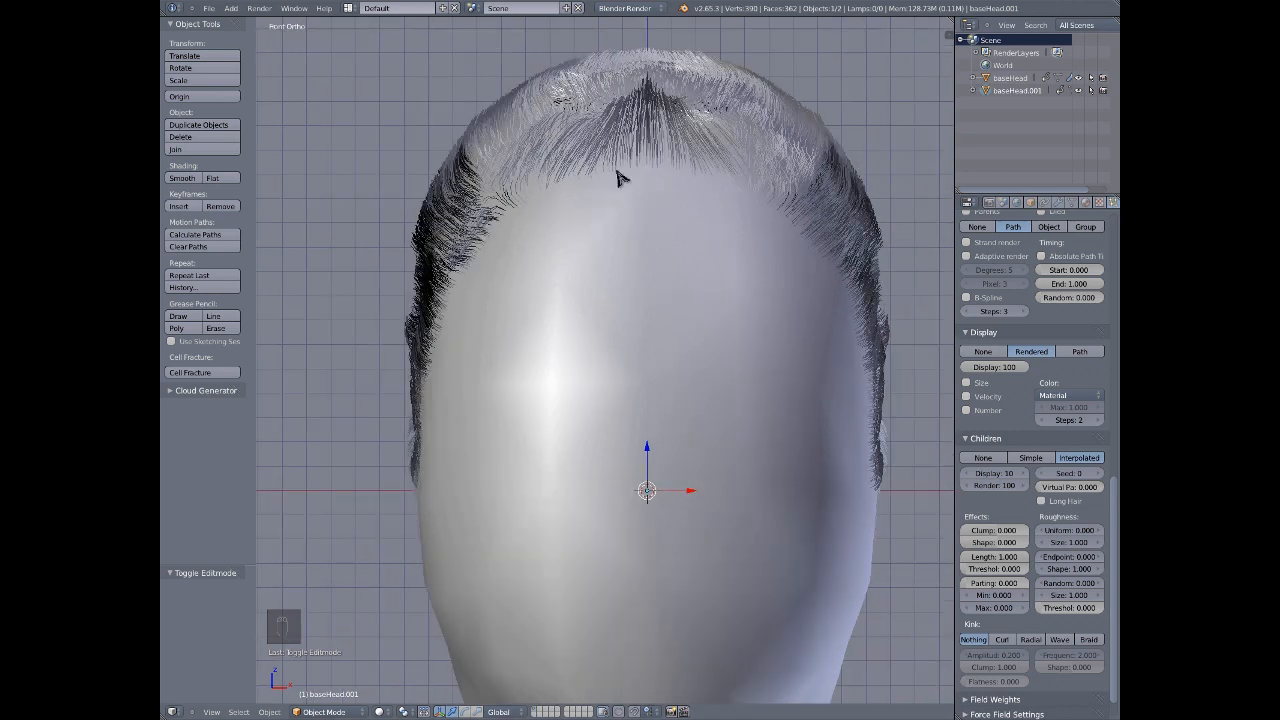
pyautogui.scroll(-2, 517, 363)
pyautogui.moveTo(517, 363)
pyautogui.mouseDown(button='middle')
pyautogui.moveTo(700, 449)
pyautogui.moveTo(460, 348)
pyautogui.moveTo(522, 346)
pyautogui.mouseUp(button='middle')
pyautogui.moveTo(586, 371); pyautogui.dragTo(613, 340, button='middle')
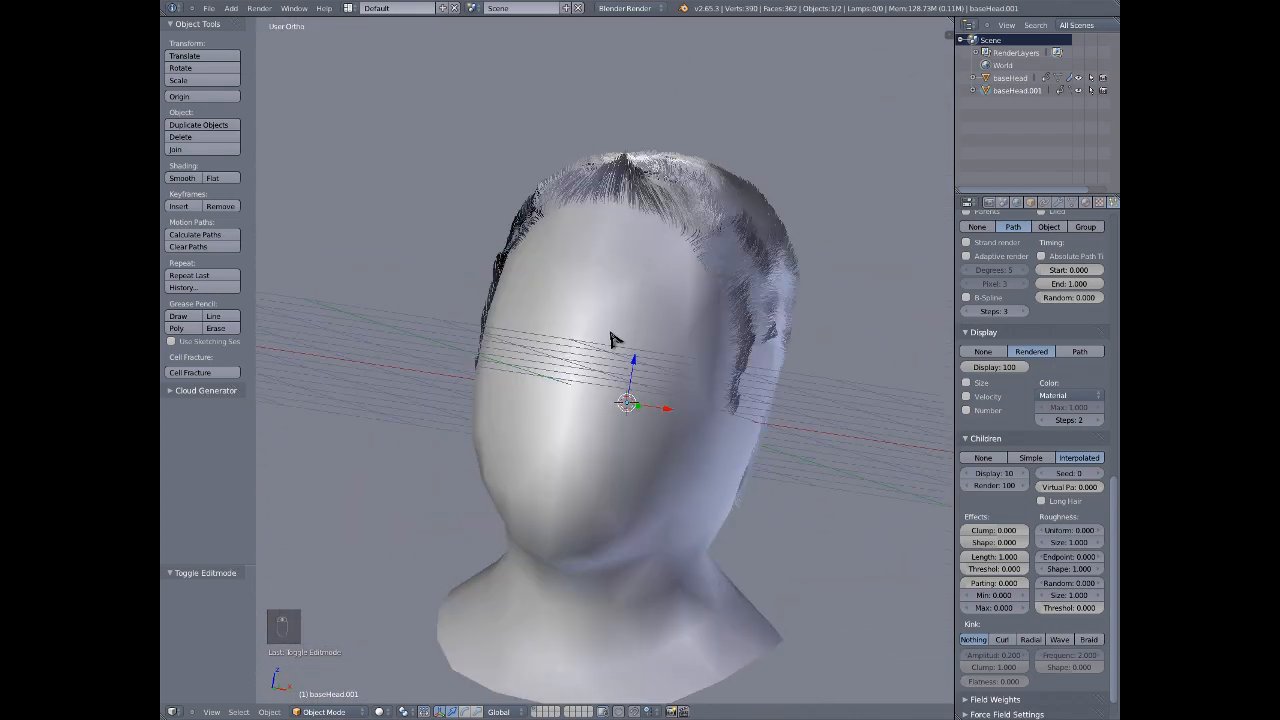
pyautogui.press('KP_1')
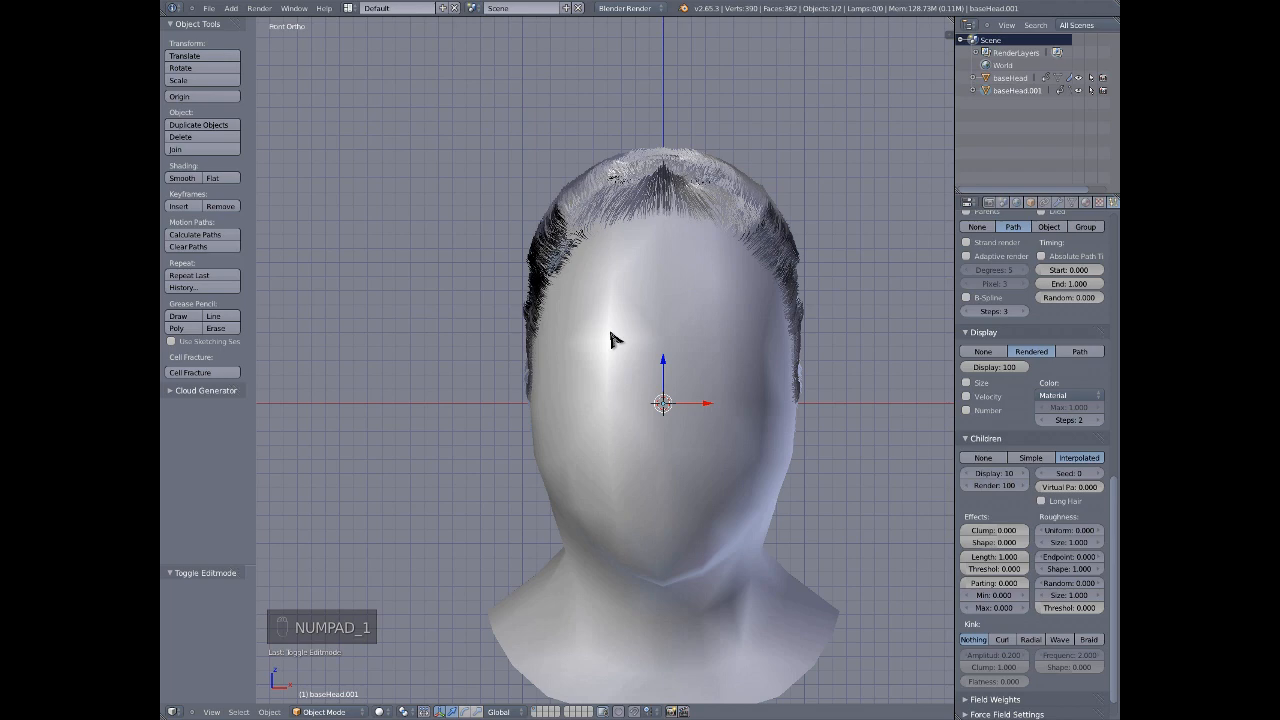
pyautogui.scroll(3, 668, 214)
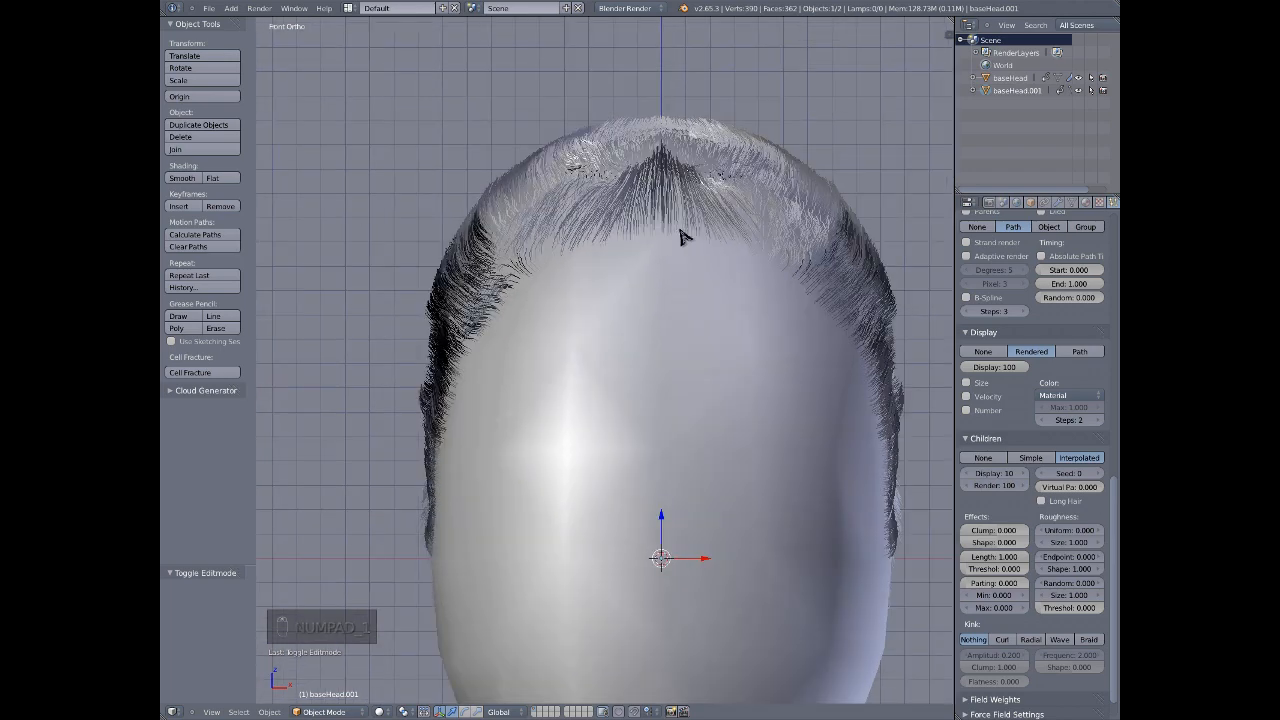
pyautogui.scroll(-2, 681, 232)
pyautogui.keyDown('shift'); pyautogui.moveTo(616, 250); pyautogui.dragTo(563, 216, button='middle'); pyautogui.keyUp('shift')
pyautogui.scroll(2, 570, 212)
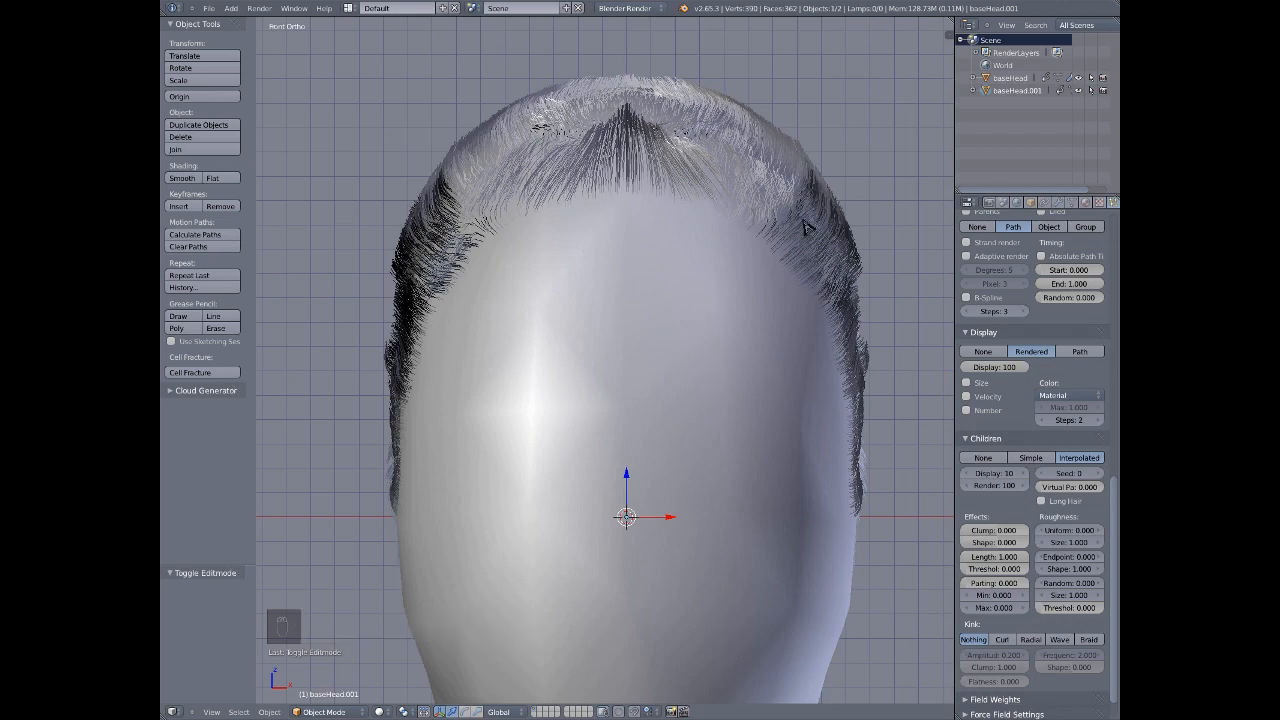
# - Set the displayed number of interpolated children in the hair particle system to 50
pyautogui.moveTo(838, 474); pyautogui.dragTo(597, 378, button='middle')
pyautogui.scroll(6, 1060, 336)
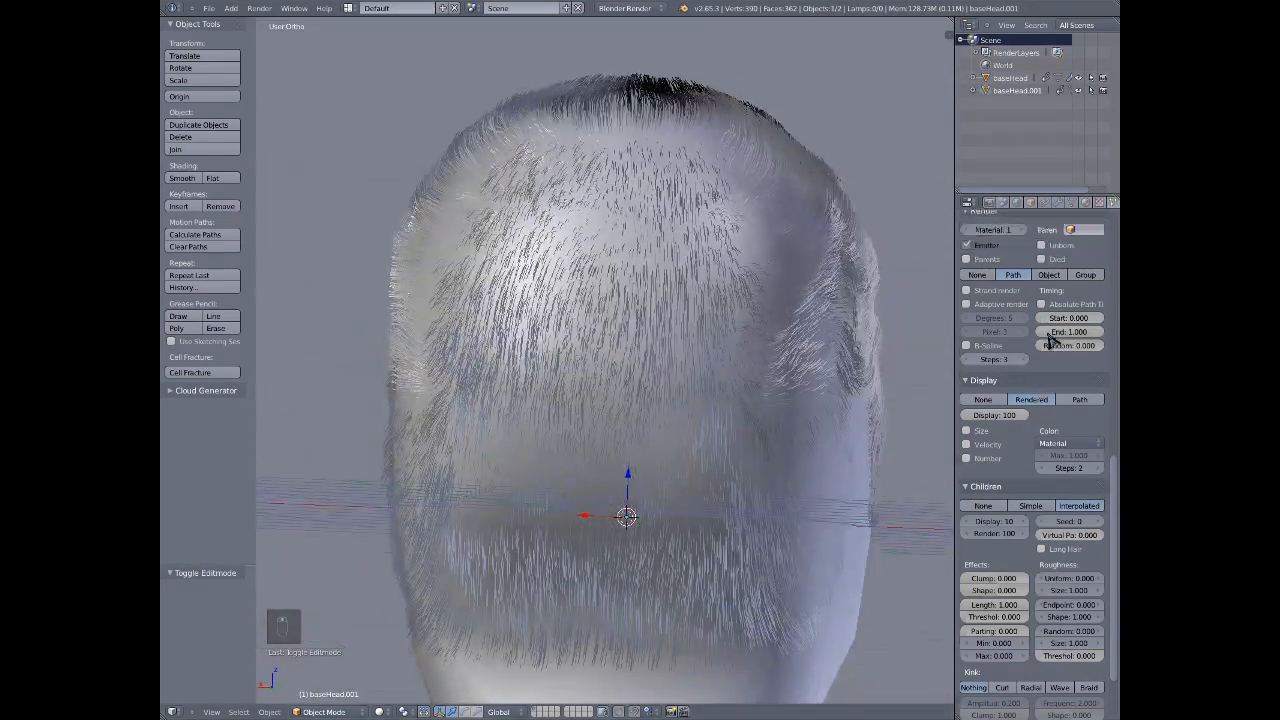
pyautogui.scroll(10, 1082, 345)
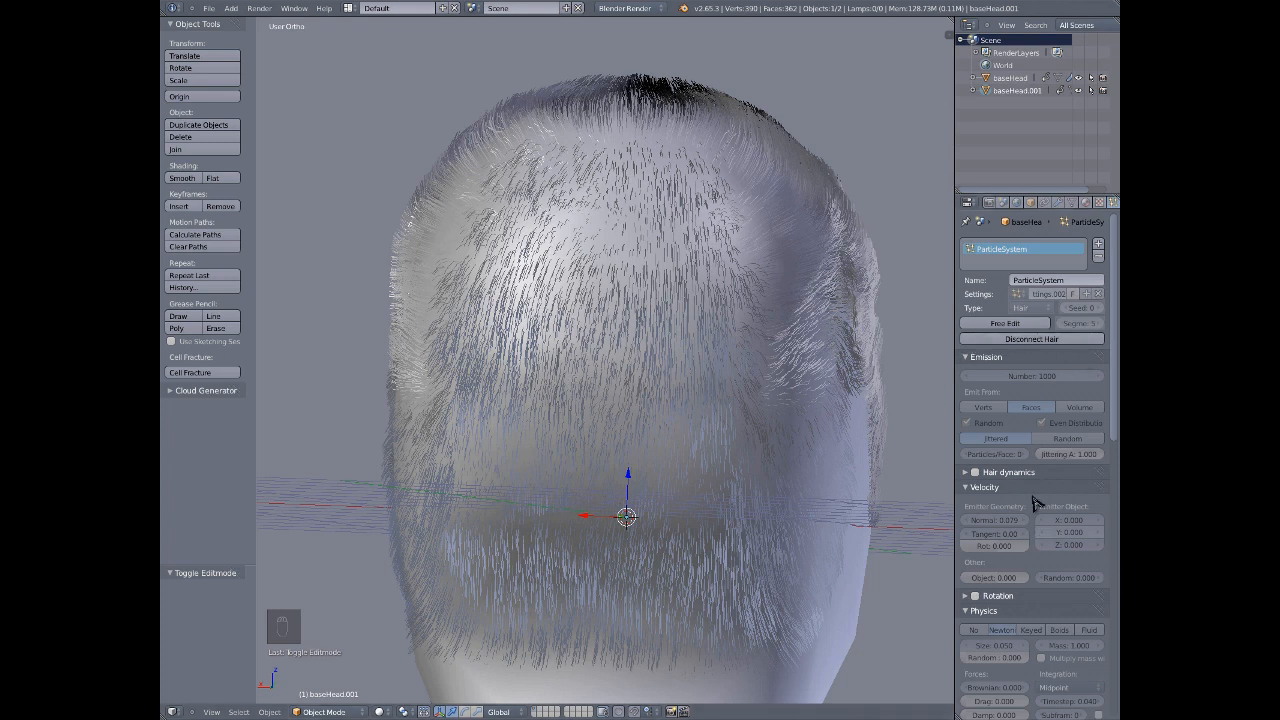
pyautogui.scroll(-5, 974, 486)
pyautogui.scroll(-2, 974, 486)
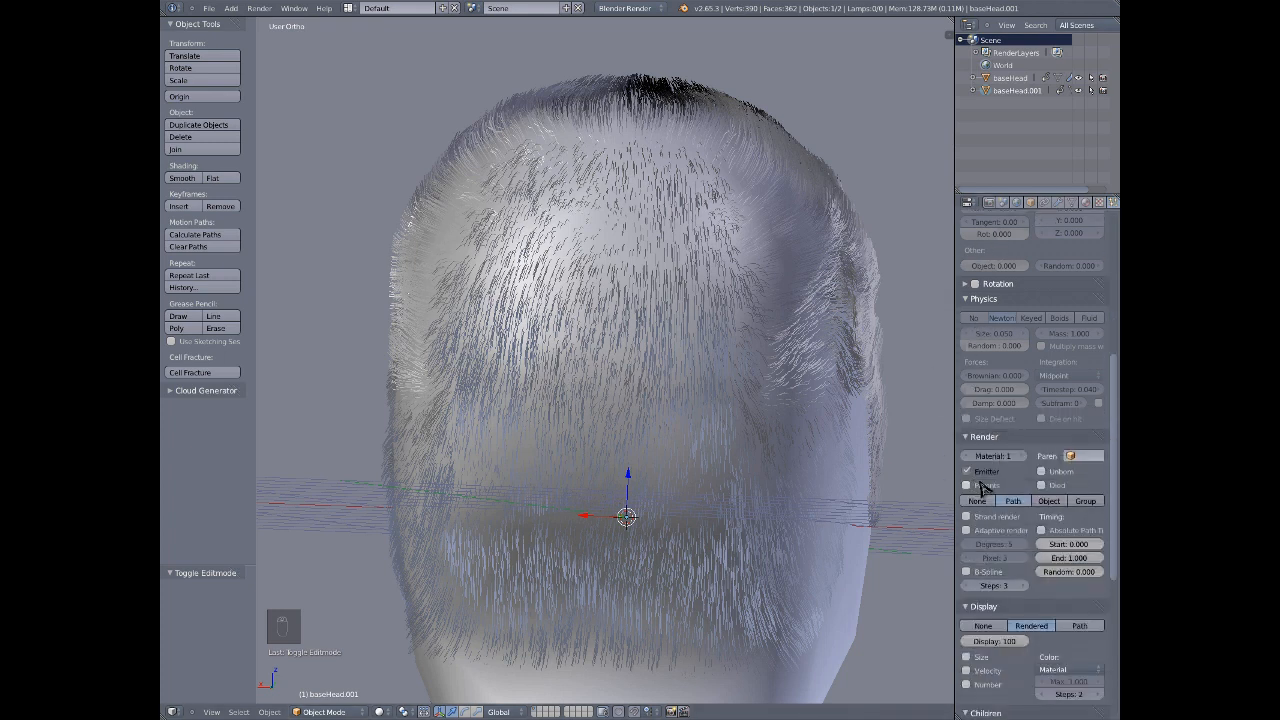
pyautogui.scroll(-4, 981, 487)
pyautogui.scroll(-2, 1029, 380)
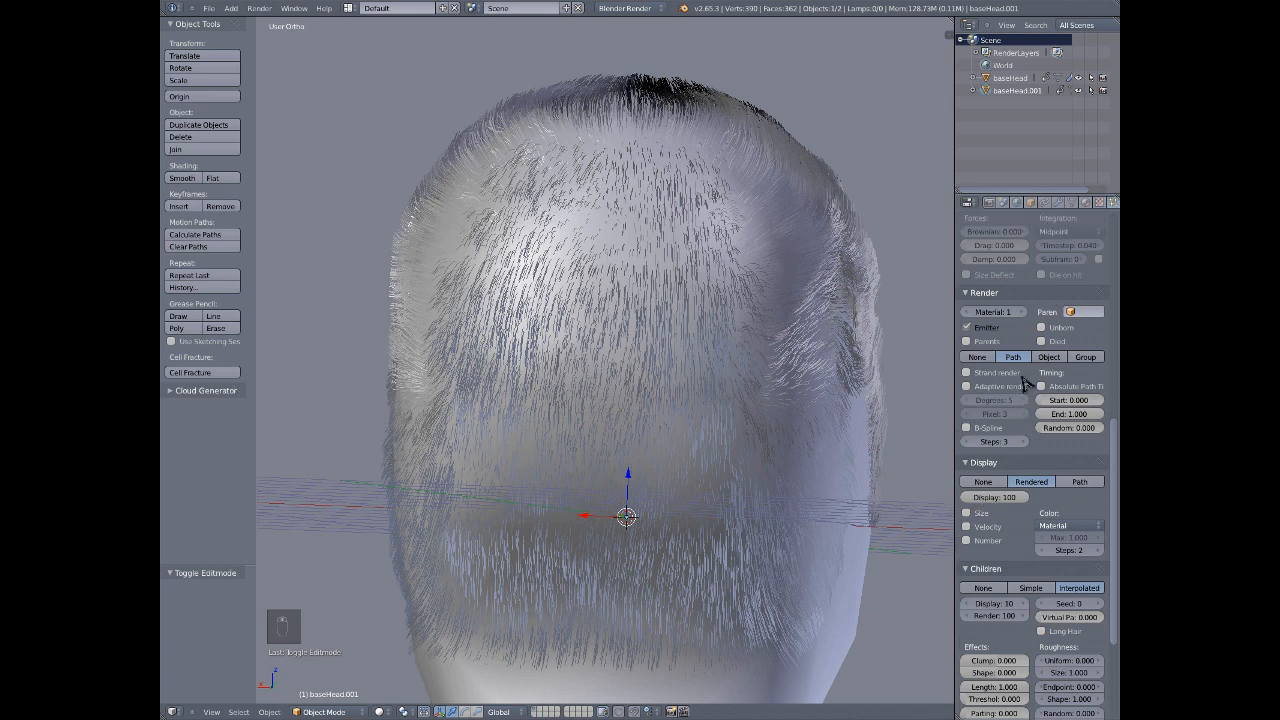
pyautogui.scroll(-2, 1012, 453)
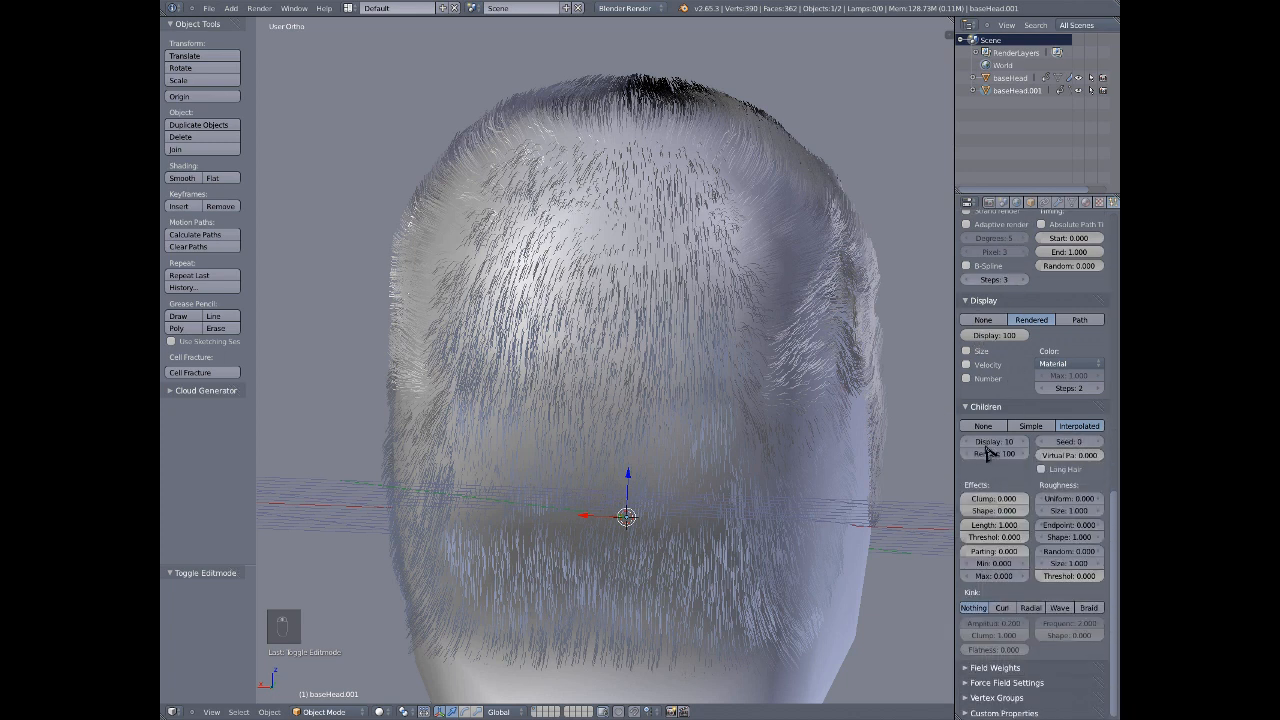
pyautogui.click(991, 453)
pyautogui.press('Return')
# - Check the denser hair from the side, switch the scalp mesh to Particle Mode and enable the drawing of children
pyautogui.moveTo(600, 400); pyautogui.dragTo(662, 341, button='middle')
pyautogui.scroll(6, 560, 330)
pyautogui.press('Tab')
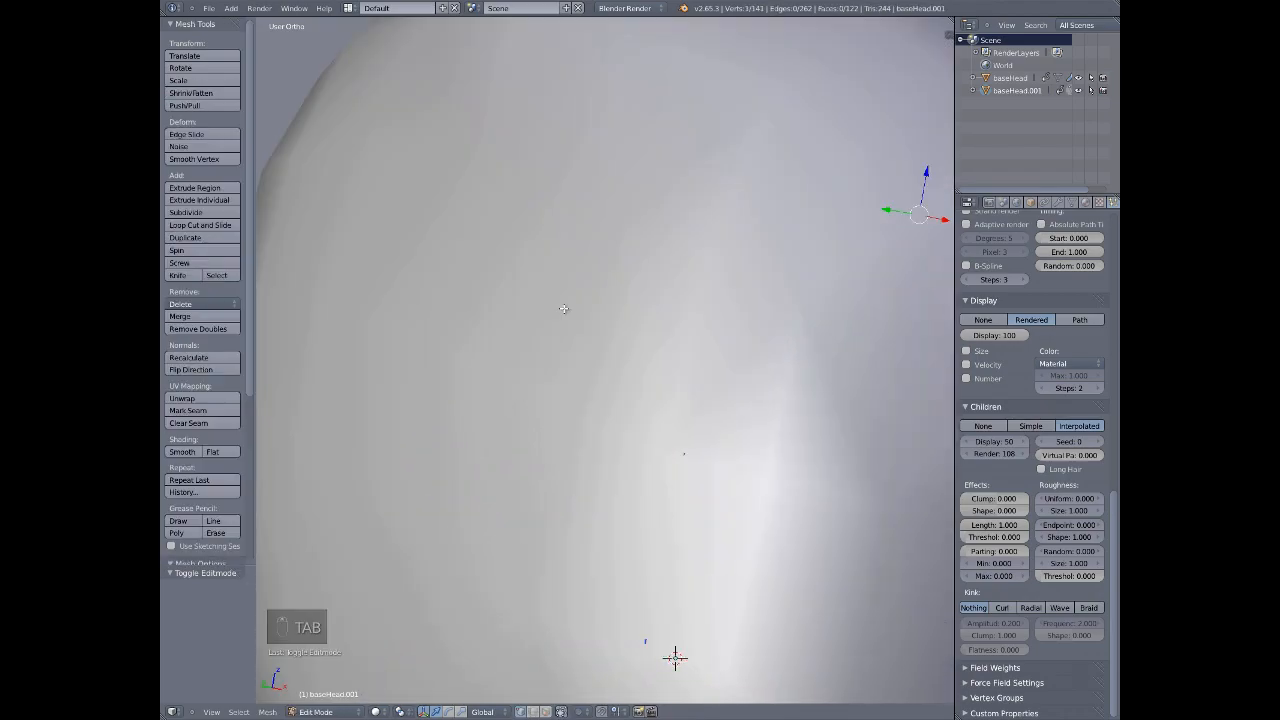
pyautogui.press('Tab')
pyautogui.scroll(-6, 568, 329)
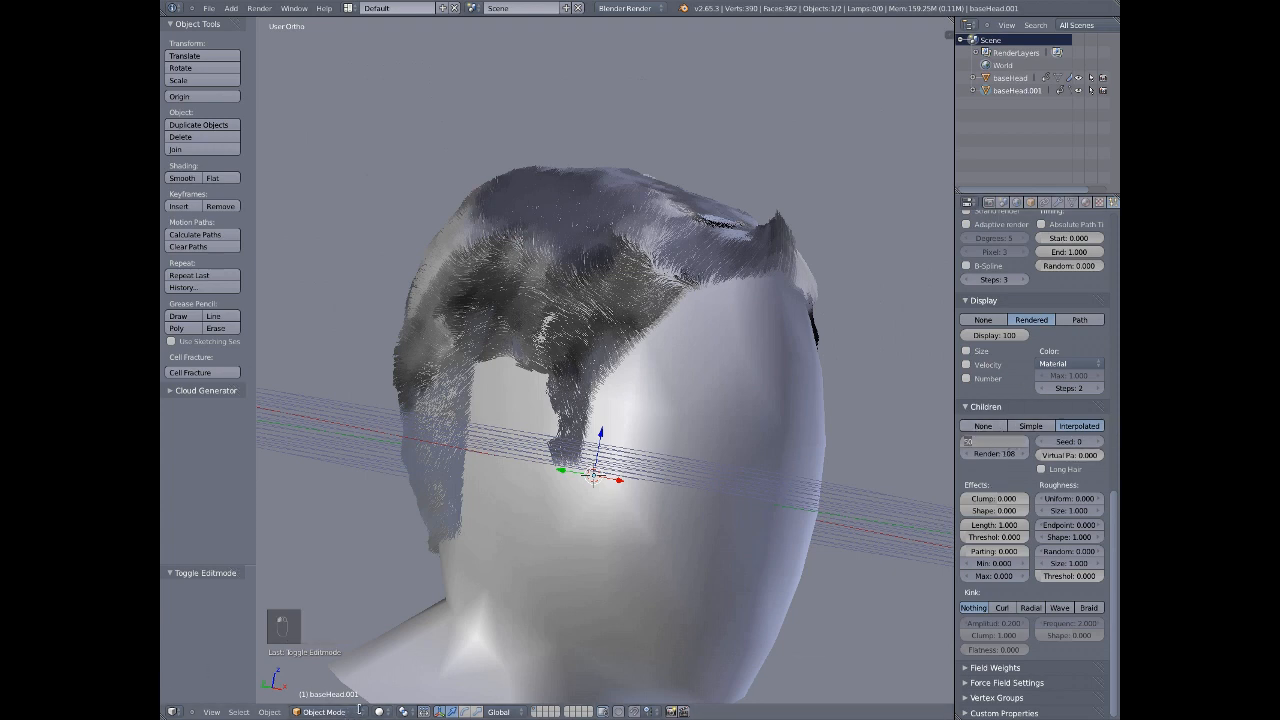
pyautogui.click(324, 711)
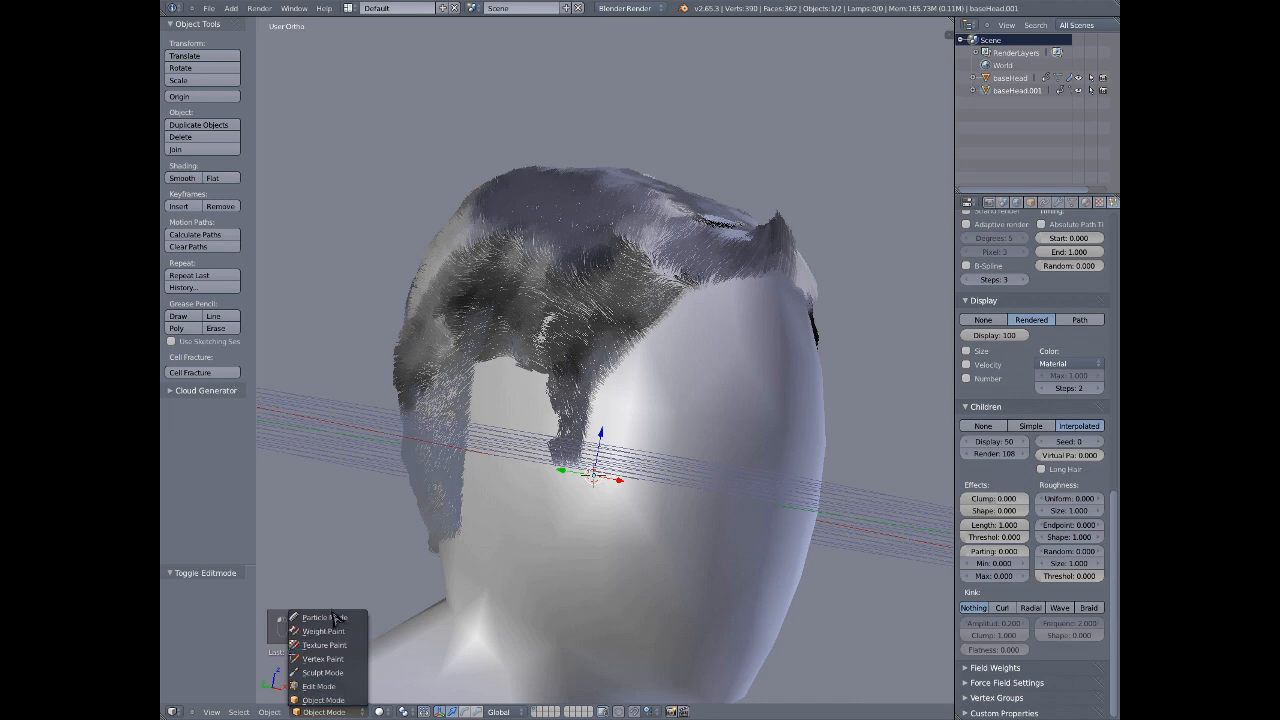
pyautogui.click(334, 617)
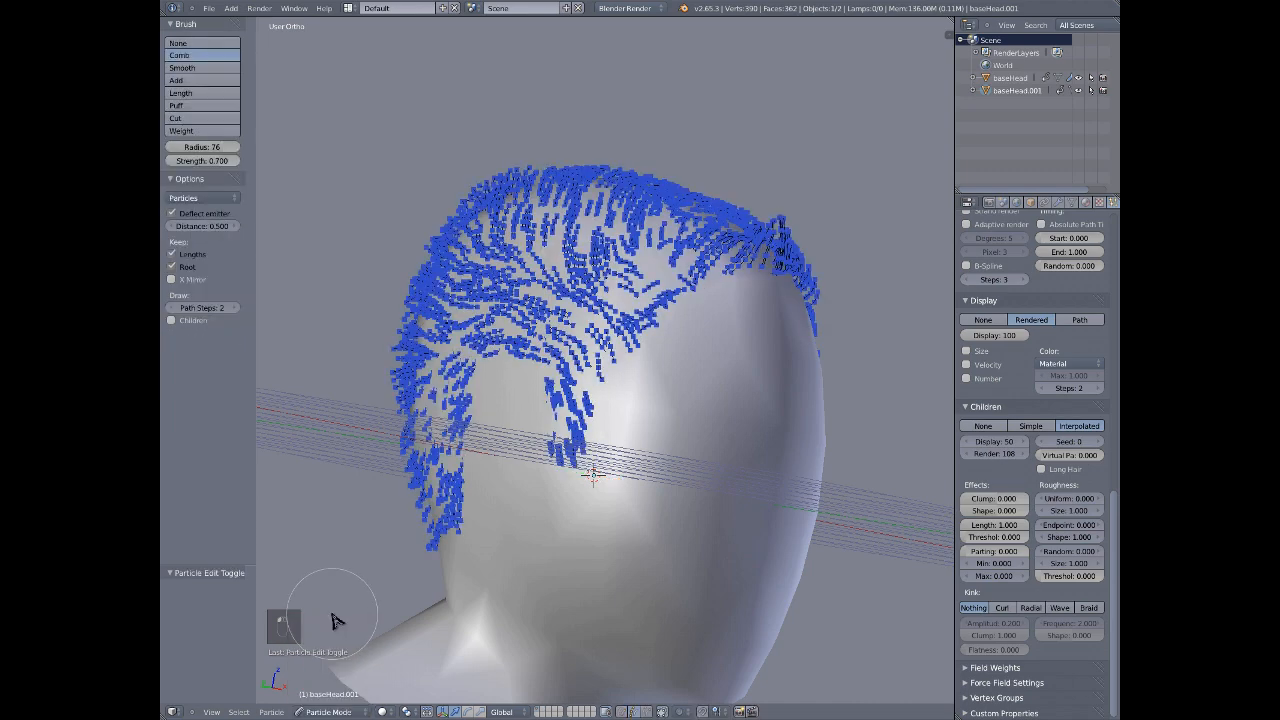
pyautogui.click(180, 322)
# - Comb the hair above the ear gap, between the temple and the back of the head
pyautogui.scroll(2, 836, 266)
pyautogui.moveTo(514, 306); pyautogui.dragTo(457, 362, button='middle')
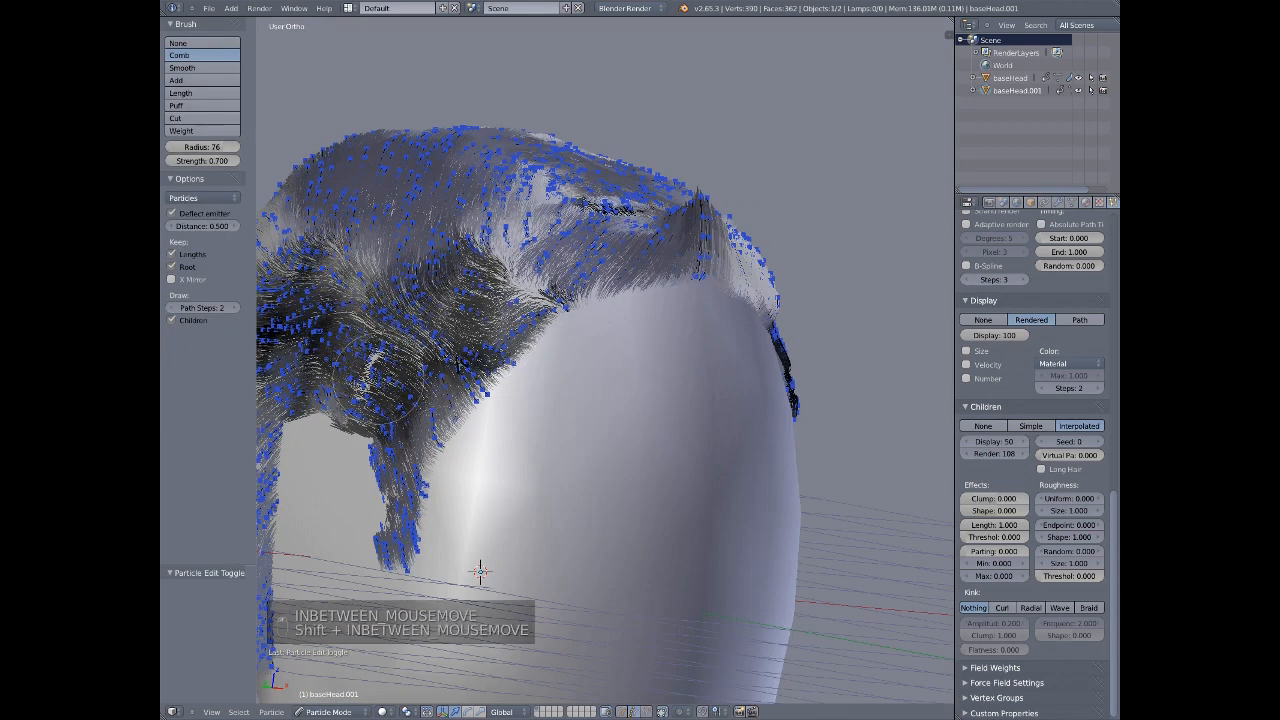
pyautogui.keyDown('shift'); pyautogui.moveTo(375, 375); pyautogui.dragTo(466, 345, button='middle'); pyautogui.keyUp('shift')
pyautogui.scroll(5, 512, 320)
pyautogui.scroll(-3, 553, 285)
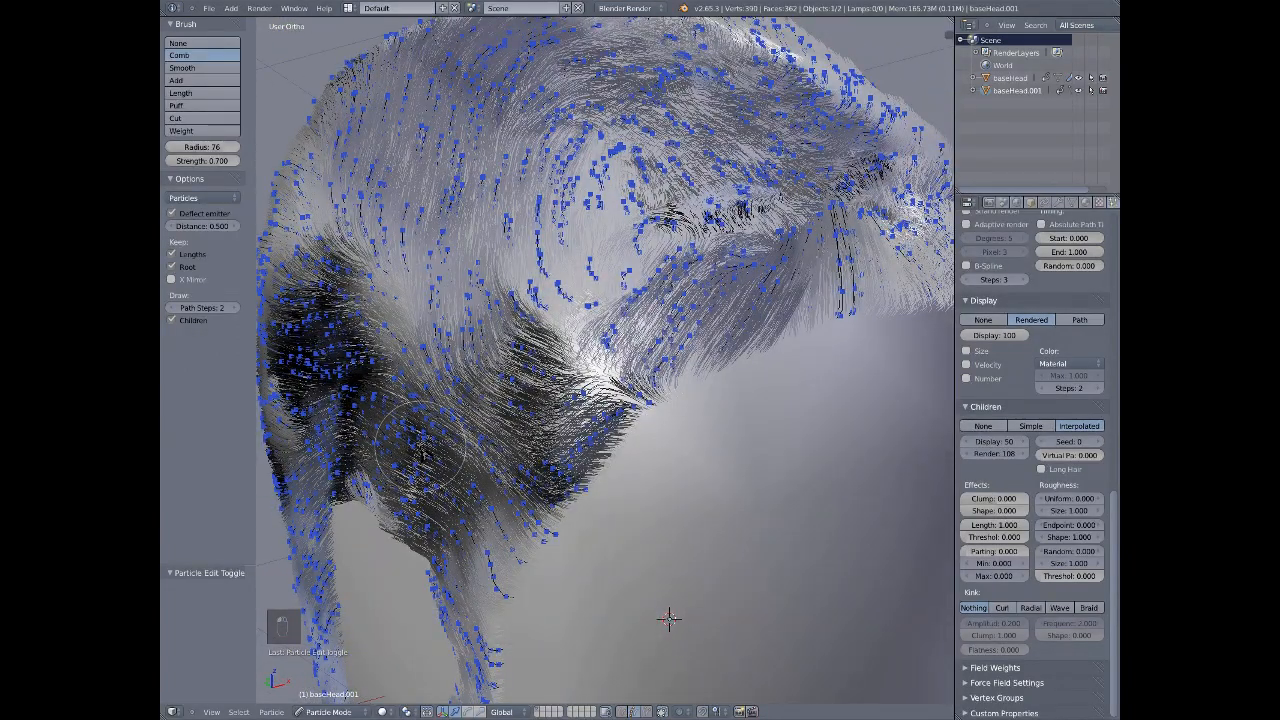
pyautogui.moveTo(421, 450); pyautogui.dragTo(440, 468)
# - Return to Object Mode and examine the combed hair around the sides and back of the head
pyautogui.scroll(-3, 634, 354)
pyautogui.moveTo(634, 354)
pyautogui.mouseDown(button='middle')
pyautogui.moveTo(491, 310)
pyautogui.moveTo(449, 314)
pyautogui.moveTo(451, 363)
pyautogui.moveTo(549, 489)
pyautogui.moveTo(577, 468)
pyautogui.moveTo(591, 520)
pyautogui.moveTo(409, 551)
pyautogui.moveTo(302, 494)
pyautogui.moveTo(923, 437)
pyautogui.moveTo(826, 392)
pyautogui.moveTo(749, 409)
pyautogui.moveTo(729, 380)
pyautogui.moveTo(366, 311)
pyautogui.mouseUp(button='middle')
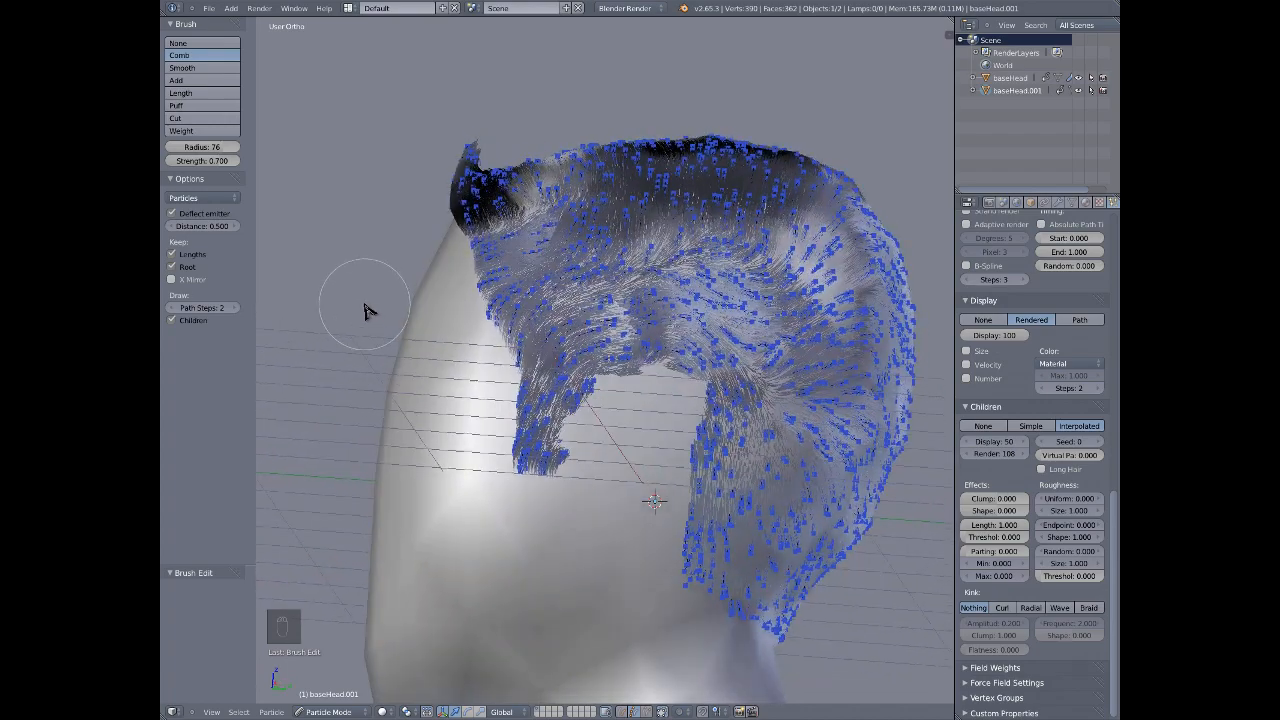
pyautogui.click(328, 712)
pyautogui.click(325, 694)
pyautogui.moveTo(549, 385); pyautogui.dragTo(519, 365, button='middle')
pyautogui.moveTo(476, 408); pyautogui.dragTo(508, 434, button='middle')
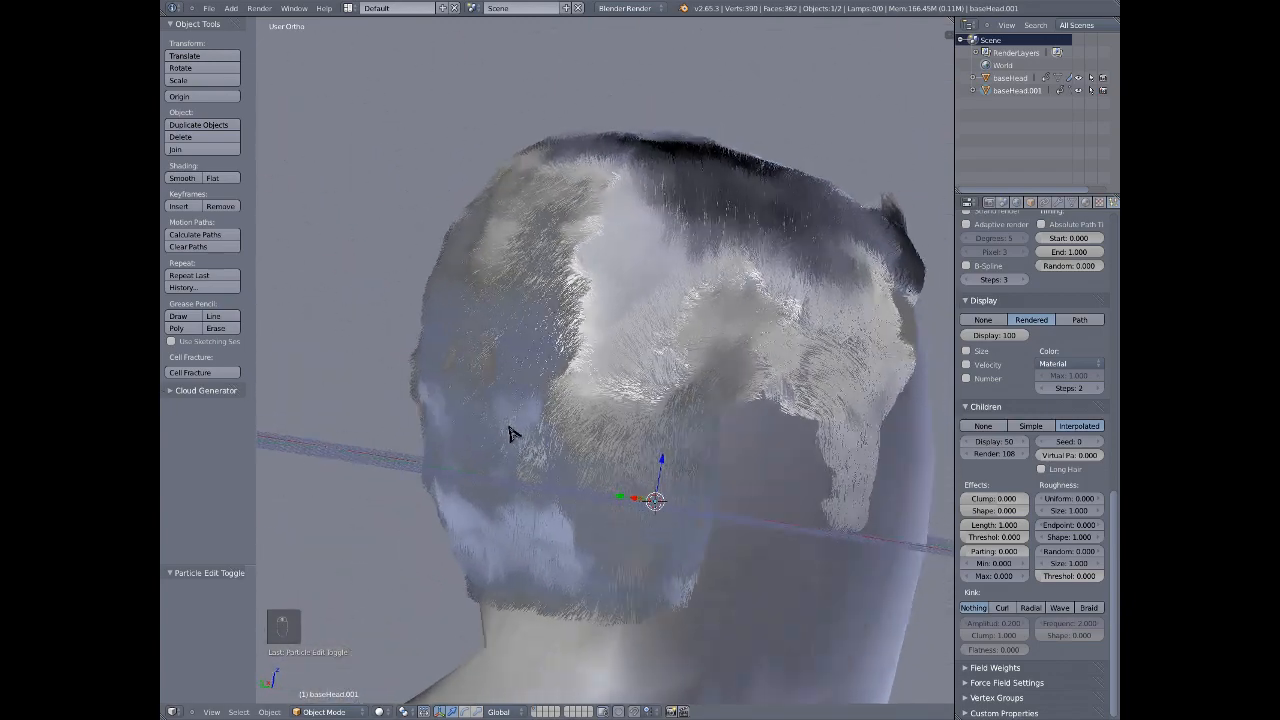
pyautogui.moveTo(420, 440); pyautogui.dragTo(443, 400, button='middle')
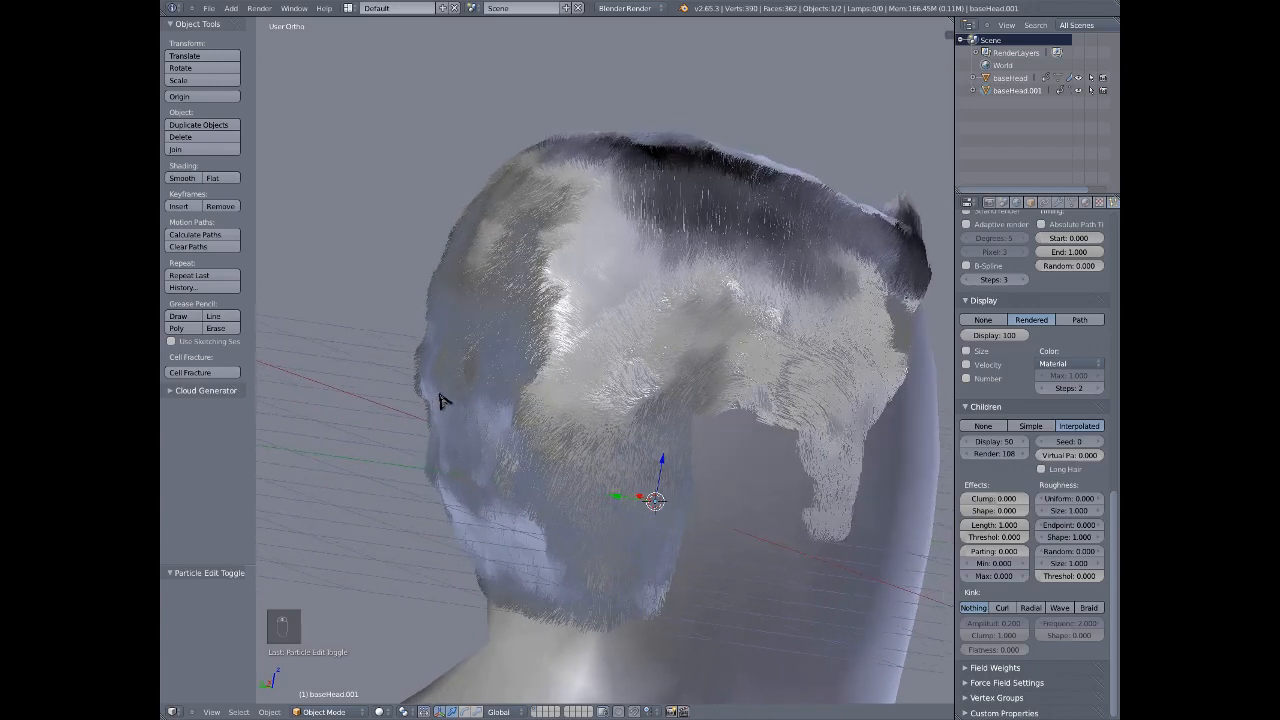
pyautogui.moveTo(424, 474); pyautogui.dragTo(440, 668, button='middle')
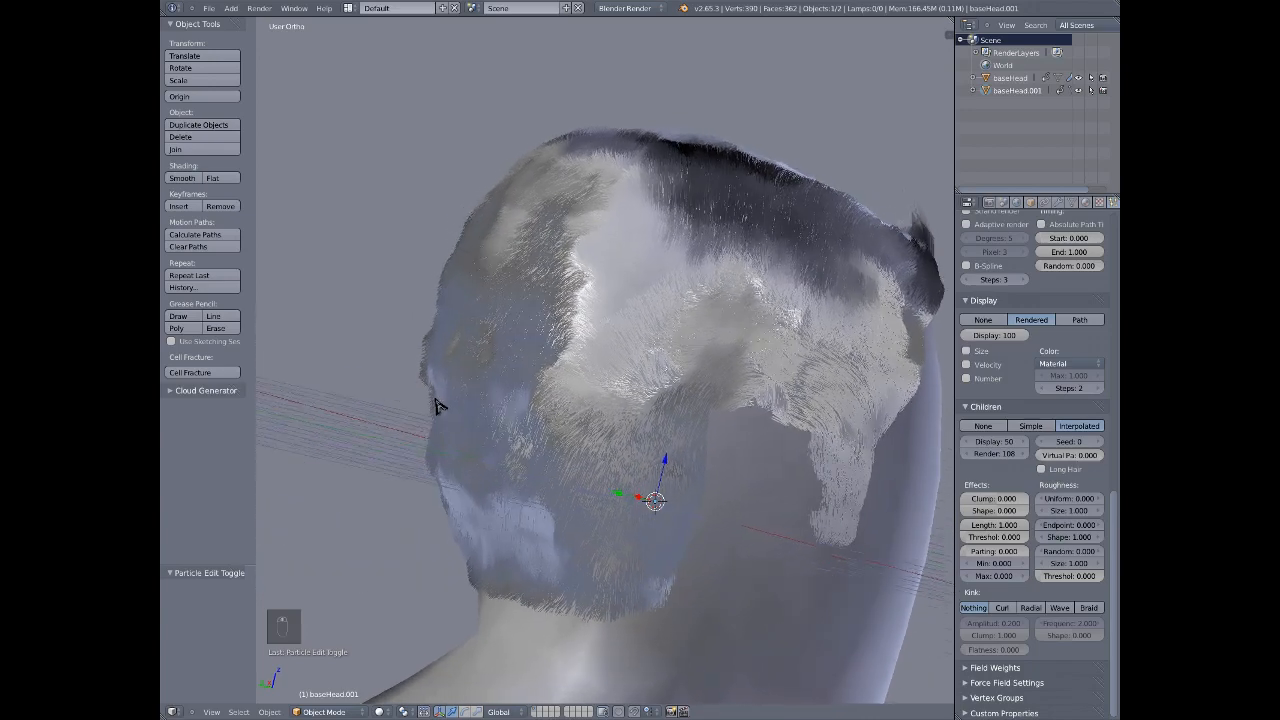
# - Switch back to Particle Mode and comb the hair along the back edge of the head
pyautogui.click(342, 712)
pyautogui.click(320, 618)
pyautogui.scroll(5, 434, 429)
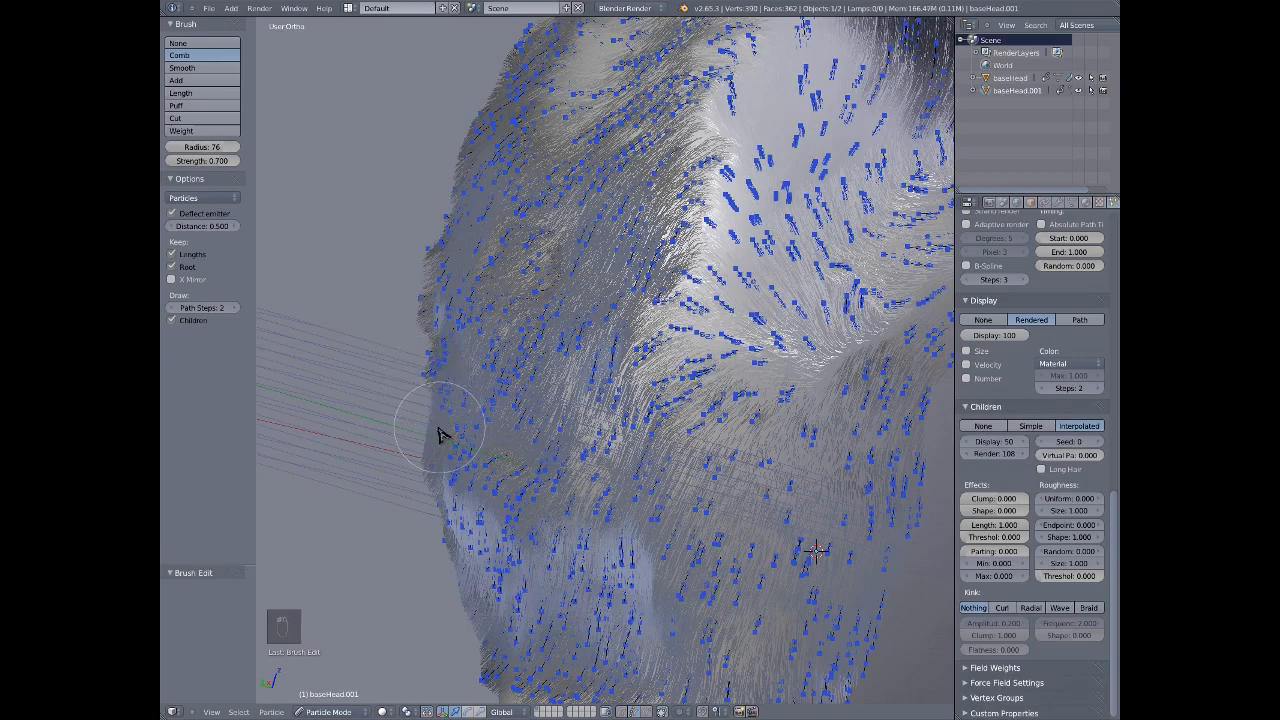
pyautogui.scroll(-5, 540, 437)
# - Comb the sideburn hair in front of the ear gap and check how it lies from the front
pyautogui.moveTo(609, 446); pyautogui.dragTo(666, 480, button='middle')
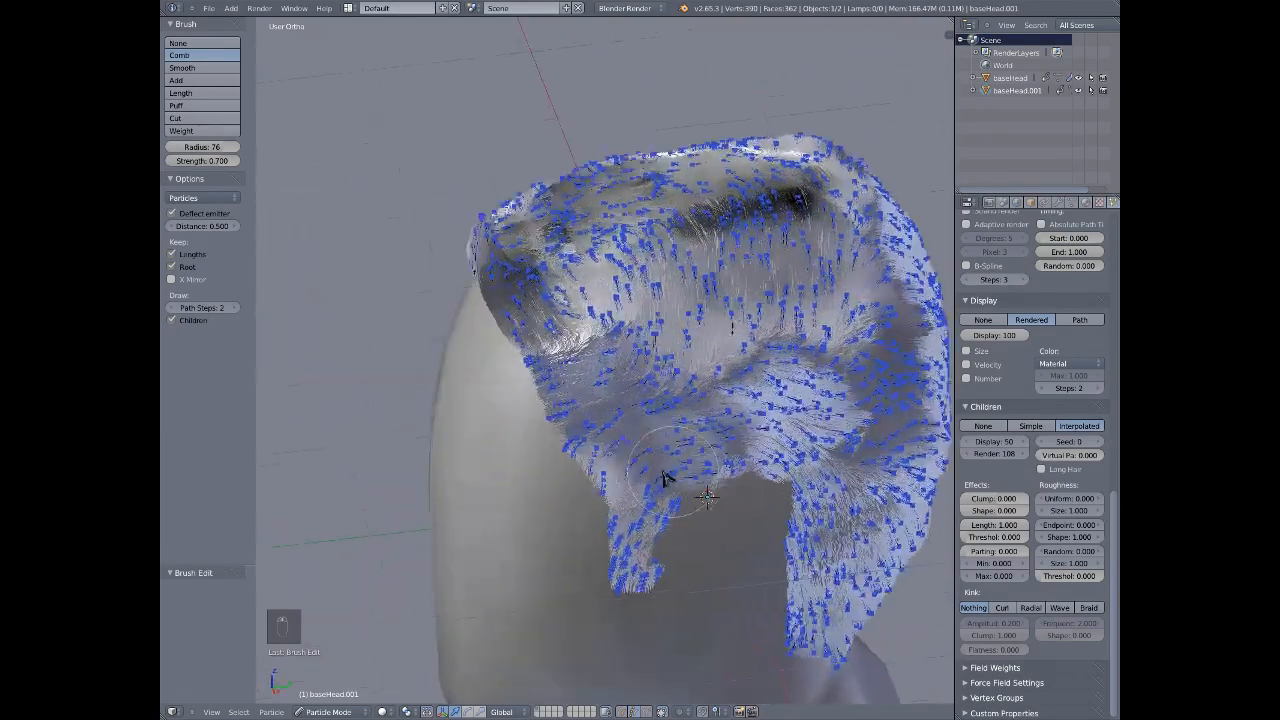
pyautogui.scroll(5, 666, 480)
pyautogui.moveTo(675, 540); pyautogui.dragTo(514, 534, button='middle')
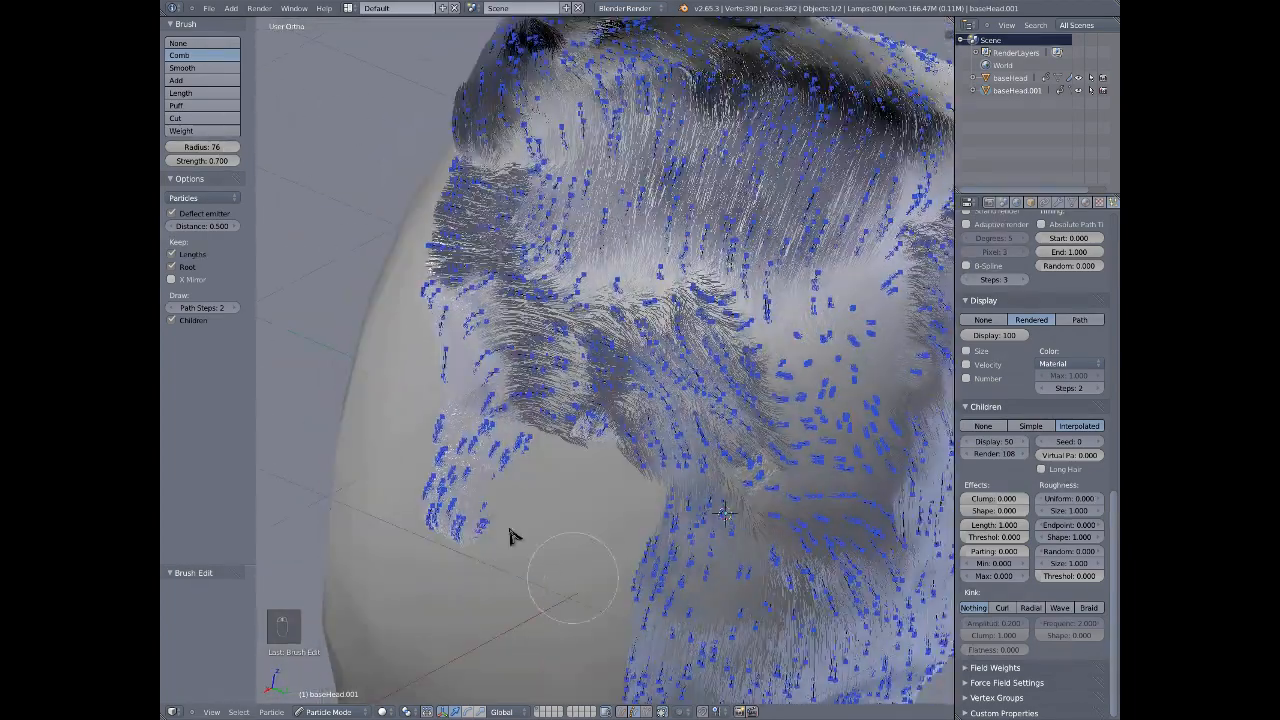
pyautogui.scroll(5, 491, 520)
pyautogui.moveTo(483, 478); pyautogui.dragTo(468, 488)
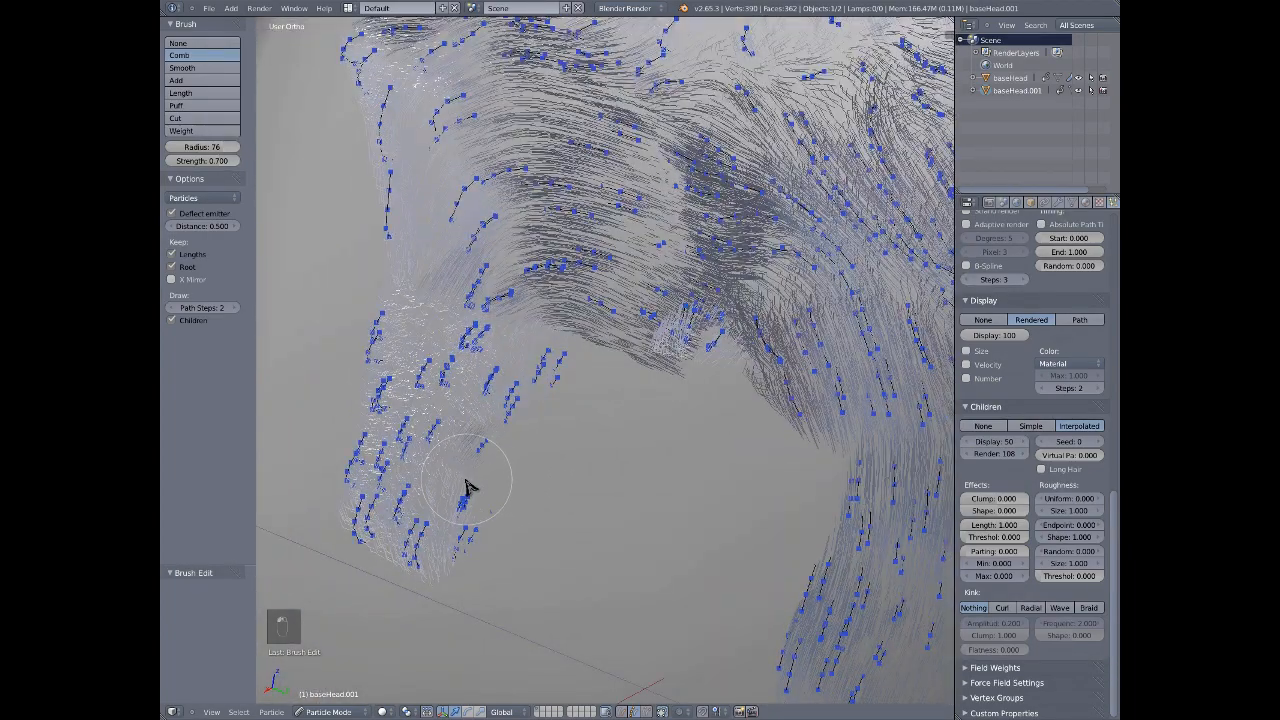
pyautogui.scroll(-4, 490, 435)
pyautogui.moveTo(477, 429); pyautogui.dragTo(404, 410, button='middle')
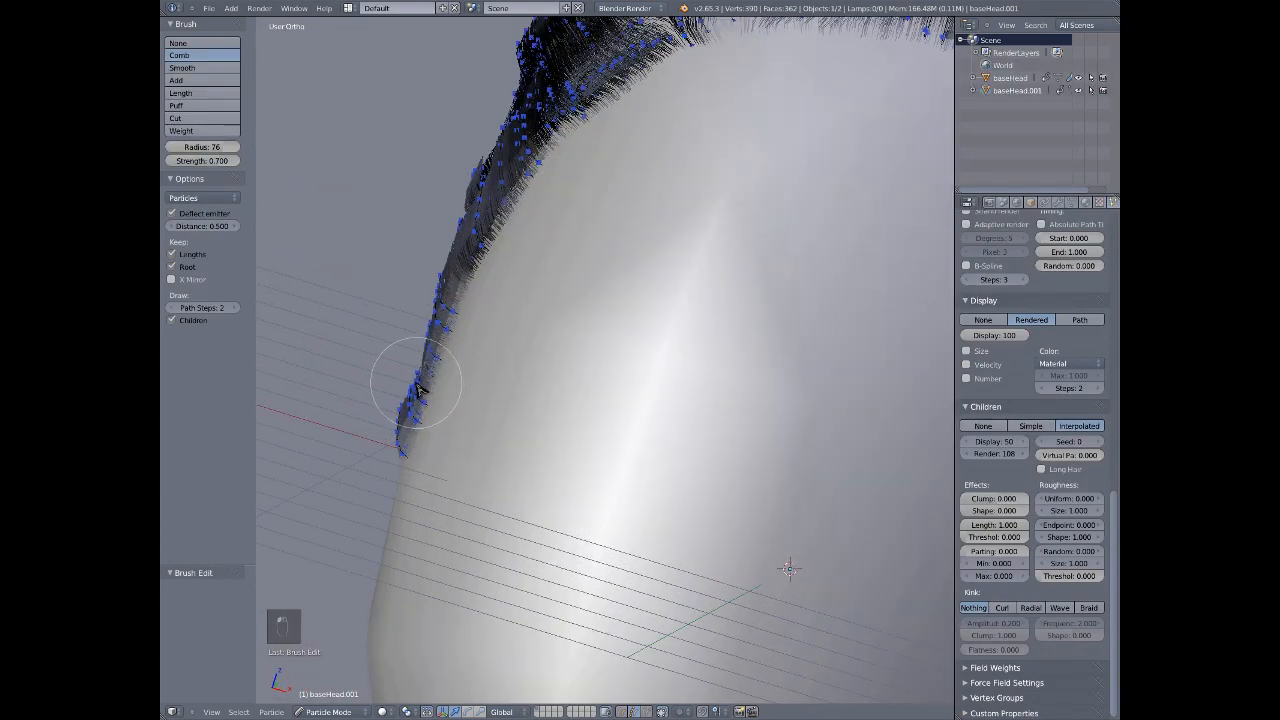
# - Return to Object Mode and set the children's parting to 0.1 with the head in right side view
pyautogui.click(331, 712)
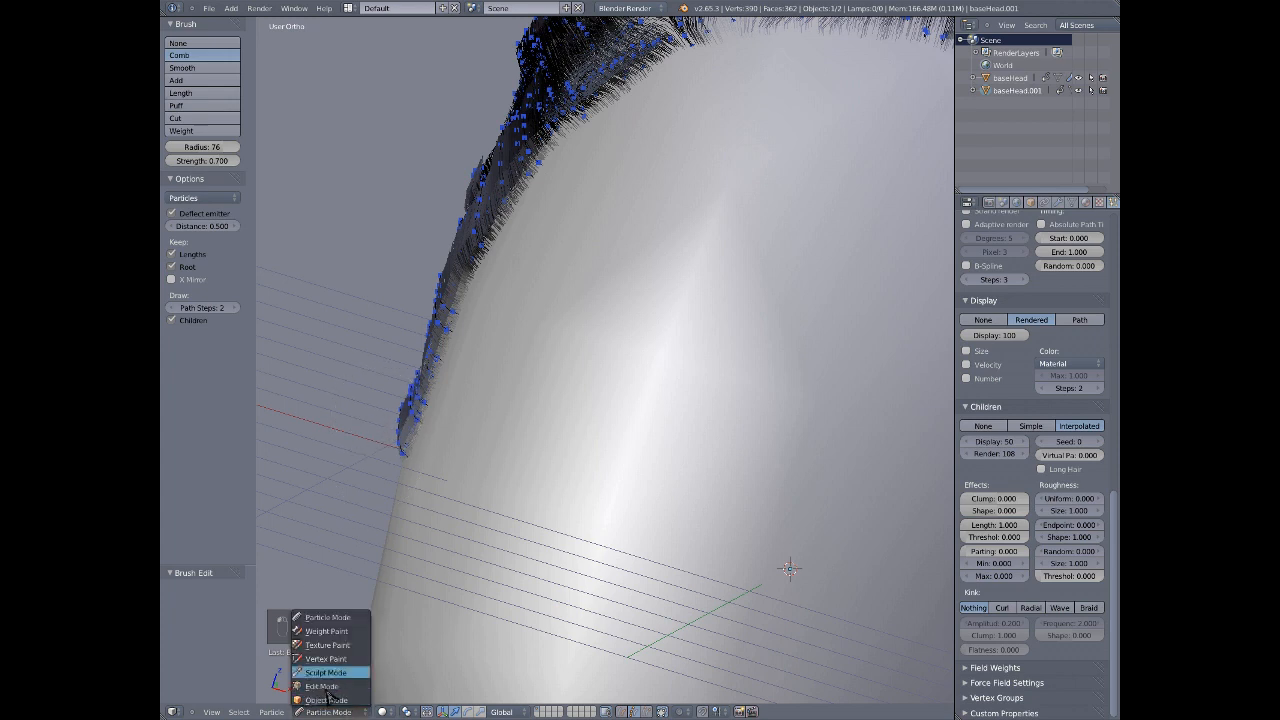
pyautogui.click(324, 700)
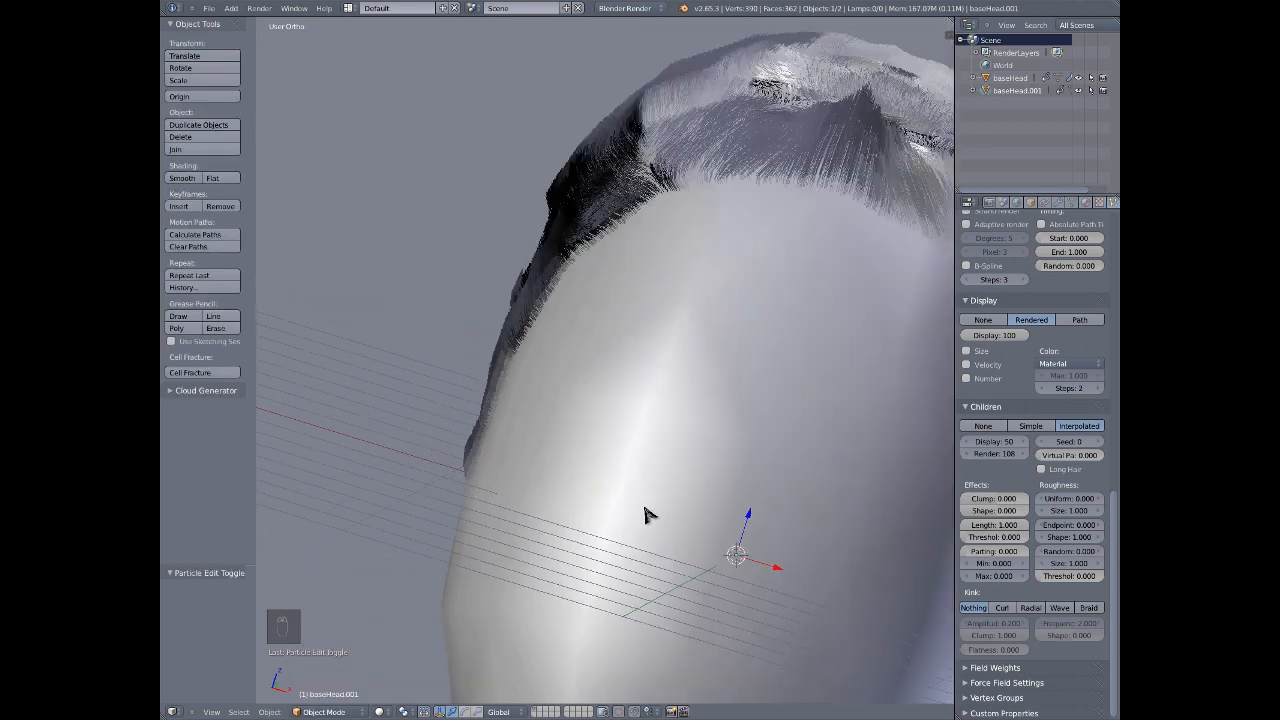
pyautogui.moveTo(643, 514); pyautogui.dragTo(668, 205, button='middle')
pyautogui.press('KP_3')
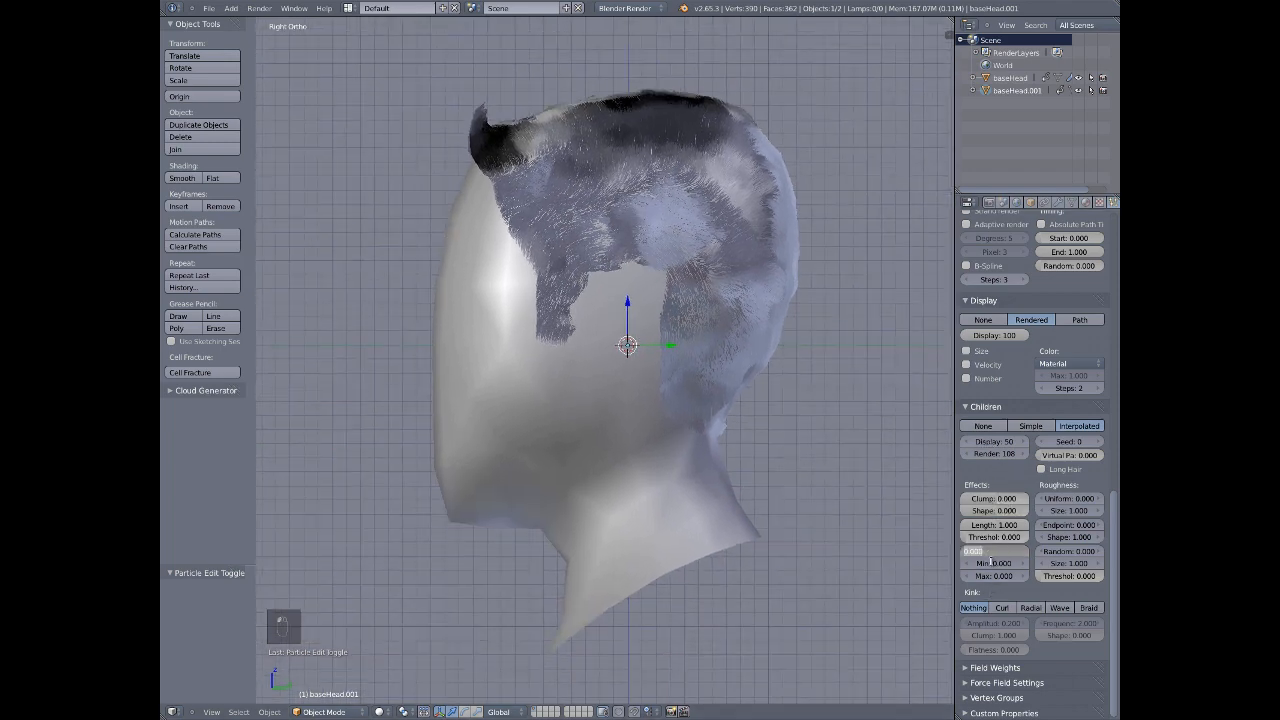
pyautogui.press('Return')
# - Try a random roughness of 0.05 on the hair children and reduce it to 0.025
pyautogui.scroll(5, 686, 189)
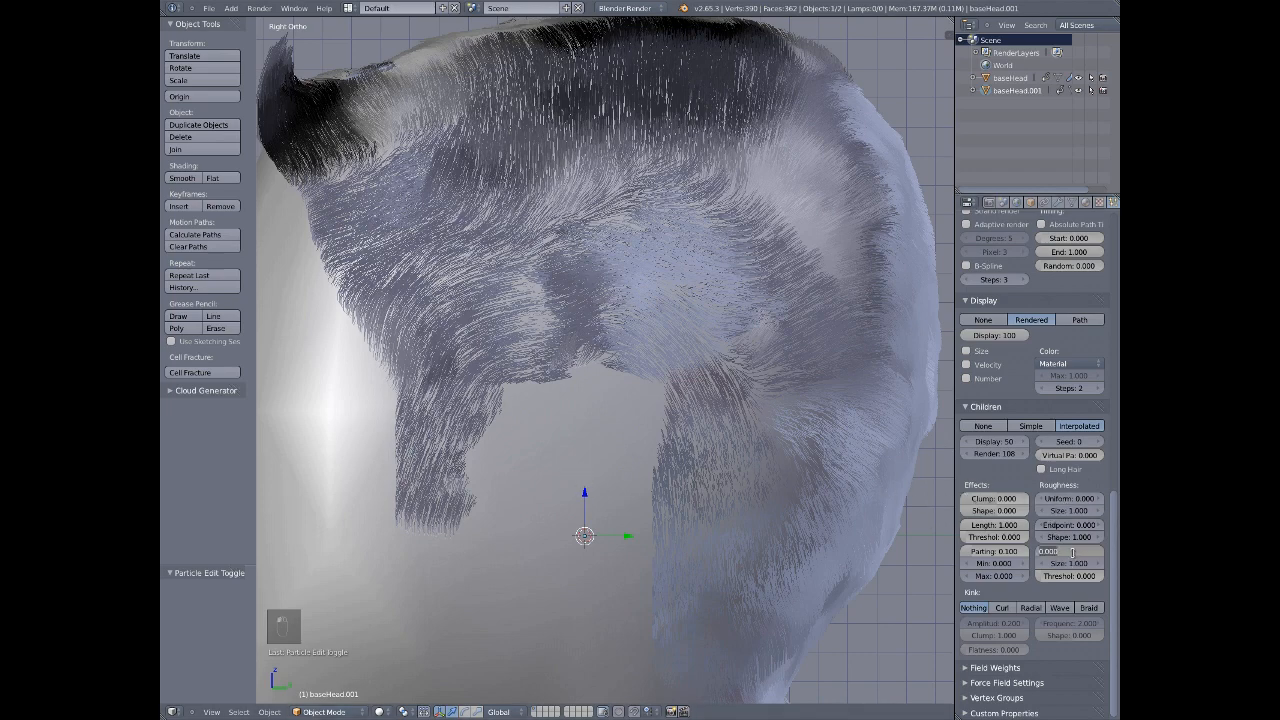
pyautogui.write('.05')
pyautogui.press('Return')
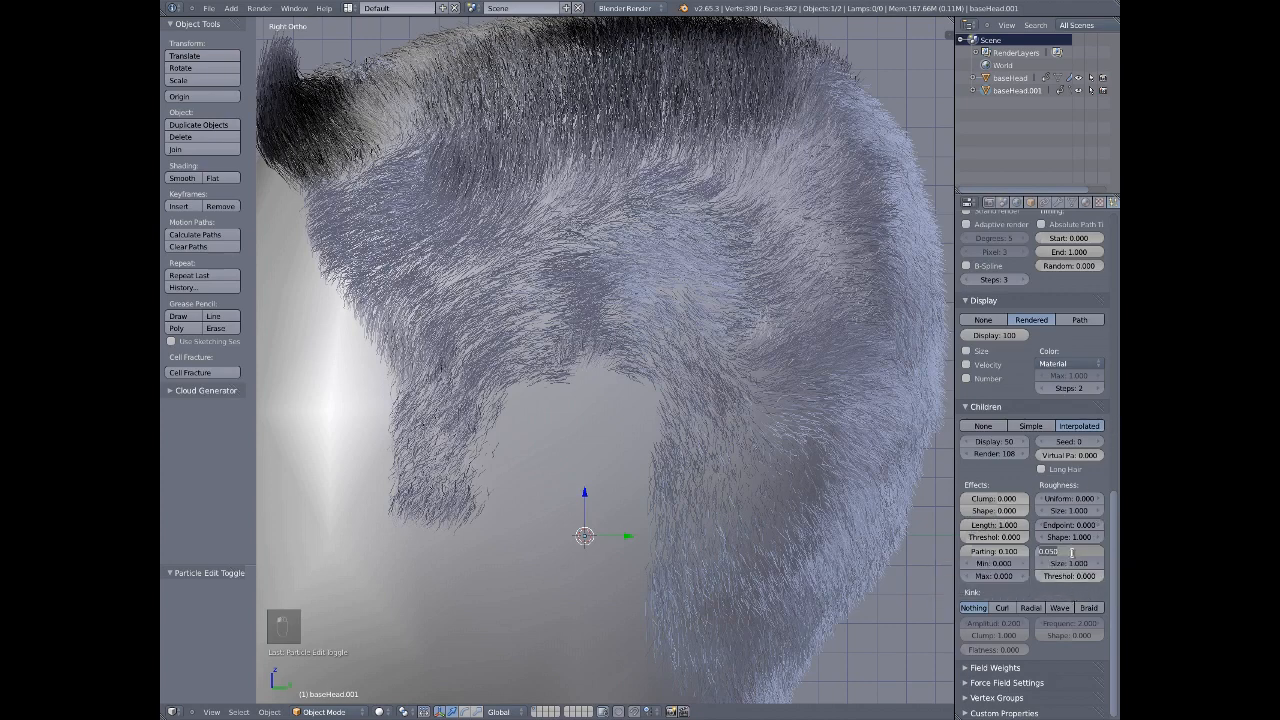
pyautogui.write('5')
pyautogui.press('Return')
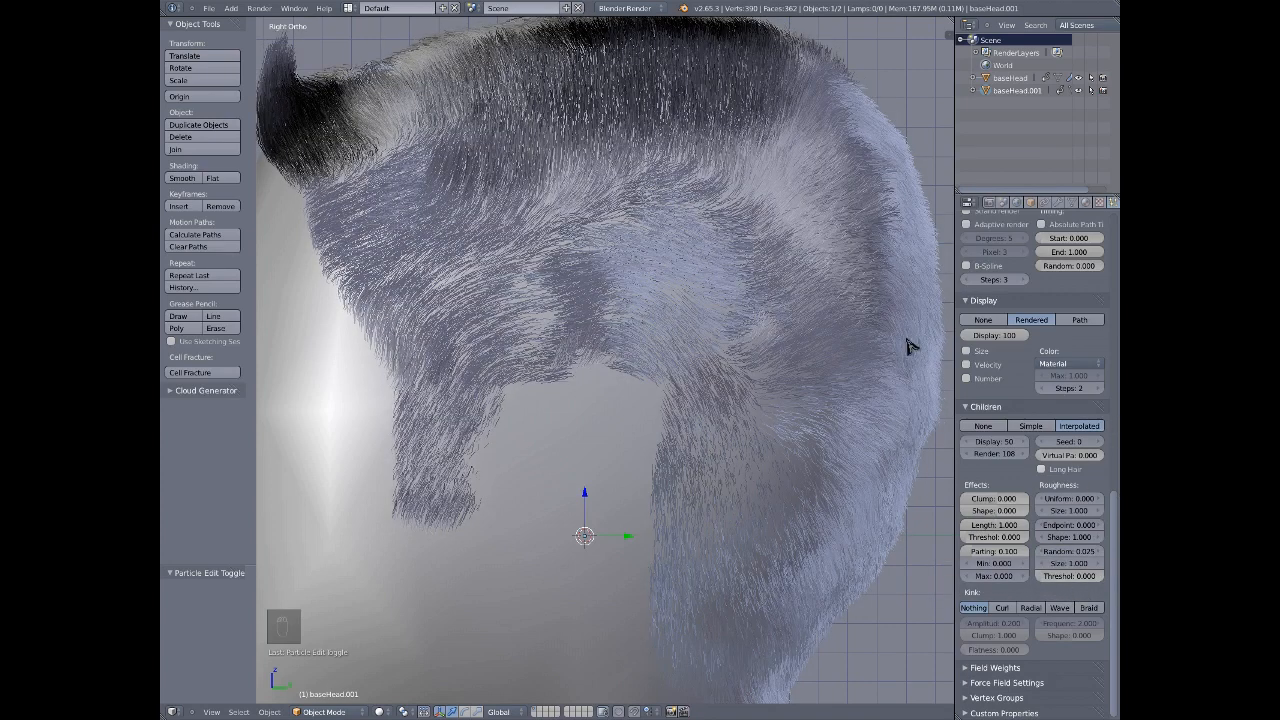
# - Set the children's length to 0.8 and the length threshold to 0.4
pyautogui.scroll(-4, 691, 314)
pyautogui.scroll(8, 706, 274)
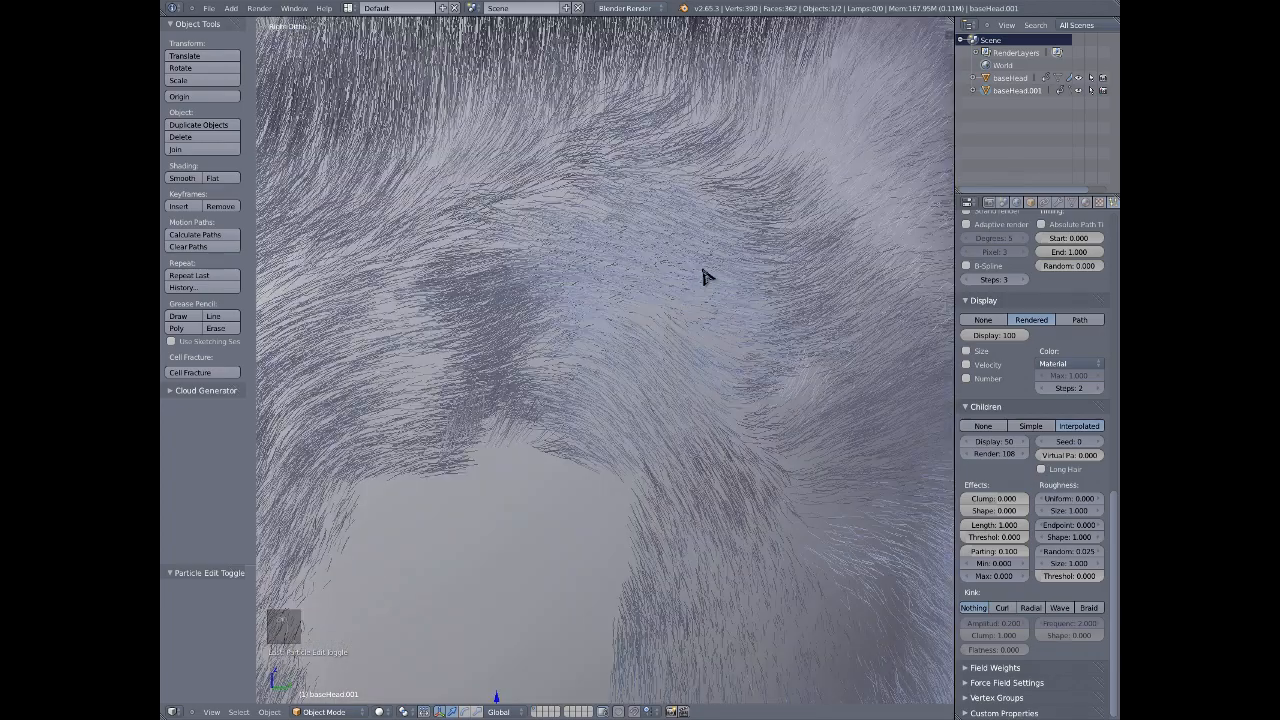
pyautogui.scroll(-8, 704, 276)
pyautogui.moveTo(543, 397); pyautogui.dragTo(651, 343, button='middle')
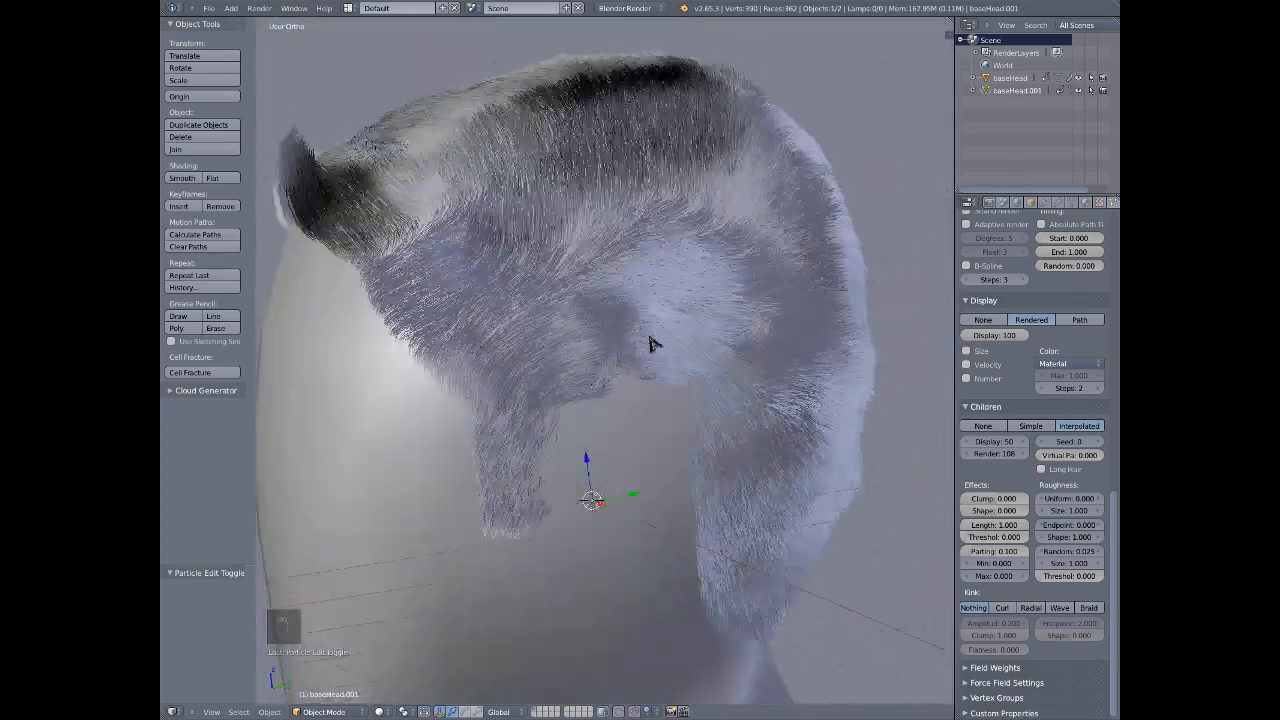
pyautogui.press('KP_3')
pyautogui.moveTo(1007, 552)
pyautogui.mouseDown()
pyautogui.moveTo(1012, 537)
pyautogui.moveTo(1000, 538)
pyautogui.mouseUp()
pyautogui.click(1003, 527)
pyautogui.write('0.8')
pyautogui.press('Return')
pyautogui.click(995, 540)
pyautogui.write('.4')
pyautogui.press('Return')
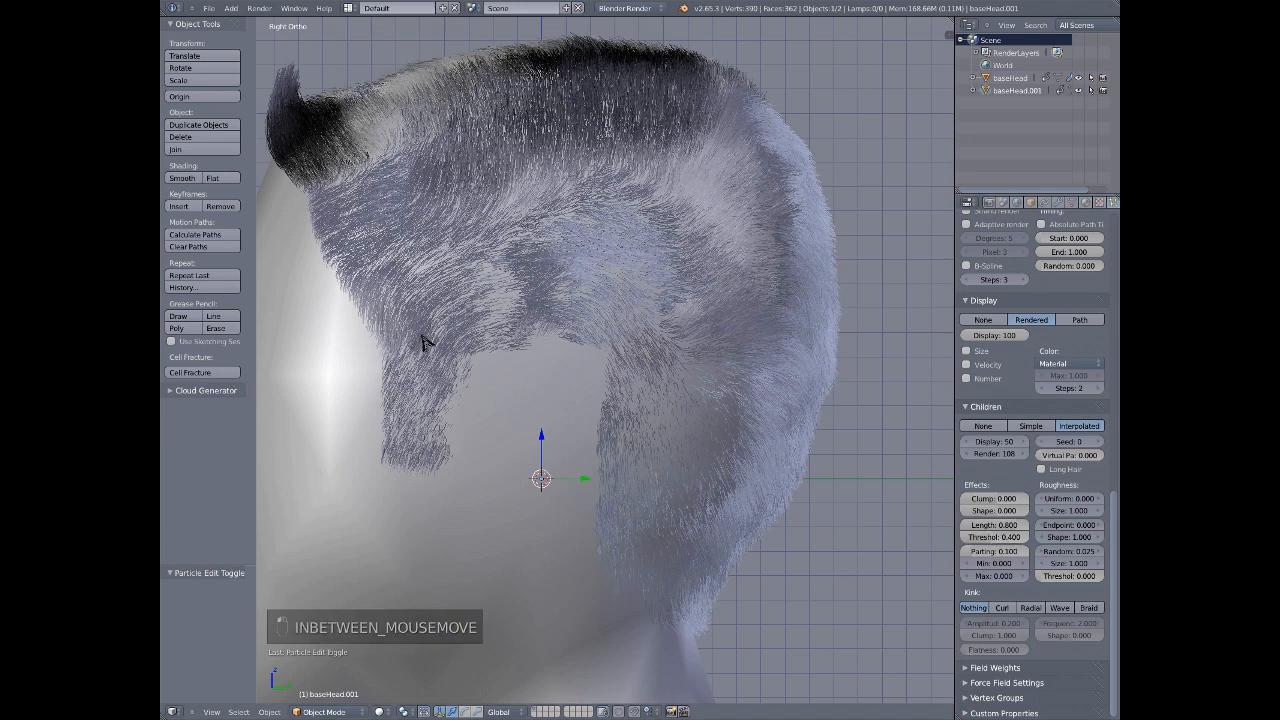
# - Examine the roughened, varied-length hair around the sides and back of the head
pyautogui.scroll(-4, 466, 326)
pyautogui.moveTo(410, 348); pyautogui.dragTo(352, 377, button='middle')
pyautogui.moveTo(340, 320); pyautogui.dragTo(449, 320, button='middle')
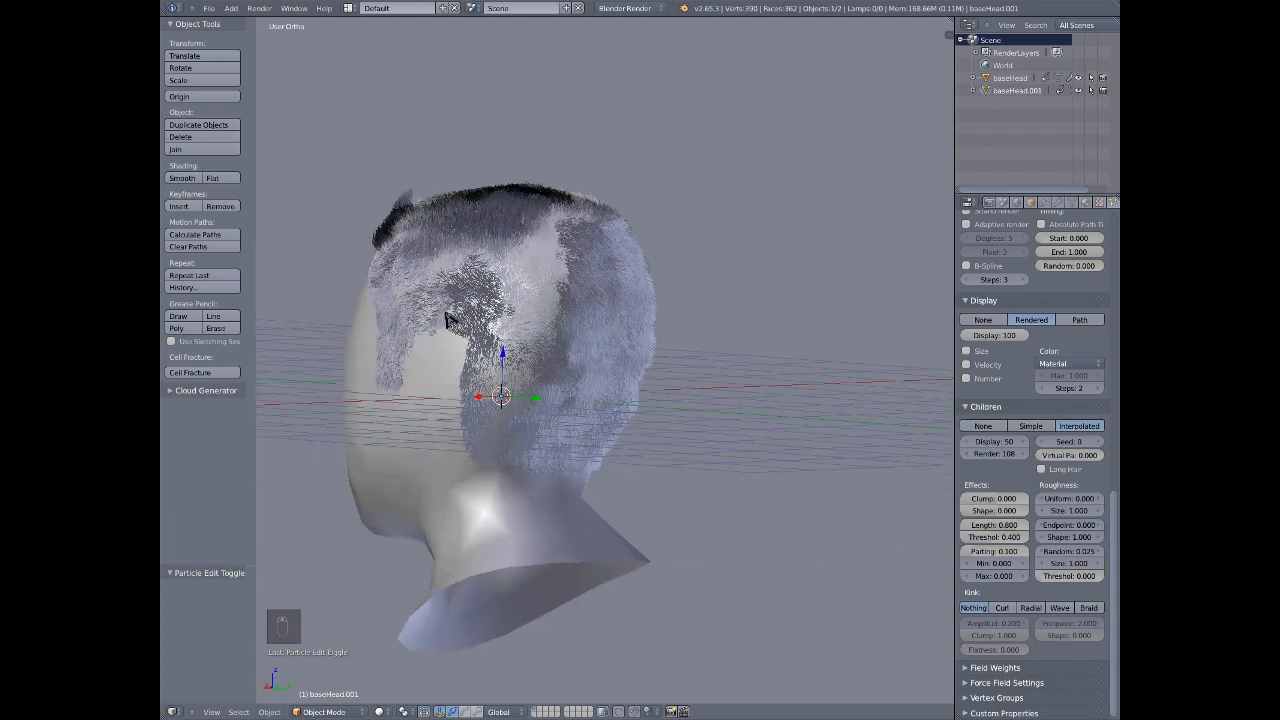
pyautogui.press('KP_1')
pyautogui.press('KP_3')
pyautogui.scroll(4, 587, 313)
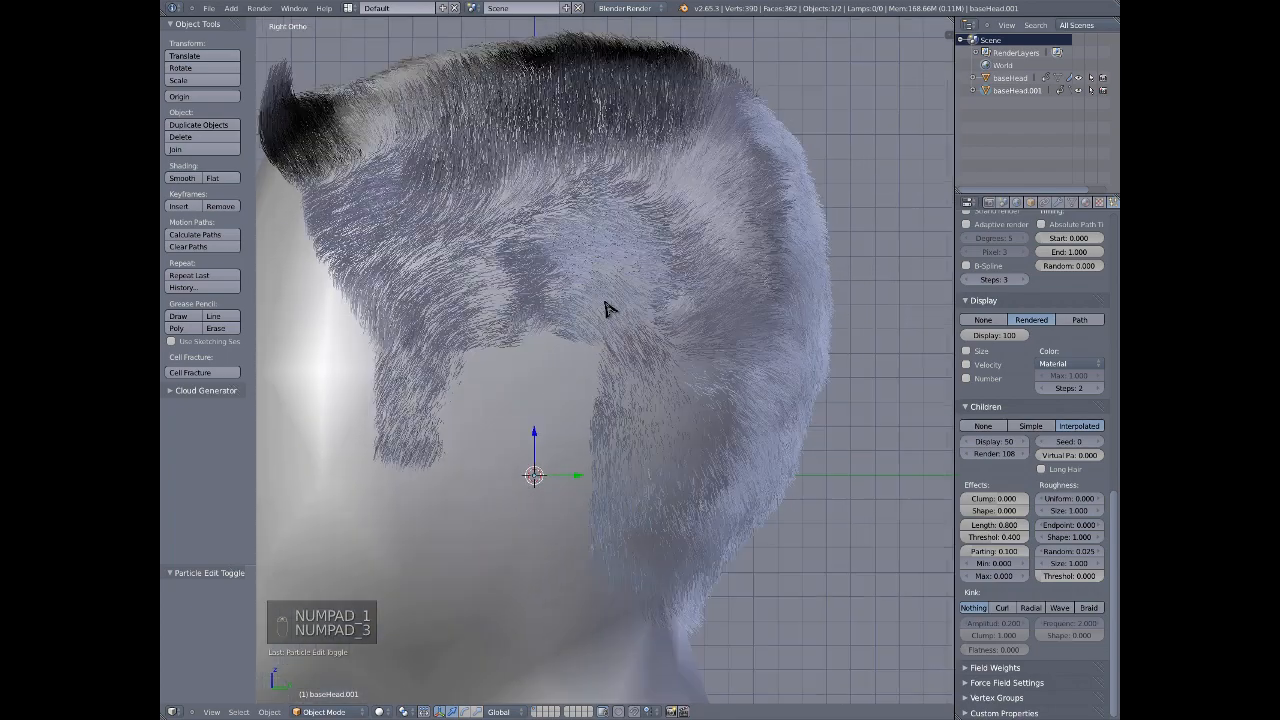
pyautogui.scroll(-2, 591, 280)
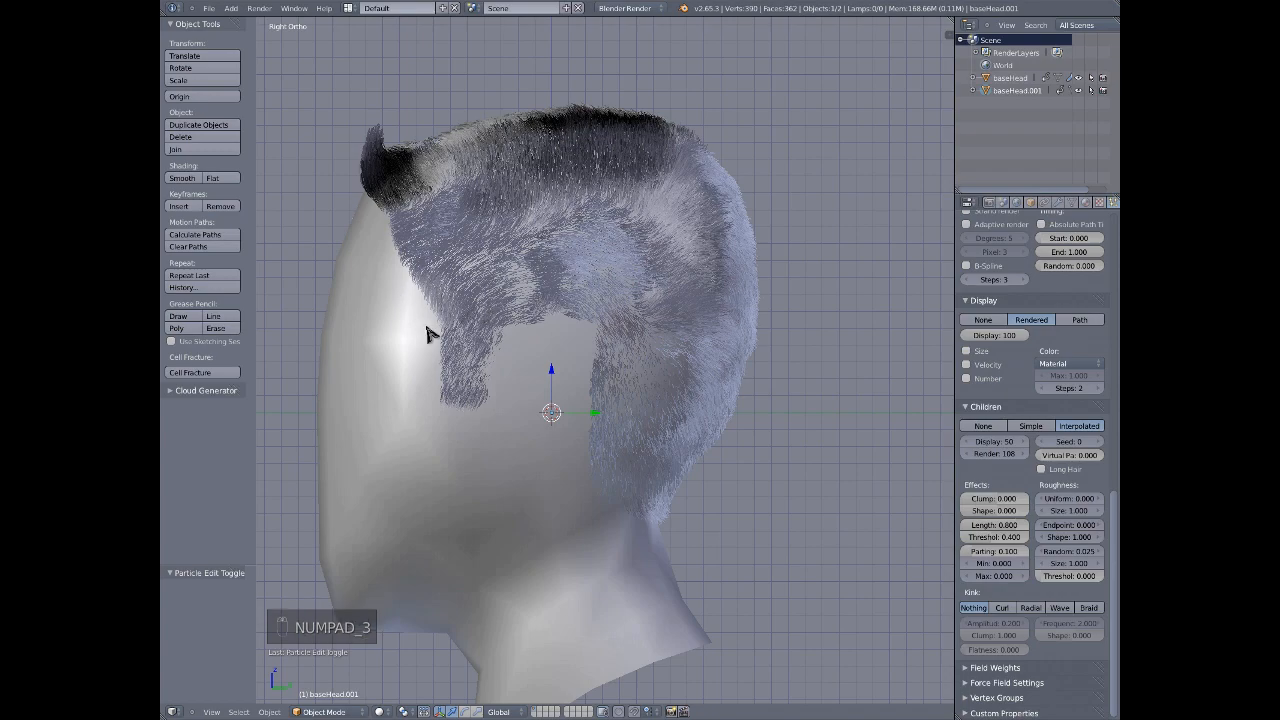
pyautogui.moveTo(429, 334); pyautogui.dragTo(370, 348, button='middle')
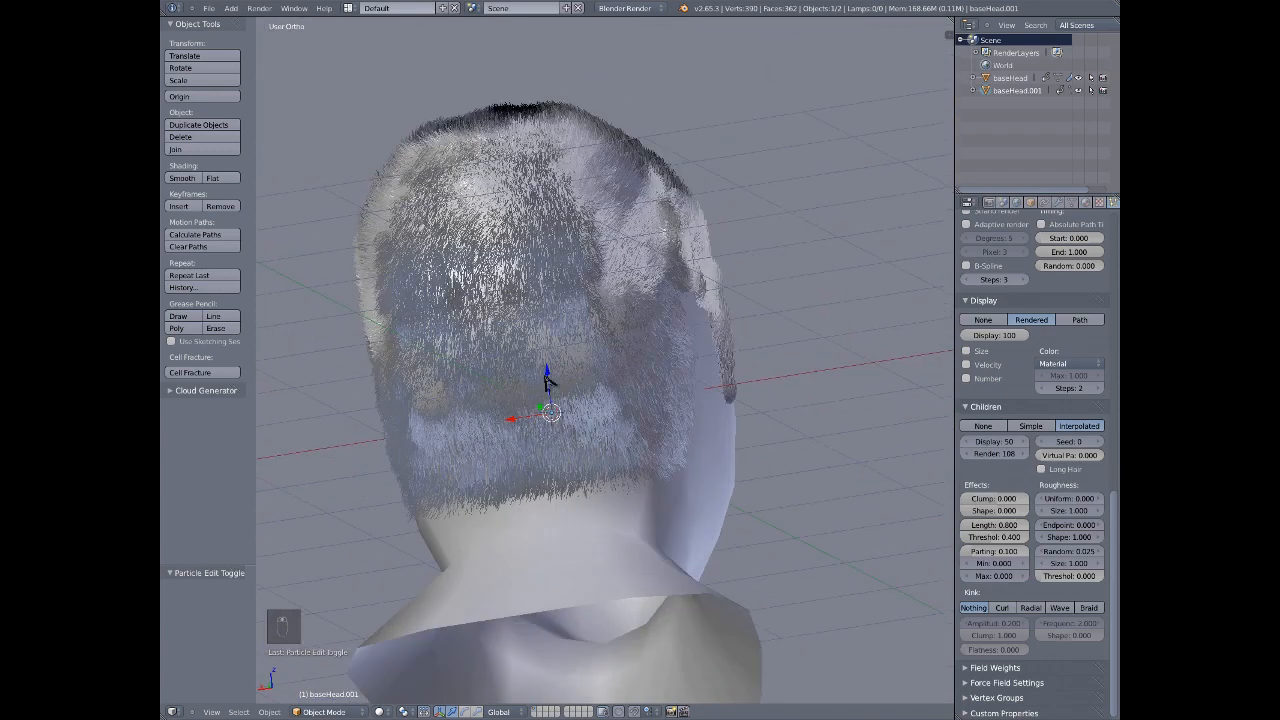
pyautogui.moveTo(548, 380); pyautogui.dragTo(567, 382, button='middle')
# - Save the scene over the existing base head file
pyautogui.hotkey('ctrl', 'w')
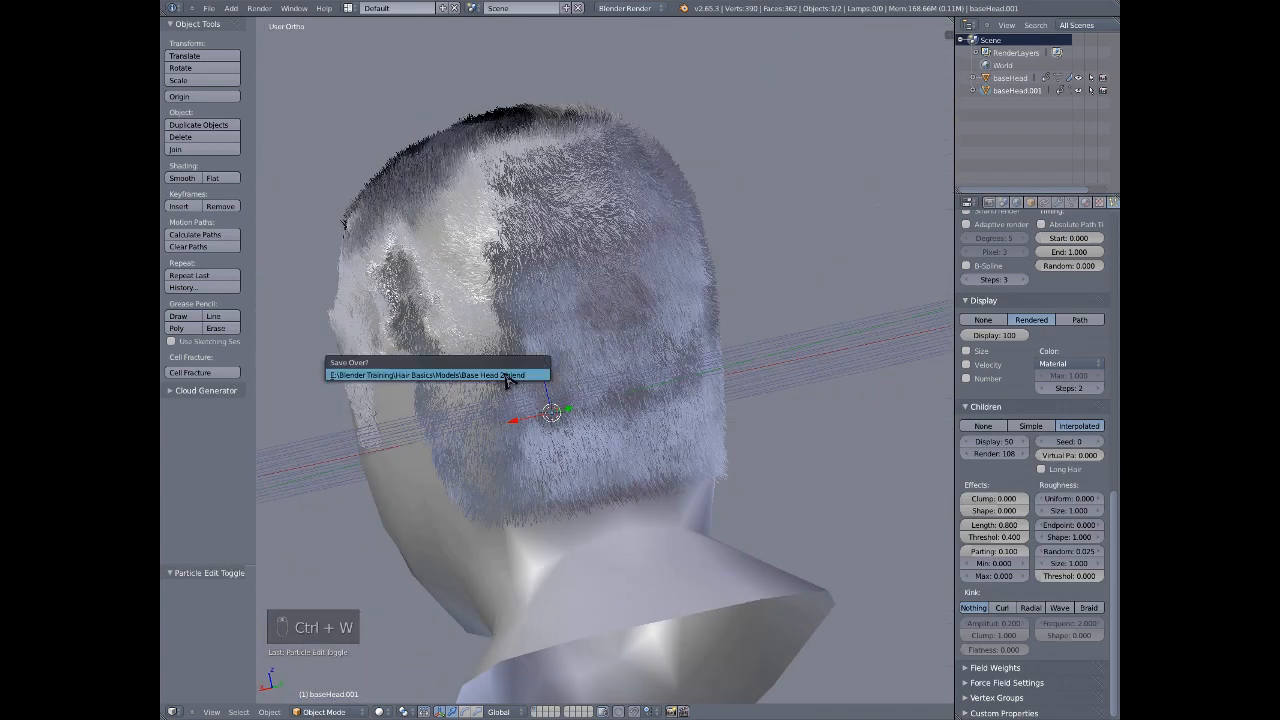
pyautogui.click(453, 374)
# - Examine the front hairline and both temples in front view
pyautogui.moveTo(514, 349); pyautogui.dragTo(528, 237, button='middle')
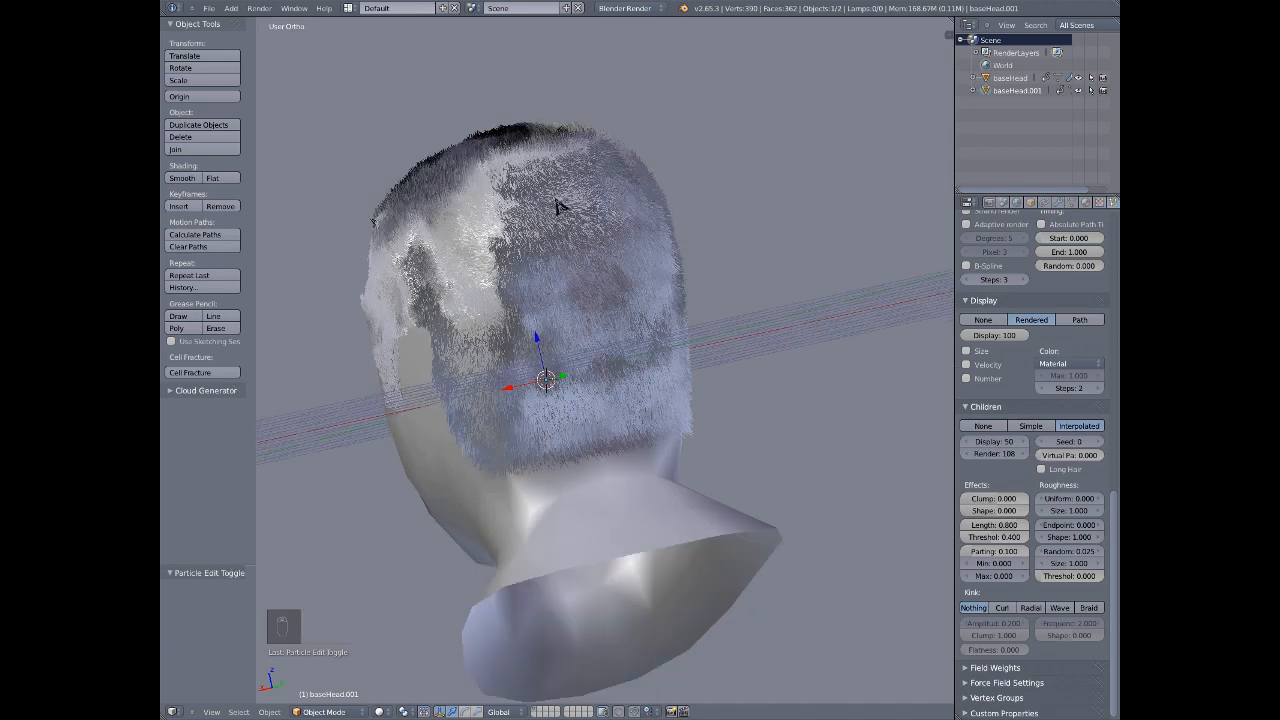
pyautogui.press('KP_1')
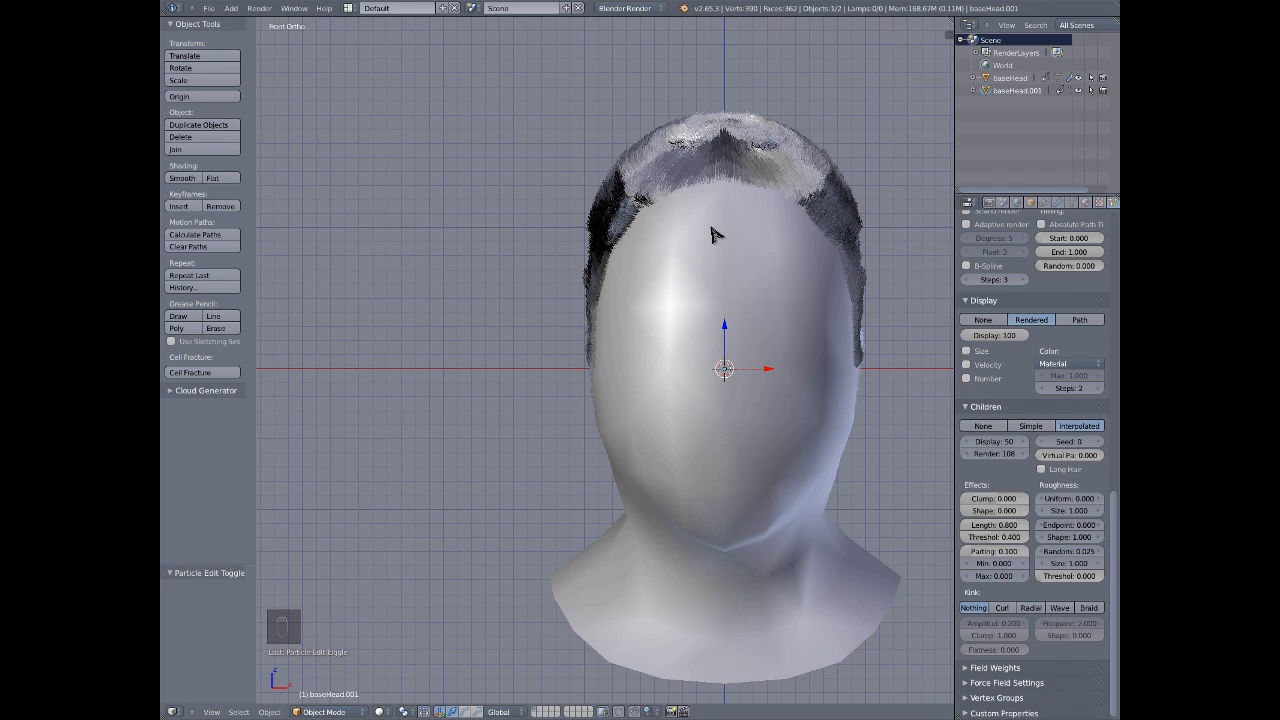
pyautogui.scroll(4, 612, 165)
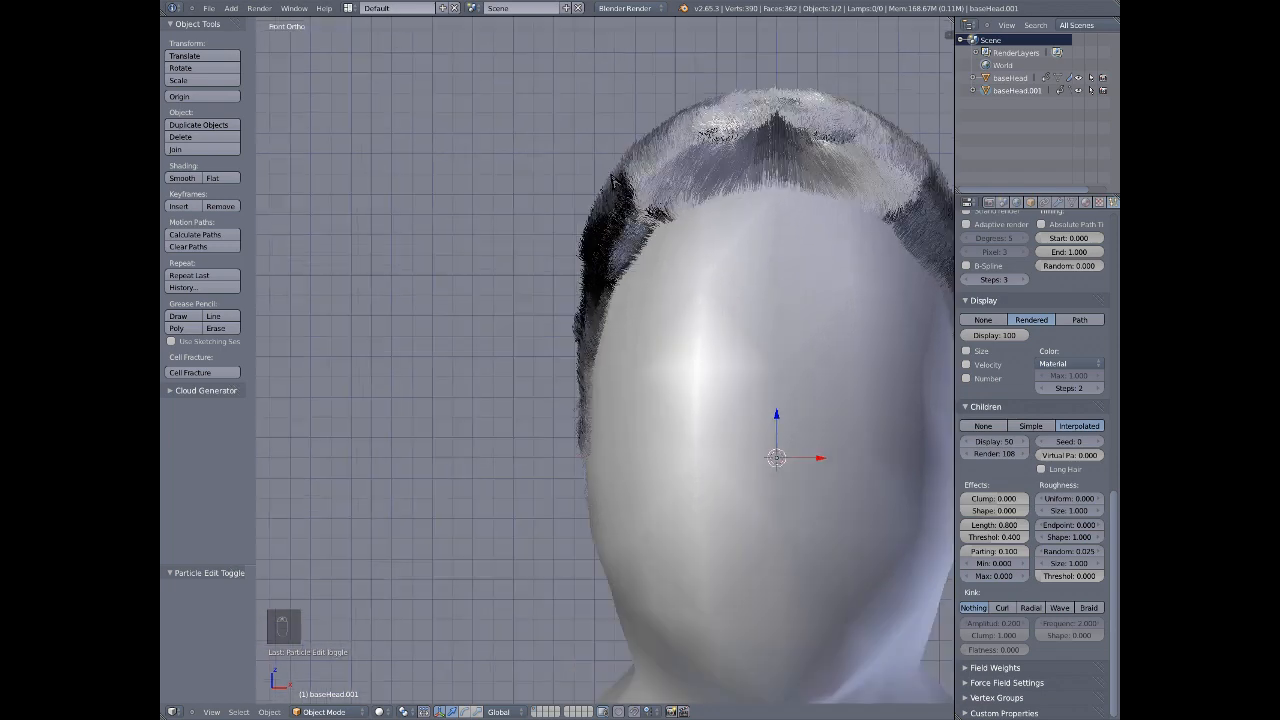
pyautogui.keyDown('shift'); pyautogui.moveTo(805, 291); pyautogui.dragTo(576, 255, button='middle'); pyautogui.keyUp('shift')
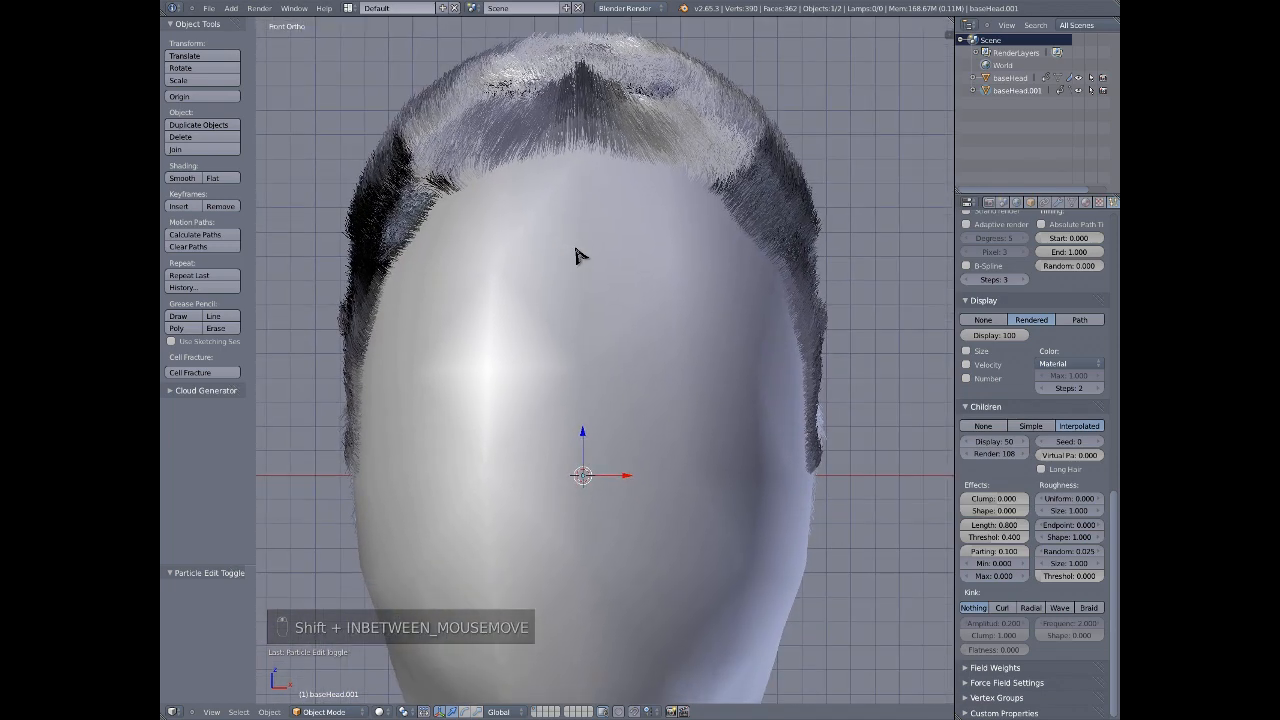